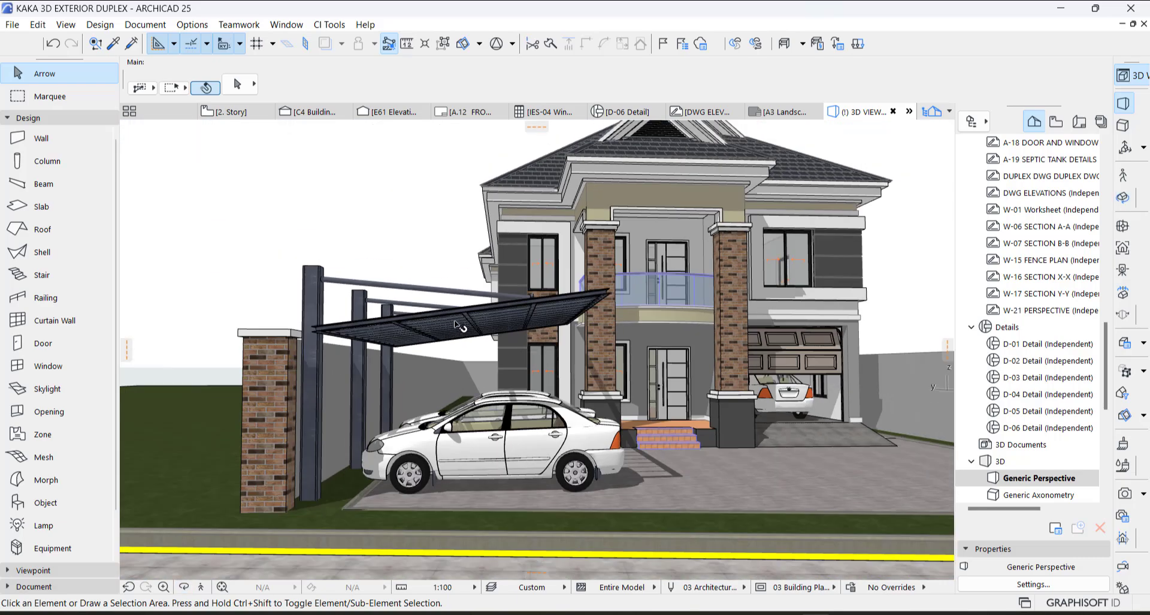
Examine the duplex exterior in 3D, including the carport, the front roof gables and the open top of the upper storey
middle_click_drag(460, 327, 360, 364, "shift")
scroll(386, 414, "up", 2)
left_click(390, 418)
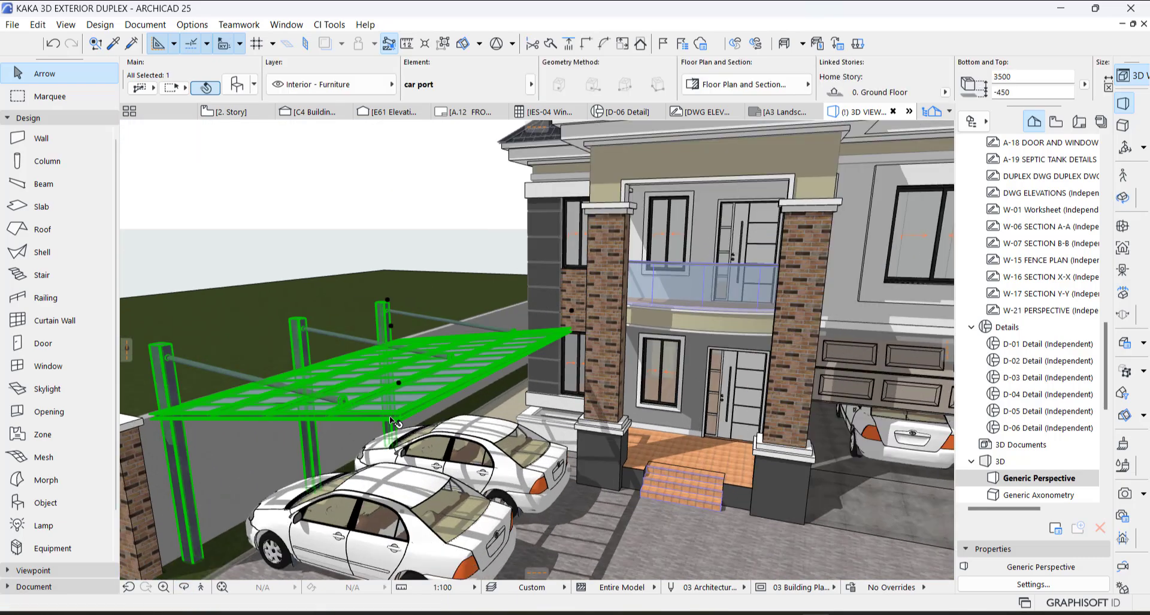
middle_click_drag(347, 420, 443, 281, "shift")
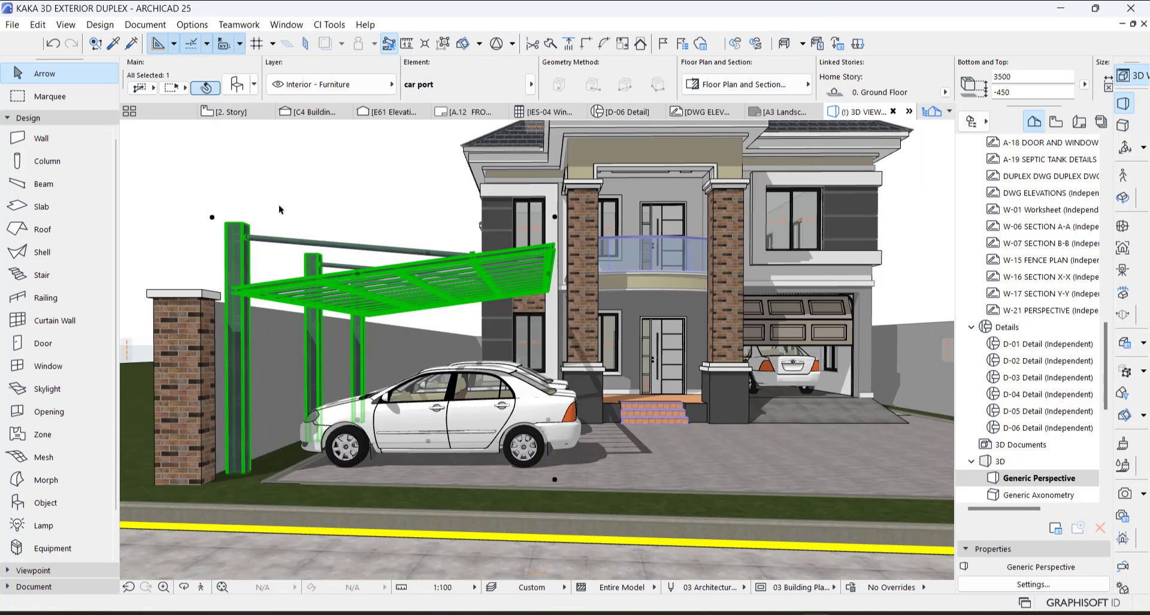
scroll(279, 204, "up", 3)
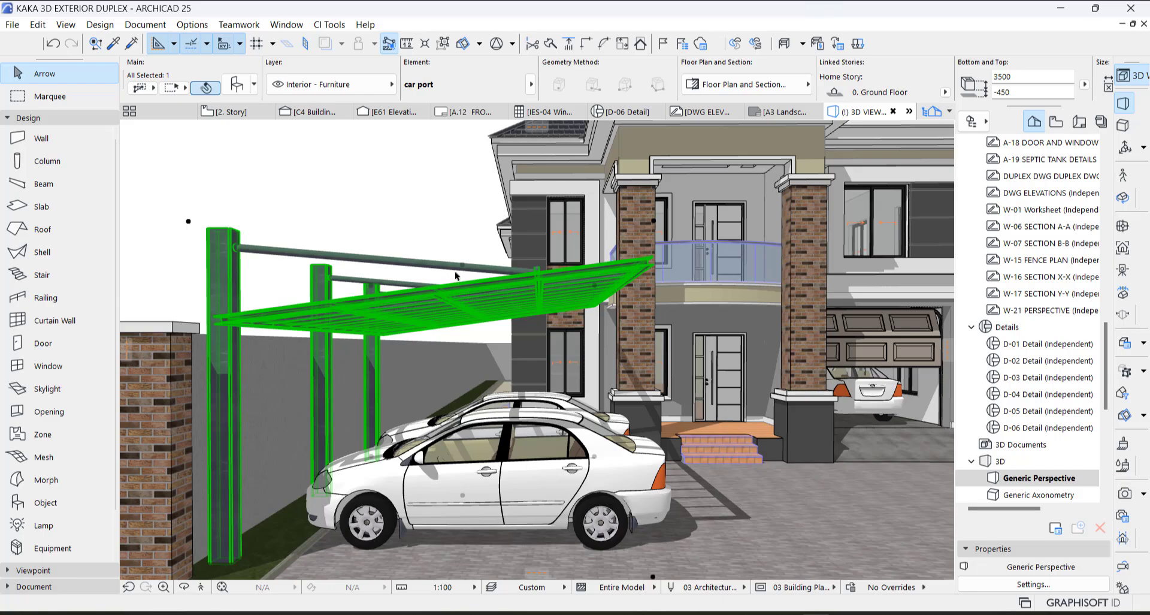
middle_click_drag(450, 272, 443, 266, "shift")
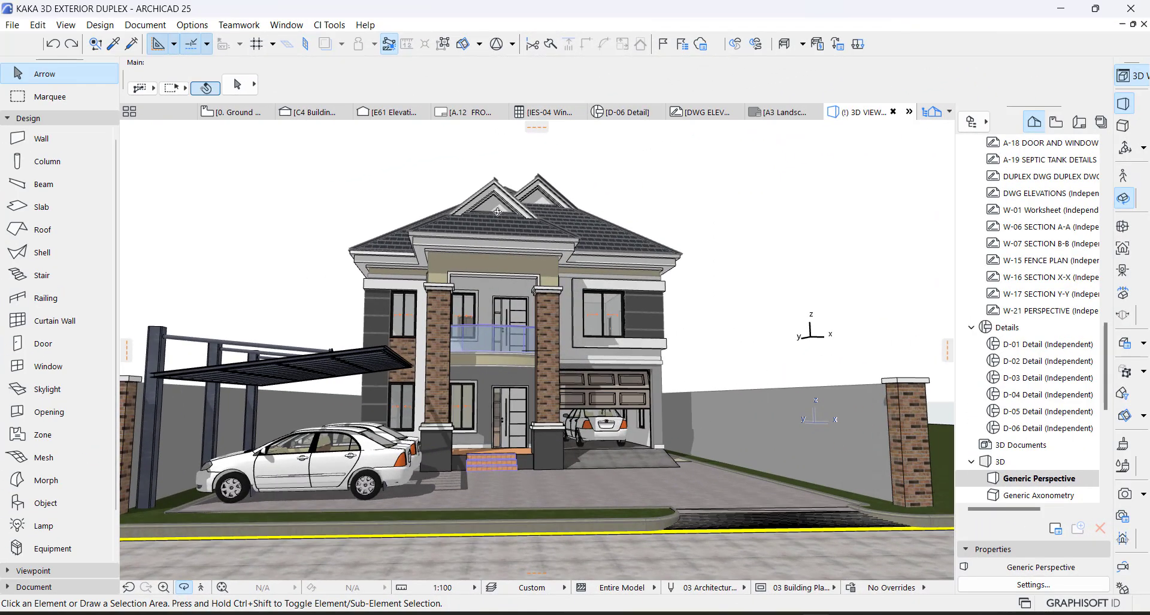
scroll(497, 211, "up", 5)
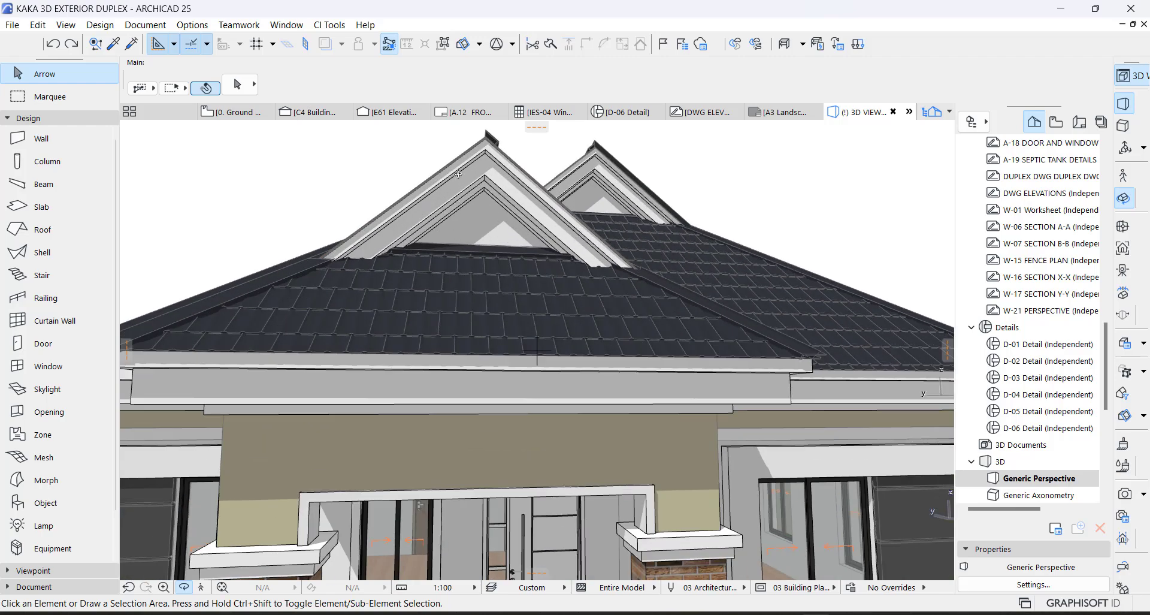
middle_click_drag(511, 164, 522, 241, "shift")
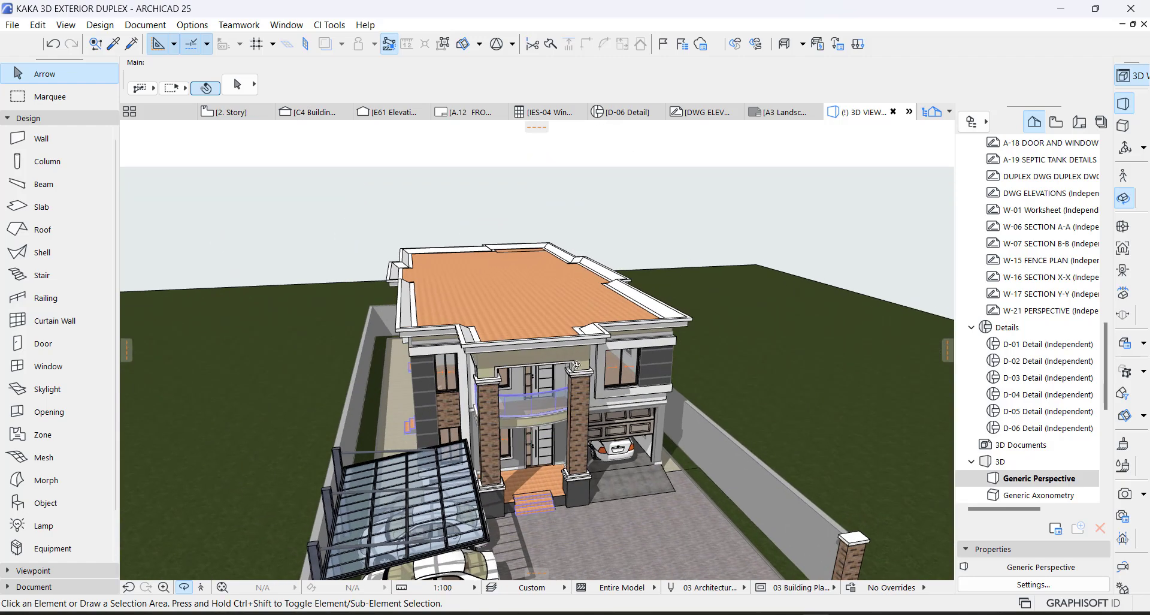
scroll(528, 305, "up", 3)
mouse_move(504, 300)
middle_mouse_down("shift")
mouse_move(537, 260)
mouse_move(462, 272)
mouse_move(518, 295)
middle_mouse_up("shift")
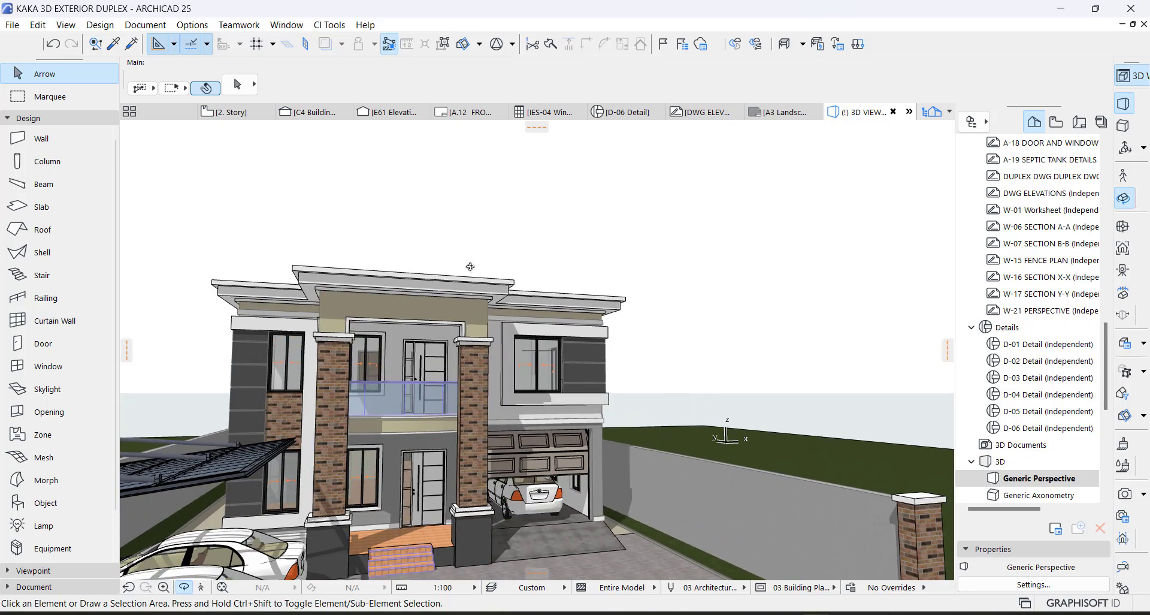
Open the 2. Story plan and set up the Roof tool for a multi-plane roof with the polygonal construction method
key("F2")
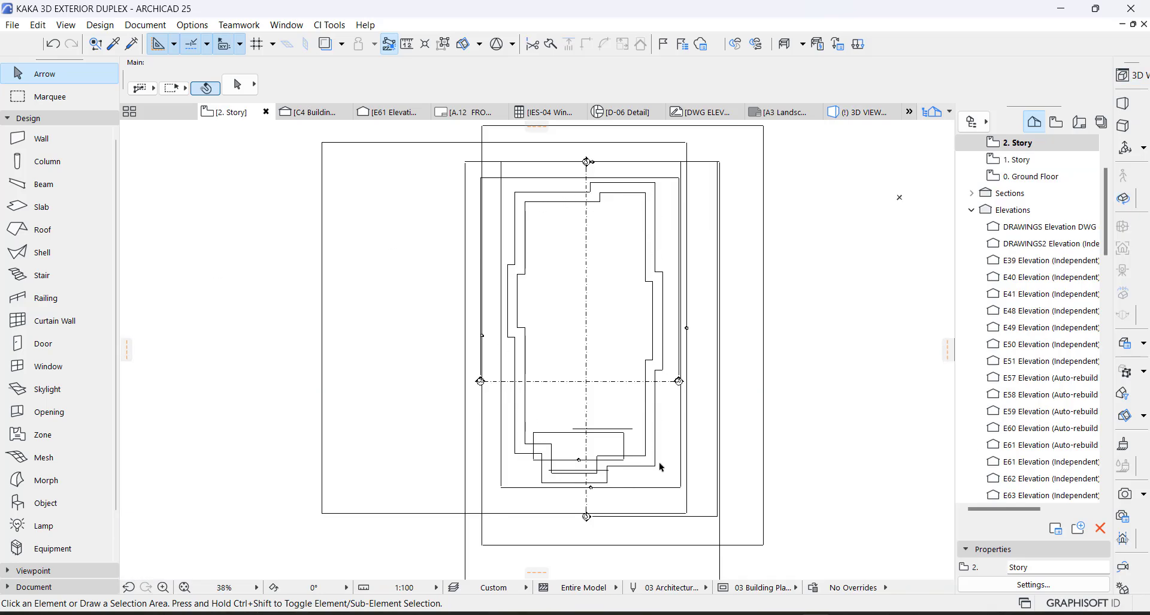
scroll(661, 466, "up", 3)
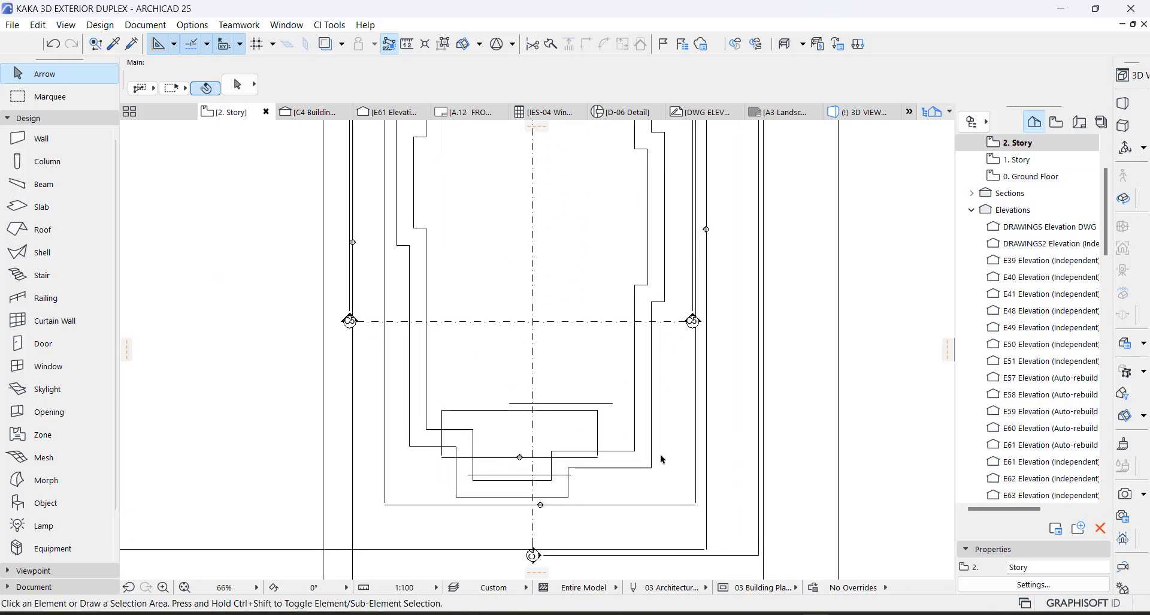
left_click(57, 232)
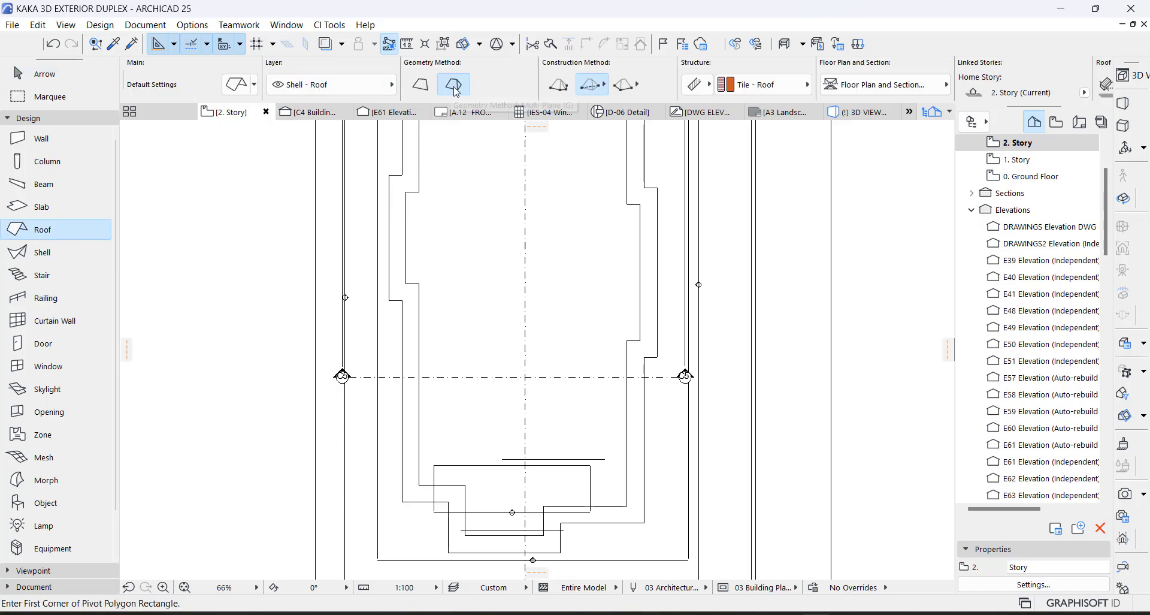
left_click(560, 86)
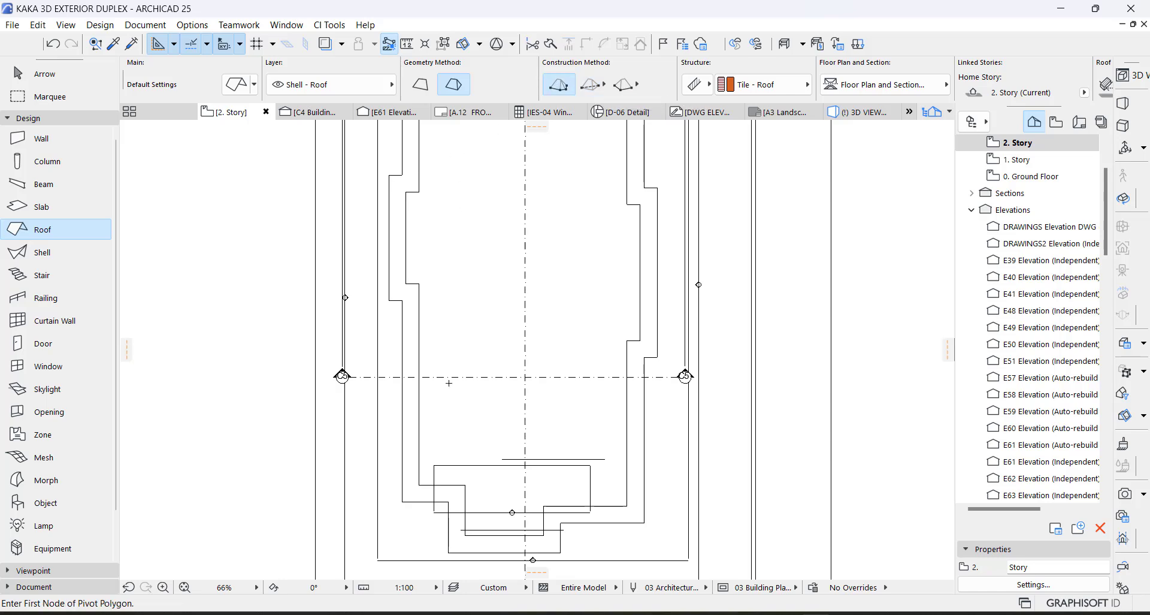
scroll(482, 331, "down", 2)
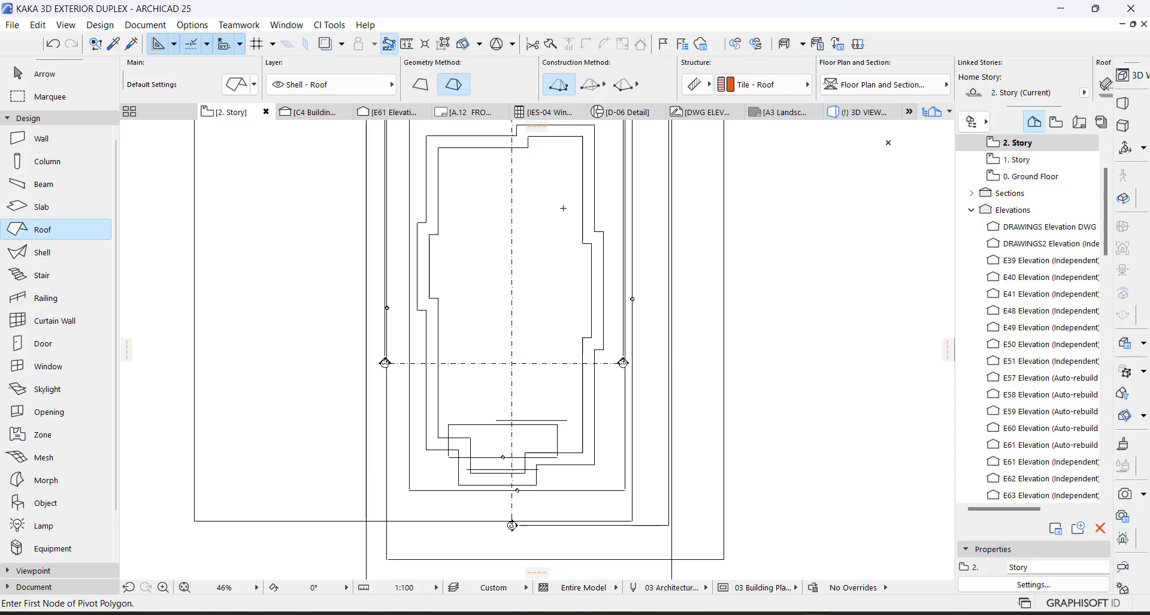
scroll(860, 96, "down", 3)
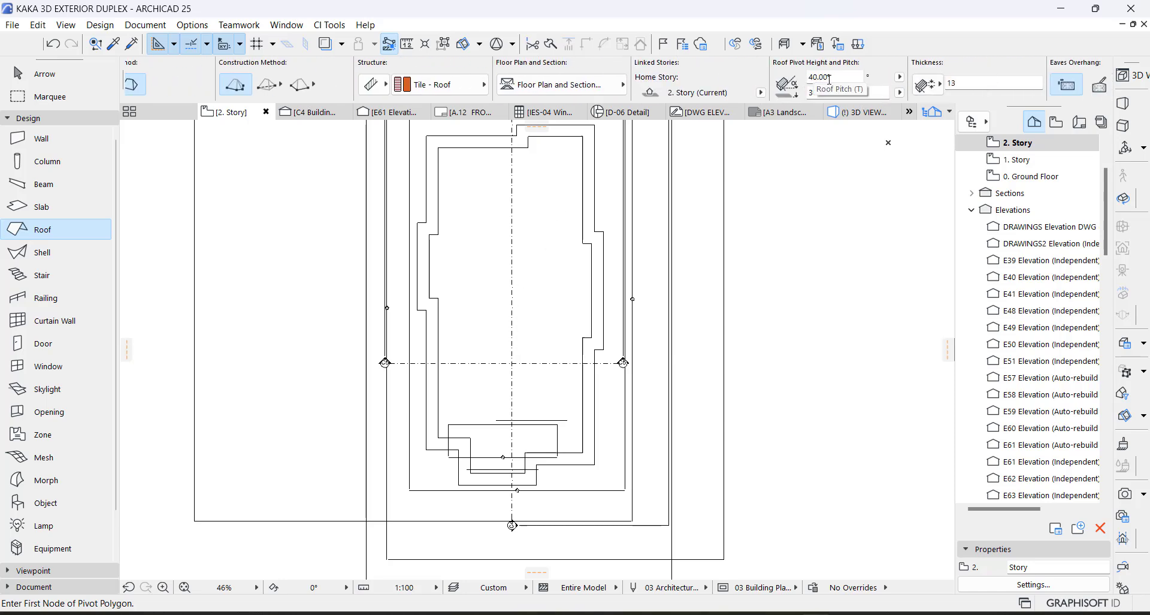
Start the roof's pivot polygon at the outer outline's rear-left corner and trace the stepped rear edge to the first jog on the right side
scroll(444, 156, "up", 6)
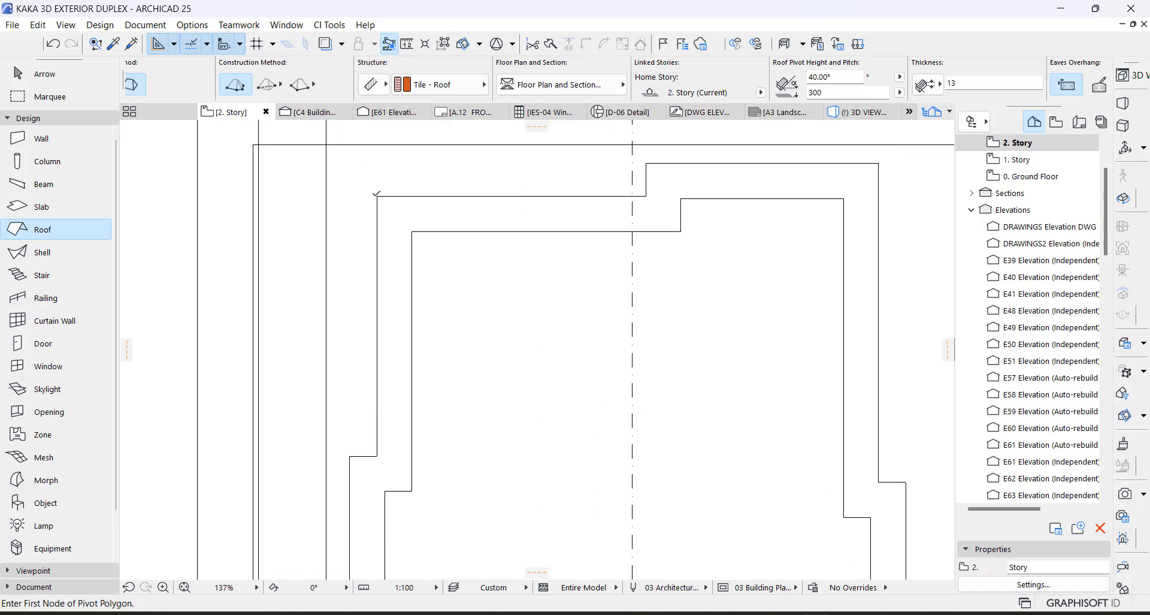
left_click(377, 195)
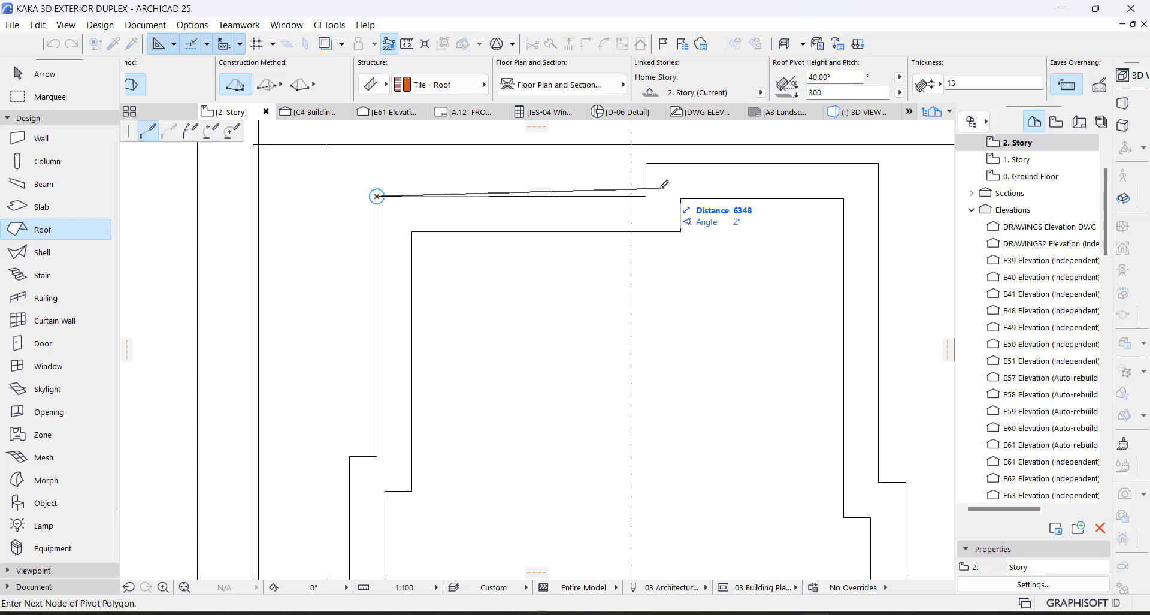
left_click(646, 163)
left_click(878, 163)
scroll(841, 341, "down", 1)
middle_click_drag(842, 341, 735, 220)
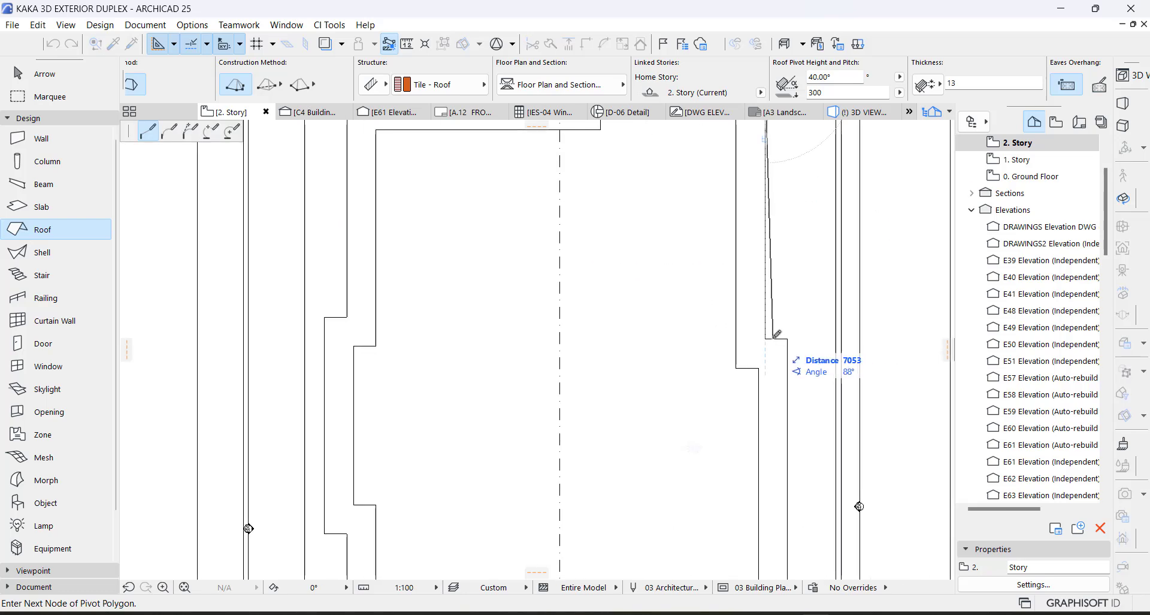
scroll(764, 341, "up", 5)
left_click(772, 323)
scroll(832, 318, "down", 3)
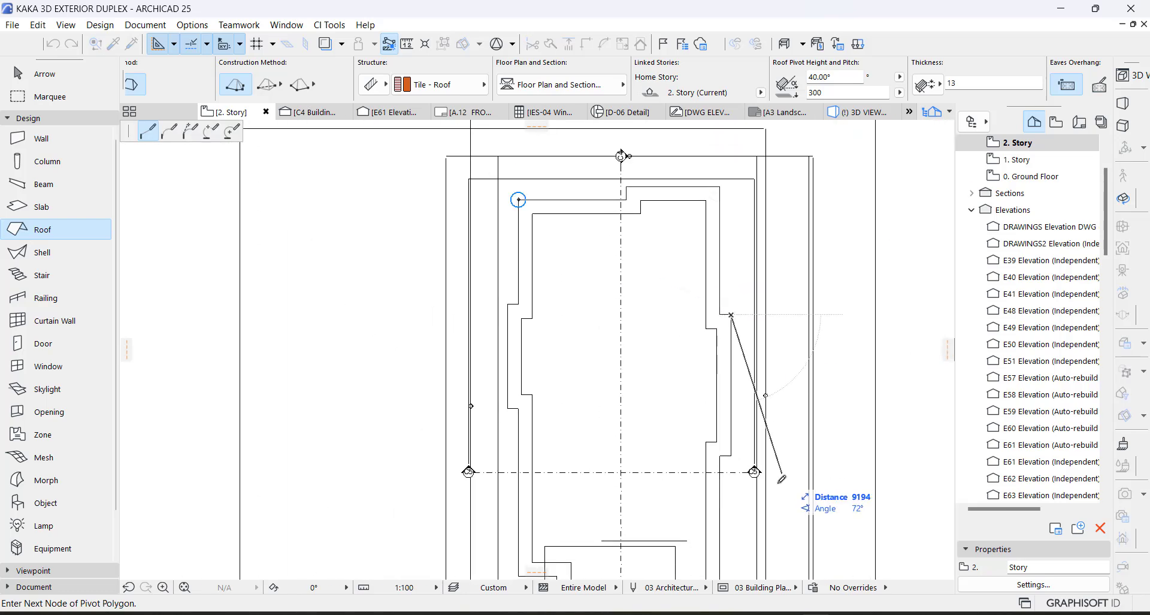
Continue the roof polygon along the outline's right side, past the second jog to the front-right corner
scroll(730, 344, "up", 3)
scroll(730, 344, "up", 3)
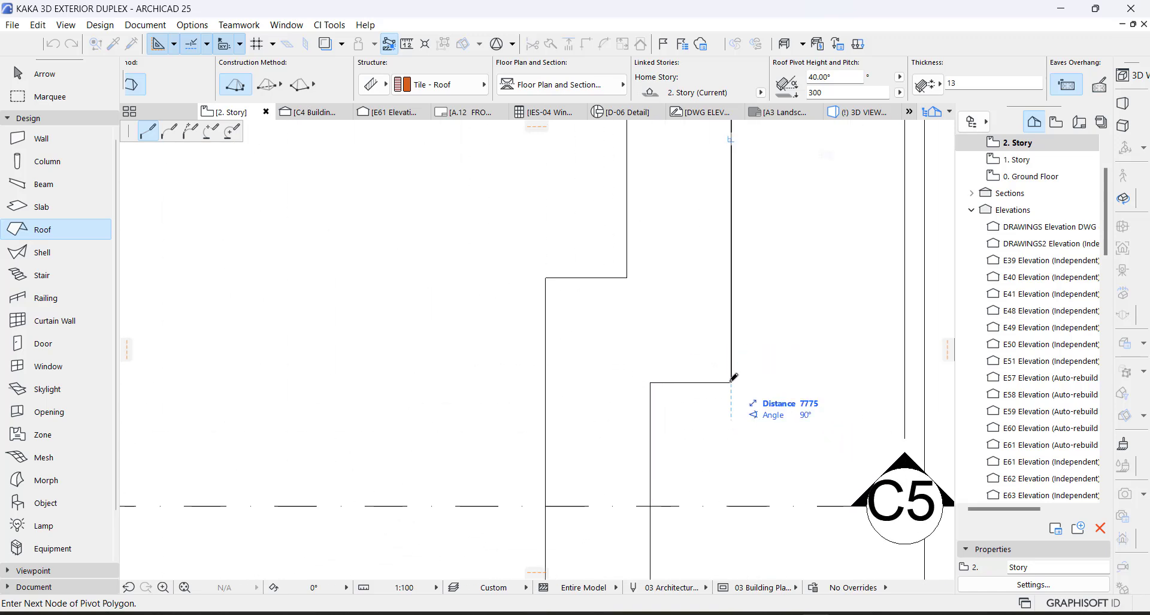
scroll(734, 378, "up", 1)
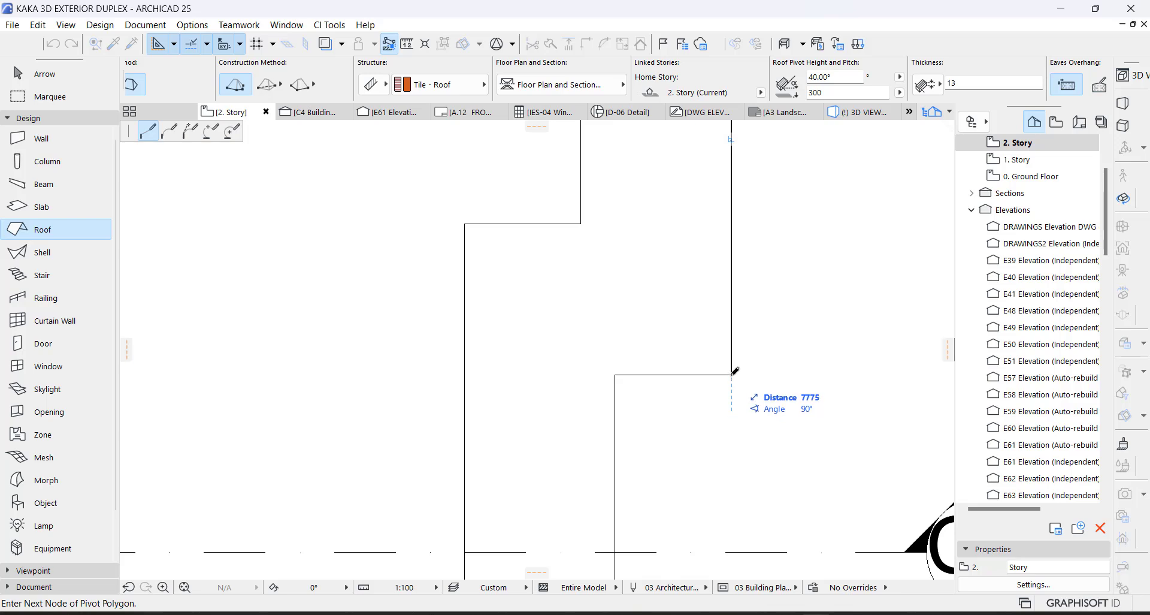
left_click(732, 375)
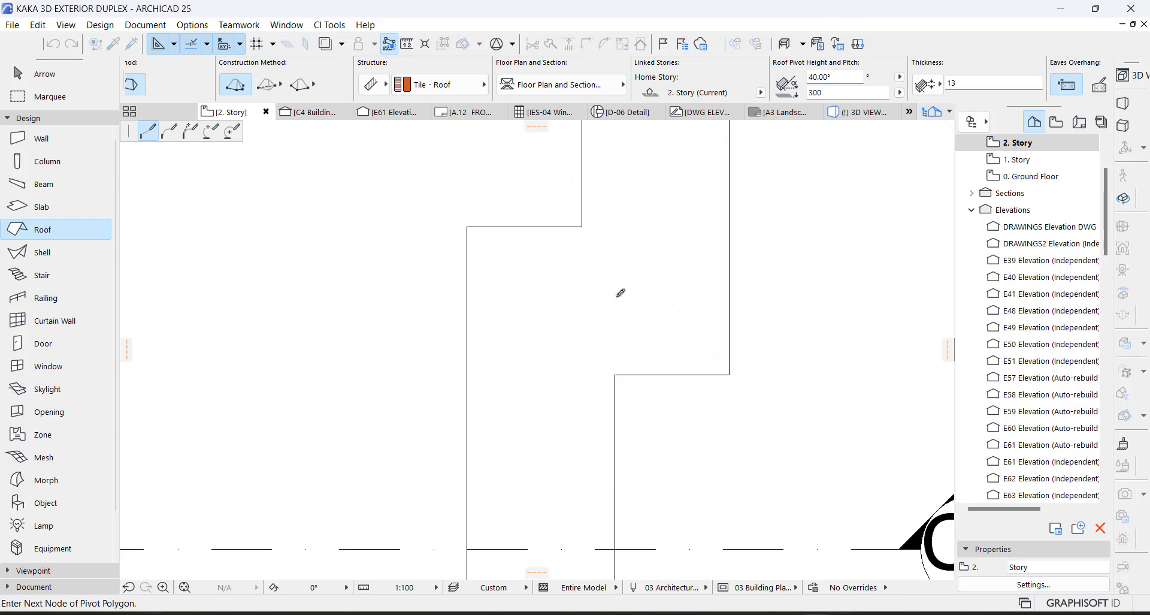
scroll(619, 288, "down", 5)
scroll(654, 427, "up", 3)
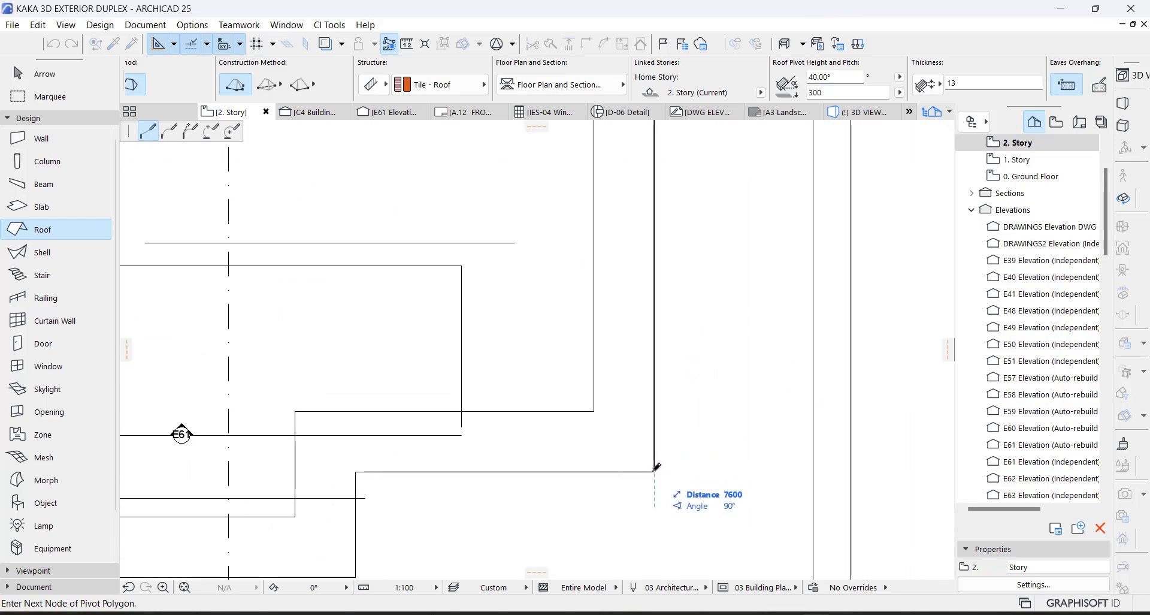
left_click(655, 472)
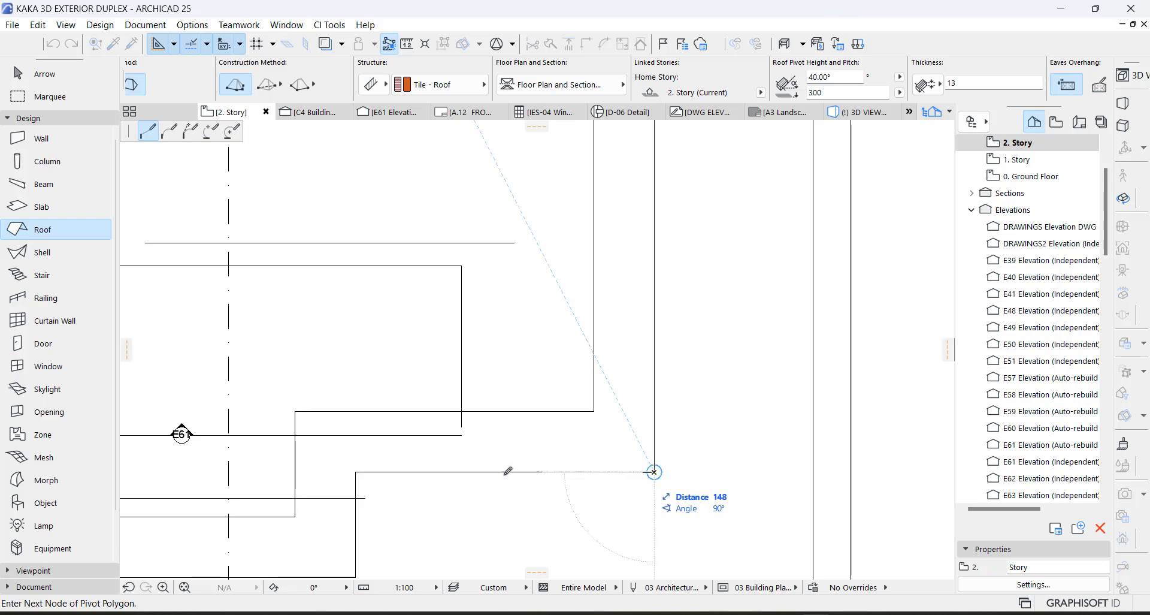
Trace the roof polygon around the projecting front bay to its inner corner on the left
middle_click_drag(326, 472, 569, 367)
left_click(601, 367)
left_click(601, 473)
middle_click_drag(198, 473, 516, 430)
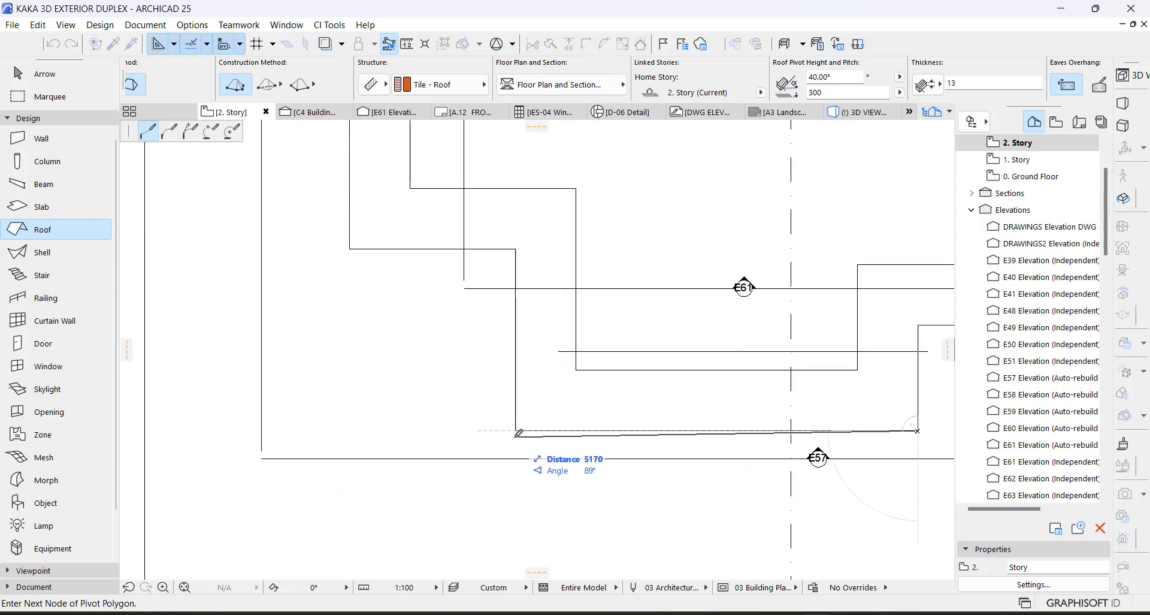
left_click(516, 430)
left_click(516, 242)
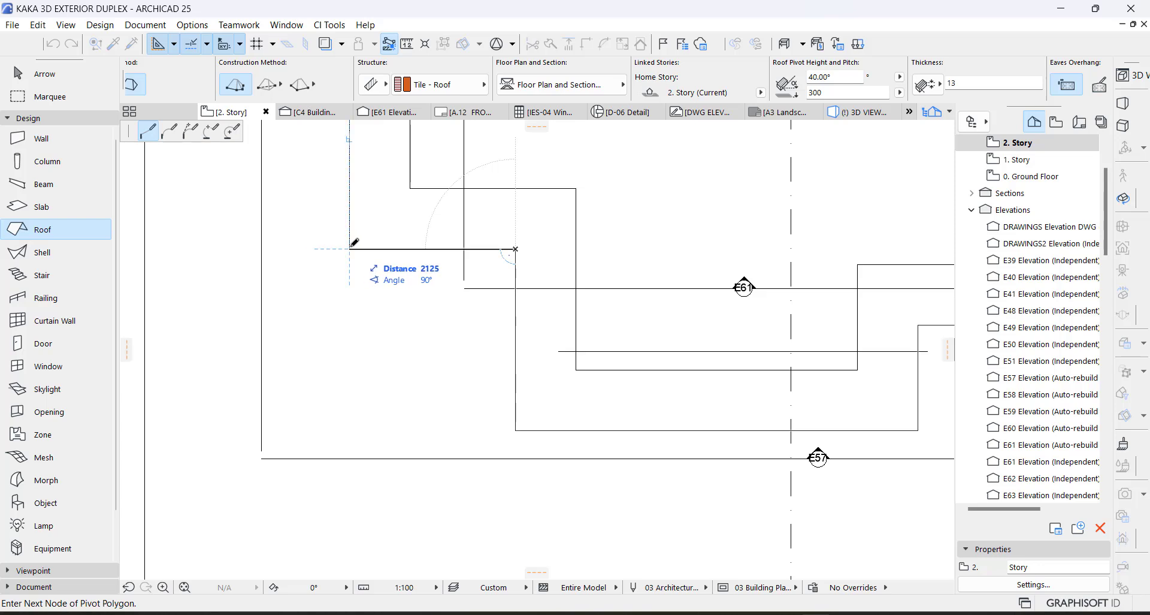
Trace the roof polygon up the left side with its shallow projection and close it at the starting corner to create the roof
scroll(354, 300, "down", 1)
scroll(353, 301, "down", 2)
middle_click_drag(354, 250, 397, 485)
middle_click_drag(402, 287, 393, 447)
left_click(384, 323)
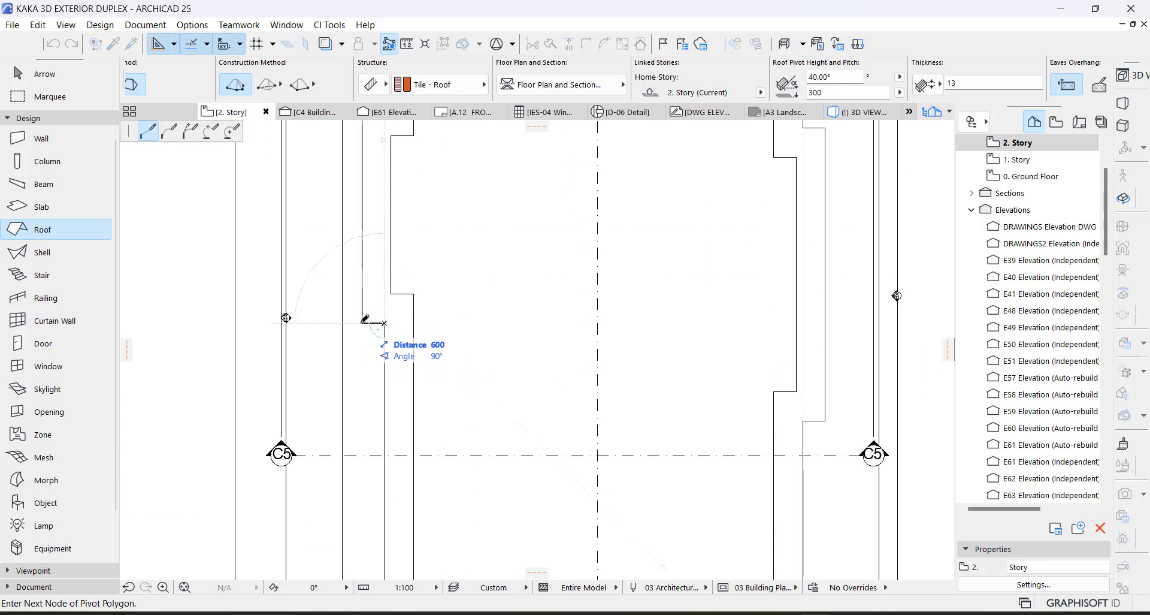
left_click(362, 323)
middle_click_drag(369, 132, 365, 429)
left_click(356, 403)
left_click(379, 404)
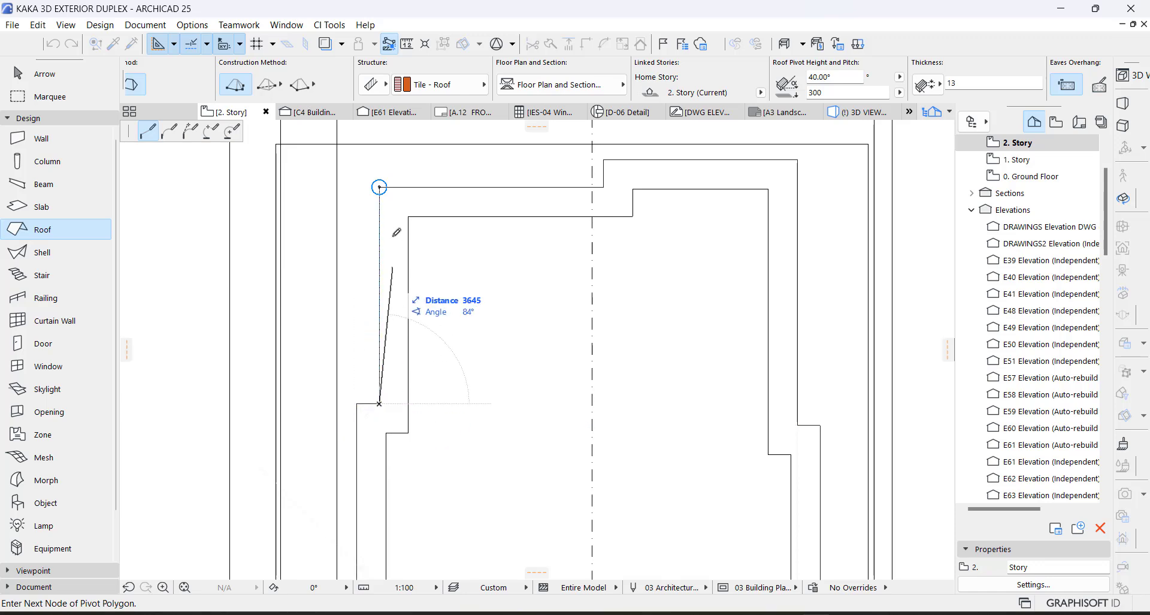
left_click(379, 187)
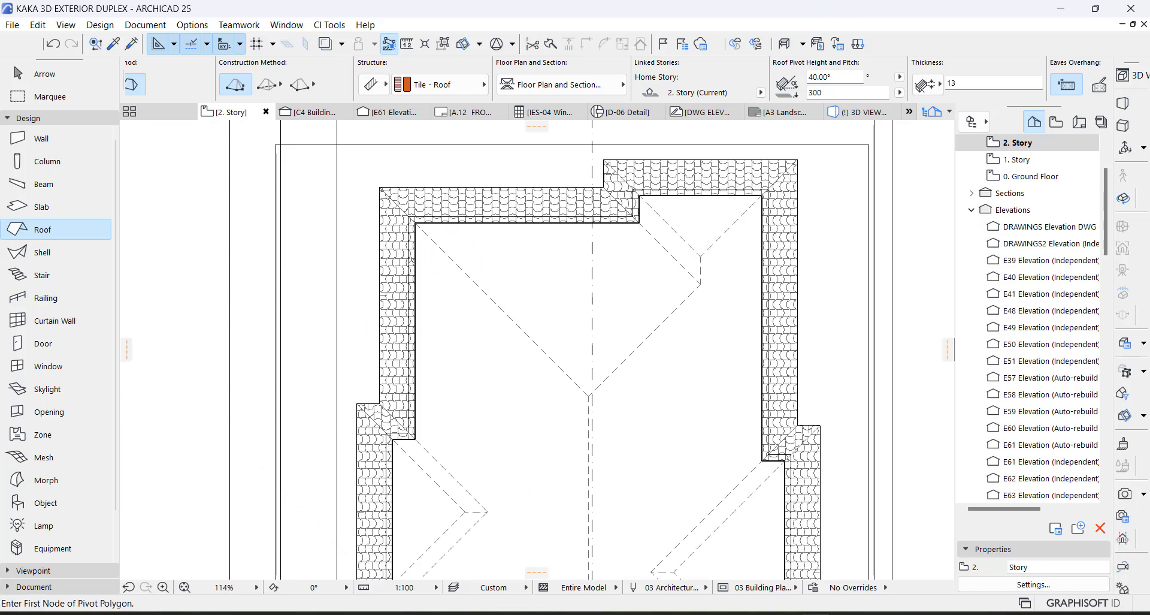
Draw a vertical line 1550 long at 90° from the midpoint of the front bay's outer eave up into the bay
scroll(445, 174, "down", 4)
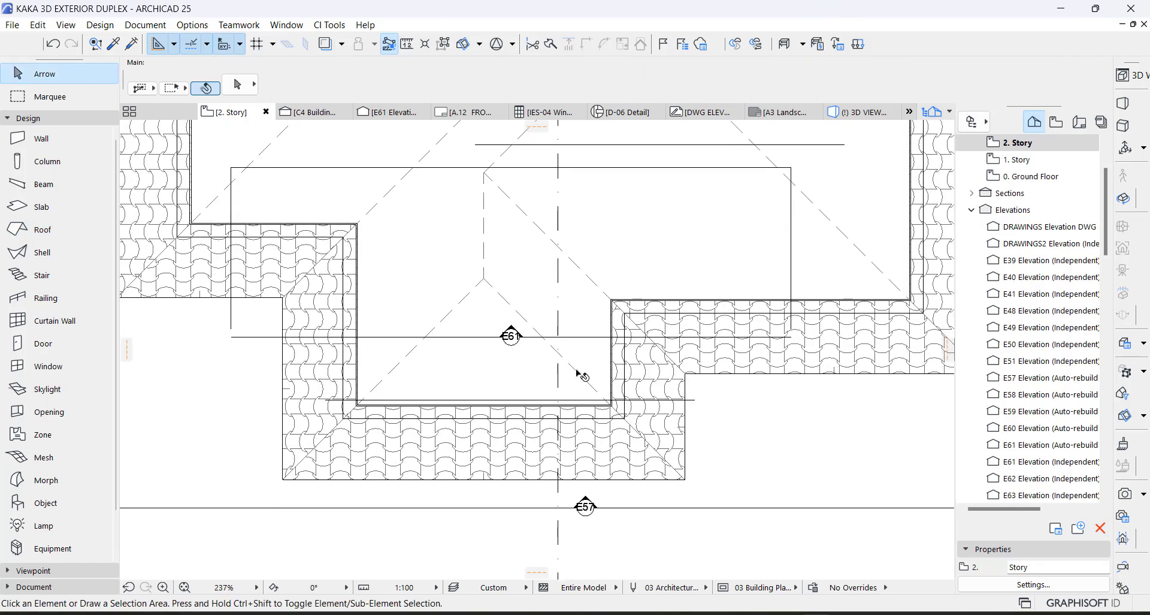
scroll(570, 321, "down", 2)
middle_click_drag(561, 204, 534, 318)
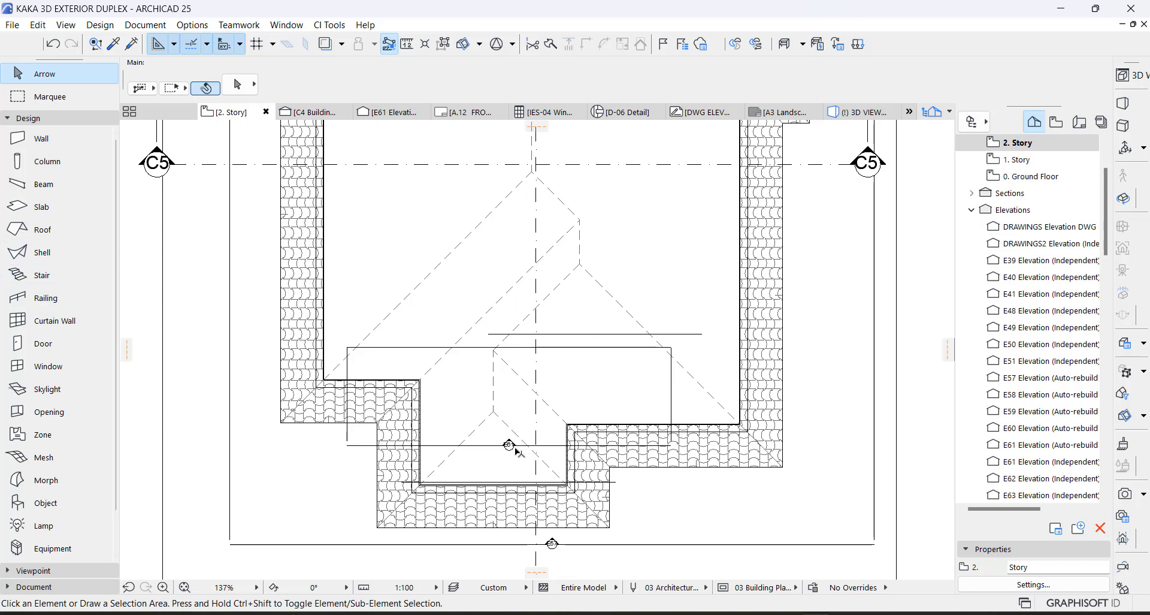
middle_click_drag(497, 466, 493, 356)
scroll(476, 371, "up", 2)
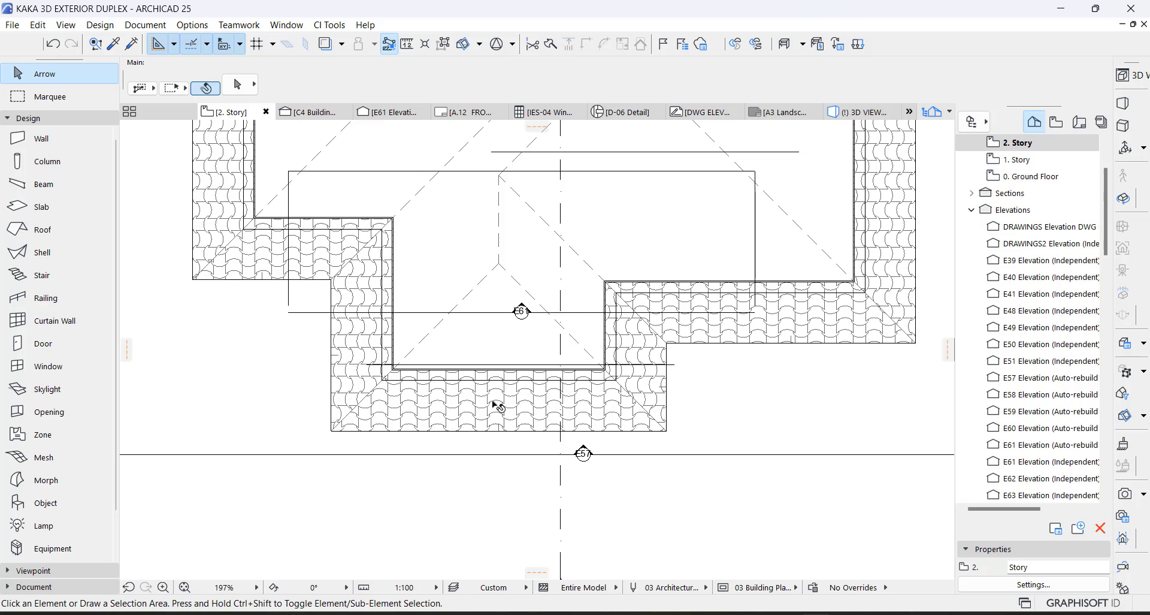
left_click(27, 118)
left_click(39, 151)
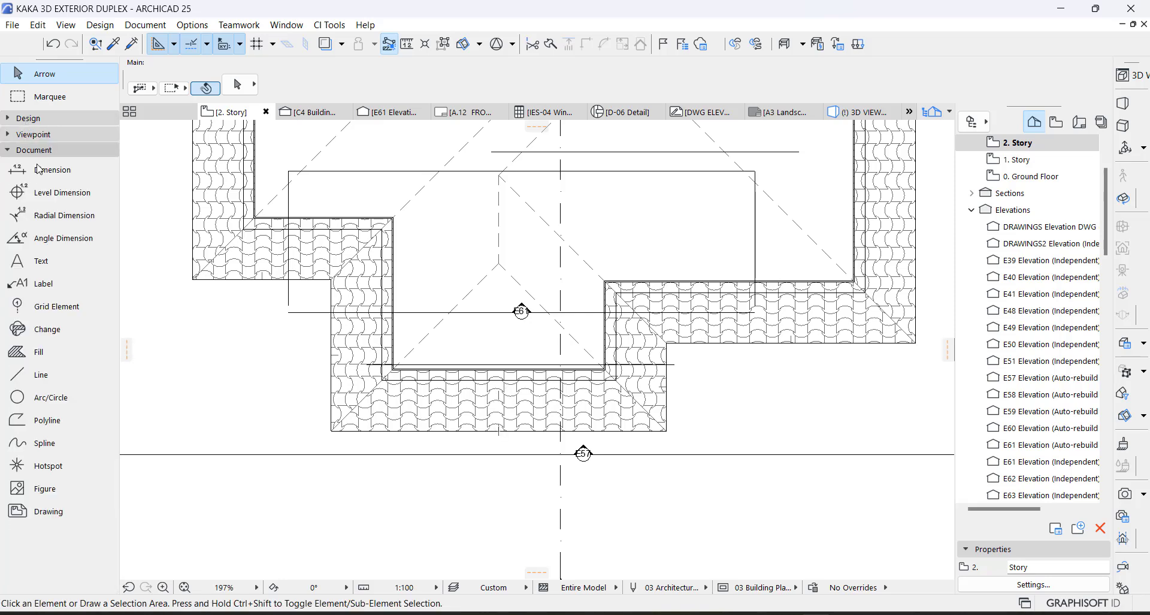
left_click(39, 375)
scroll(499, 433, "up", 3)
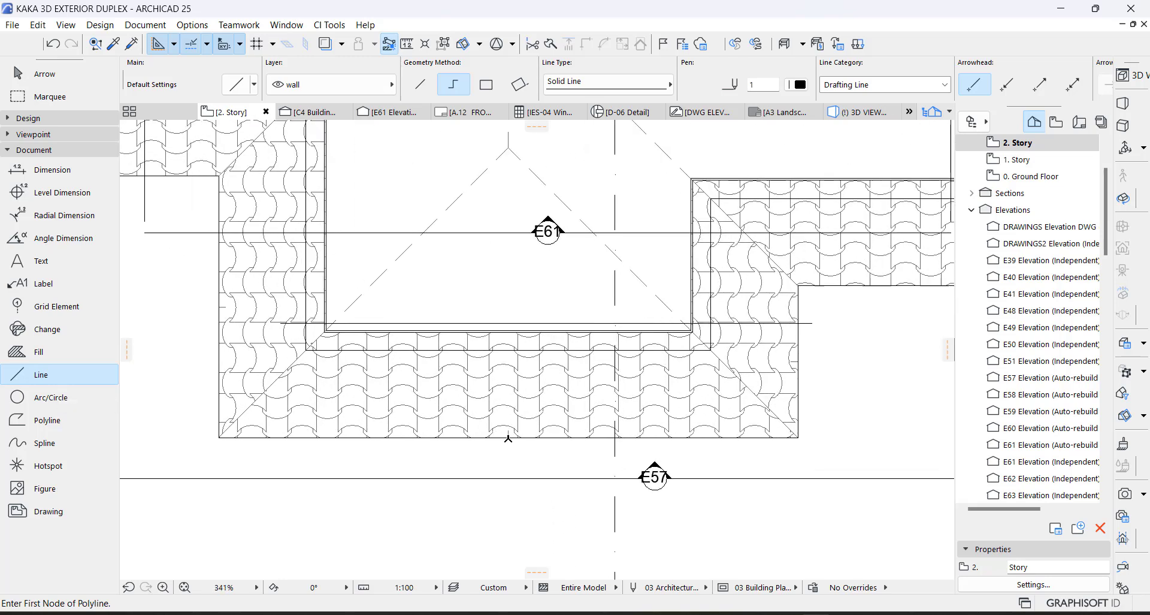
left_click(508, 438)
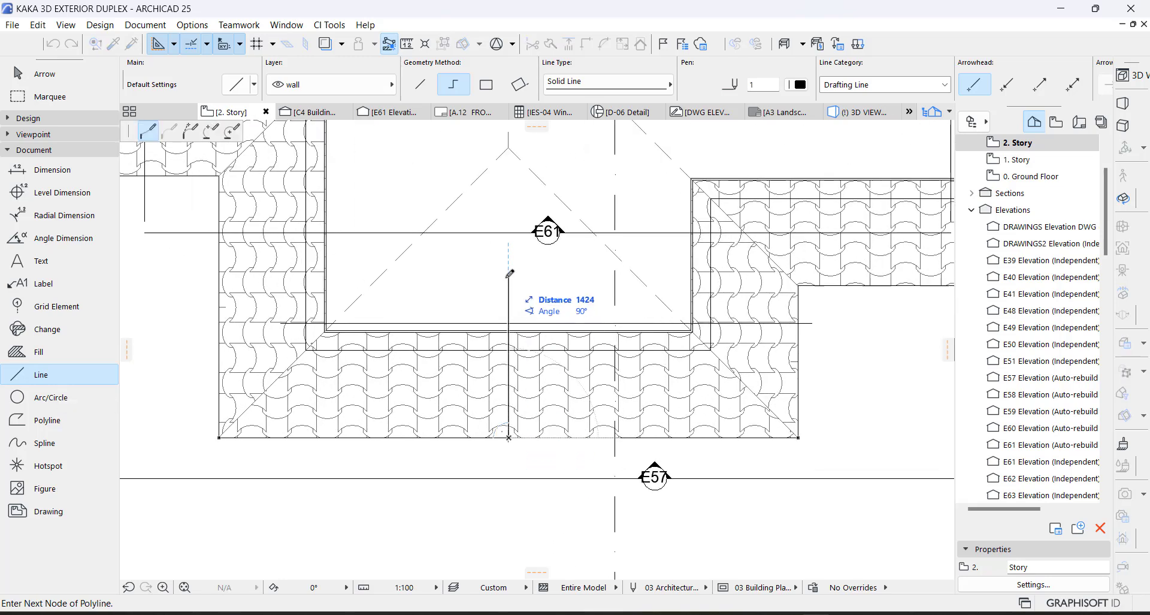
type("1550")
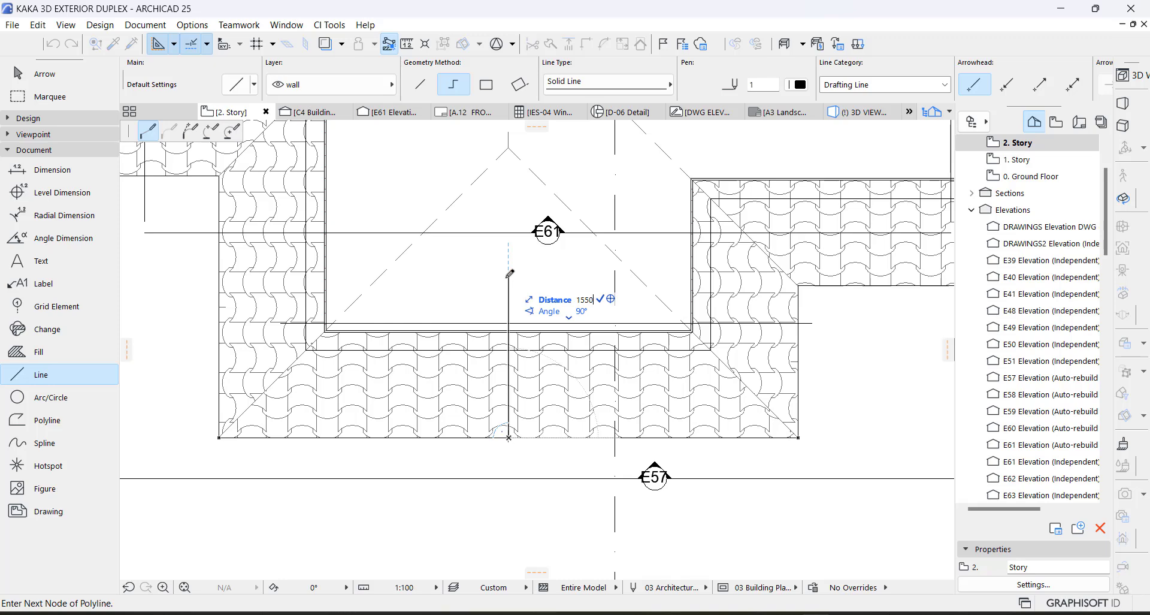
key("Return")
right_click(509, 272)
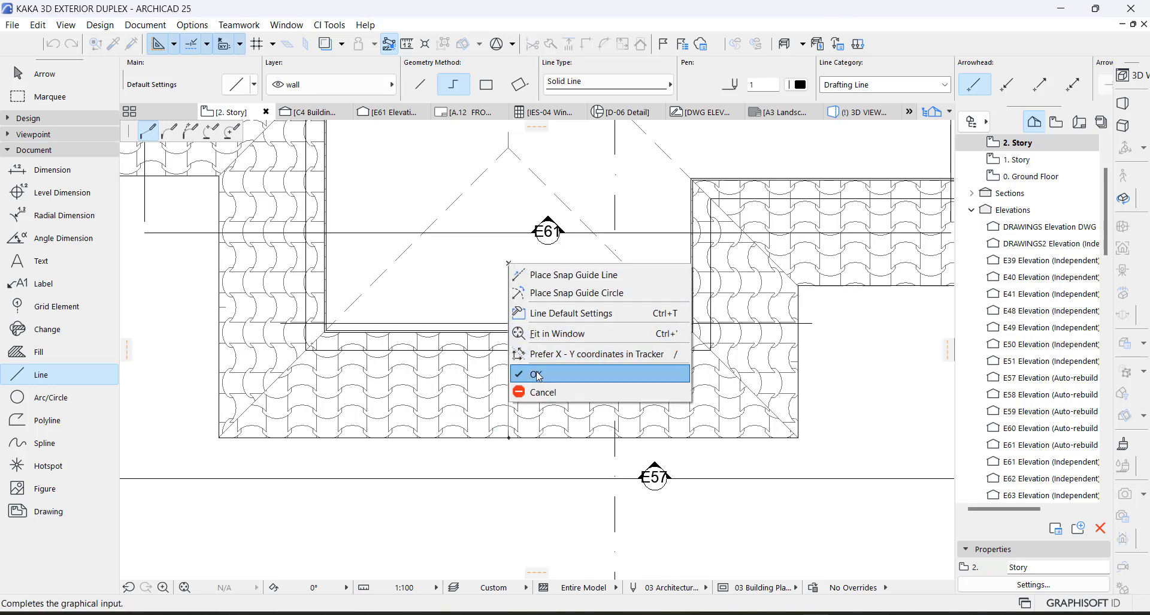
left_click(539, 372)
Stretch the vertical reference line's upper end downward to shorten the line slightly, keeping its start at the eave midpoint
left_click(510, 271)
left_click(509, 263)
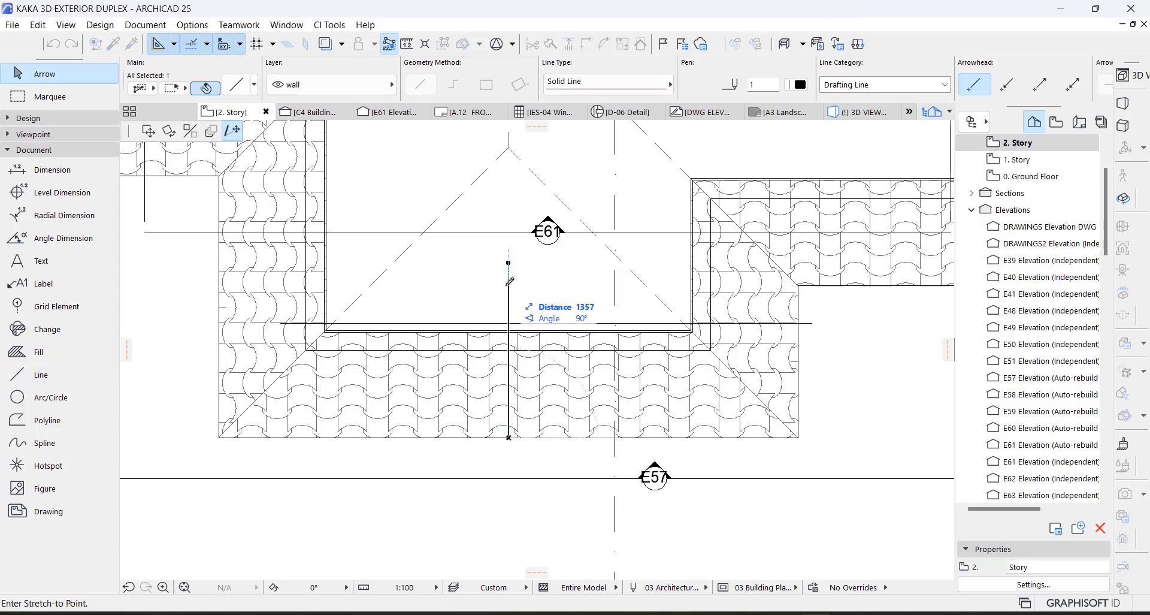
type("15")
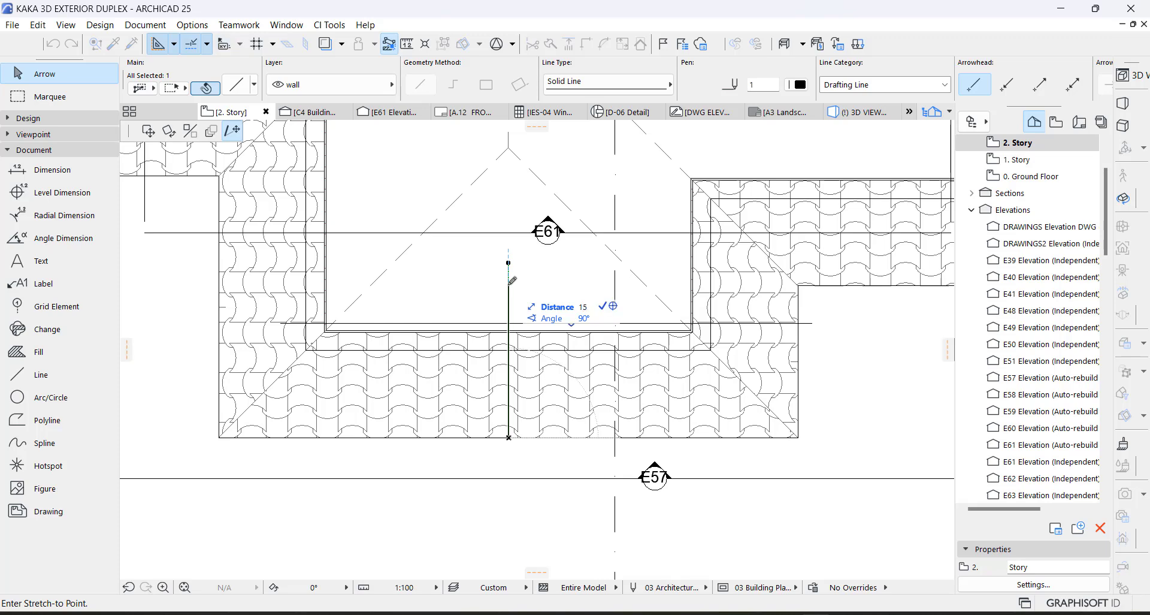
key("Return")
key("Escape")
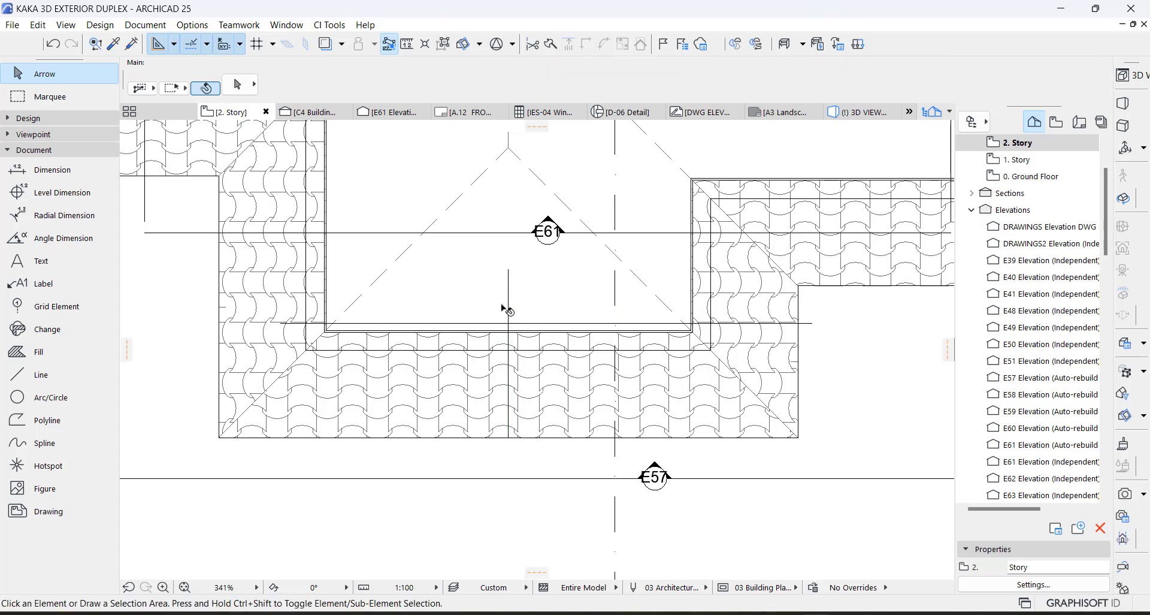
Draw a horizontal line from the vertical line's upper end across to near the front bay's right inner edge
scroll(498, 317, "down", 3)
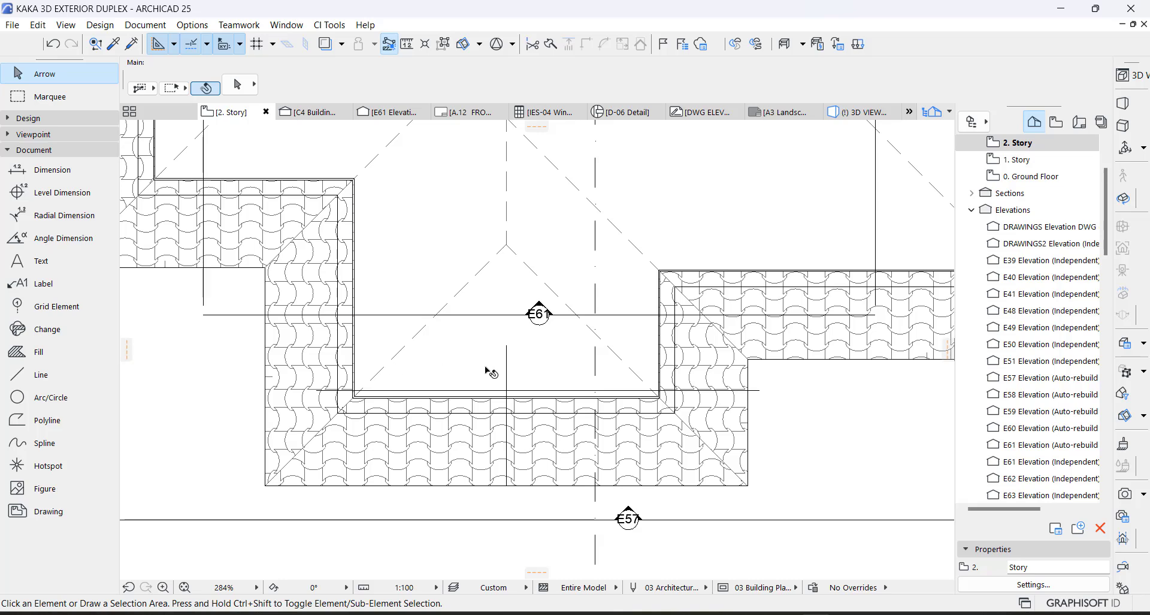
left_click(508, 344, "alt")
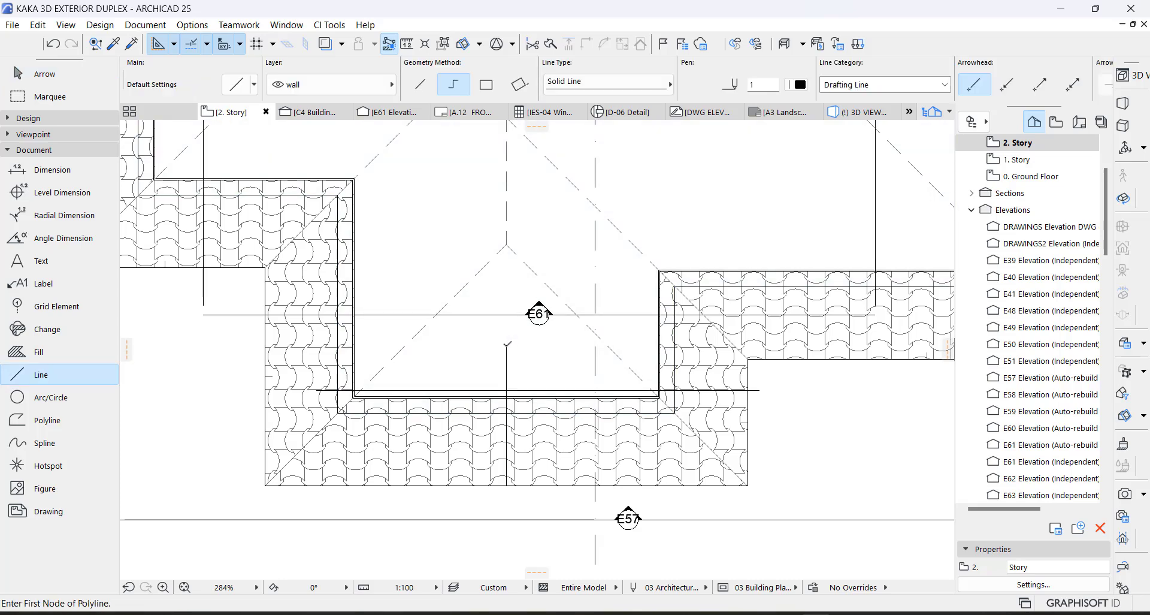
scroll(508, 343, "up", 2)
left_click(507, 344)
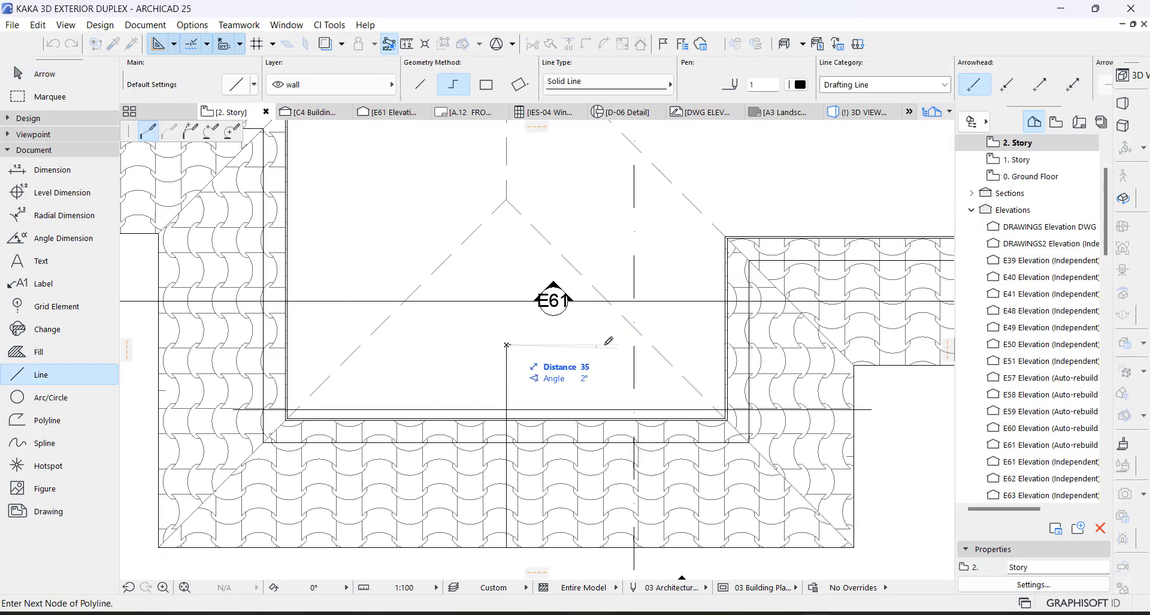
right_click(719, 339)
left_click(758, 486)
key("Escape")
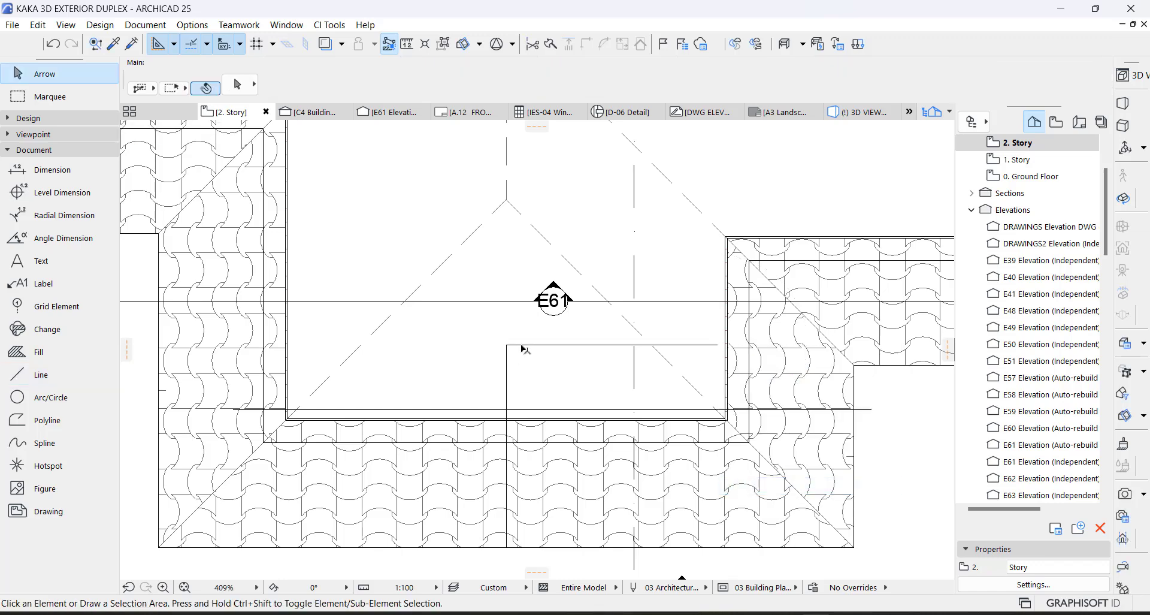
Stretch the horizontal line's left end across to near the front bay's left inner edge so it spans the bay
left_click(520, 345)
left_click(507, 344)
left_click(293, 343)
key("Escape")
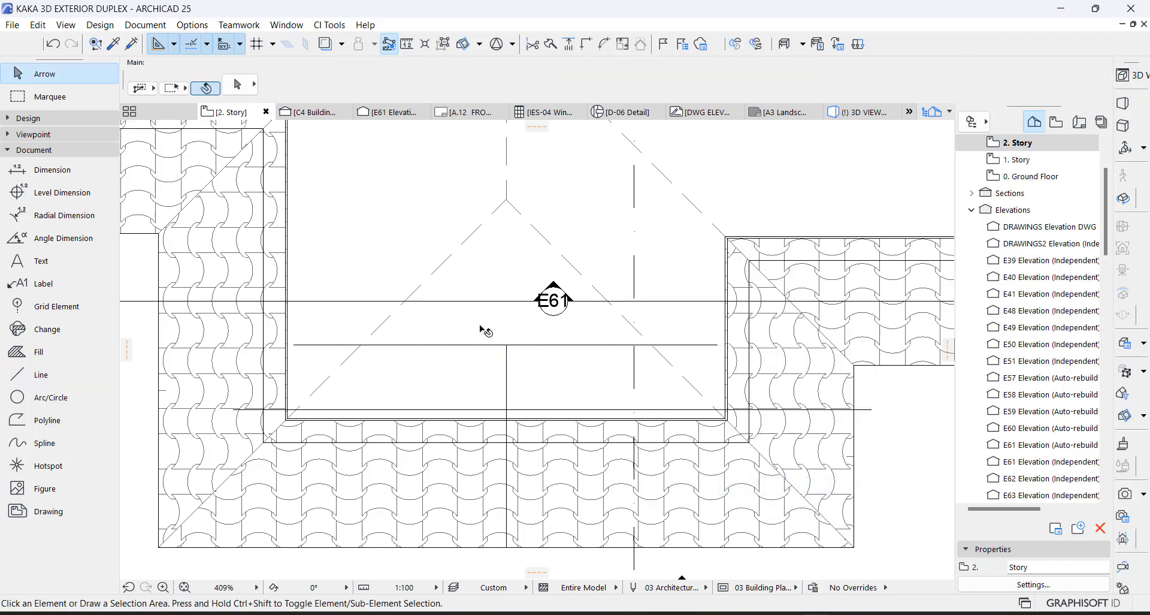
Copy the horizontal line from the front end of the bay's ridge to the front end of the larger ridge behind it
scroll(485, 330, "down", 3)
left_click(508, 334)
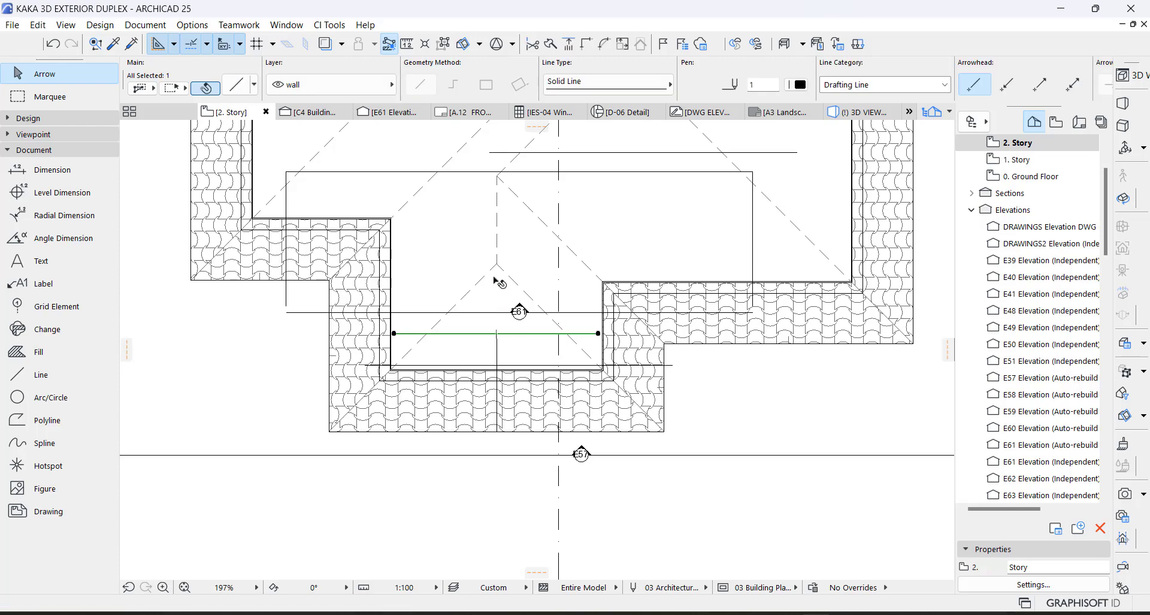
key("ctrl+d")
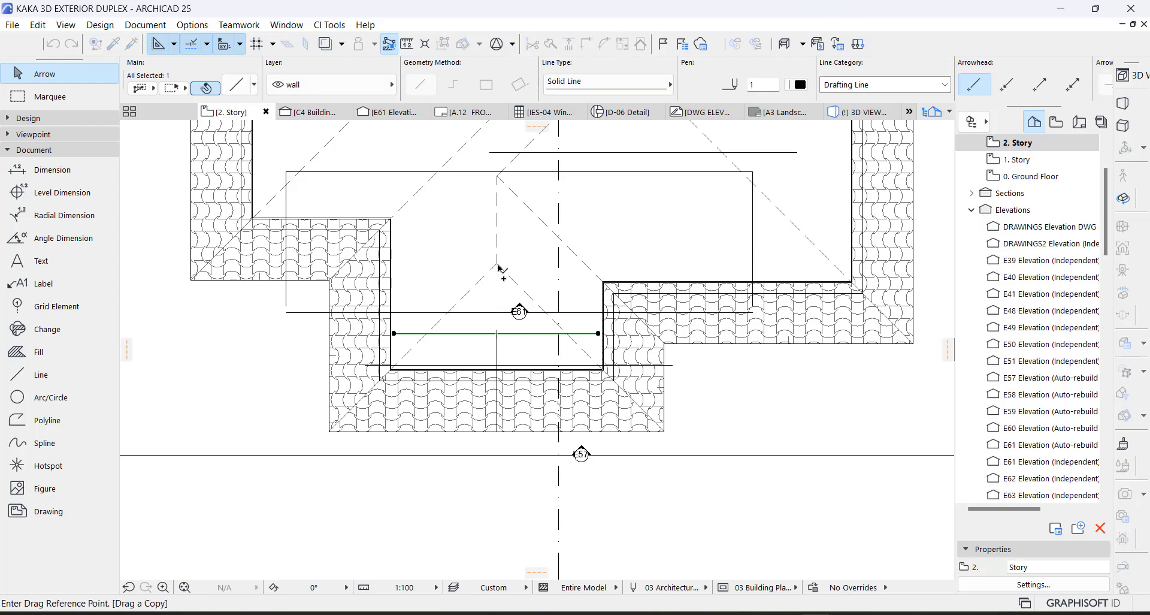
left_click(497, 265)
scroll(452, 338, "down", 4)
middle_click_drag(526, 242, 488, 362)
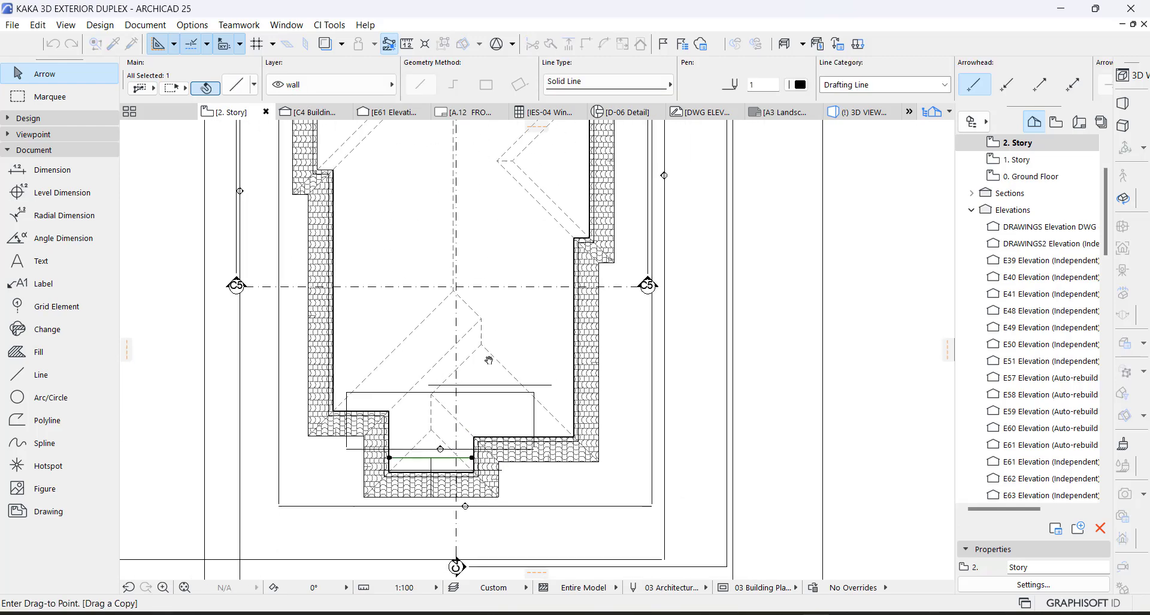
scroll(480, 344, "up", 4)
left_click(496, 341)
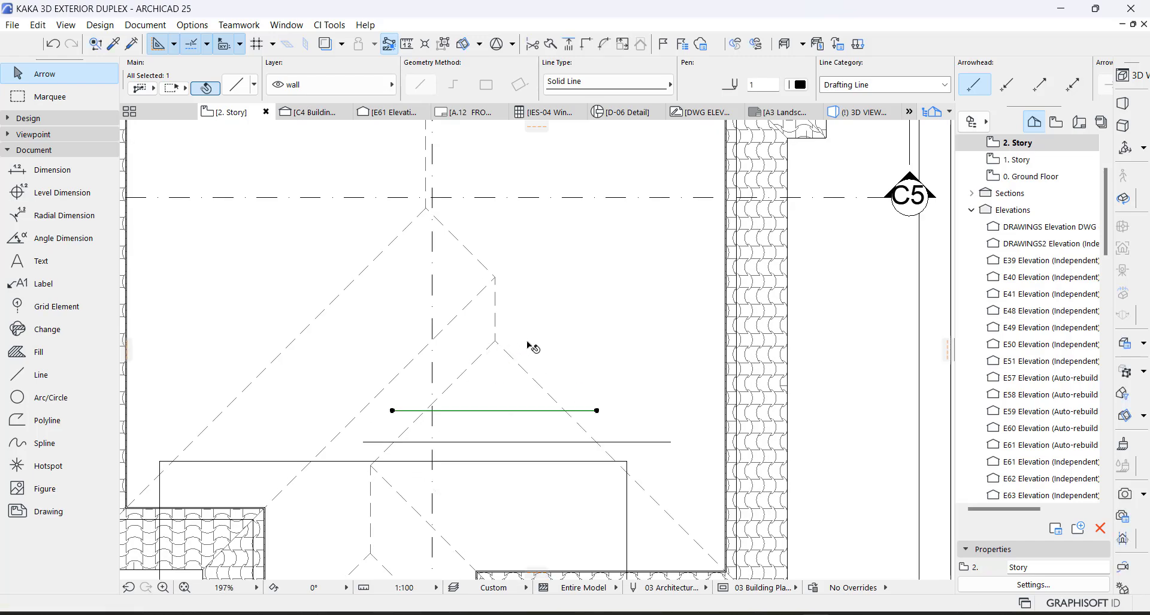
left_click(527, 345)
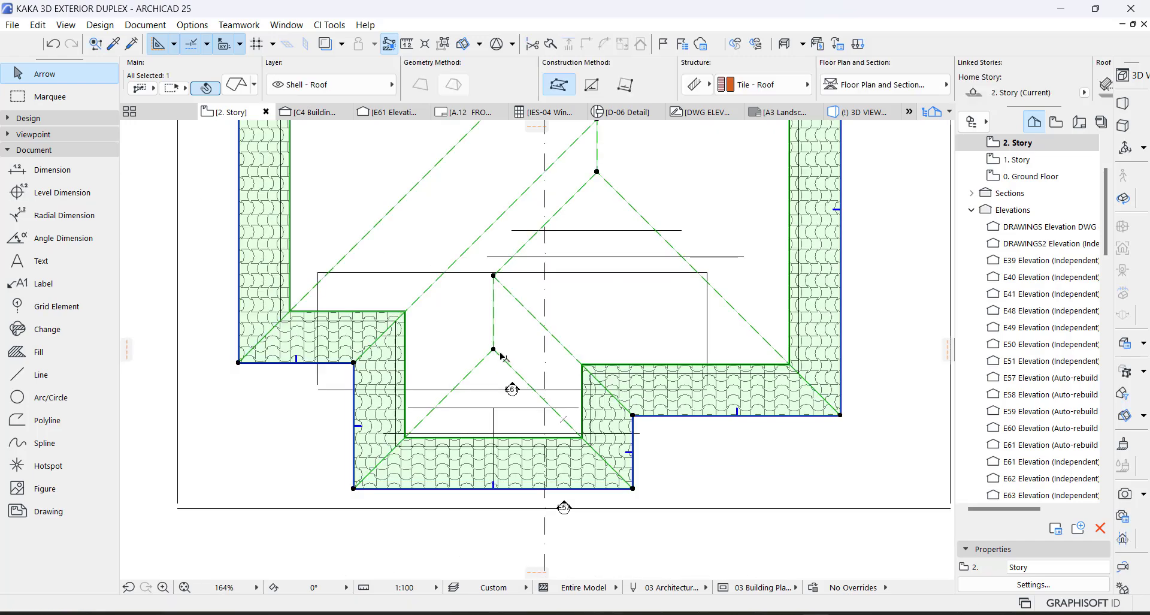
key("Escape")
Examine the front roof slopes in the 3D perspective and return to the 2. Story floor plan
key("F3")
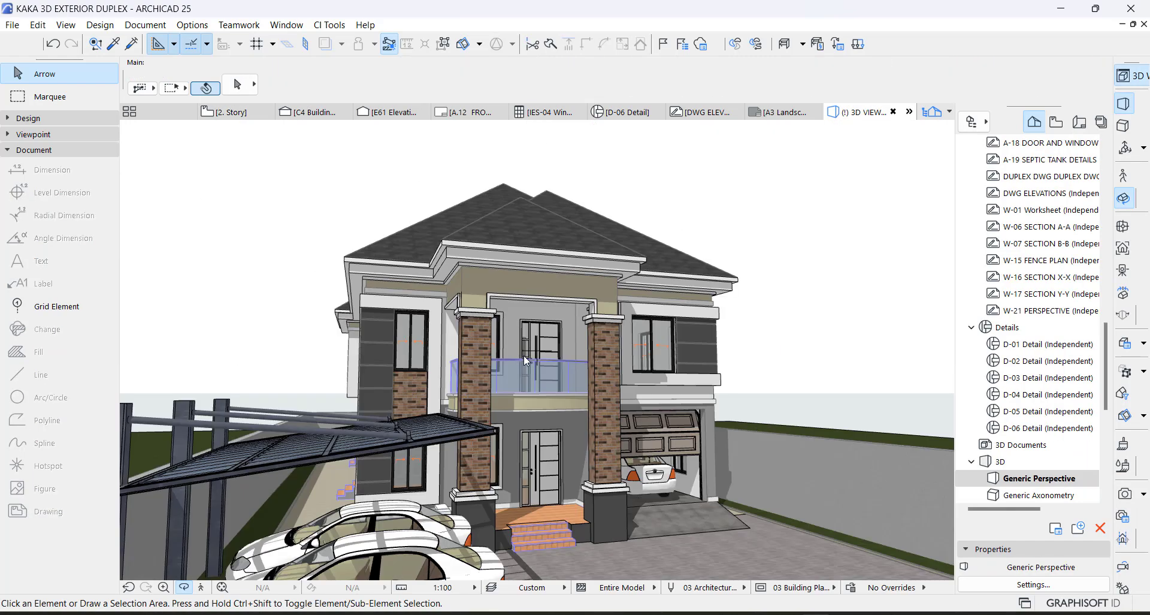
middle_click_drag(476, 224, 524, 249, "shift")
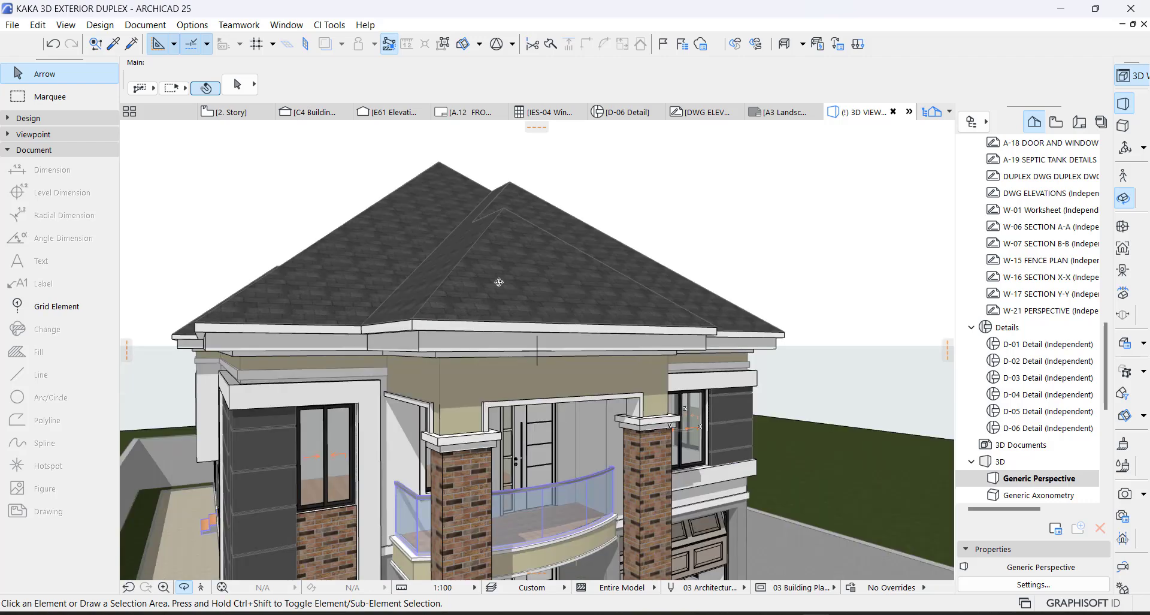
middle_click_drag(459, 278, 457, 257, "shift")
key("F2")
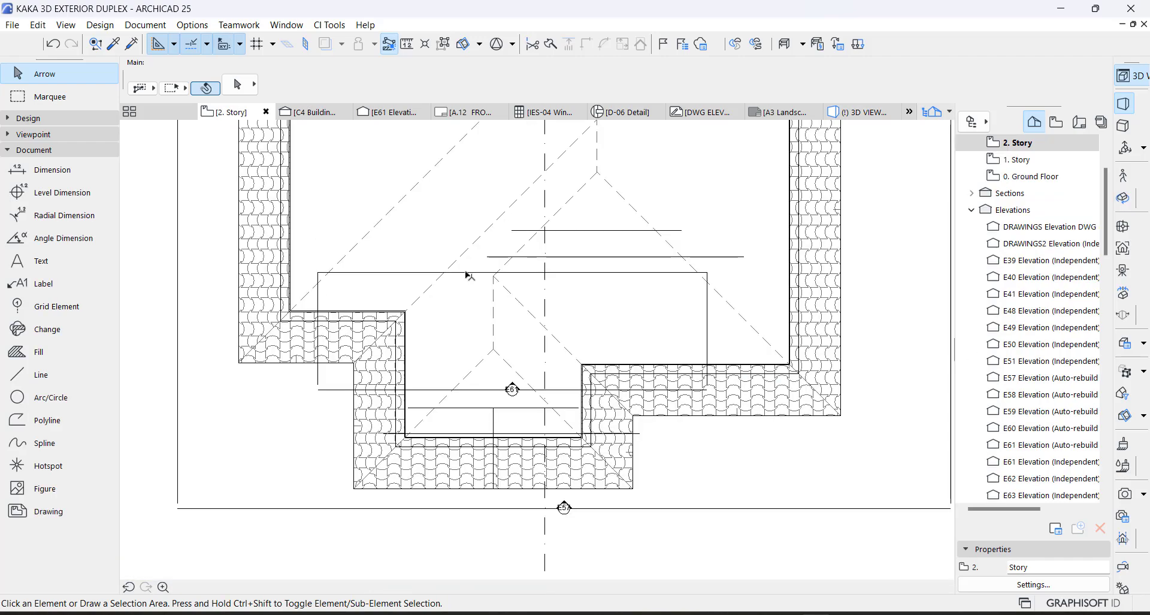
Split the multi-plane roof into single-plane roofs, accept deleting the original, and clear the selection
left_click(495, 352)
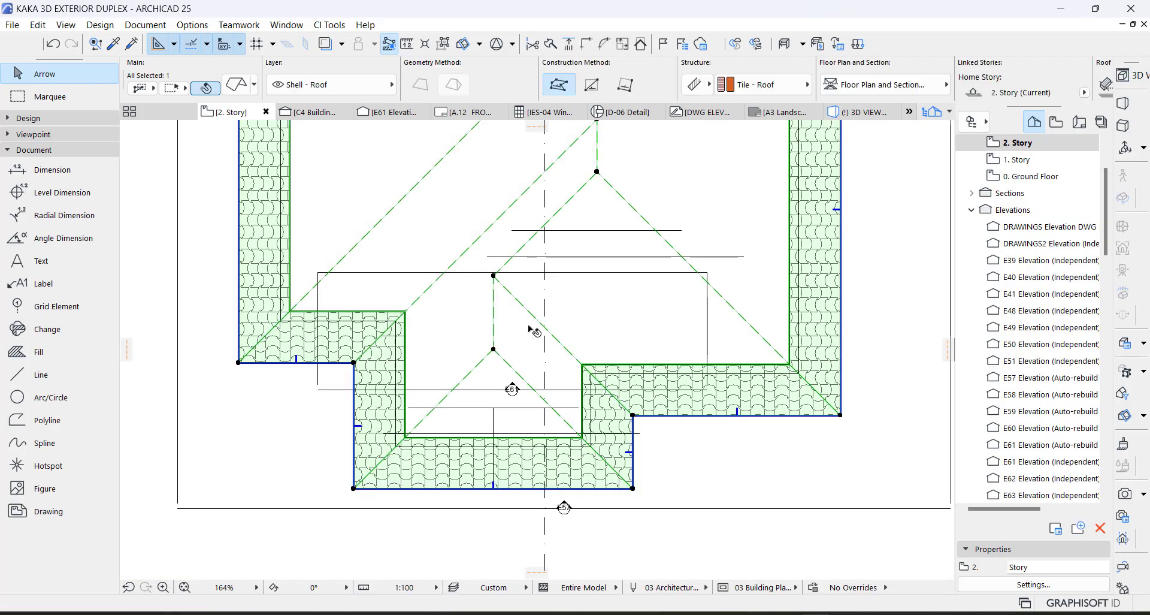
scroll(529, 329, "down", 3)
scroll(554, 263, "down", 3)
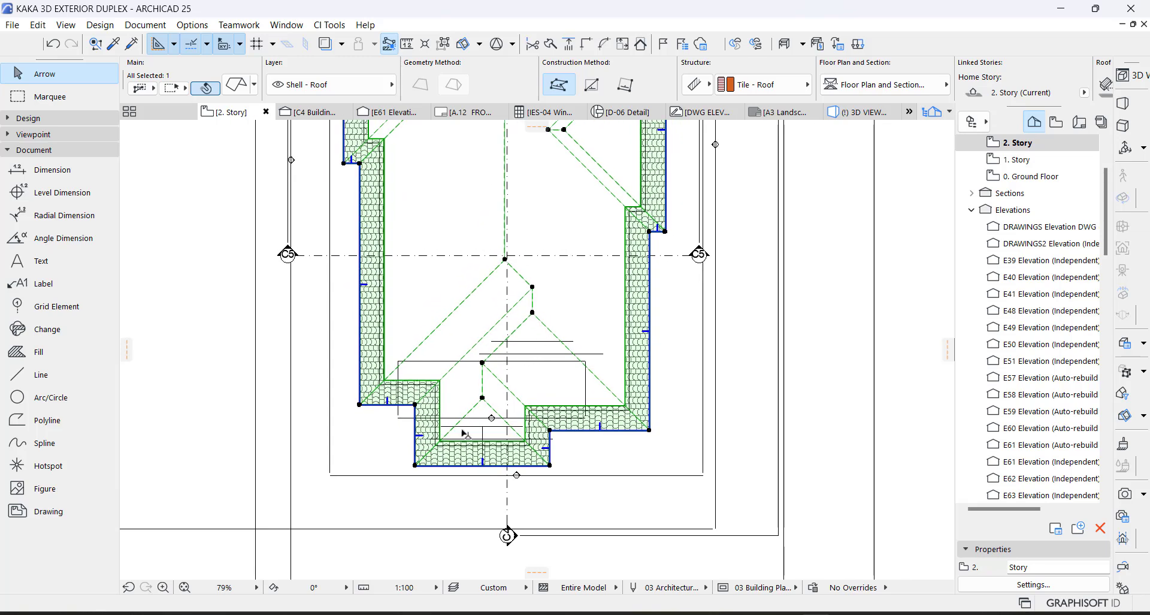
scroll(464, 433, "up", 1)
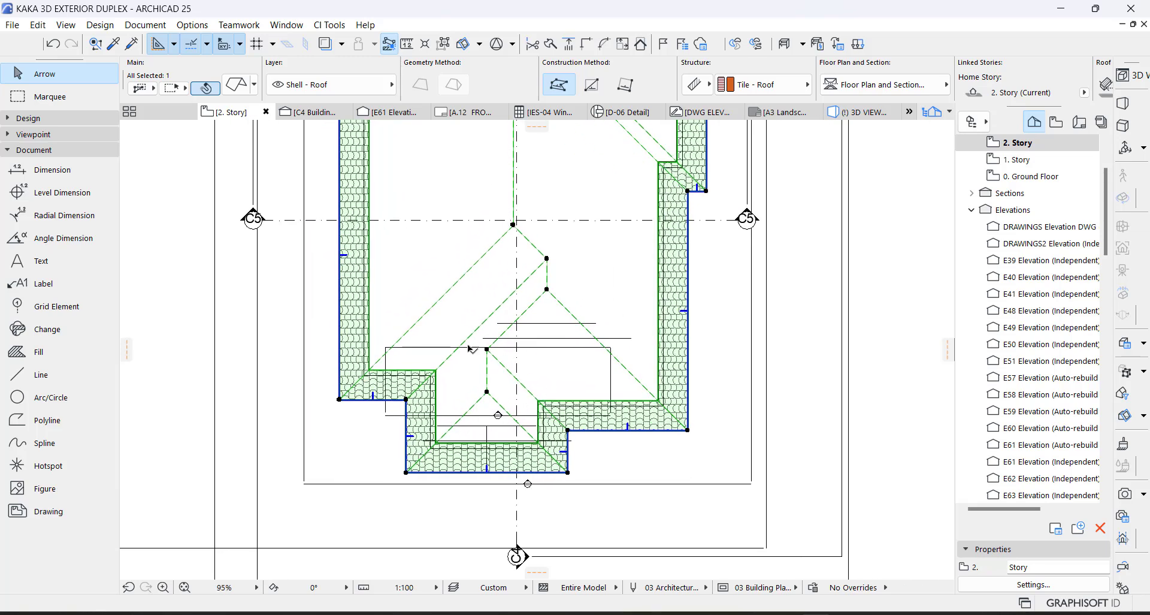
right_click(548, 293)
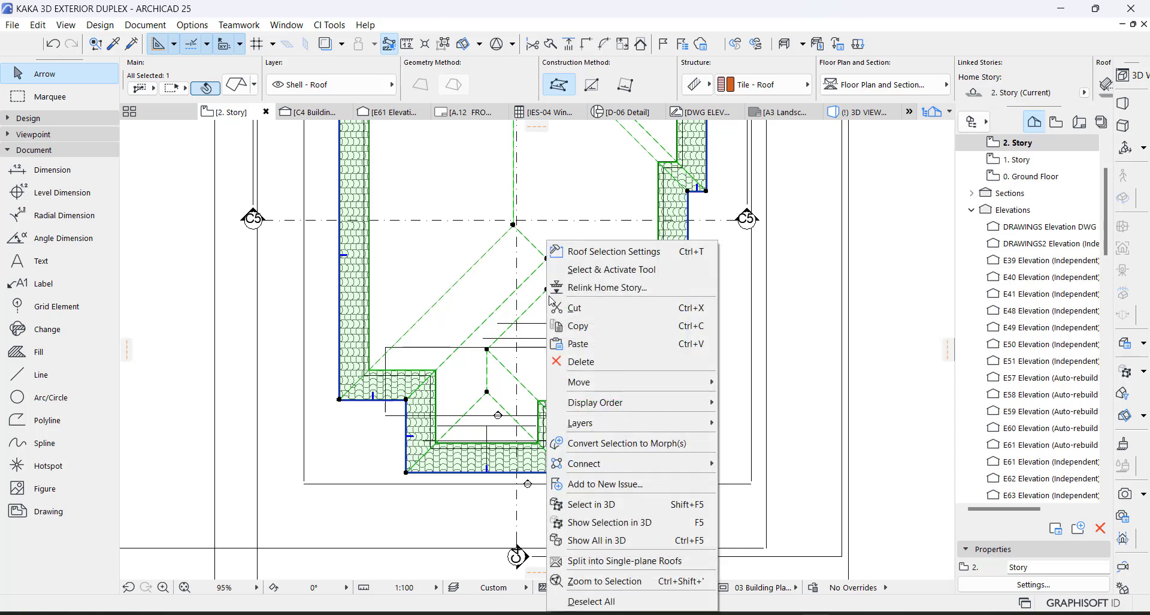
mouse_move(681, 473)
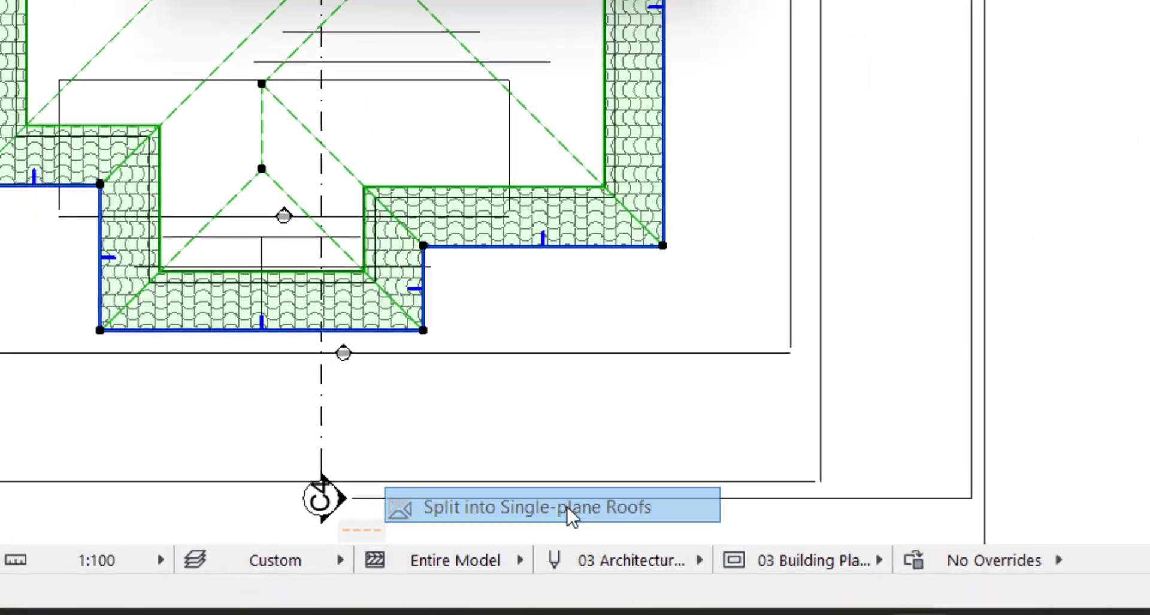
left_click(567, 509)
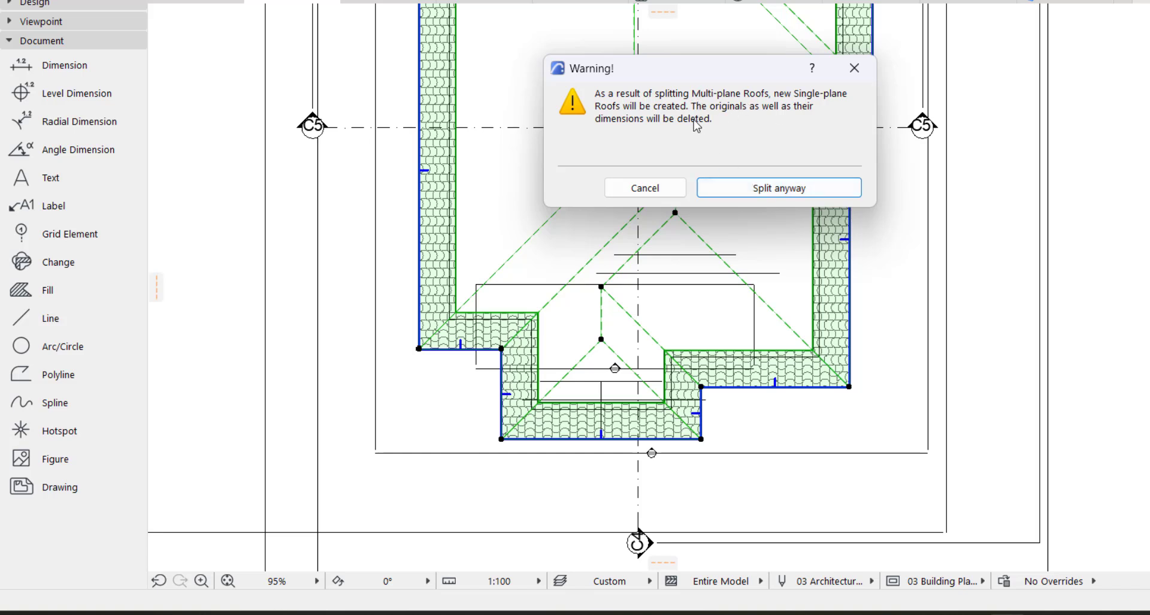
left_click(766, 190)
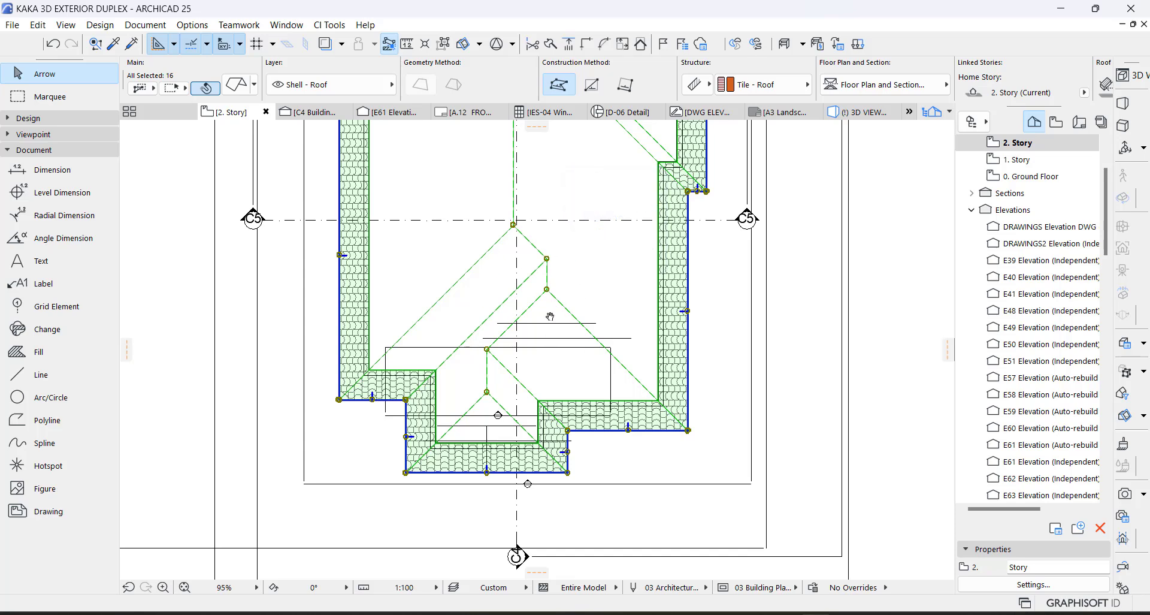
middle_click_drag(550, 316, 563, 390)
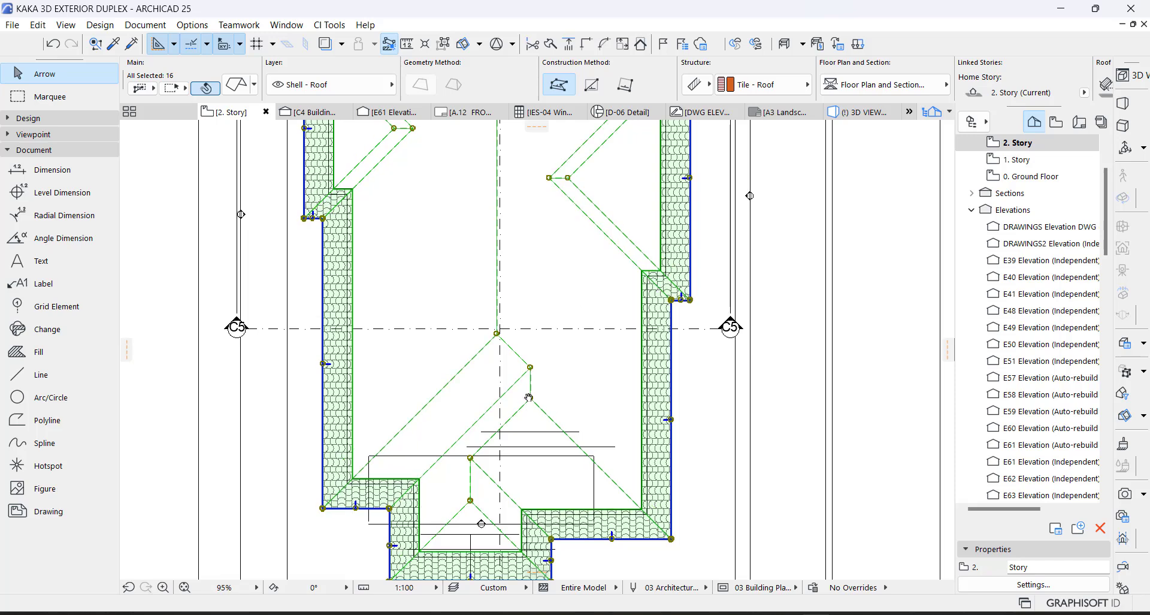
scroll(549, 411, "down", 2)
key("Escape")
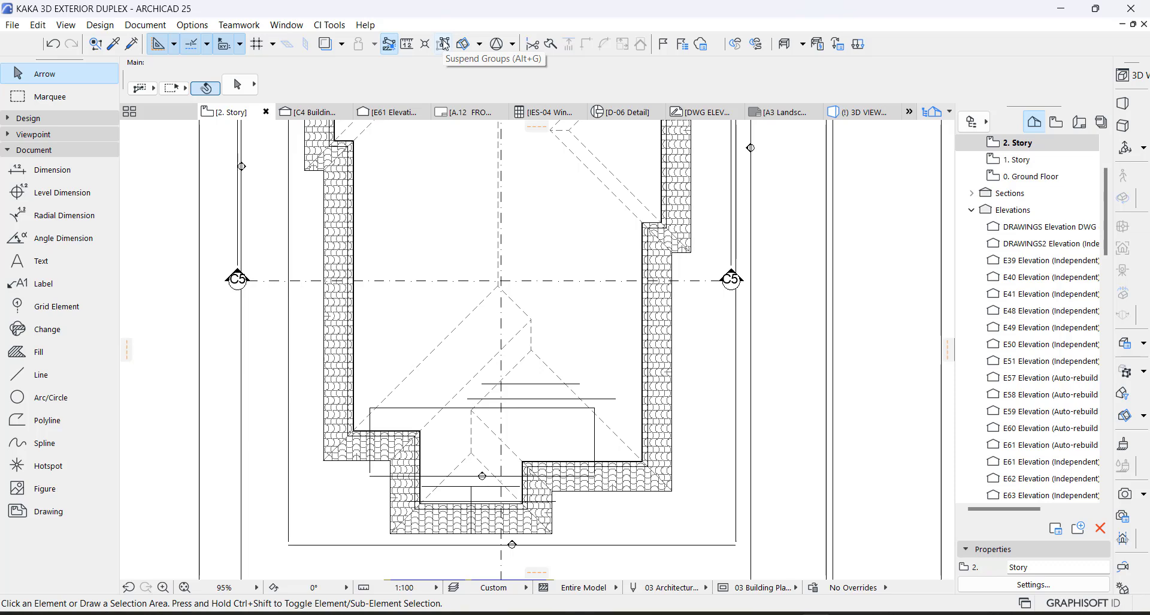
Suspend groups and select only the front bay's left roof plane
left_click(444, 44)
scroll(479, 312, "up", 5)
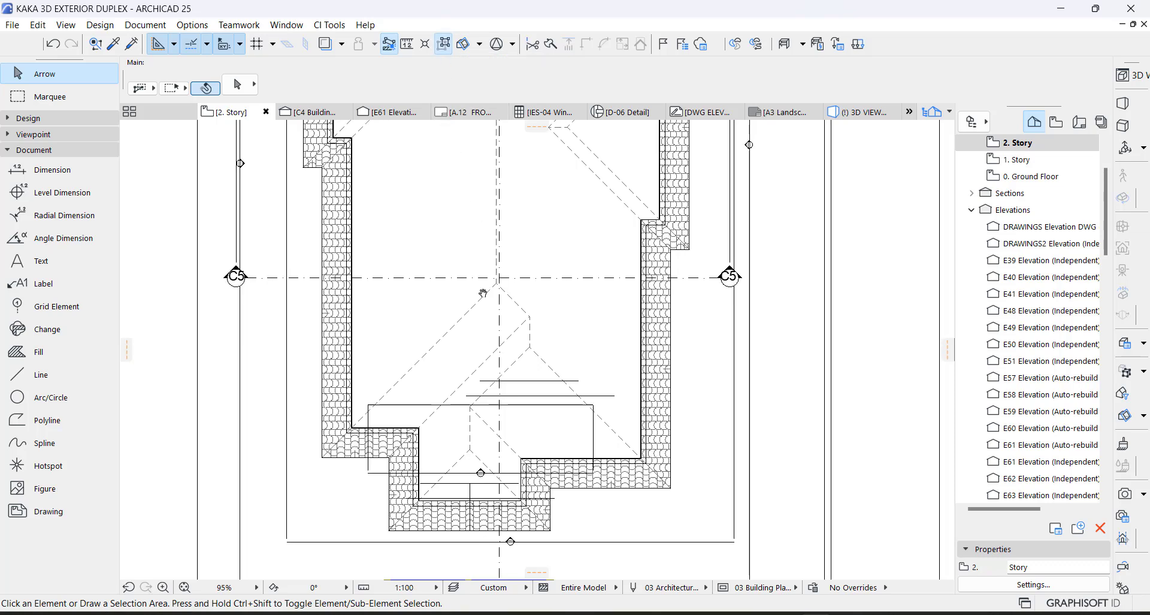
left_click(448, 305)
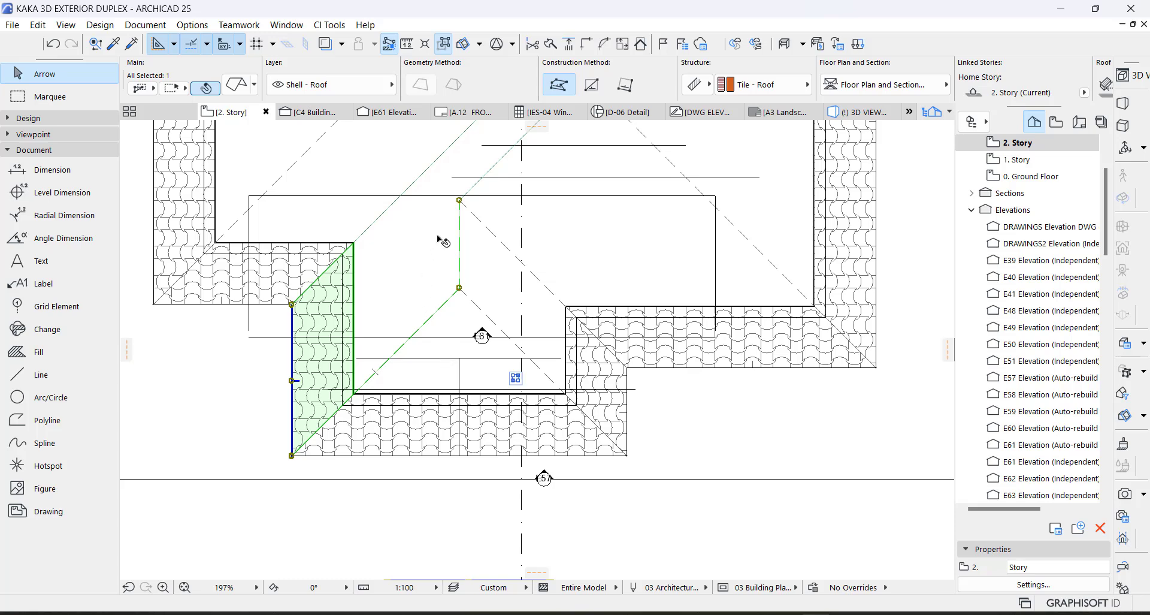
Insert a node on the front bay's left roof plane where its hip crosses the short horizontal reference line, then deselect the plane
scroll(397, 279, "up", 4)
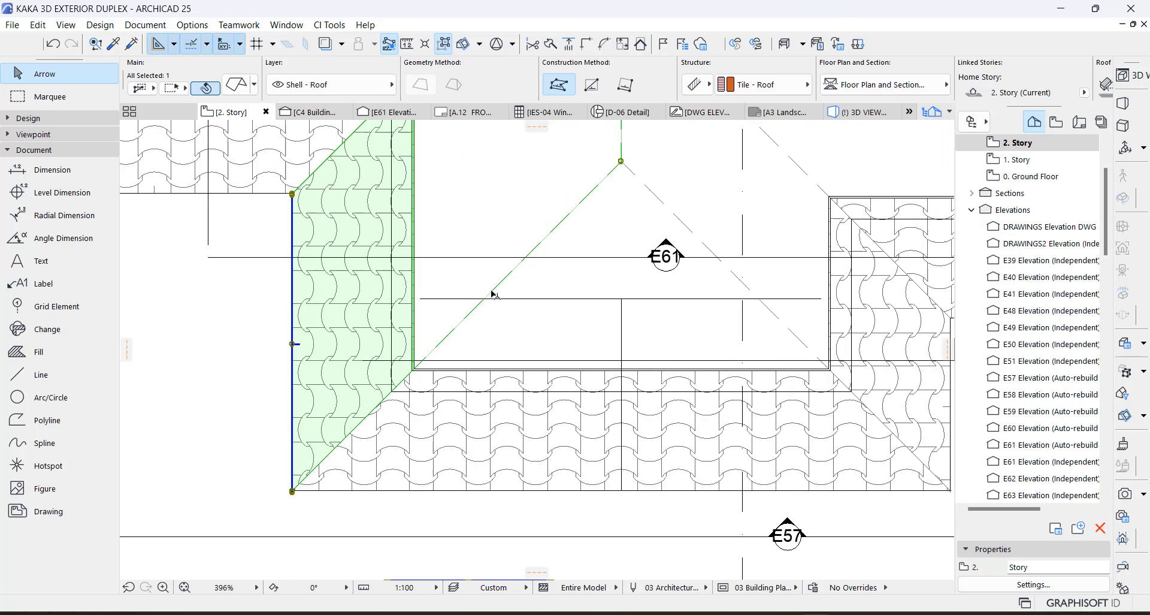
left_click(503, 284)
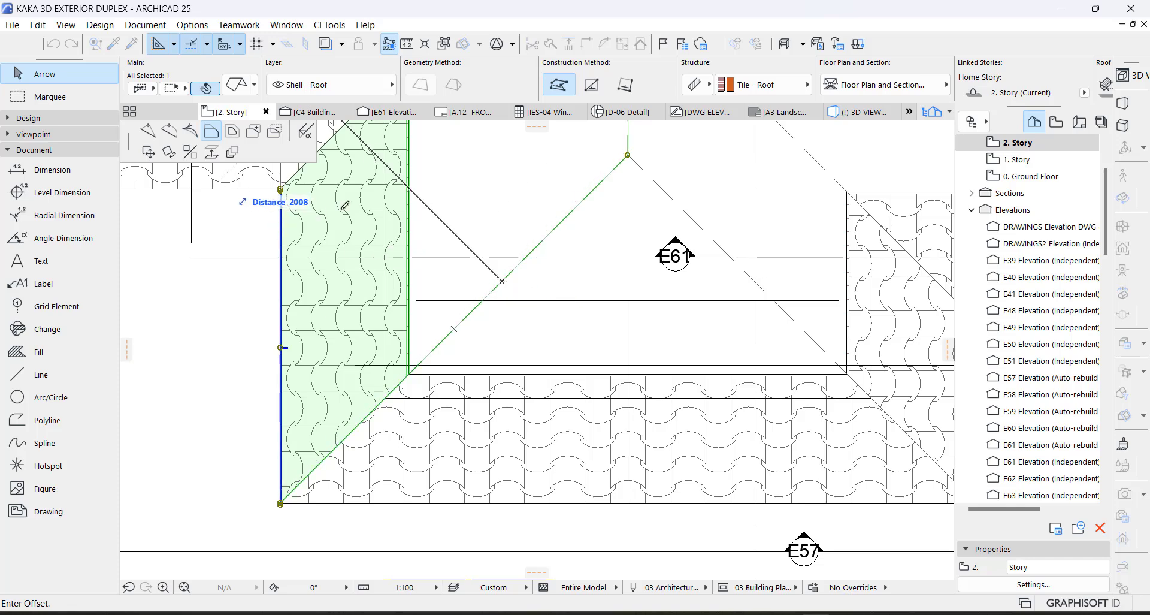
left_click(150, 132)
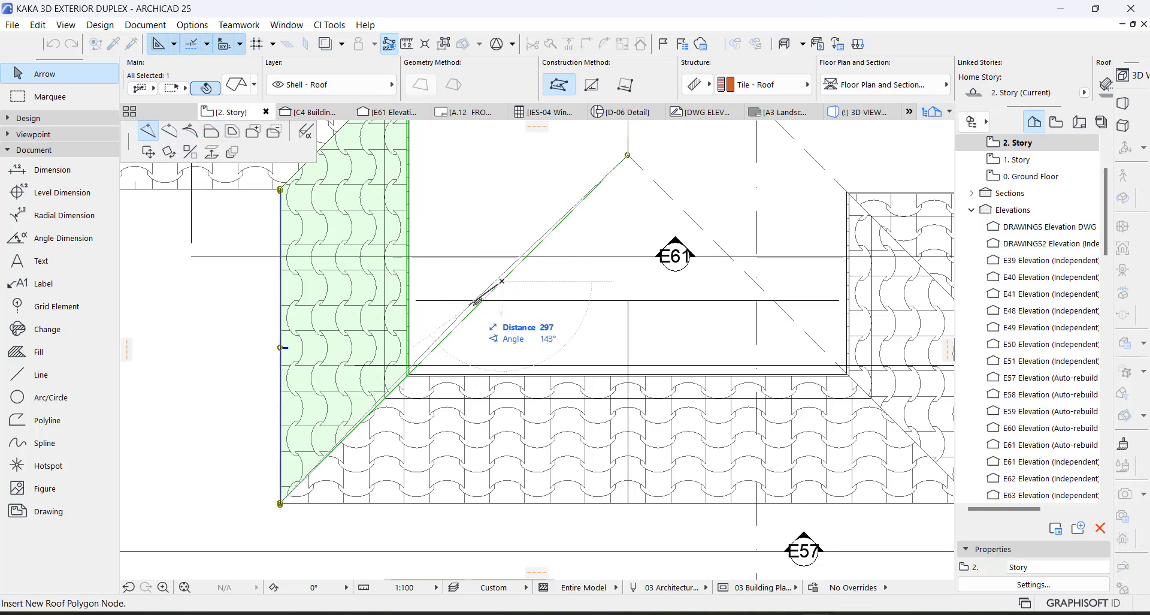
scroll(514, 292, "up", 3)
scroll(514, 292, "up", 2)
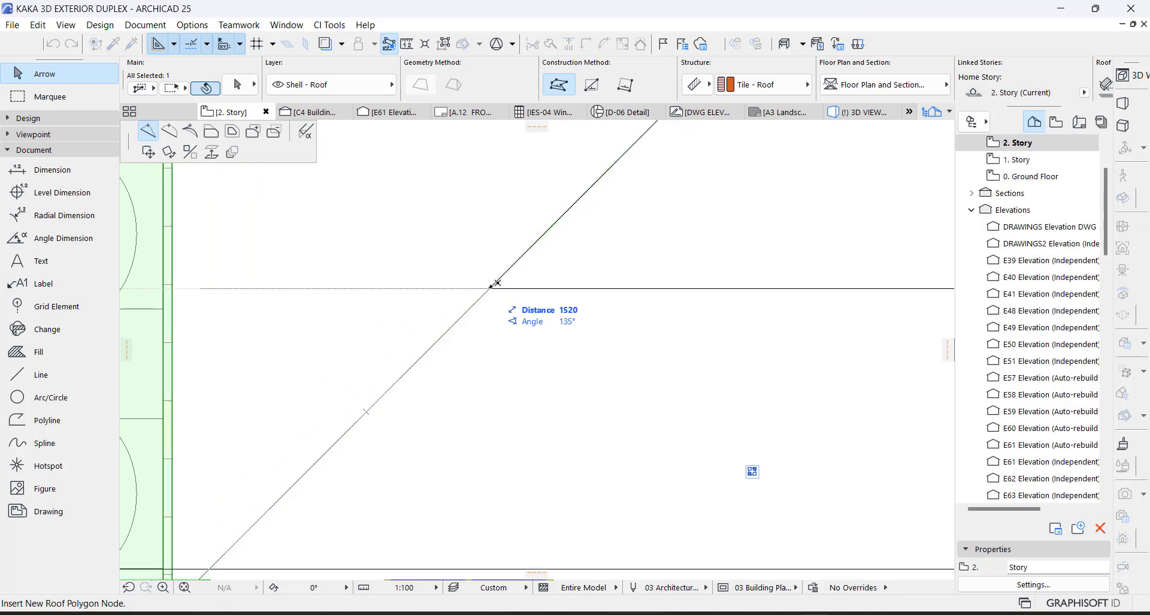
left_click(490, 288)
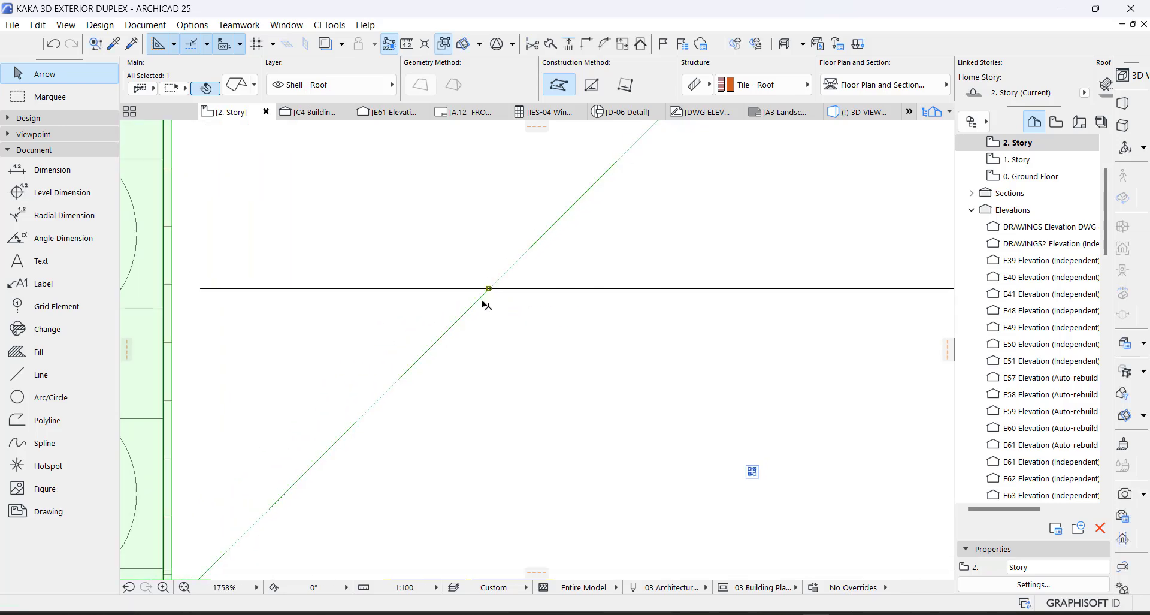
scroll(392, 347, "down", 3)
middle_click_drag(694, 301, 386, 367)
key("Escape")
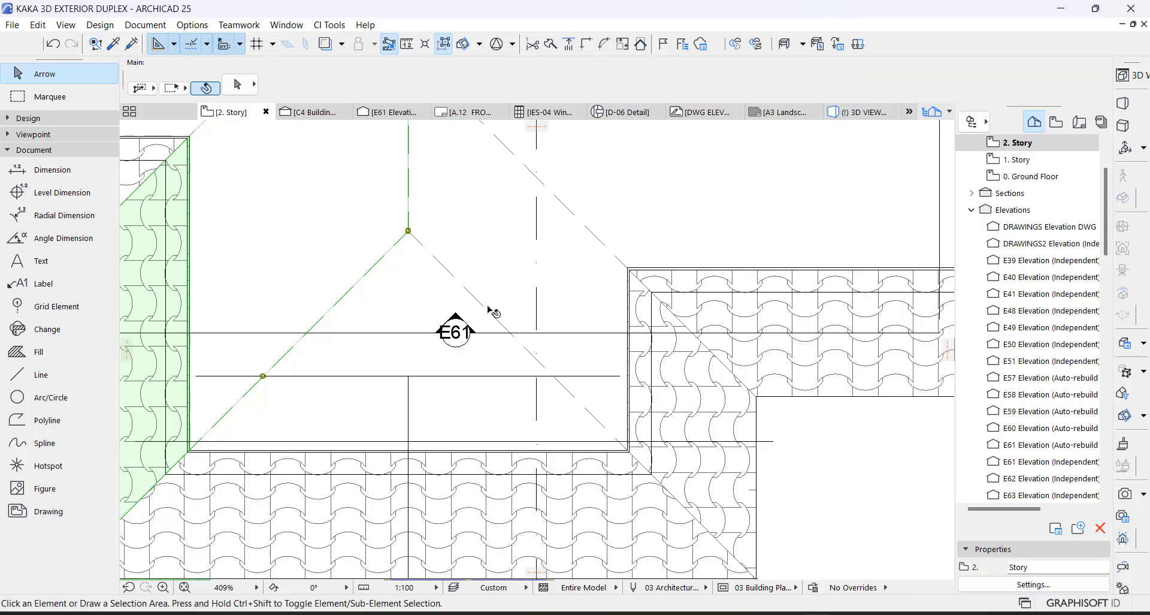
Insert a node on the front bay's right roof plane where its hip crosses the short horizontal reference line
left_click(490, 308)
scroll(566, 392, "up", 5)
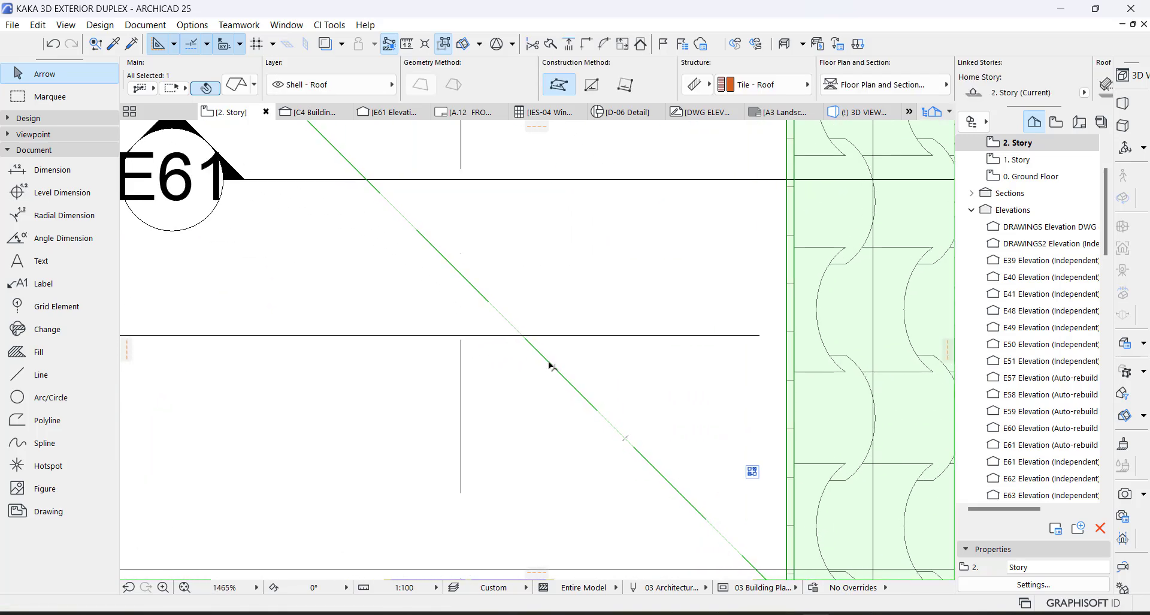
left_click(548, 362)
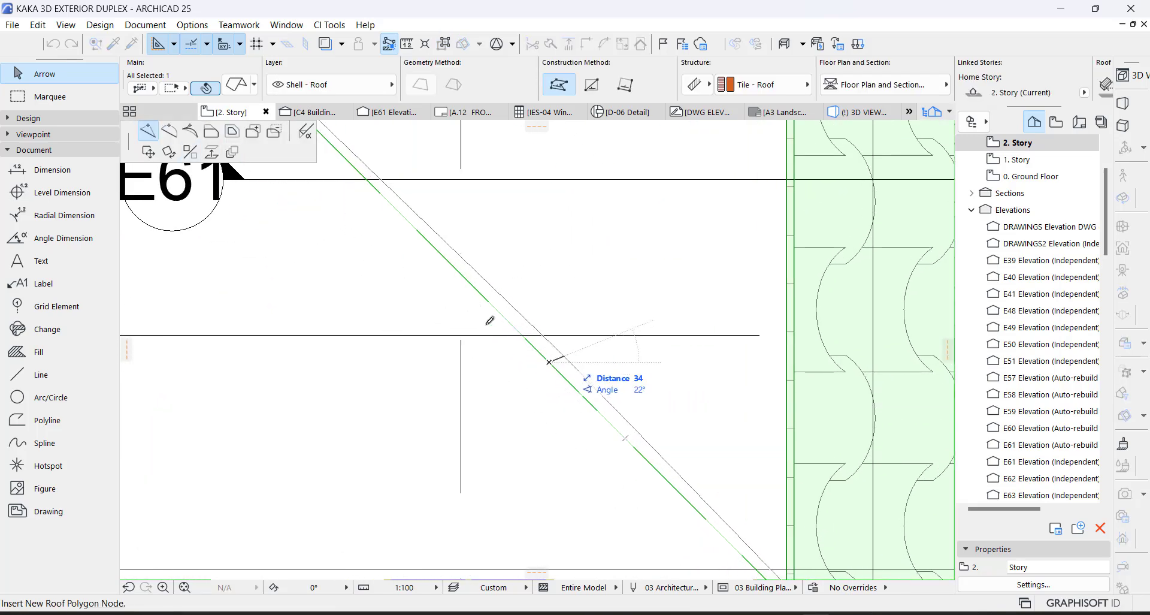
scroll(518, 330, "up", 3)
left_click(528, 339)
scroll(539, 347, "down", 5)
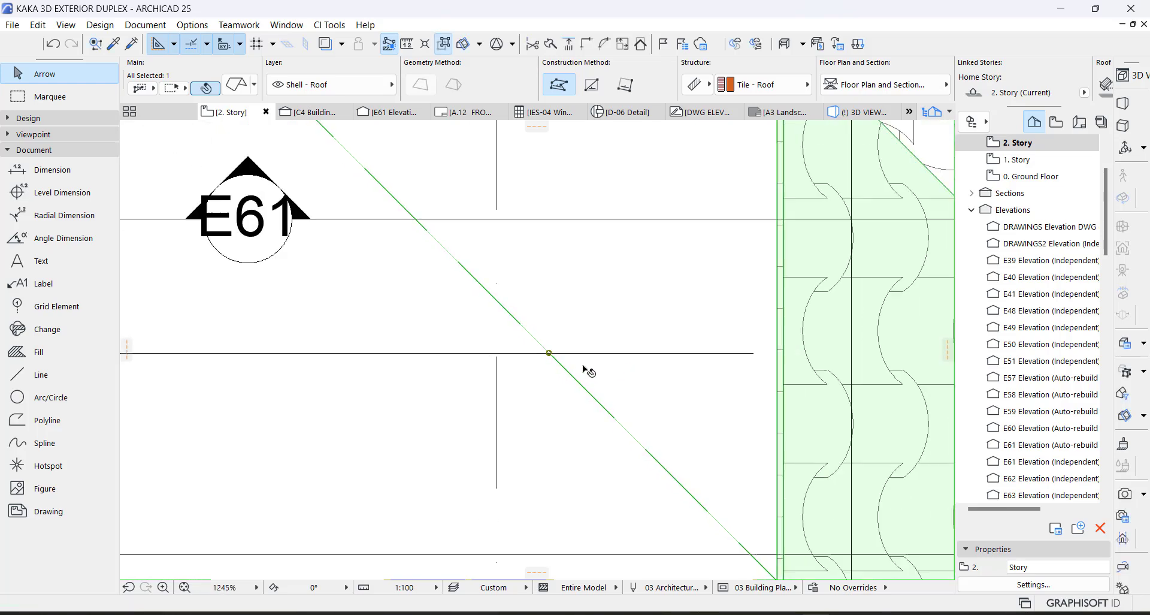
Move the ridge-end node of the bay's right roof plane forward to where the ridge axis meets the short reference line
left_click(406, 196)
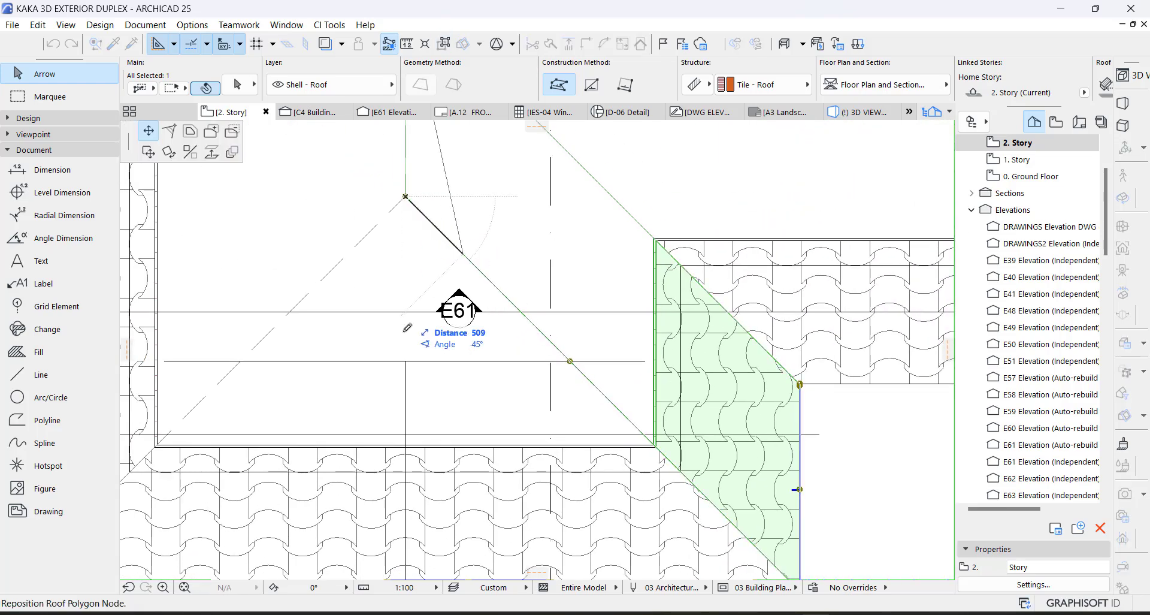
left_click(406, 361)
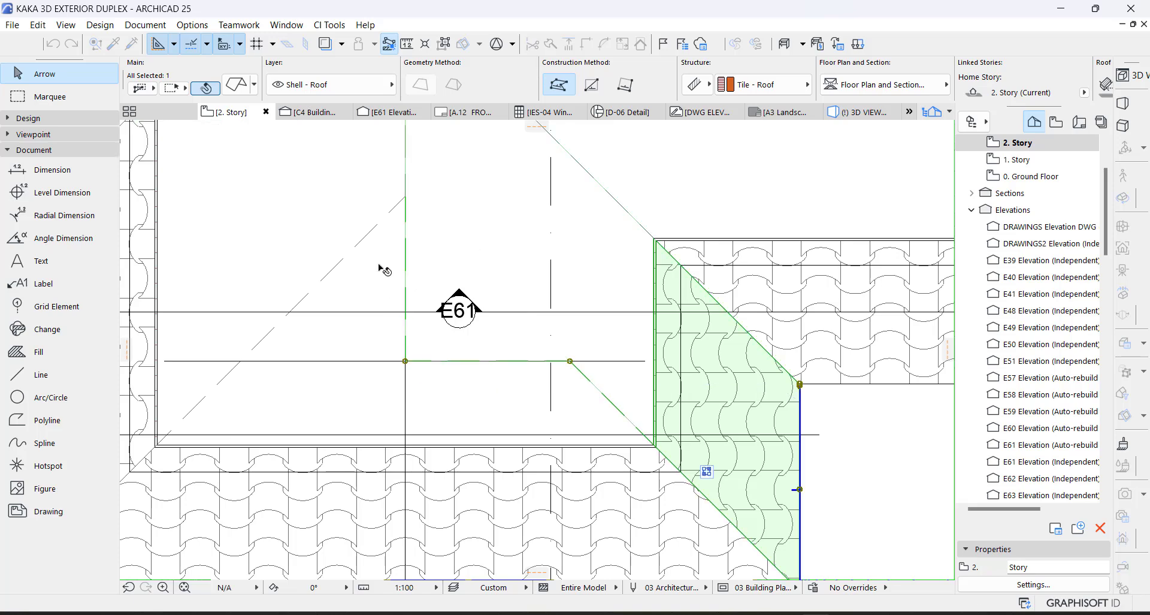
key("Escape")
Move the ridge-end node of the bay's left roof plane to the same ridge-axis and reference-line intersection, and clear the selection
left_click(406, 198)
left_click(406, 197)
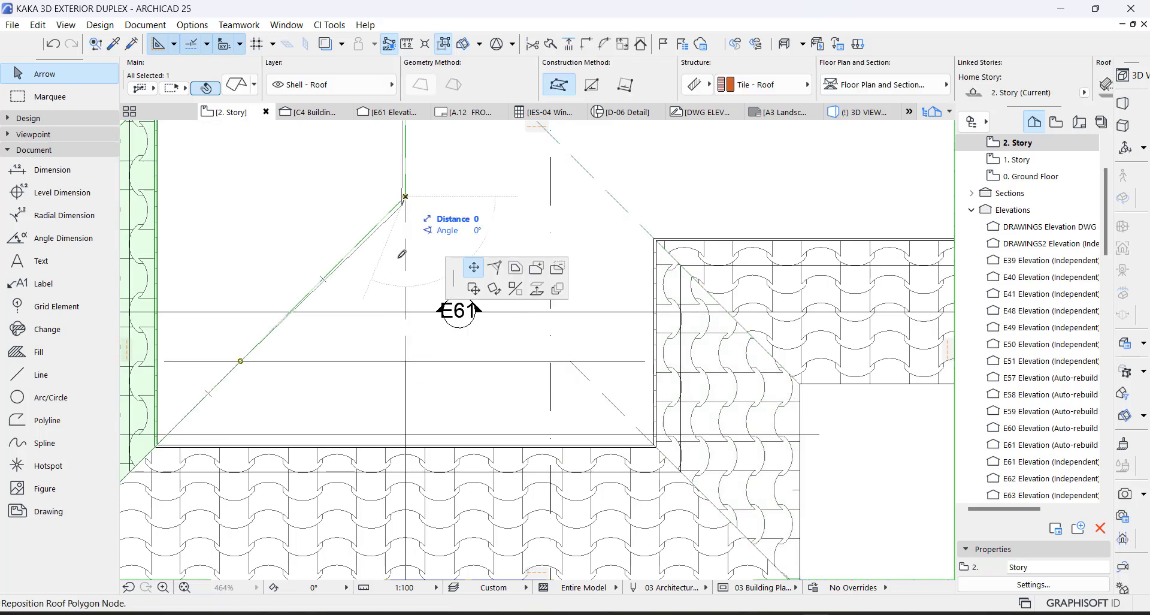
left_click(407, 360)
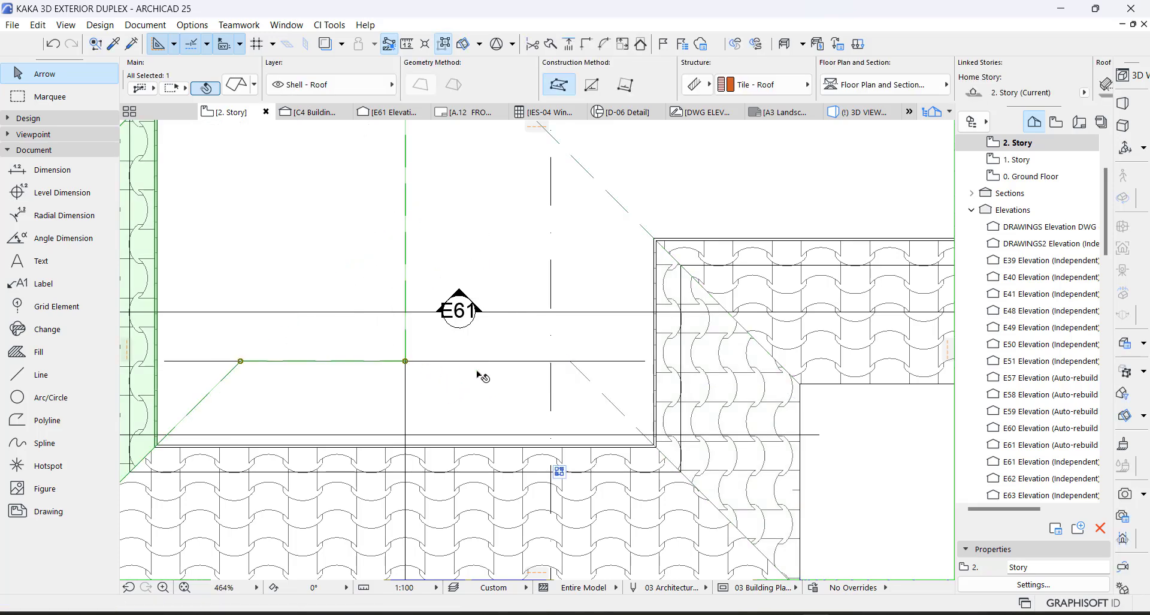
scroll(528, 240, "down", 5)
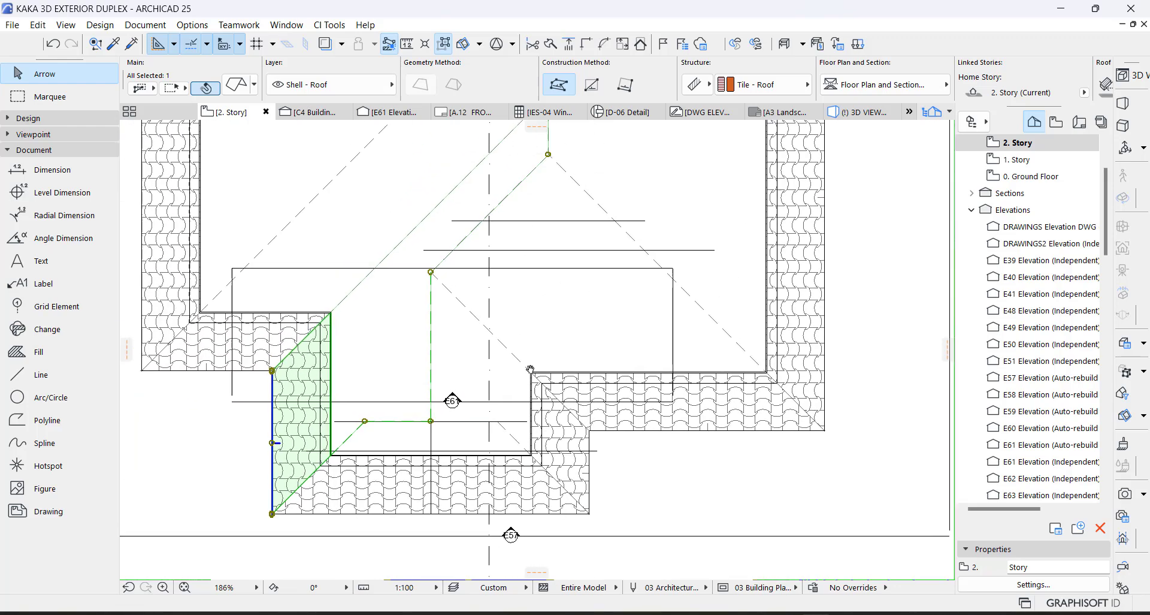
key("Escape")
Insert a node on the larger roof's right plane where its hip crosses the rear of the two horizontal reference lines
scroll(501, 281, "up", 4)
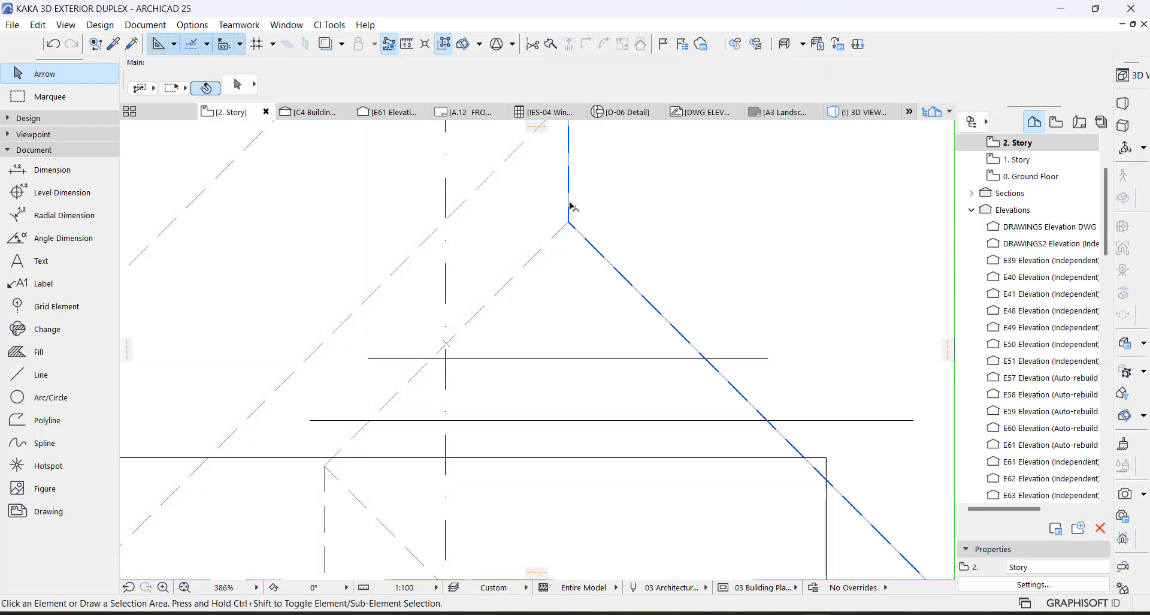
left_click(670, 313)
middle_click_drag(669, 314, 472, 251)
left_click(514, 294)
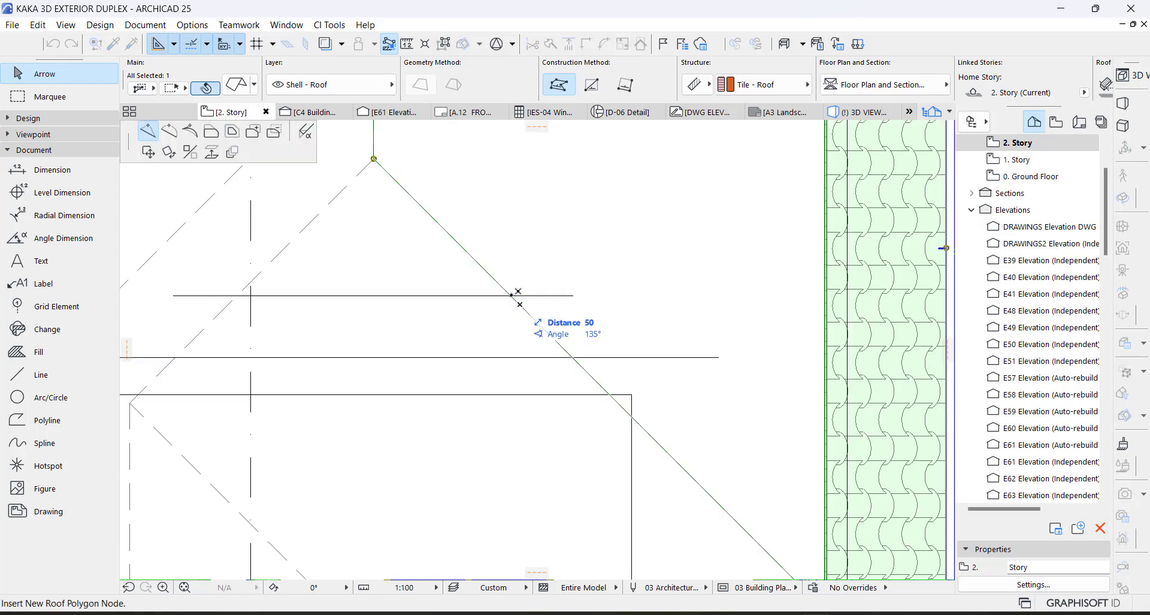
scroll(514, 293, "up", 7)
left_click(514, 293)
scroll(723, 328, "down", 7)
key("Escape")
Insert a node on the larger roof's left plane where its sloping edge crosses the rear horizontal reference line
left_click(360, 288)
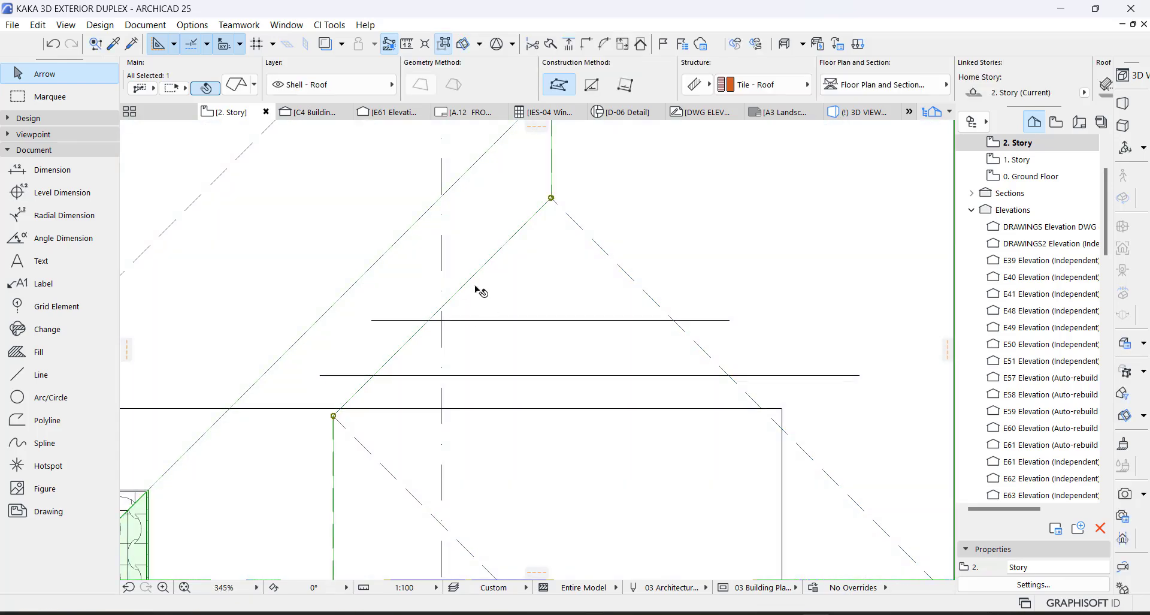
scroll(477, 288, "up", 3)
left_click(394, 344)
left_click(393, 343)
Move the ridge-end node of the larger roof's left plane straight forward along the ridge axis onto the rear reference line
scroll(488, 307, "down", 2)
left_click(570, 185)
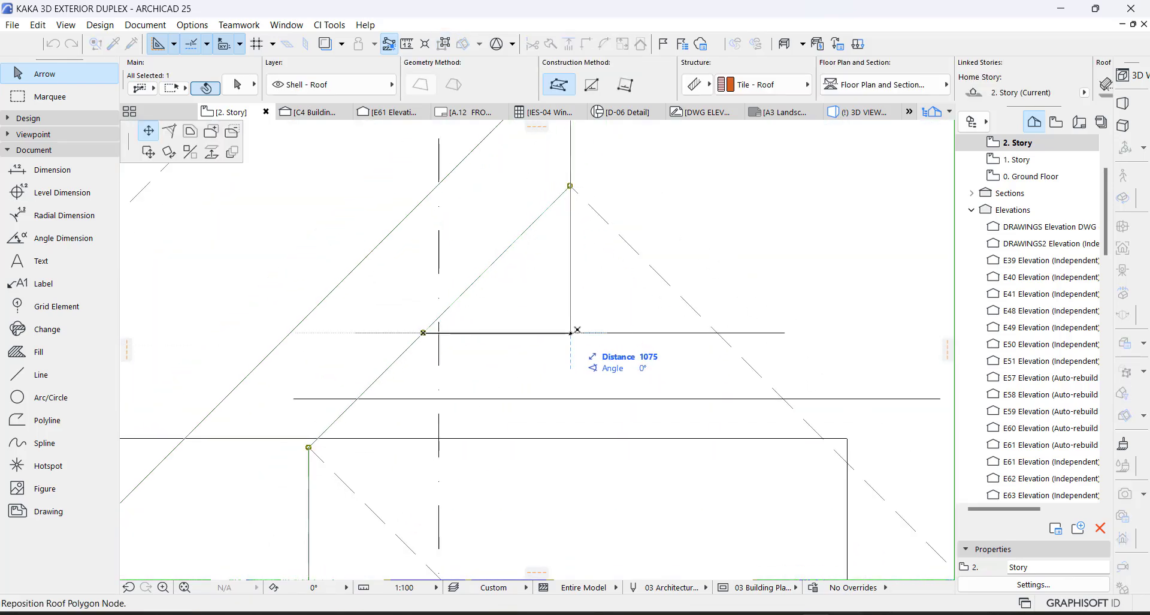
scroll(573, 327, "up", 5)
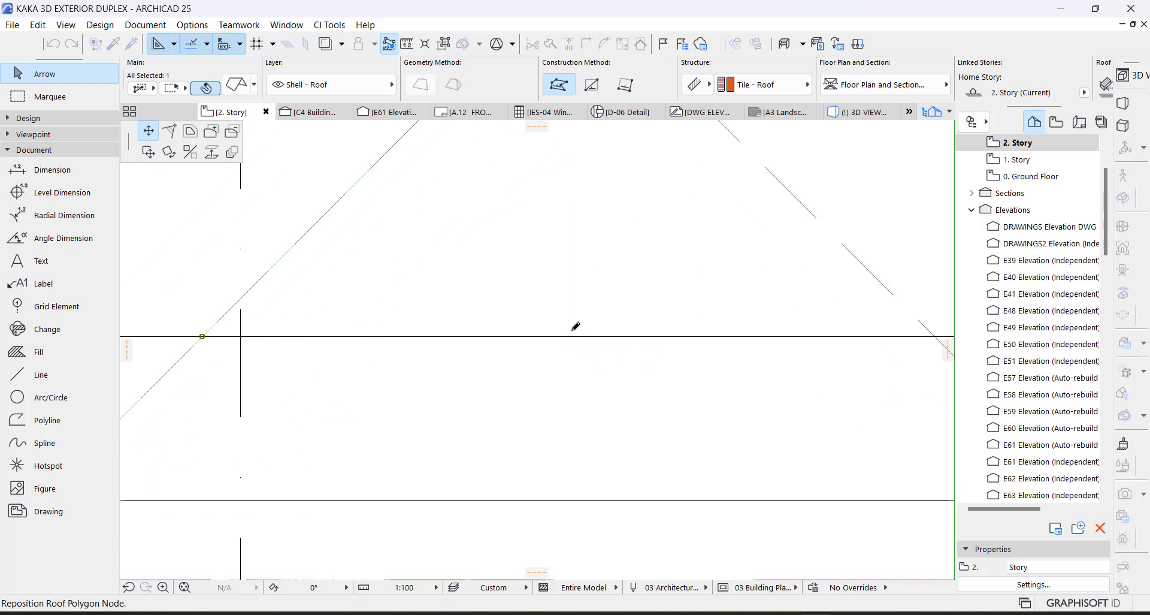
left_click(568, 336)
scroll(496, 377, "down", 5)
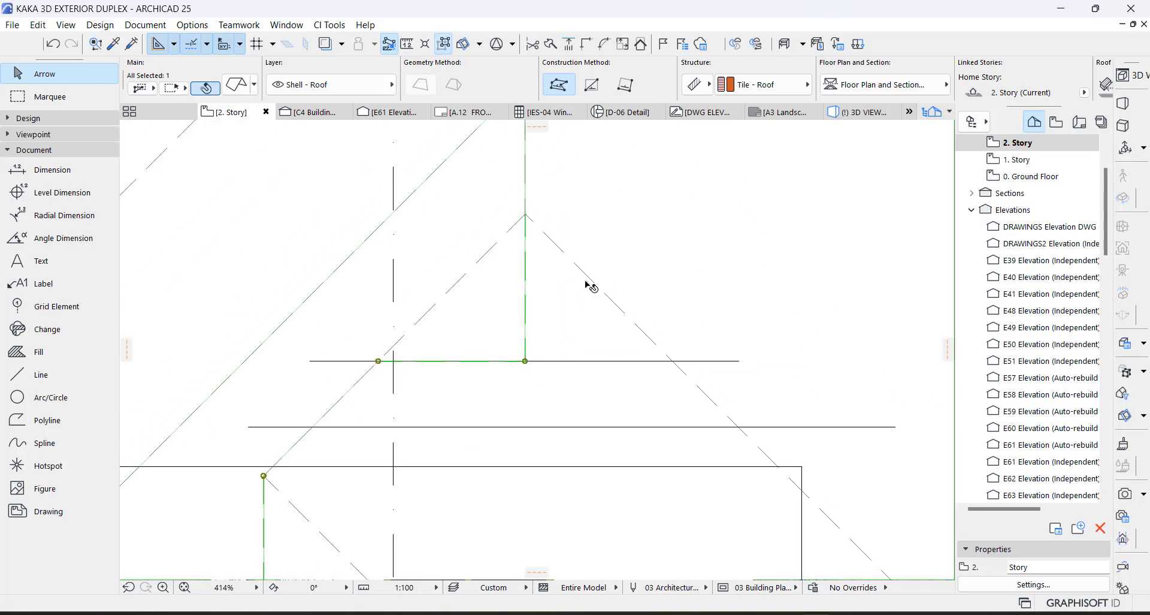
Extend the ridge end of the larger roof's right plane to the rear reference line and clear the selection
left_click(585, 279)
left_click(525, 215)
left_click(525, 361)
left_click(579, 360)
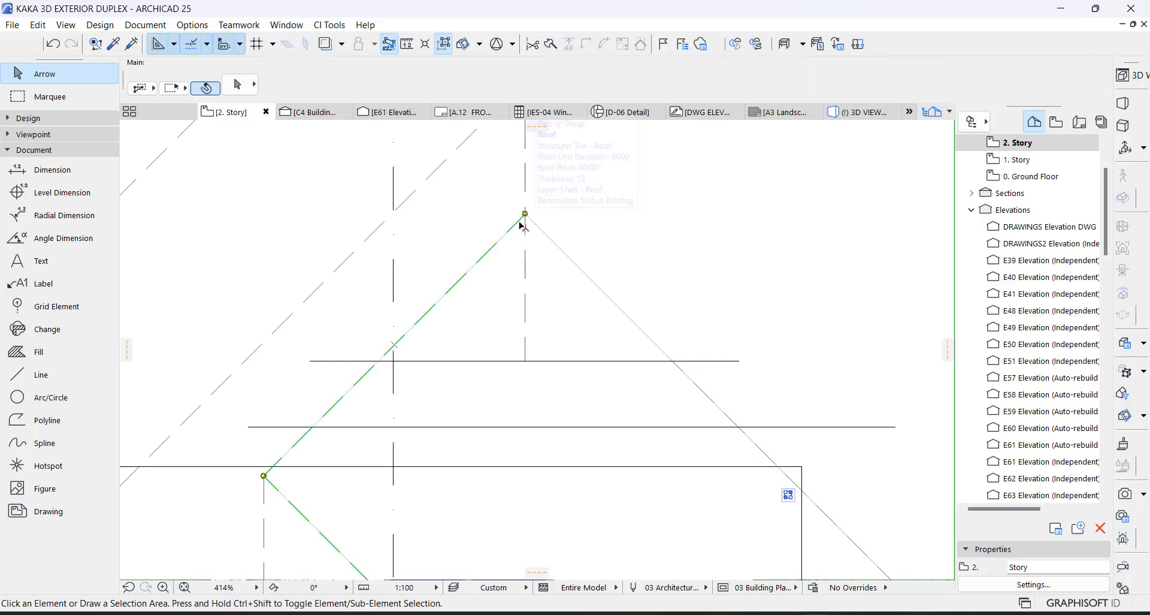
scroll(611, 271, "down", 5)
key("Escape")
Examine the two front gable openings in the 3D perspective and return to the 2. Story floor plan
key("F3")
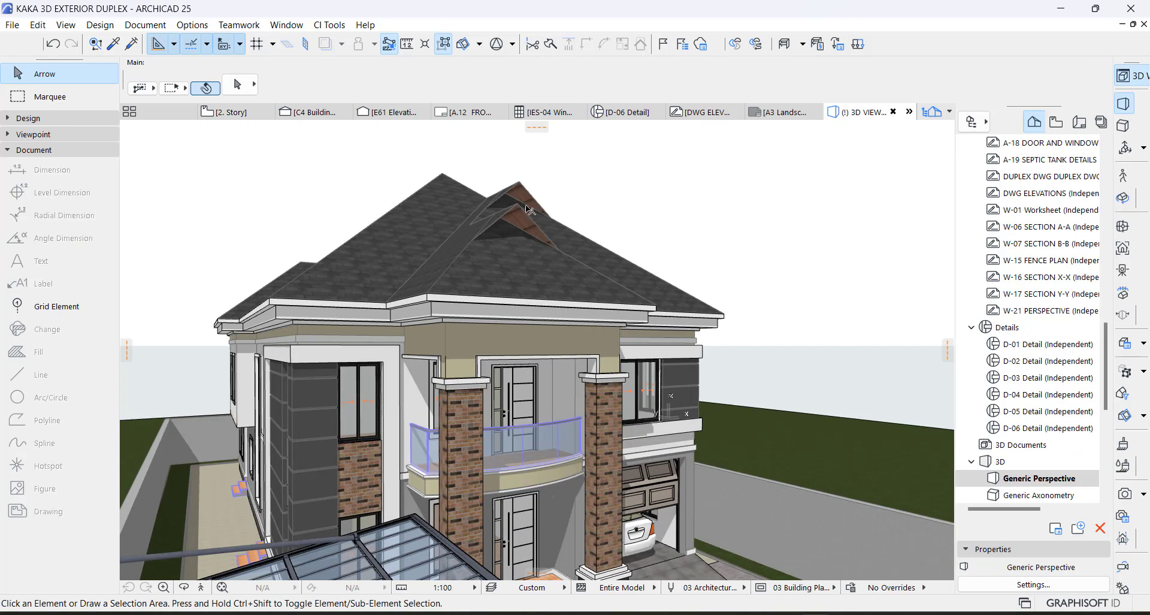
middle_click_drag(485, 238, 517, 231, "shift")
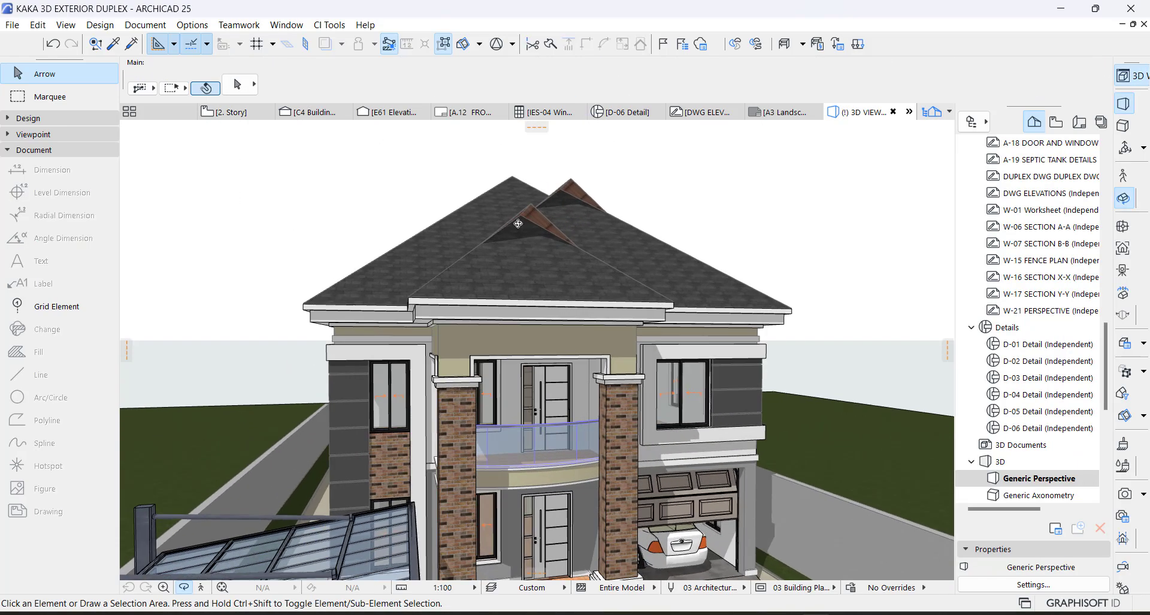
key("F2")
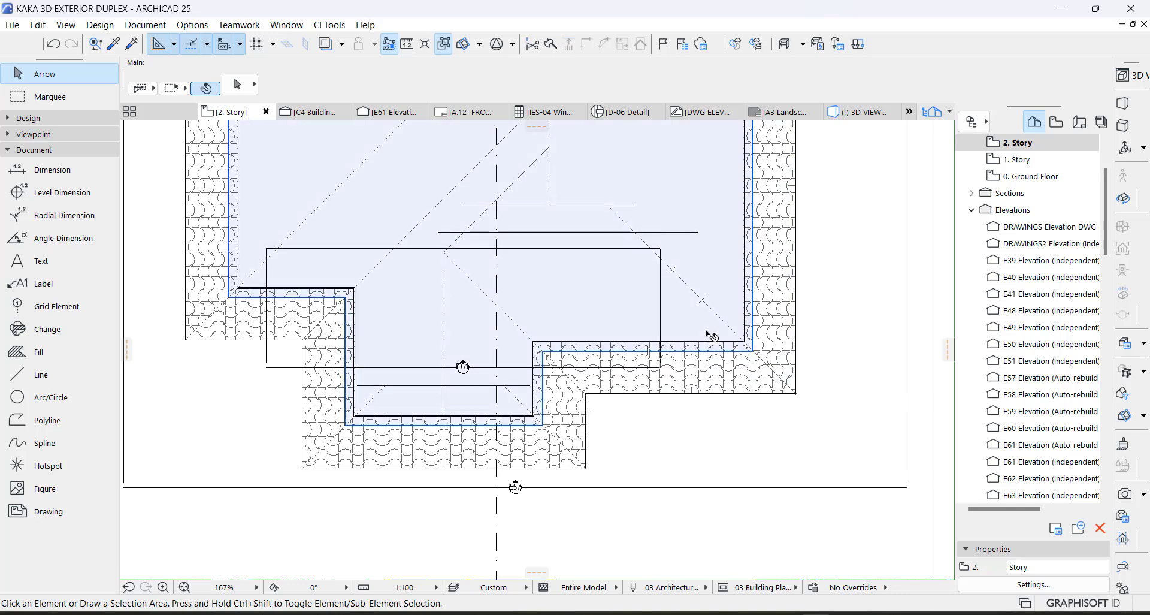
Insert a node on the left edge of the larger roof's front plane at the rear horizontal reference line
left_click(727, 369)
scroll(494, 176, "up", 4)
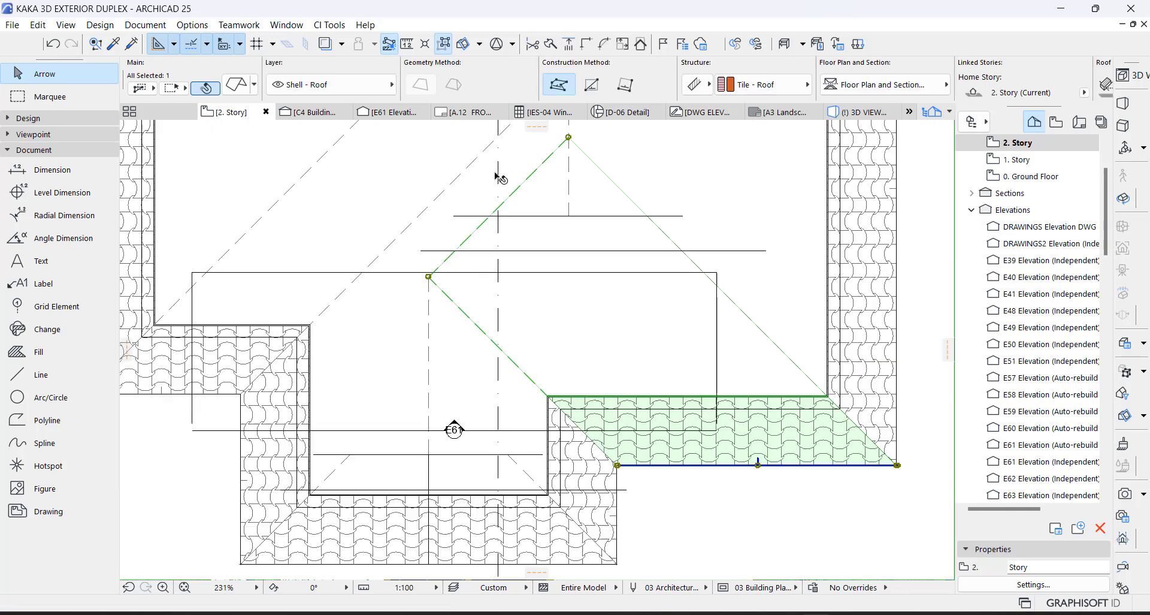
scroll(530, 200, "up", 3)
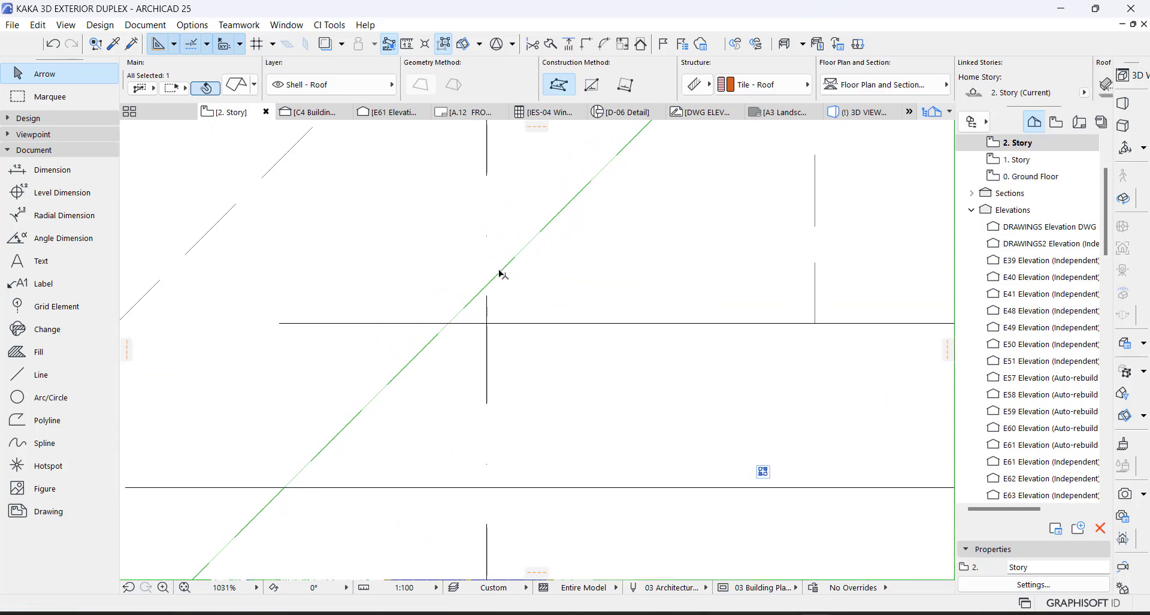
left_click(499, 272)
left_click(450, 323)
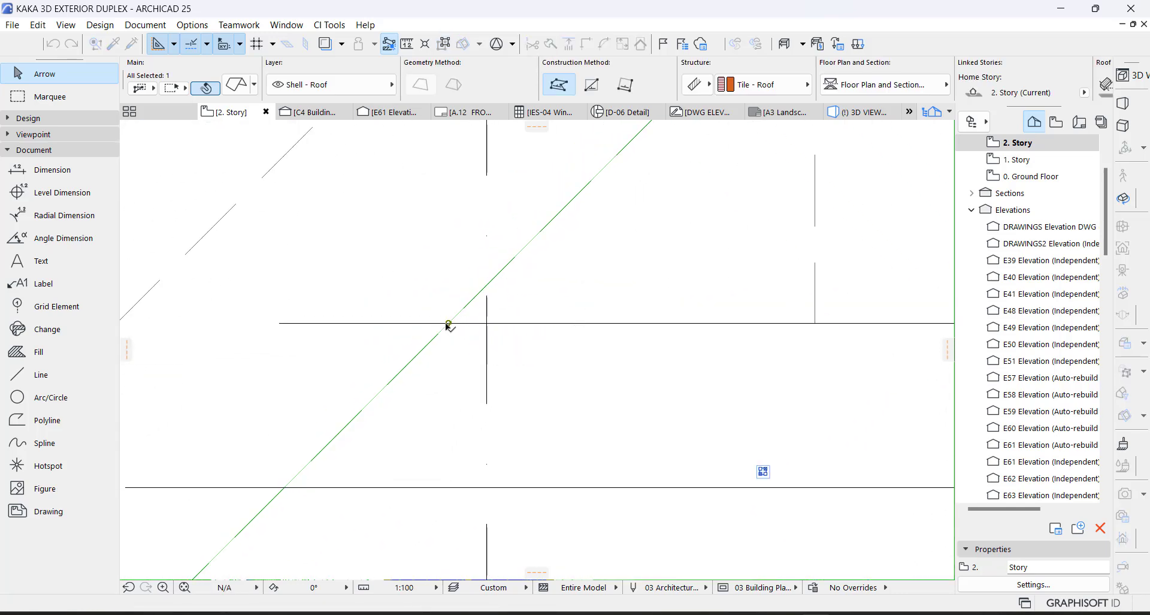
Move the apex of the larger roof's front plane to the right hip's crossing with the rear reference line, and deselect it
scroll(419, 341, "down", 2)
left_click(549, 176)
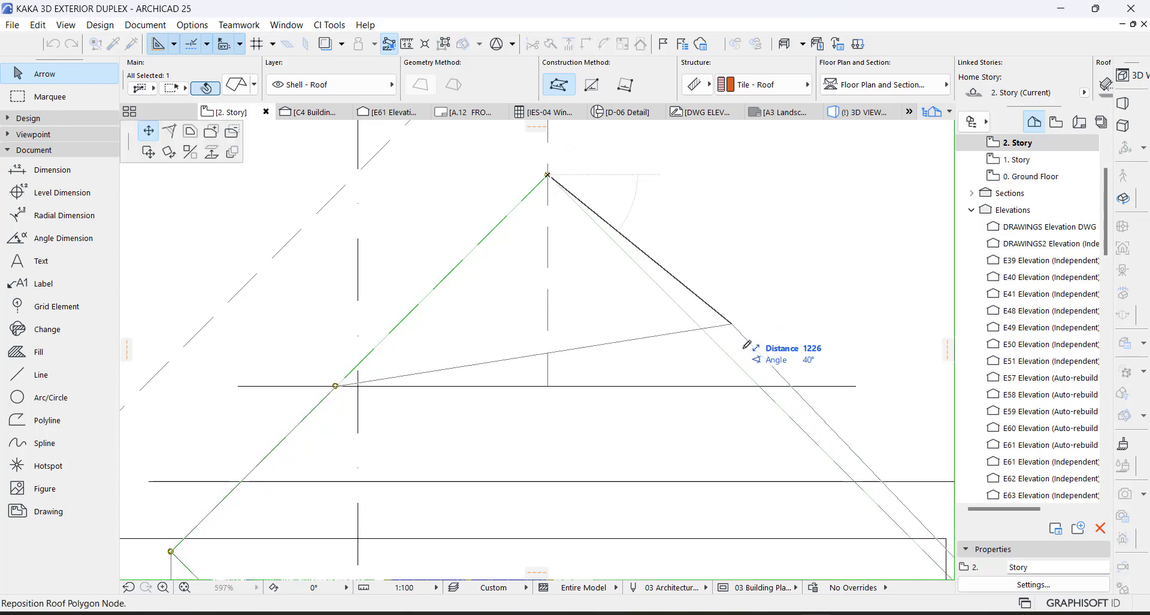
left_click(759, 390)
scroll(731, 257, "down", 5)
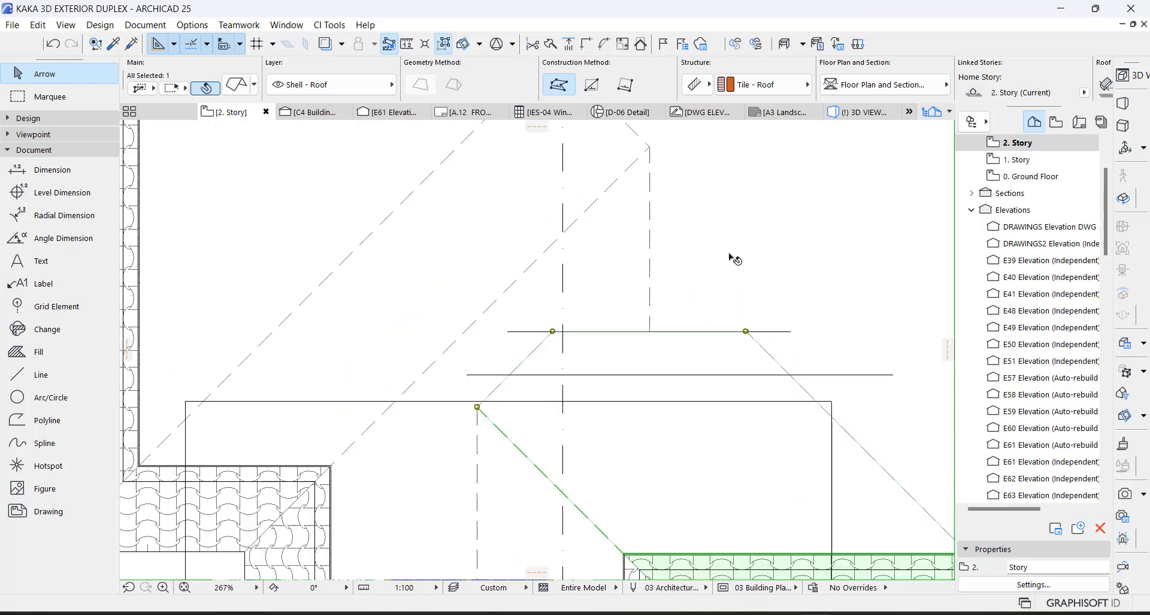
key("Escape")
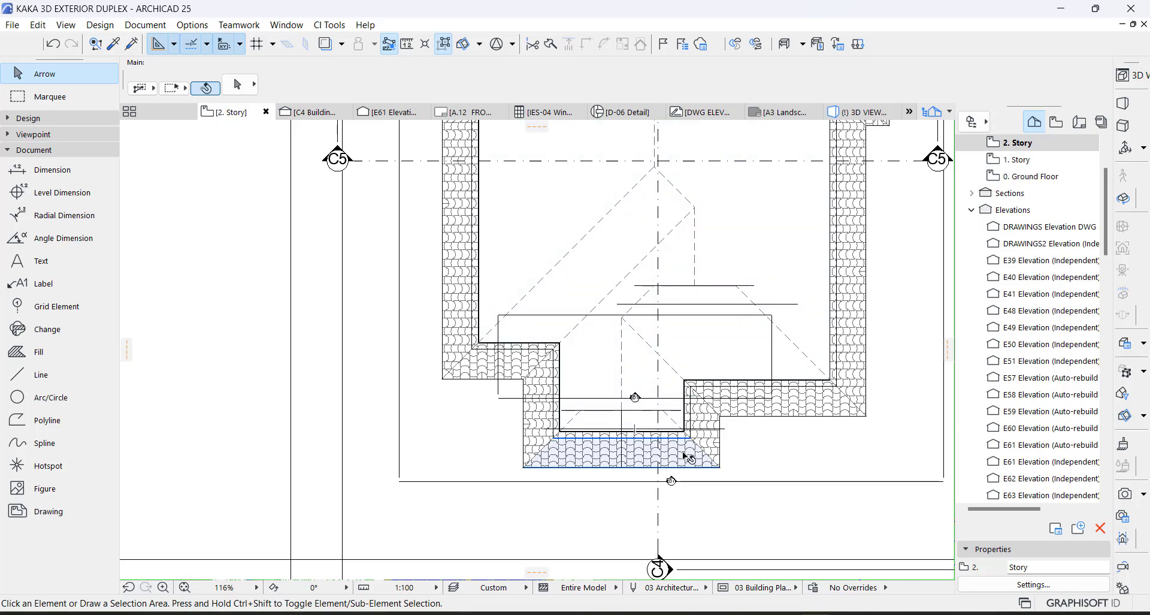
Insert a node on the right hip of the front bay's front roof plane at the front horizontal reference line
scroll(688, 456, "up", 4)
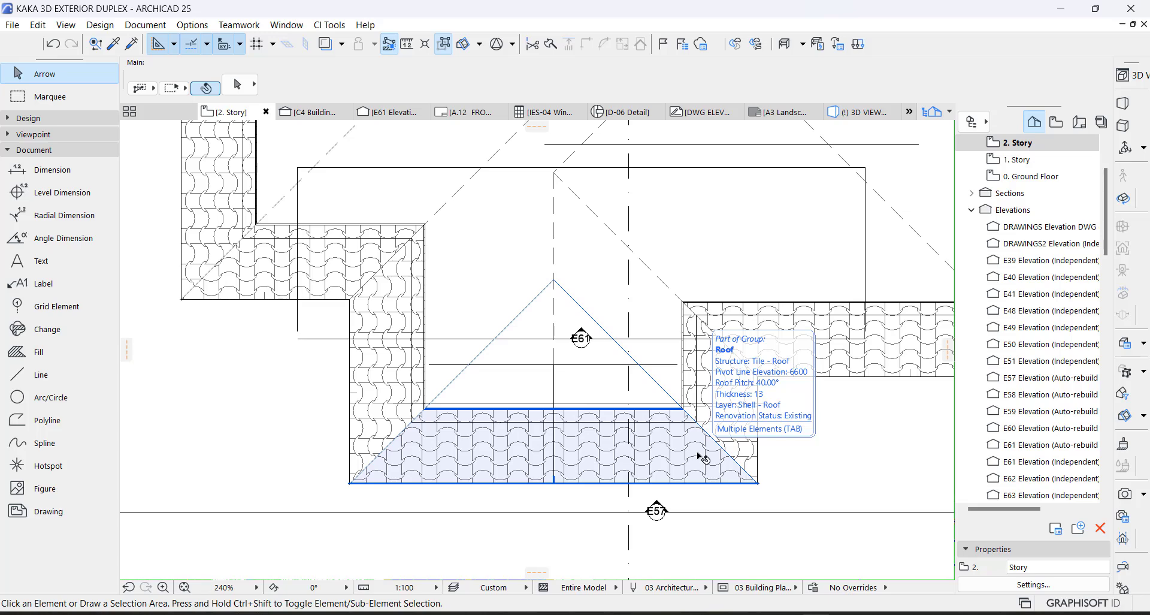
left_click(702, 457)
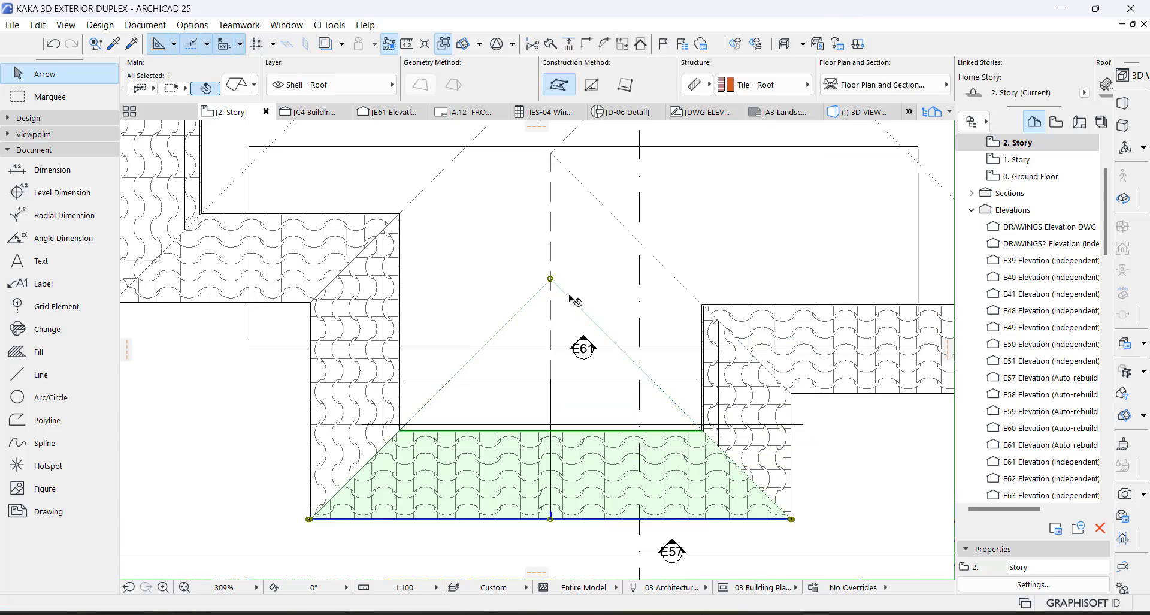
scroll(539, 280, "up", 4)
left_click(536, 276)
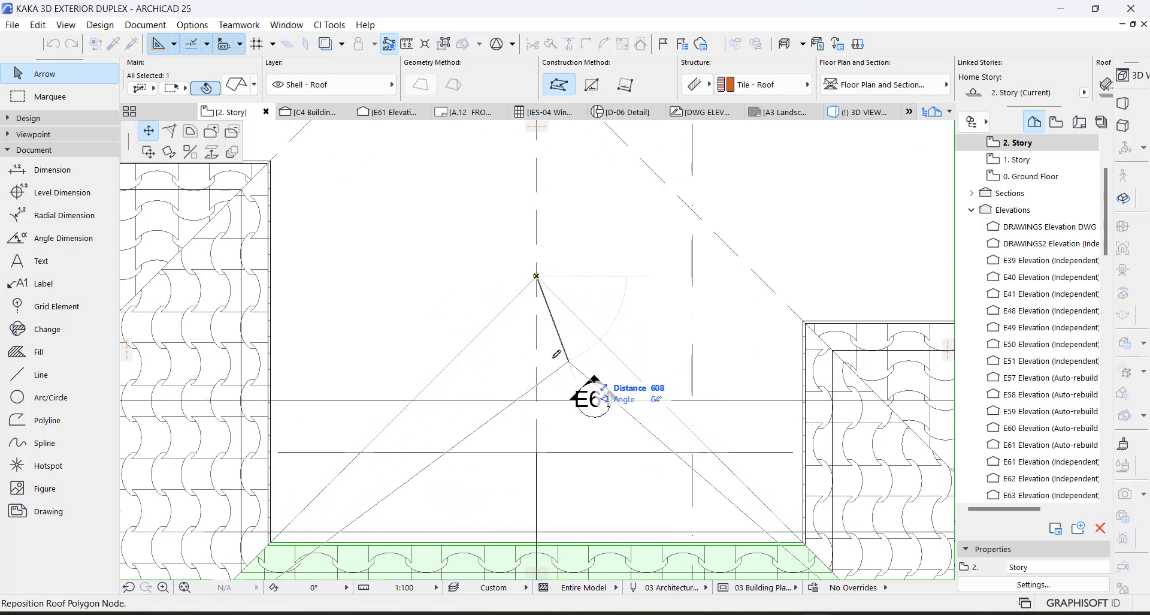
key("Escape")
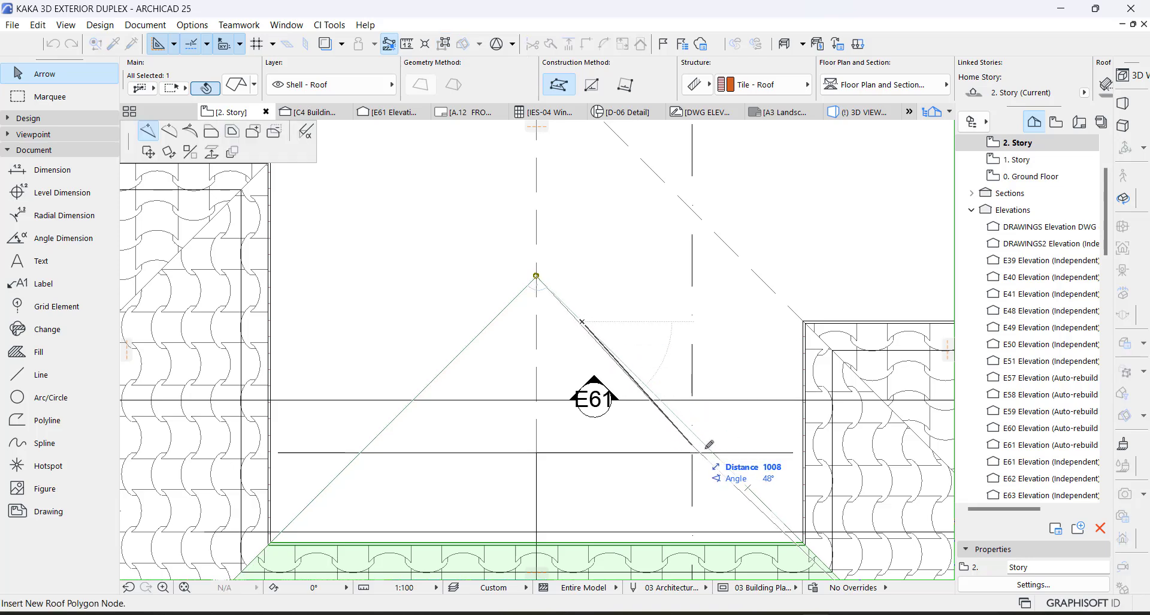
left_click(713, 453)
Move the apex of the front bay's front roof plane to the left hip's crossing with the reference line, and deselect it
left_click(537, 275)
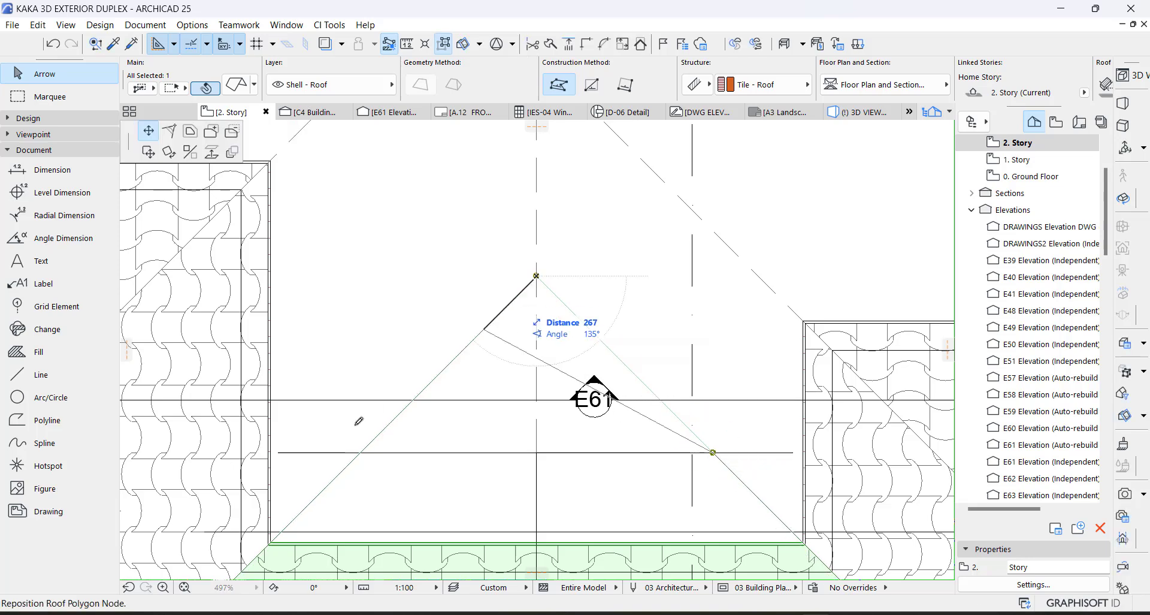
left_click(361, 452)
scroll(580, 301, "down", 4)
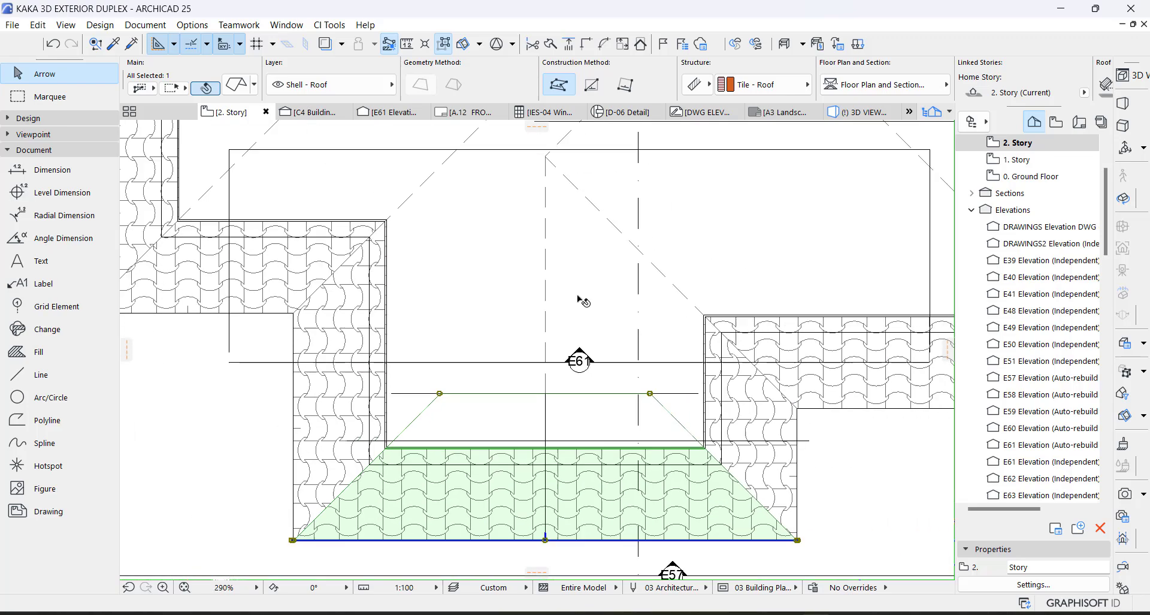
key("Escape")
Examine the two front gables from several angles in the 3D perspective and return to the 2. Story floor plan
key("F3")
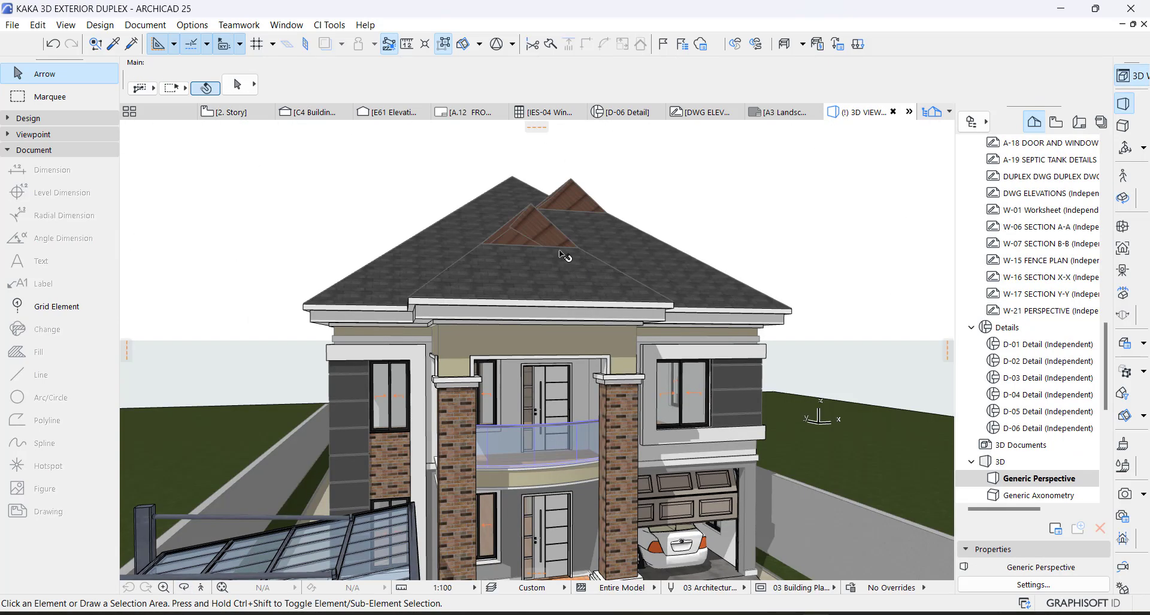
middle_click_drag(540, 233, 536, 315, "shift")
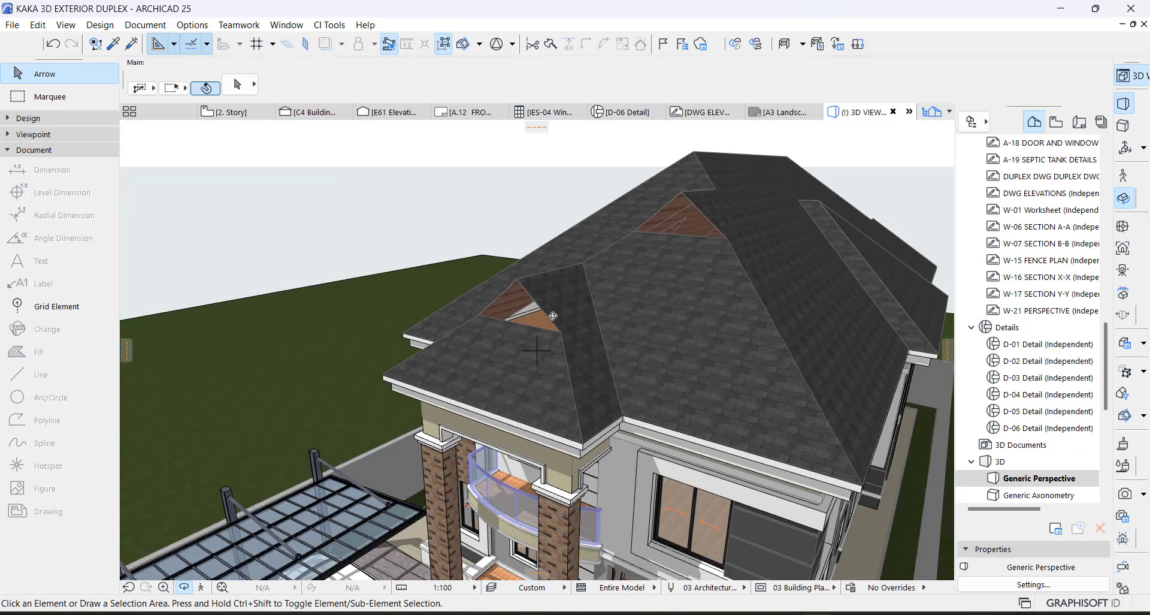
scroll(464, 322, "up", 5)
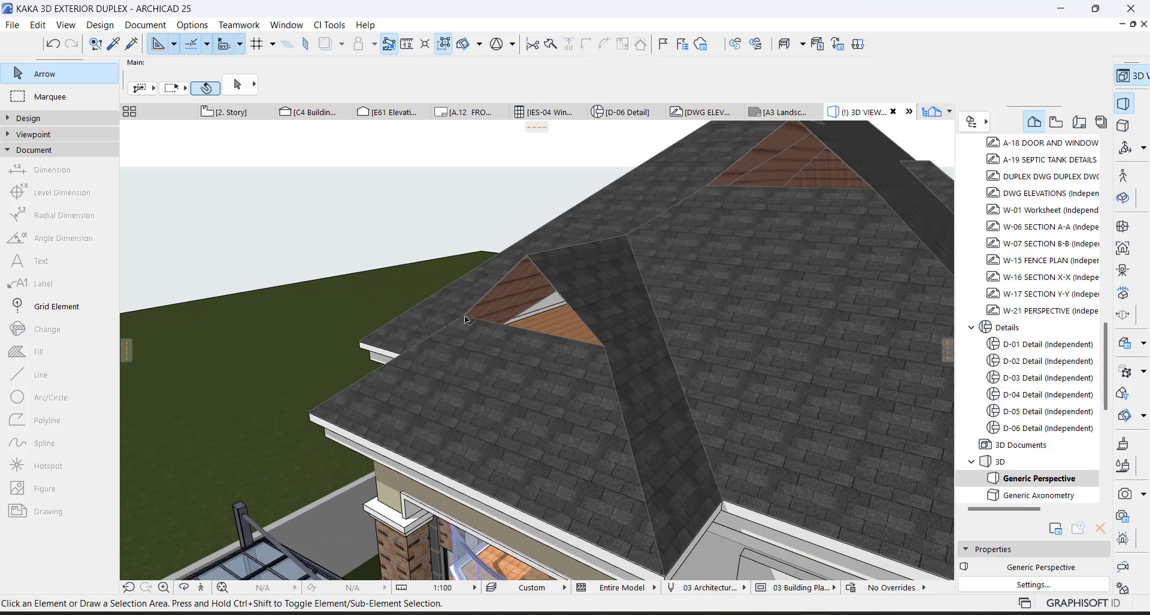
middle_click_drag(467, 319, 509, 291, "shift")
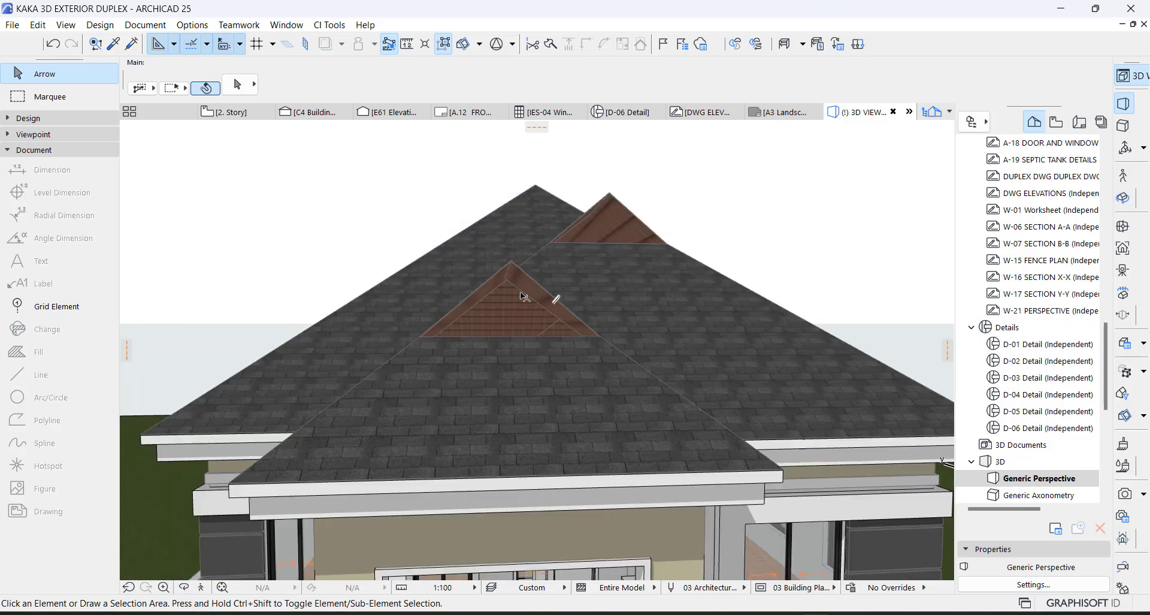
scroll(524, 278, "down", 1)
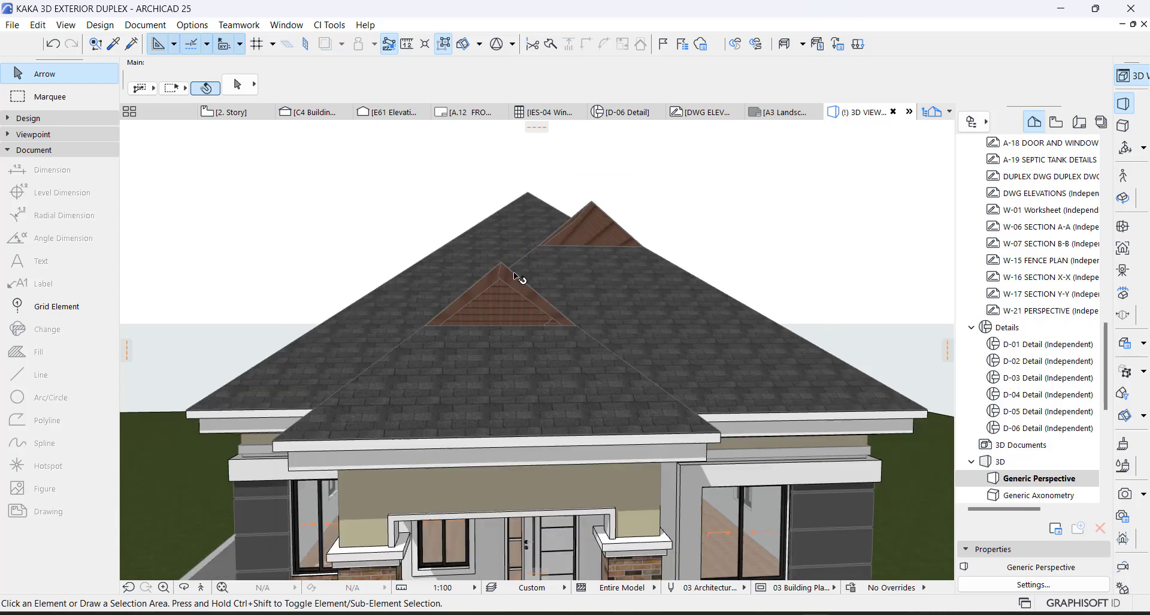
key("F2")
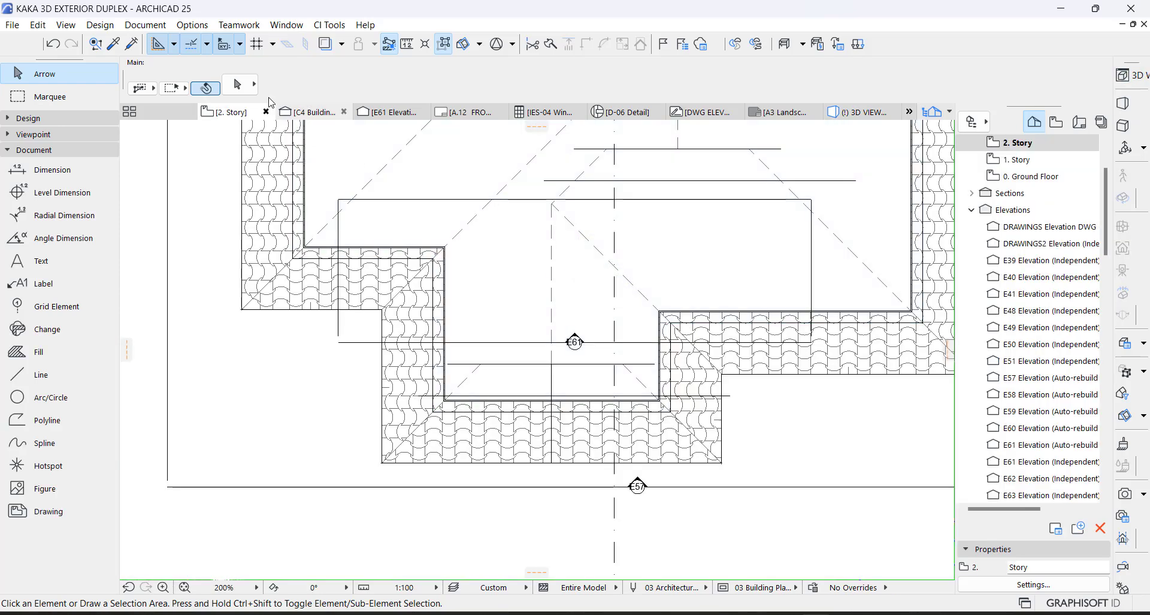
Create a new complex profile named CABLE END PROFILE in the Profile Manager
left_click(33, 118)
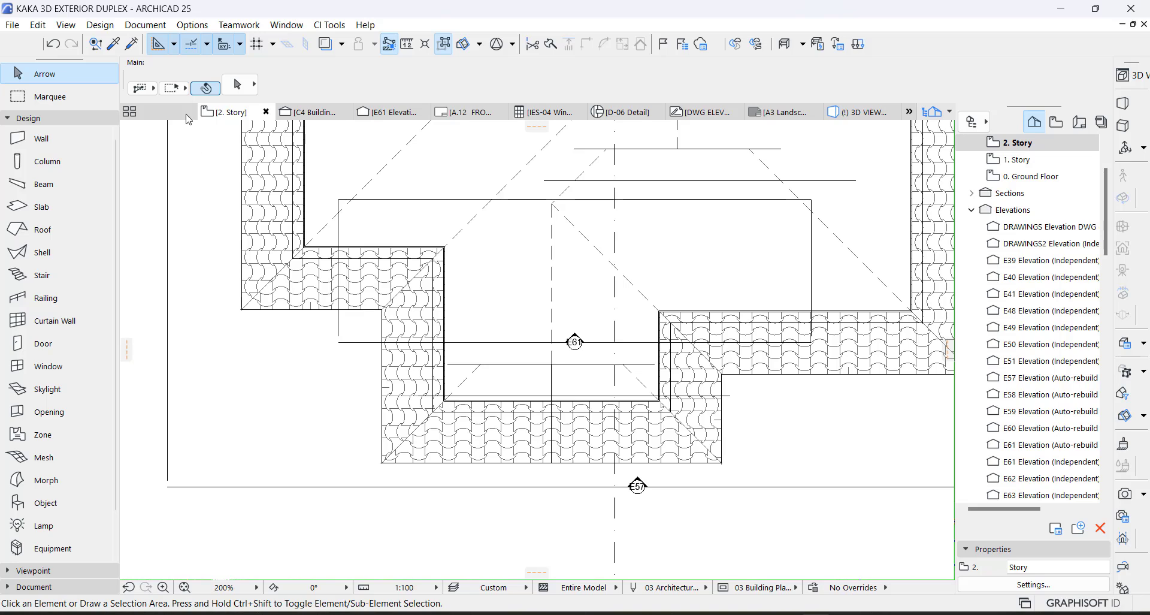
left_click(146, 25)
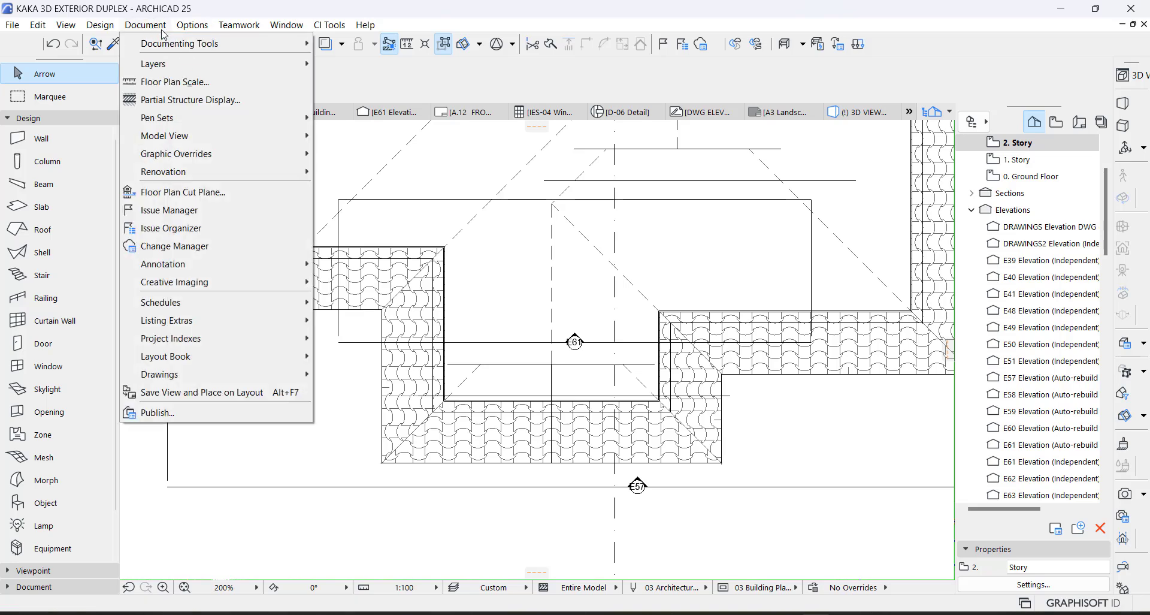
mouse_move(192, 25)
mouse_move(218, 51)
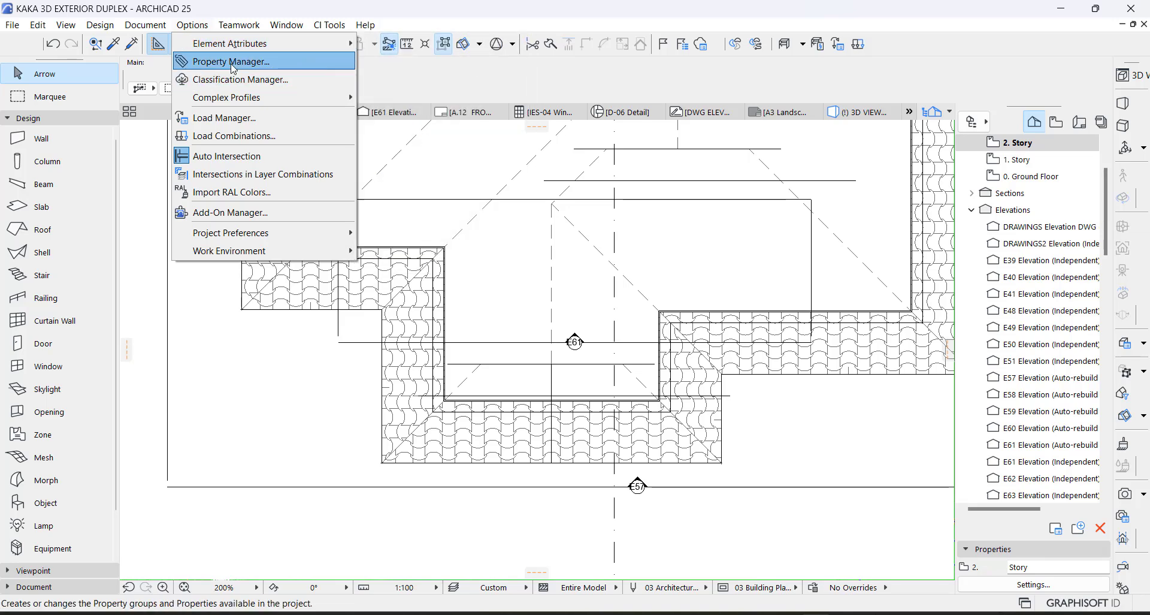
mouse_move(262, 98)
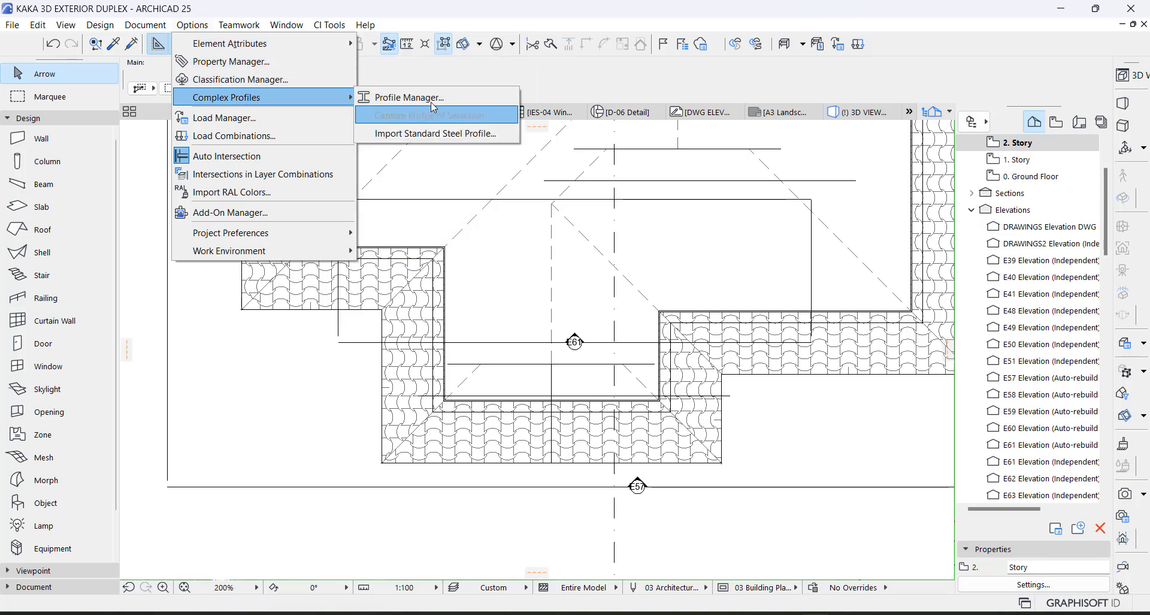
left_click(401, 98)
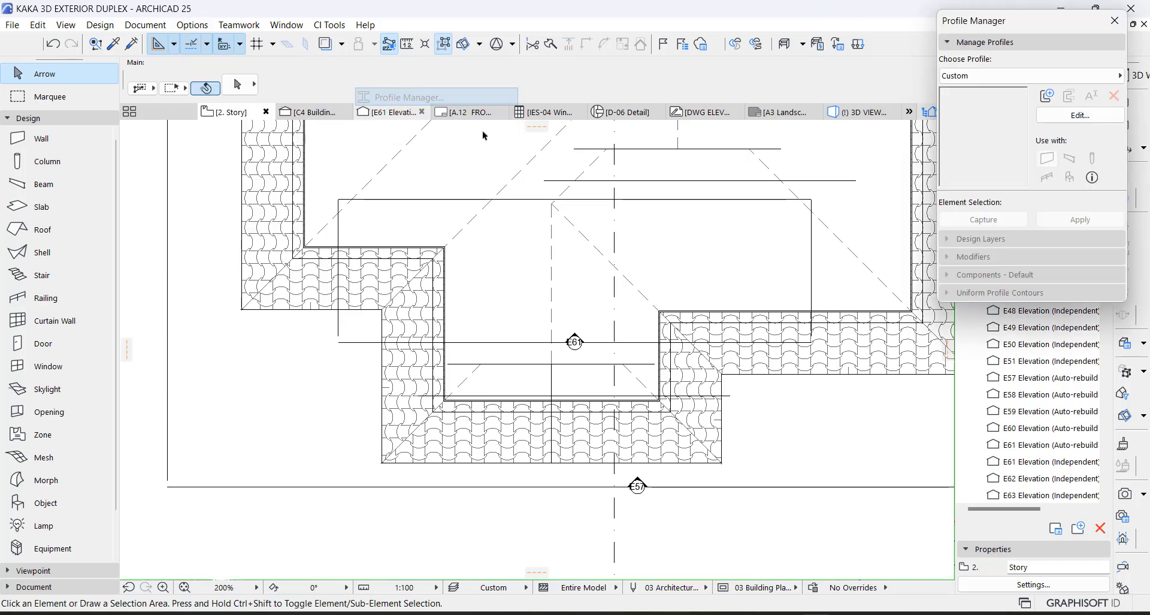
left_click(1049, 97)
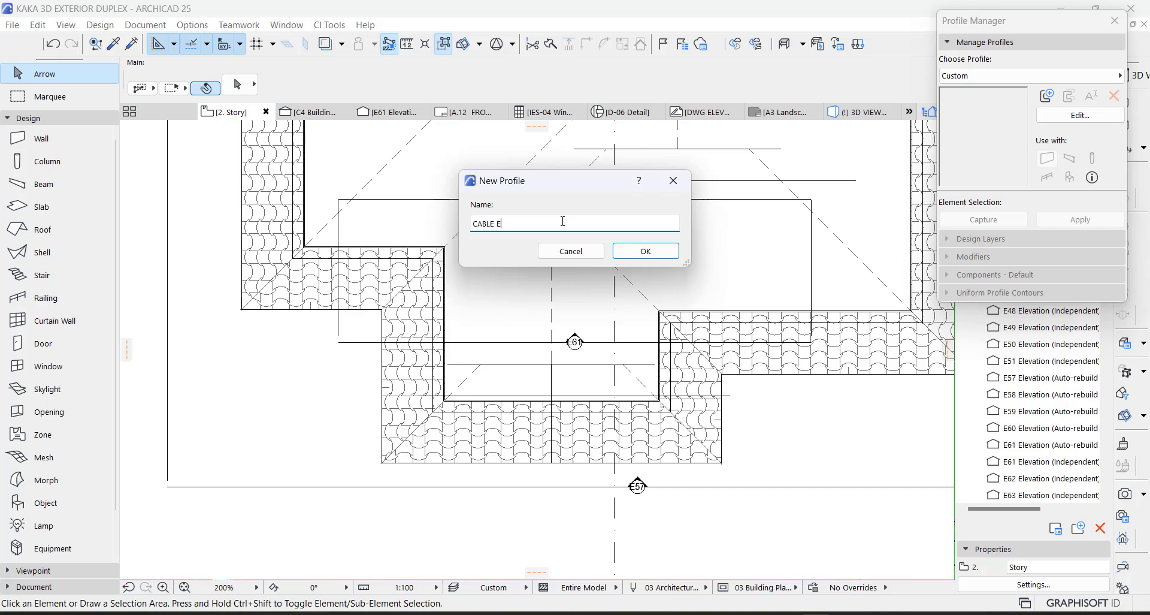
type("PR")
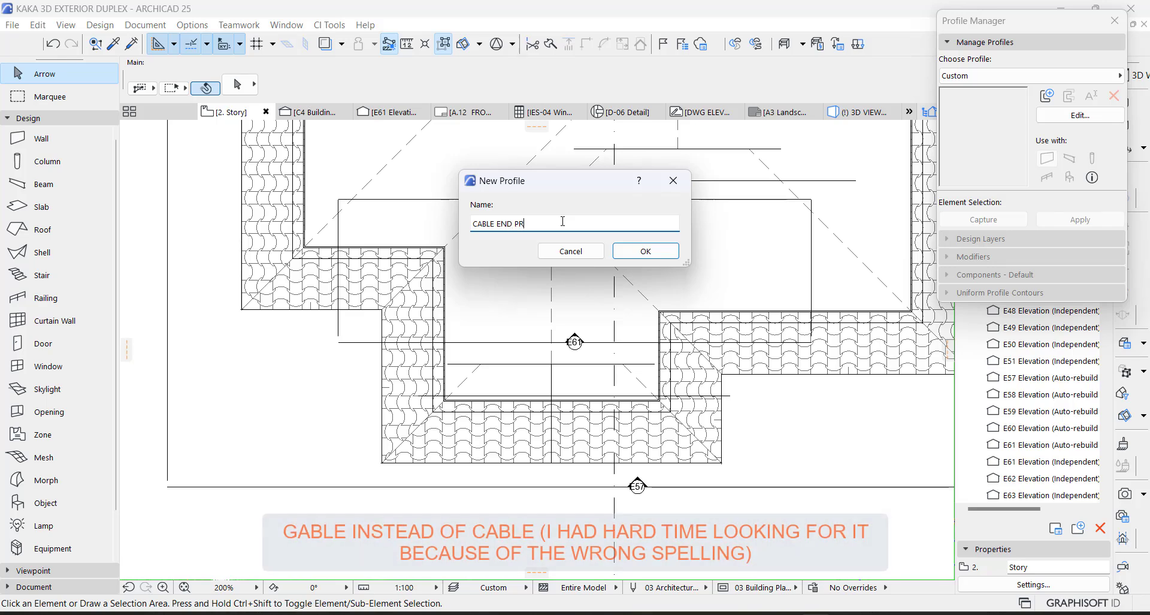
type("OFILE")
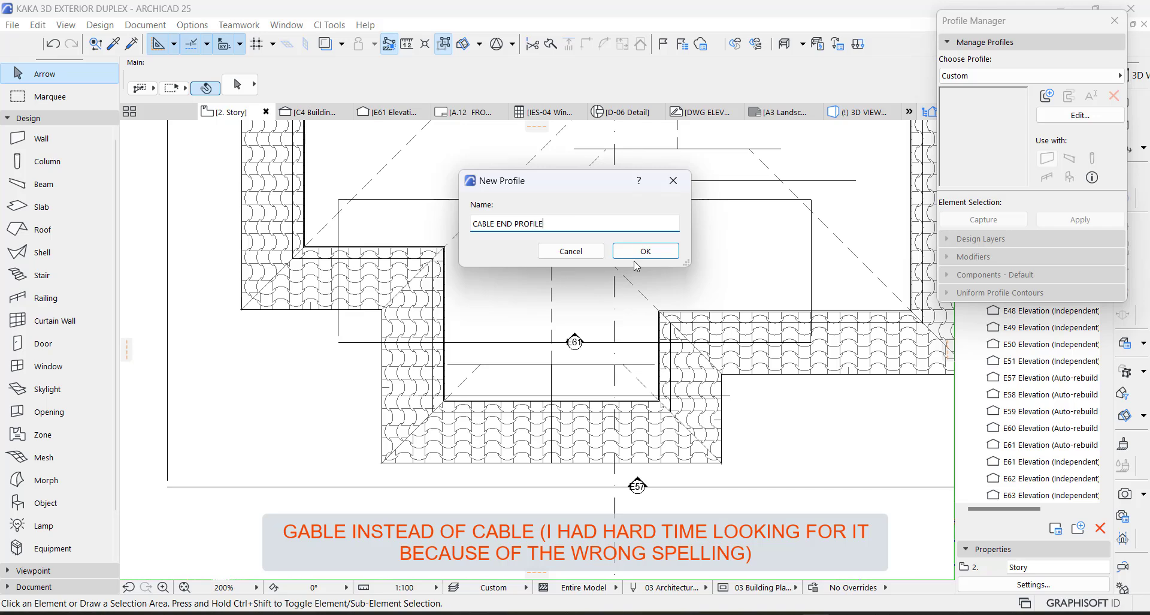
left_click(636, 254)
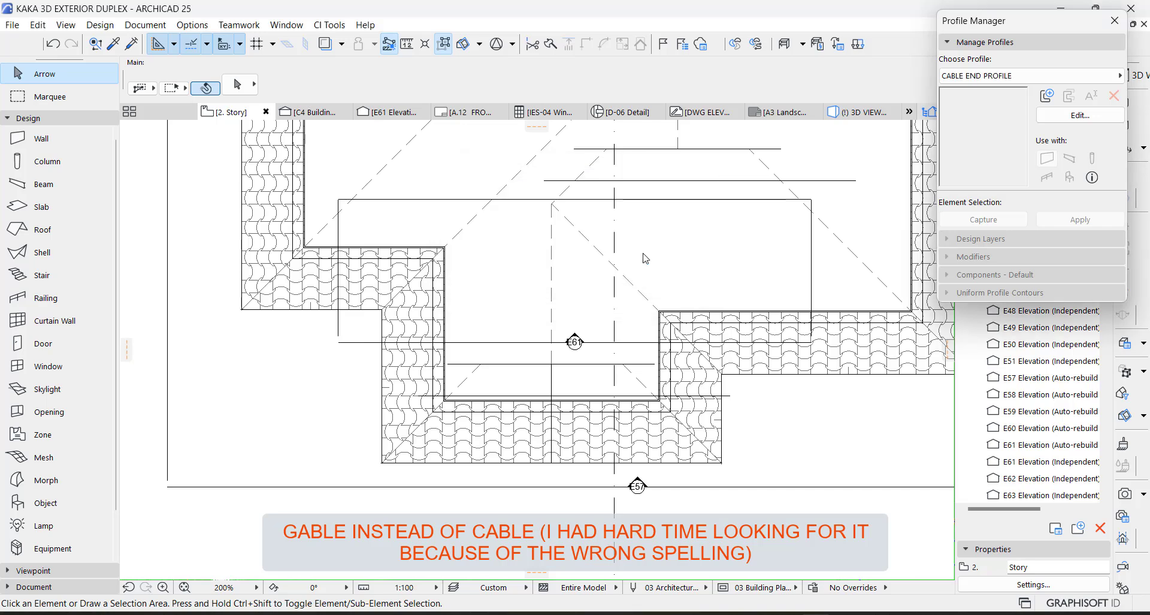
Draw a 400 by 400 mm rectangular Iron fill in the profile editor with its lower-left corner at the origin
left_click(19, 119)
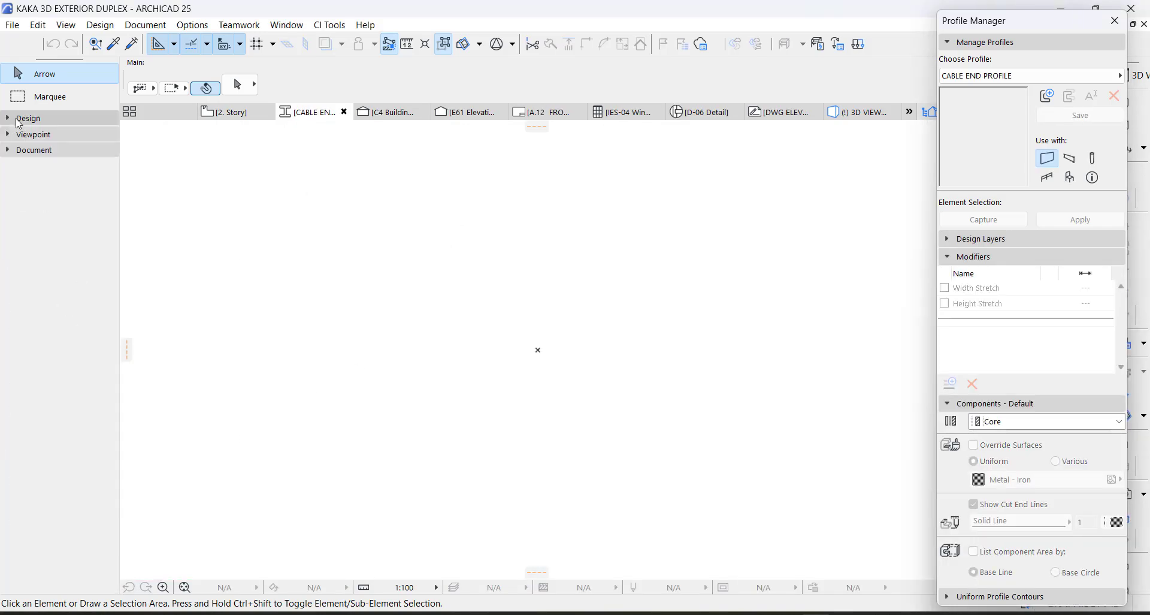
left_click(51, 151)
left_click(41, 352)
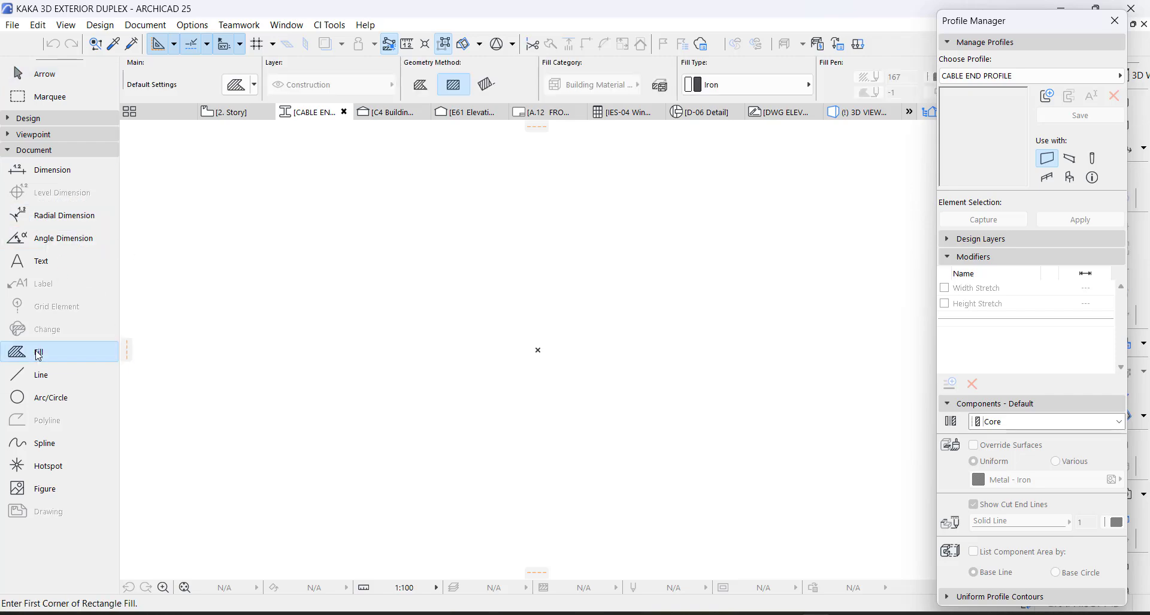
left_click(538, 349)
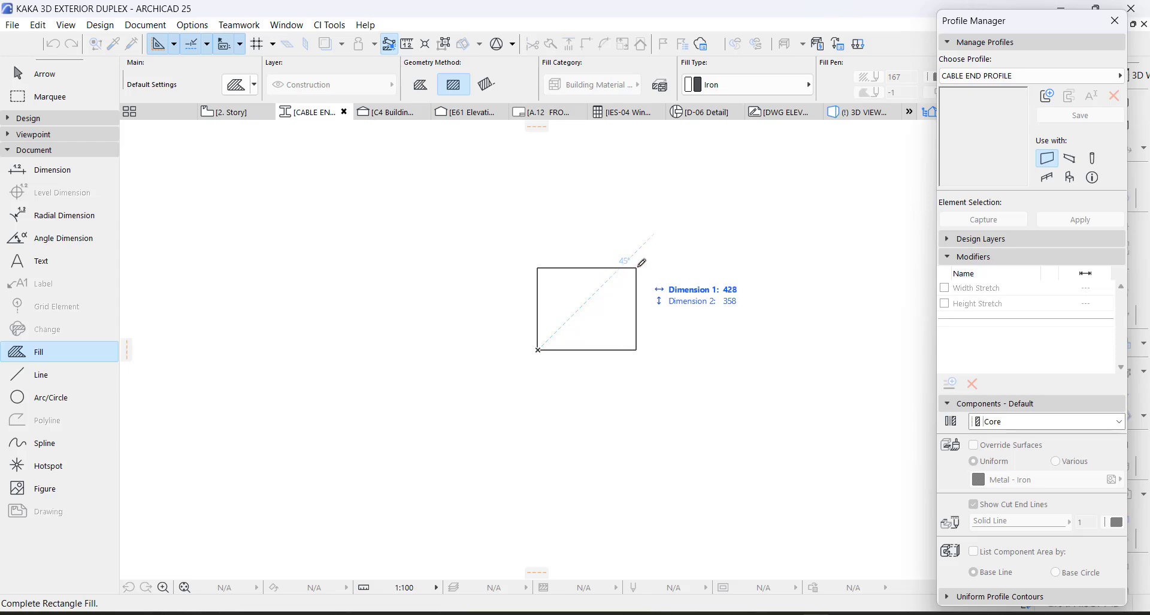
type("400")
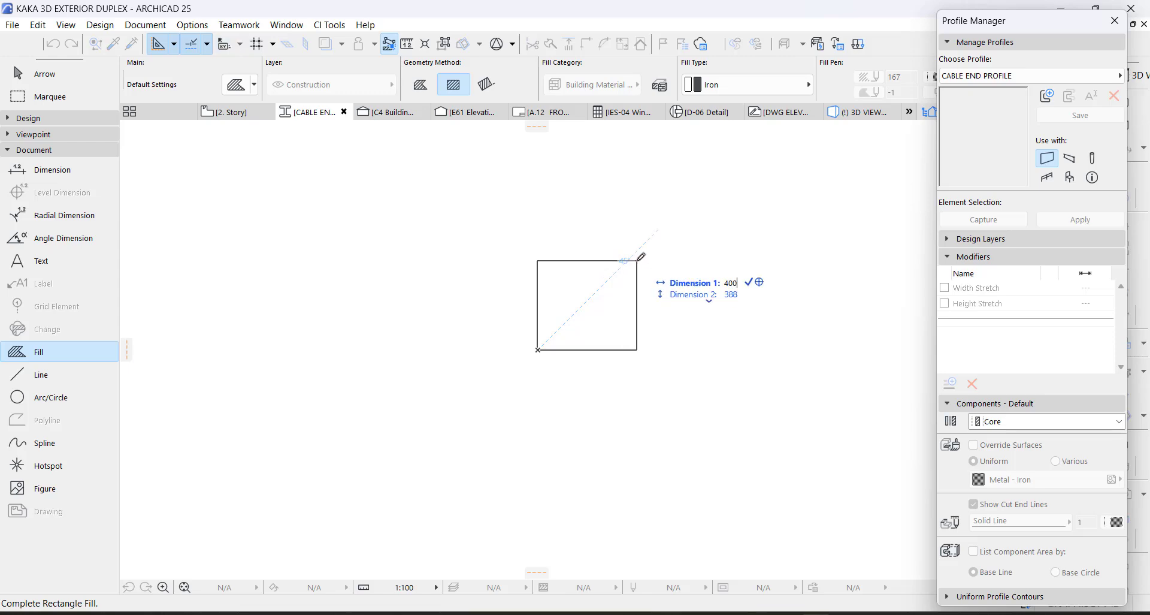
key("Tab")
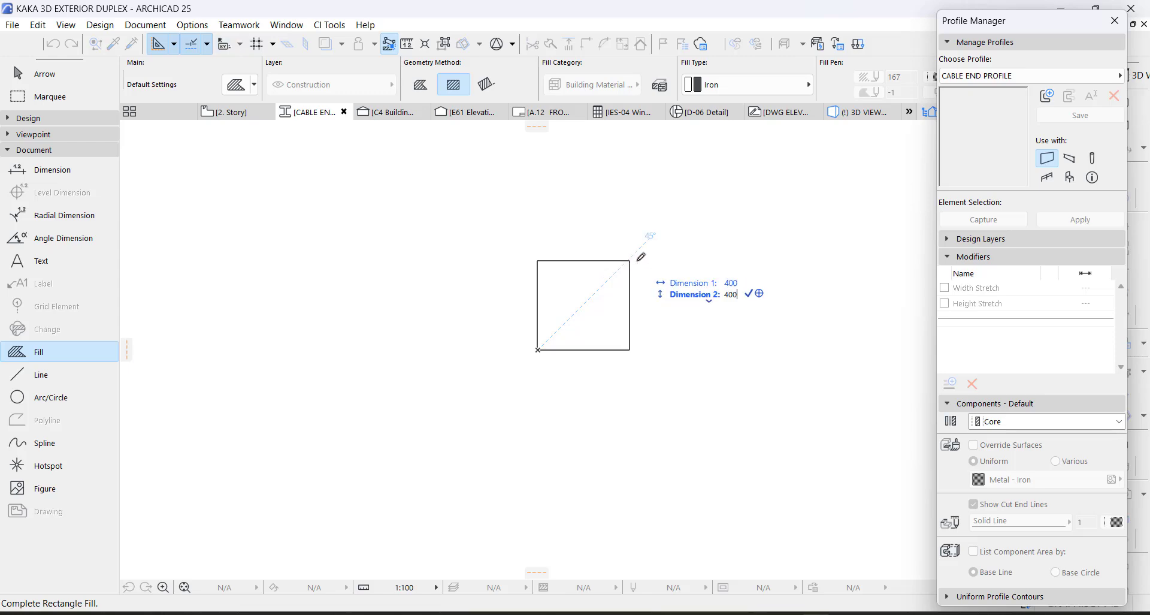
type("400")
key("Return")
key("Escape")
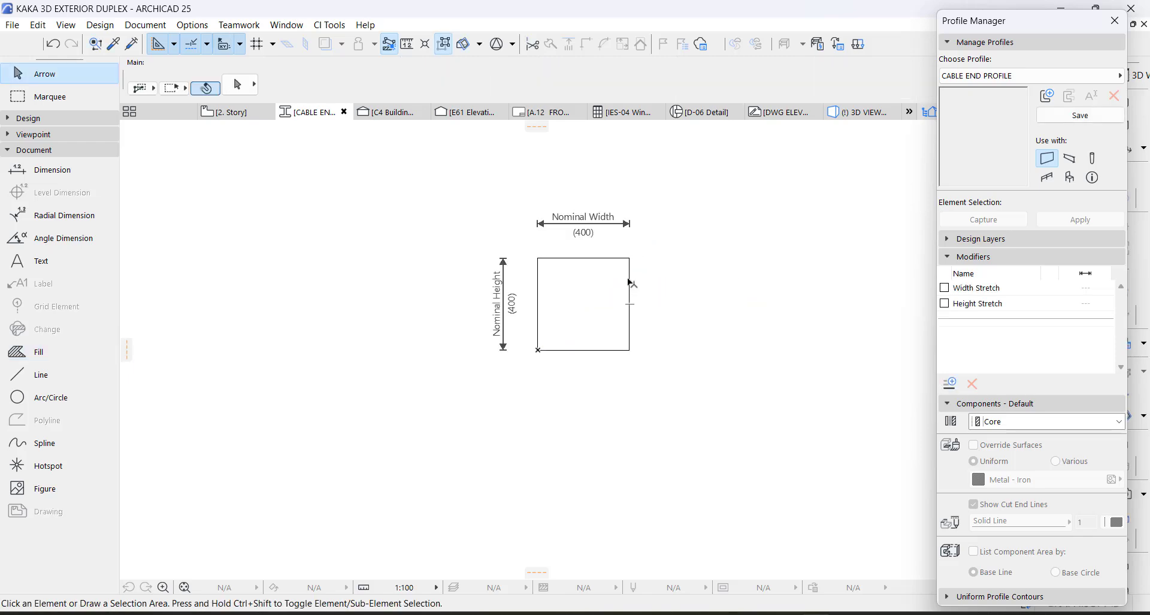
Subtract a rectangular notch from the middle of the square fill's right edge
left_click(628, 287)
scroll(630, 287, "up", 3)
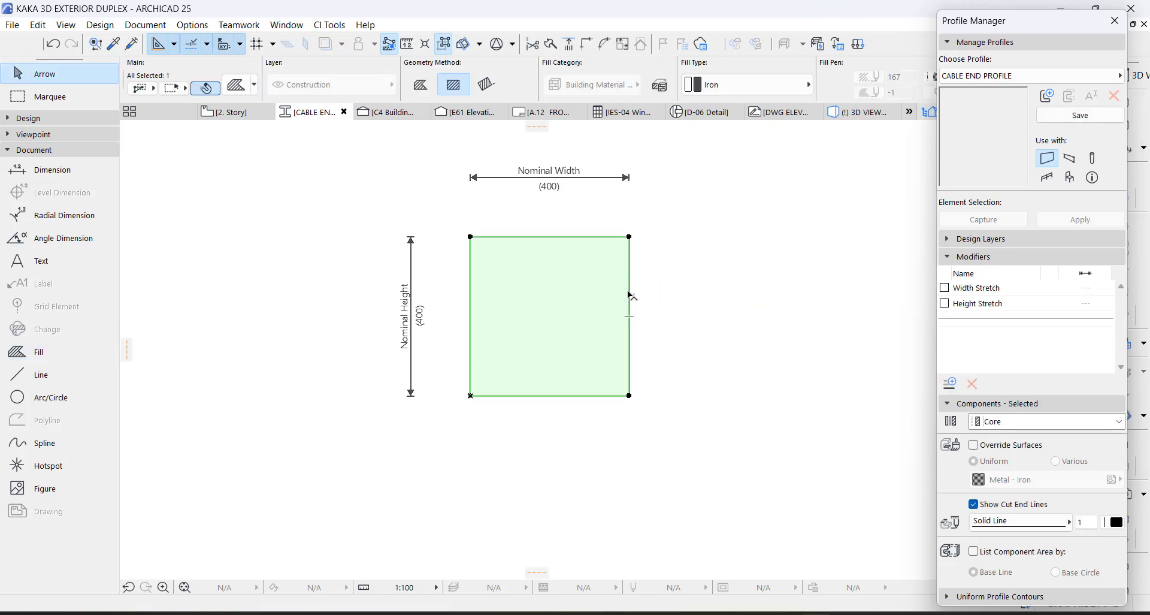
left_click(630, 296)
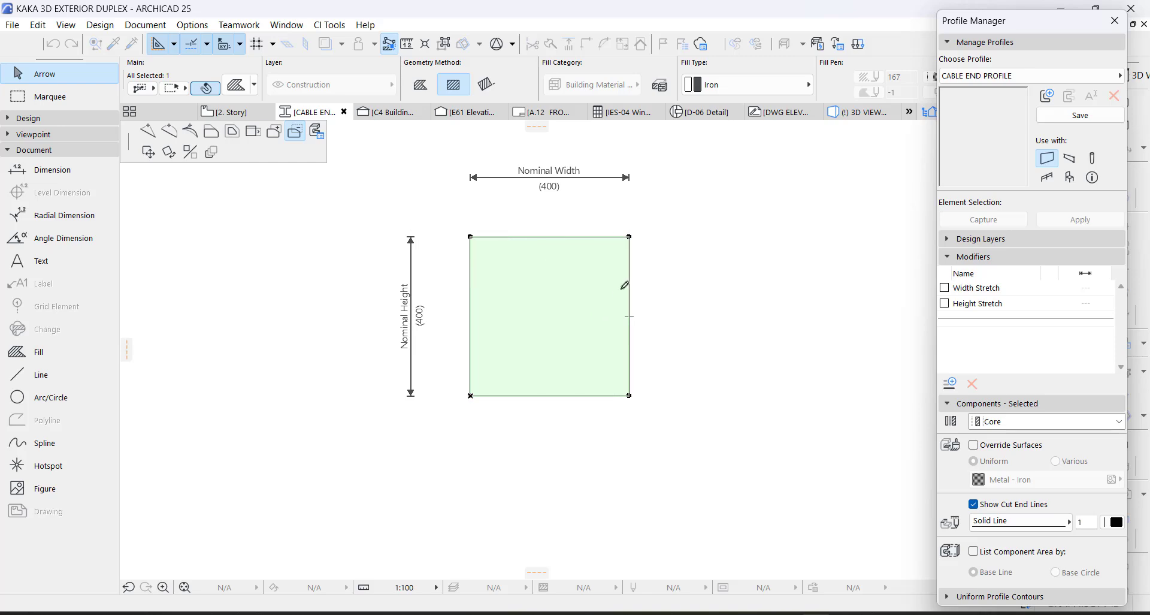
left_click(629, 276)
left_click(580, 352)
Offset the right edge of the profile's lower arm inward past the notch, leaving a narrow leg beside the origin
left_click(630, 367)
left_click(761, 439)
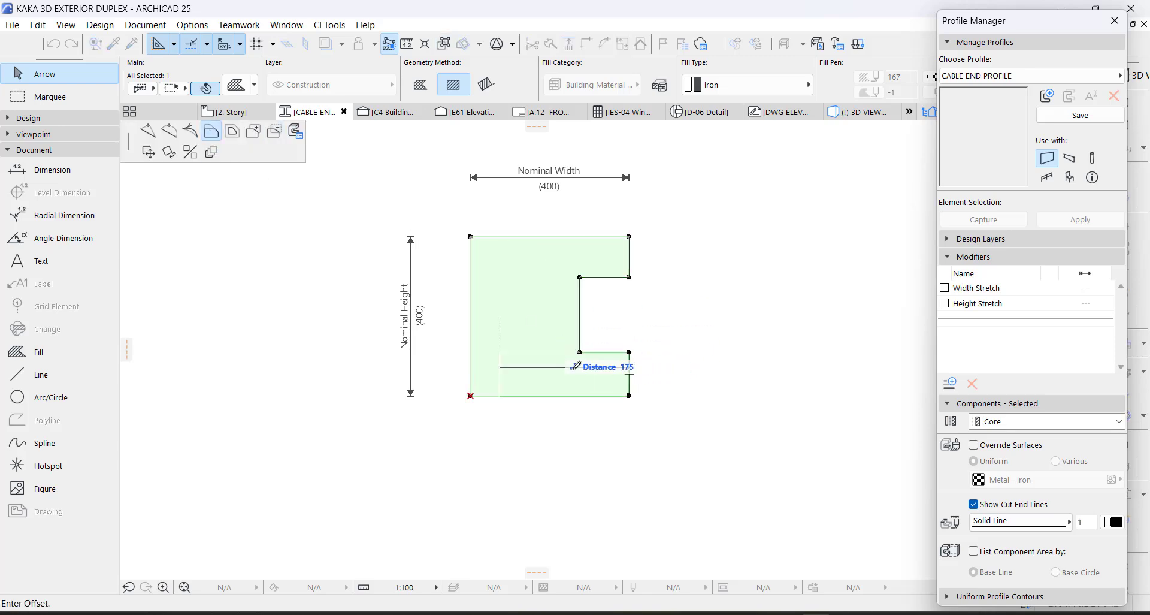
left_click(514, 388)
Offset the notch's vertical edge outward to widen the profile's middle step, and deselect the fill
scroll(589, 274, "up", 3)
left_click(573, 288)
left_click(598, 310)
scroll(455, 303, "down", 7)
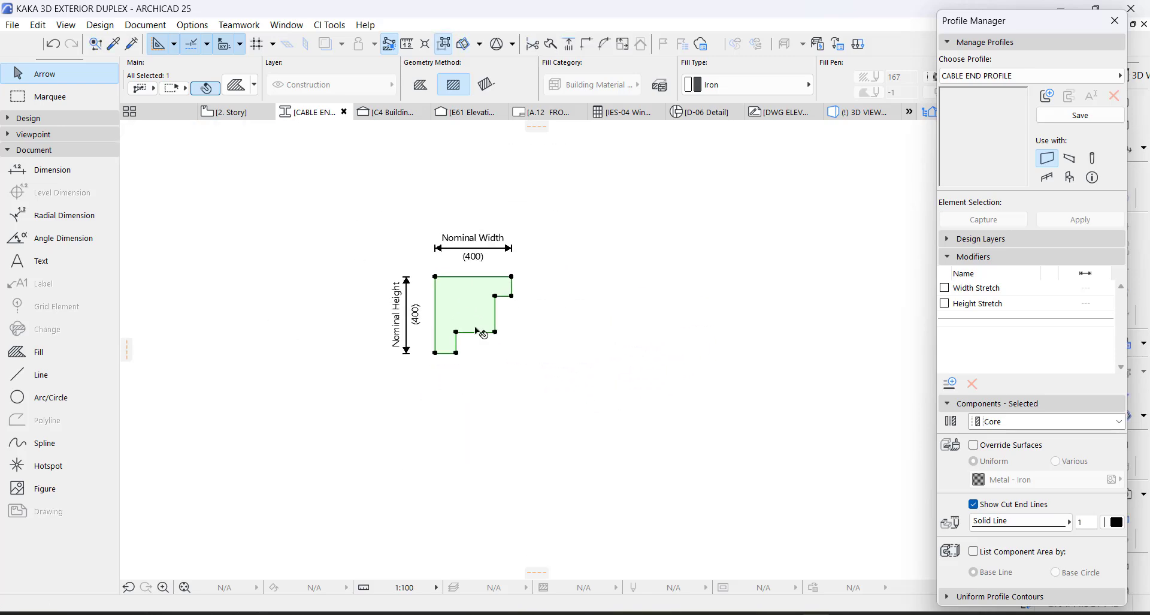
scroll(478, 331, "up", 4)
left_click(609, 303)
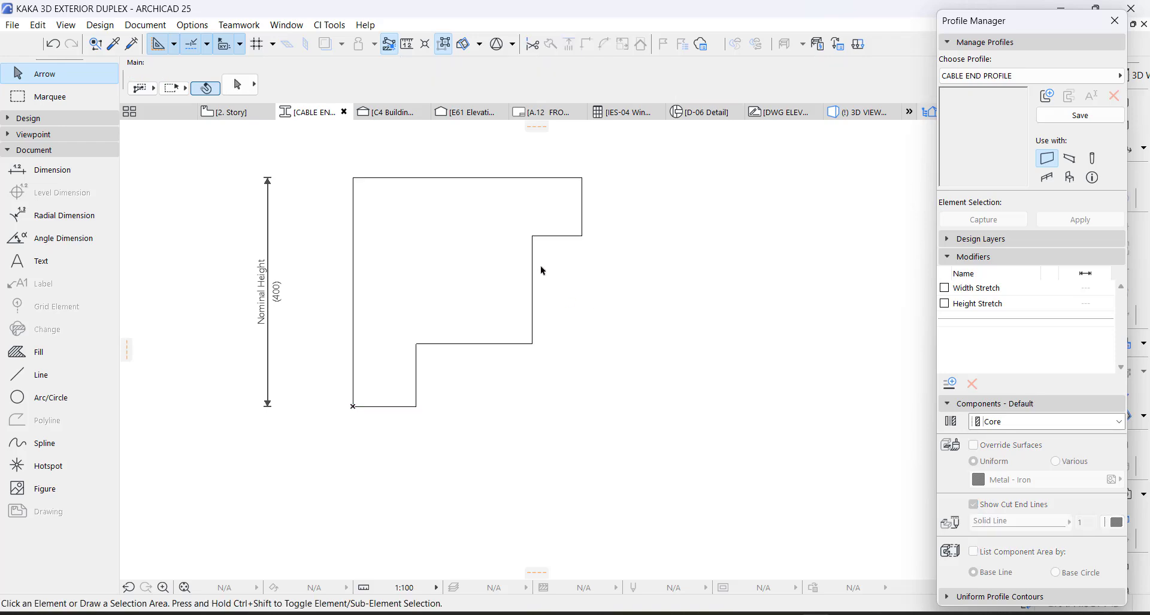
Add a node midway along the middle step's vertical edge and move its lower corner inward about 88 mm to form a chamfer
left_click(533, 307)
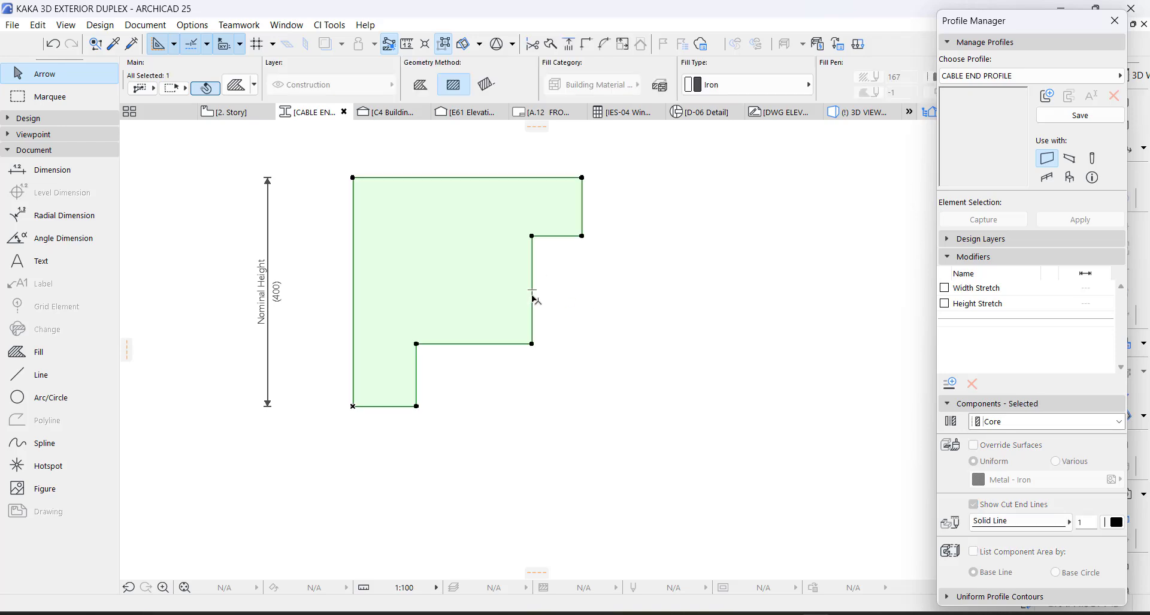
left_click(533, 292)
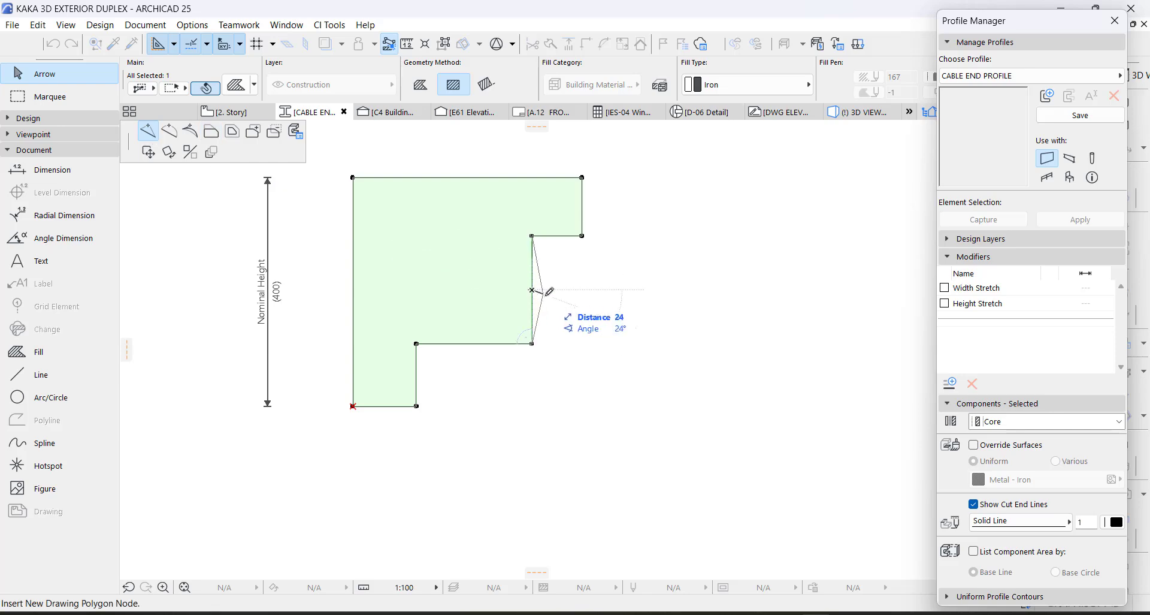
left_click(532, 309)
left_click(511, 342)
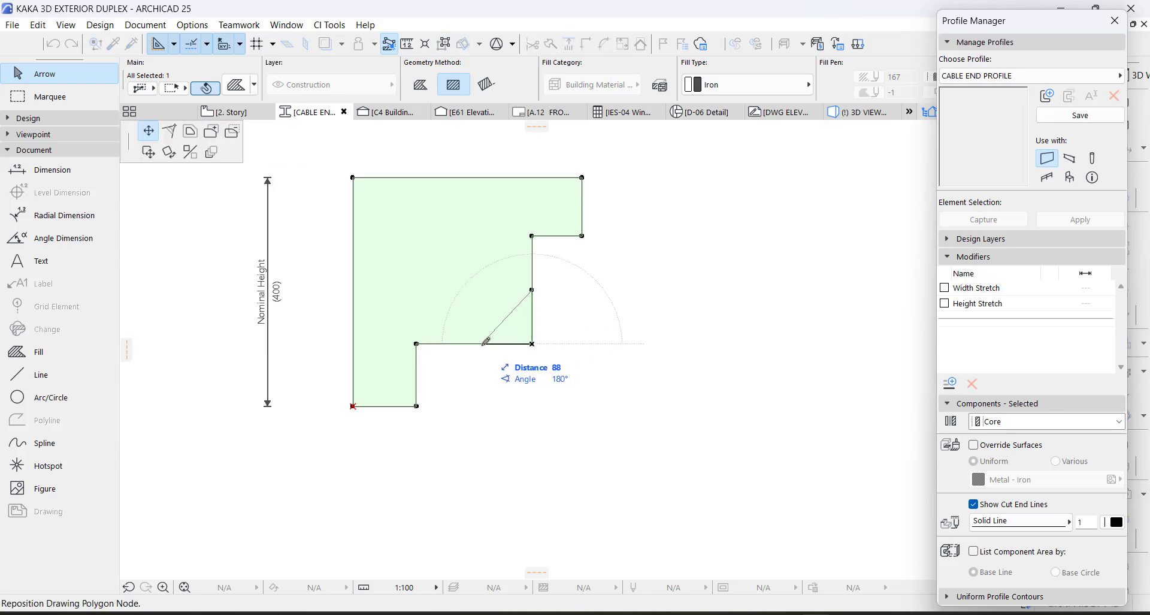
left_click(482, 344)
Enlarge the chamfer by moving its upper node up the vertical edge and its lower node inward along the underside
left_click(532, 290)
left_click(532, 279)
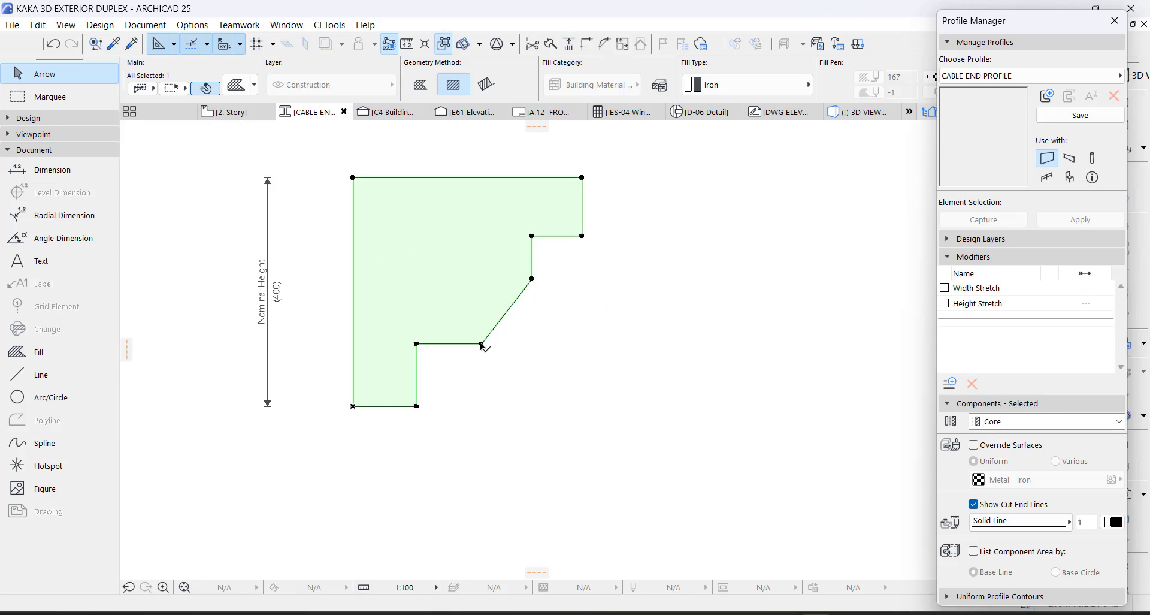
left_click(482, 343)
left_click(467, 343)
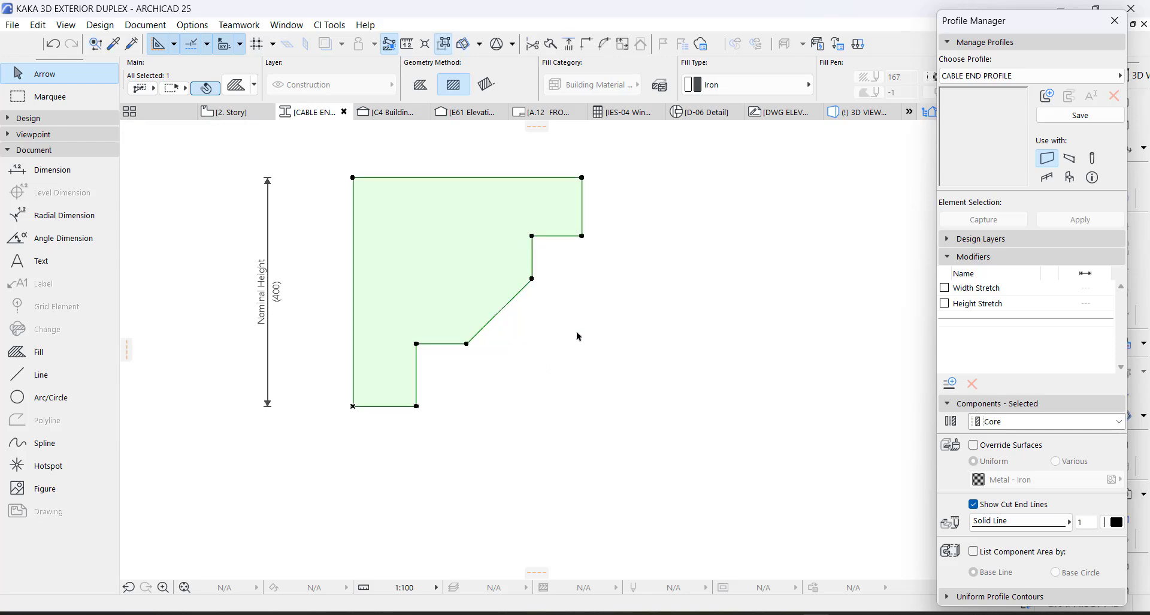
Offset the underside of the profile's upper arm upward by 2 mm
left_click(569, 236)
left_click(211, 133)
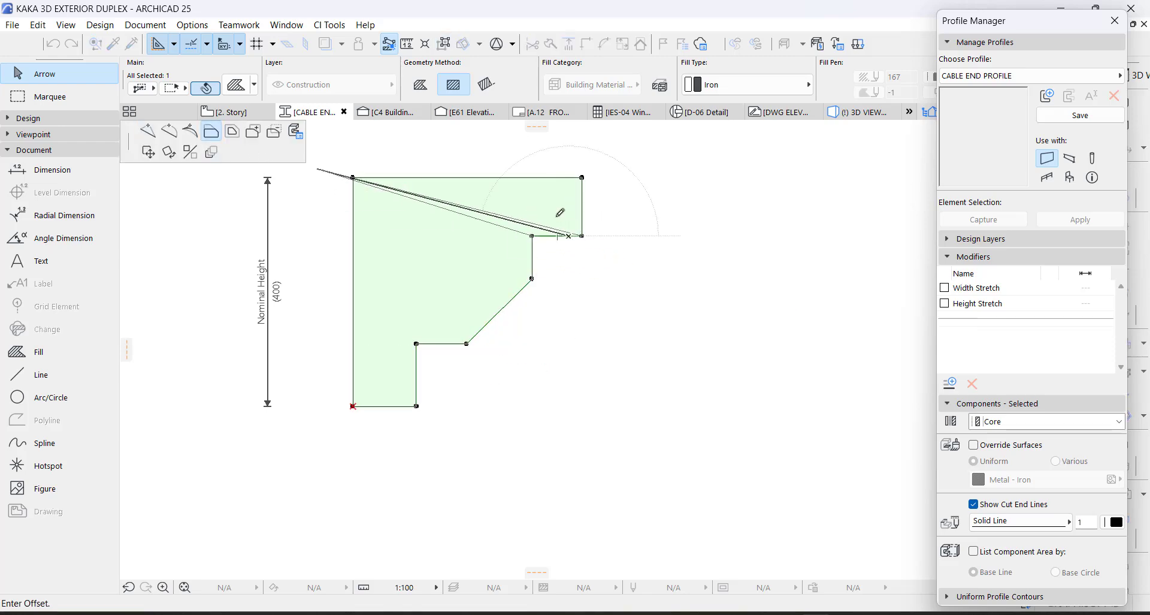
type("2")
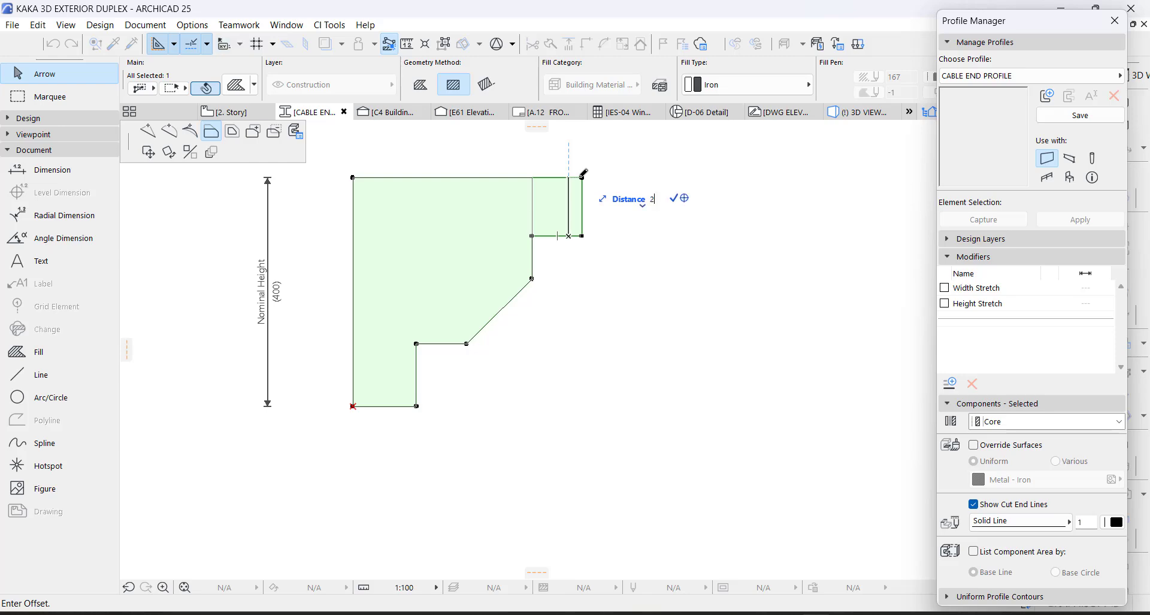
key("Return")
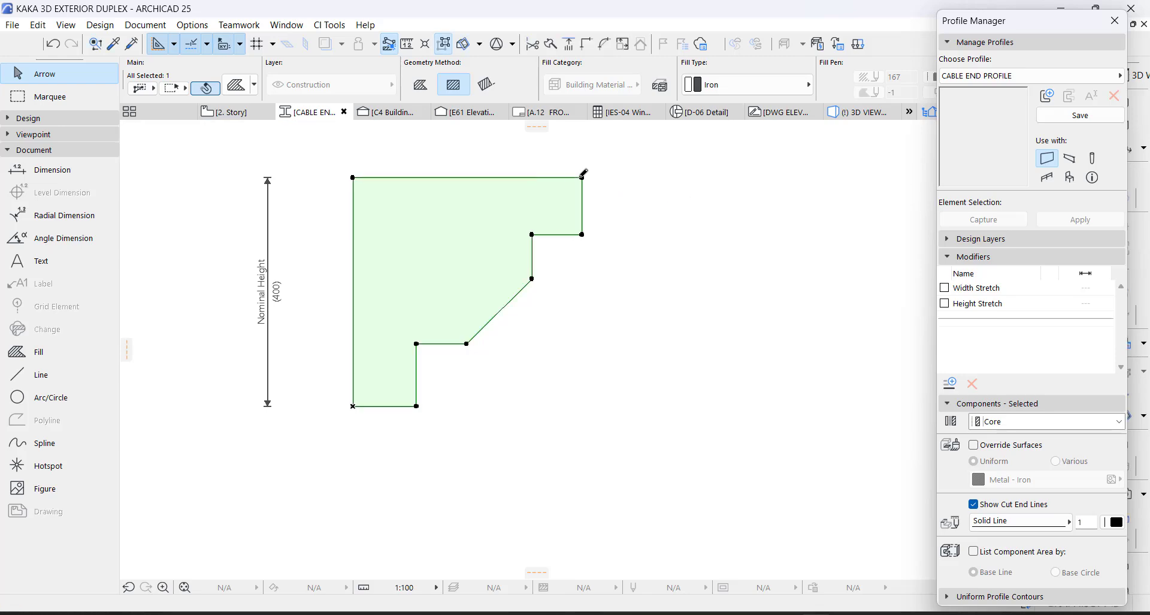
Offset the lower leg's right edge inward by 10 mm and move the chamfer's lower node further inward
left_click(417, 372)
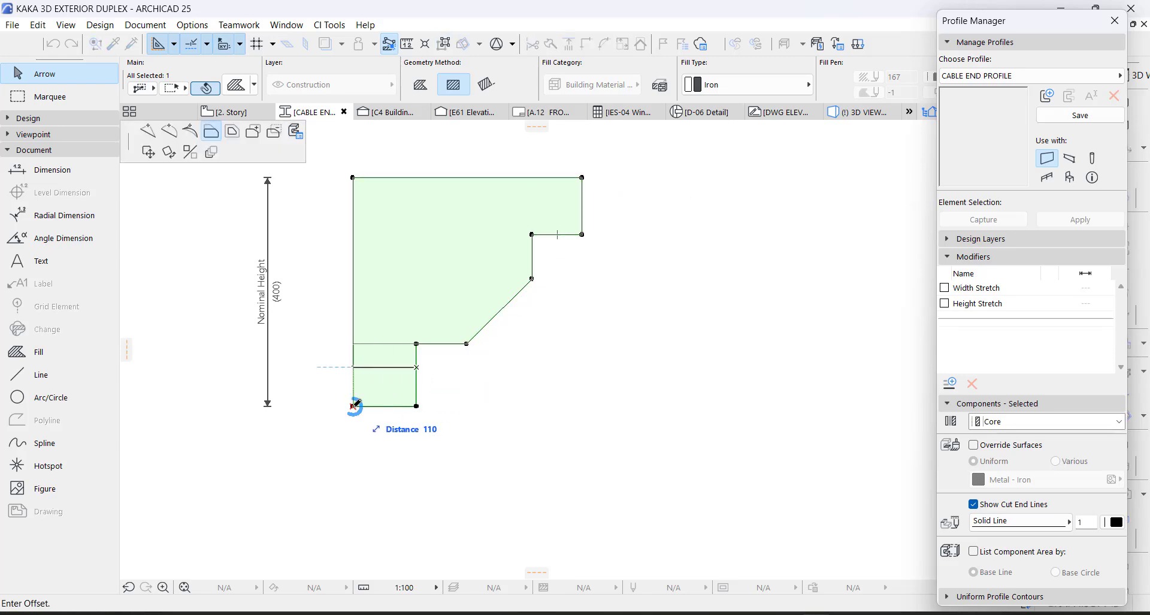
type("10")
key("Return")
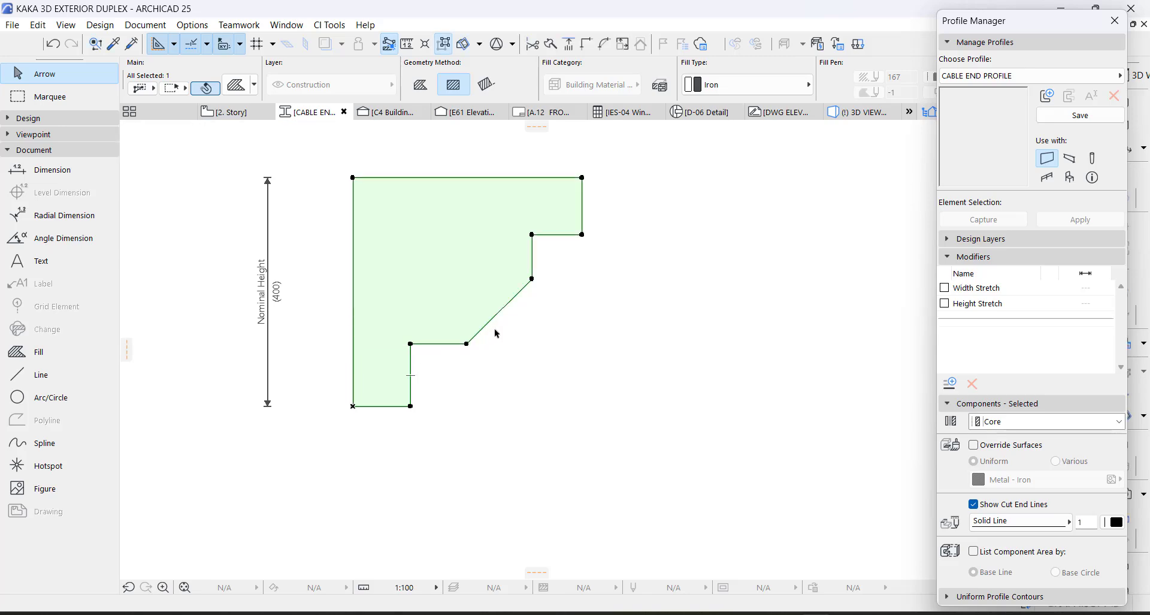
left_click(468, 345)
left_click(458, 343)
Override the profile fill's surfaces with a uniform Paint - Glossy White
scroll(534, 336, "down", 3)
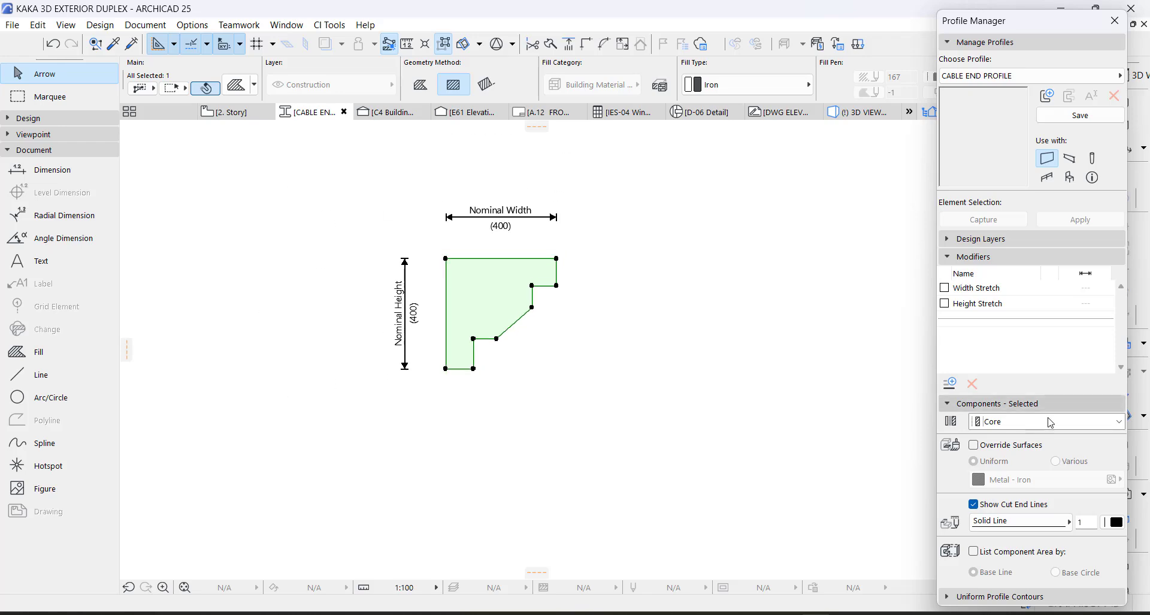
left_click(976, 446)
left_click(994, 480)
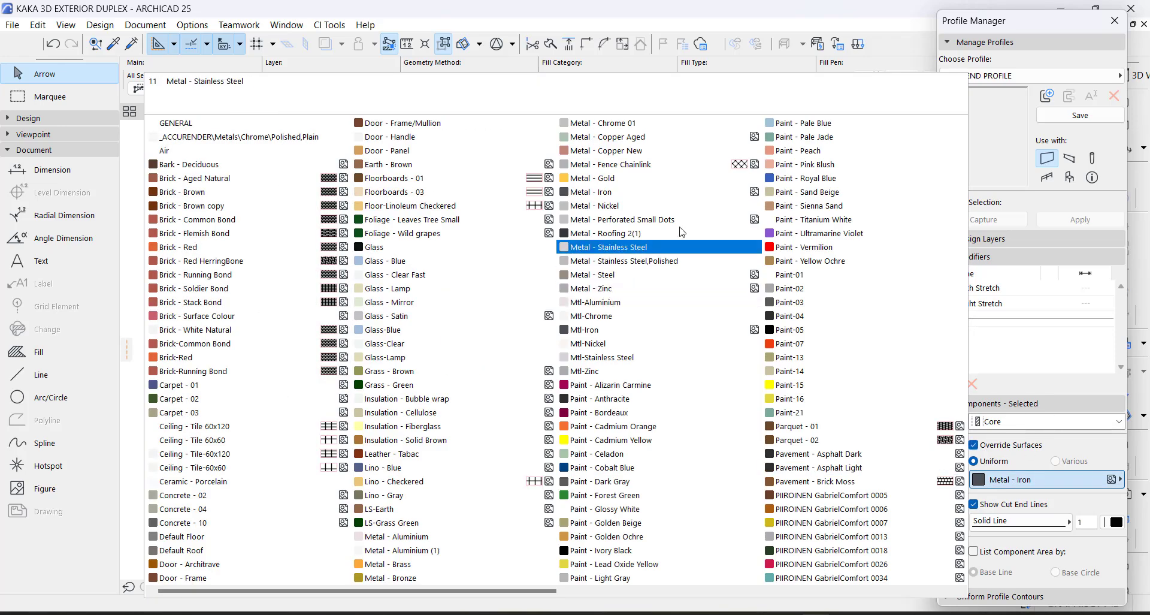
left_click(630, 510)
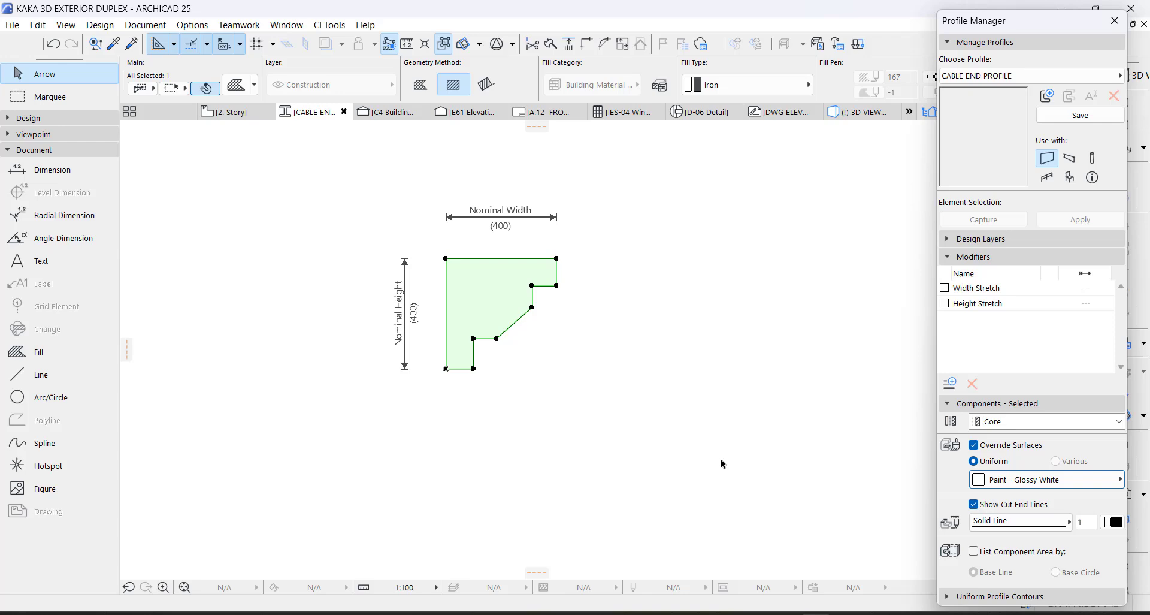
Make the profile available for beams too, save it, and close the Profile Manager
left_click(1070, 159)
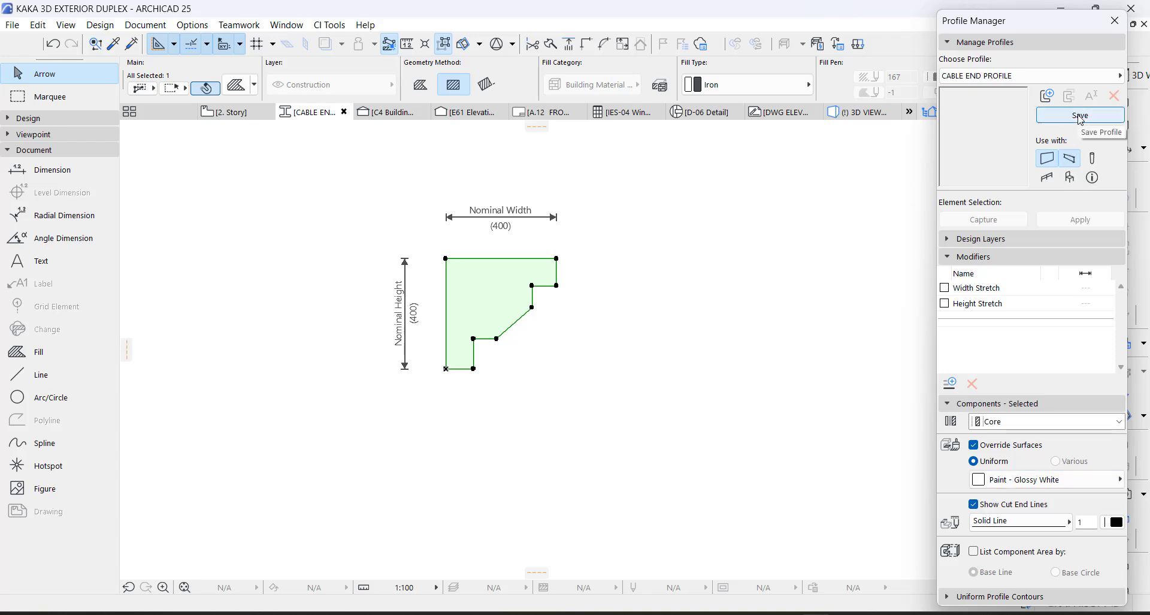
left_click(1081, 117)
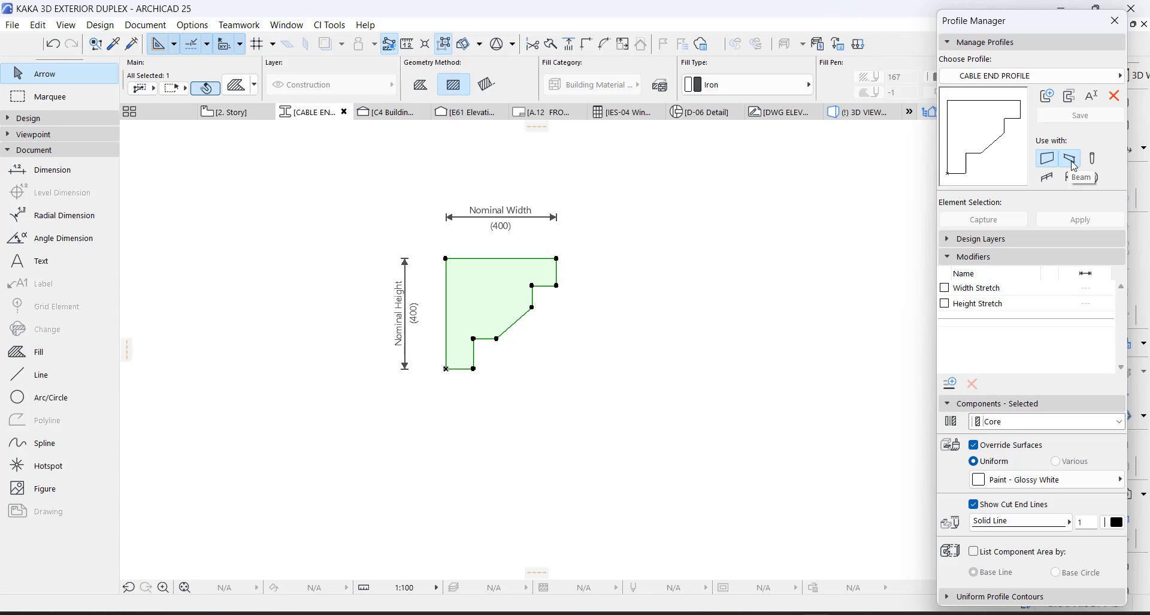
left_click(1122, 25)
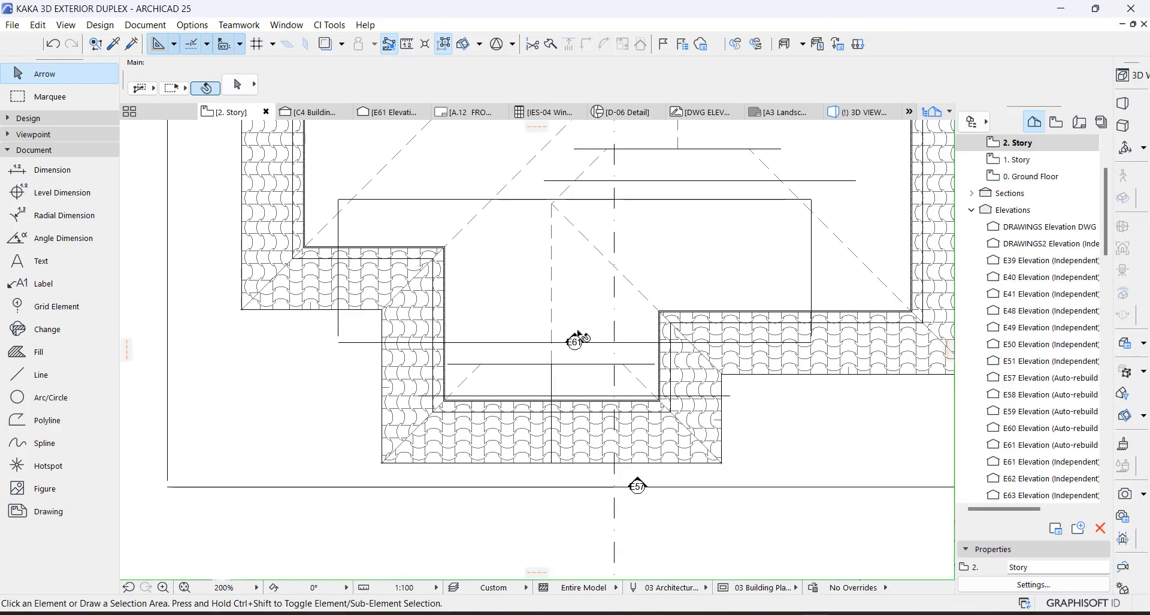
Set up the Beam tool with a complex profile structure using CABLE END PROFILE
left_click(42, 118)
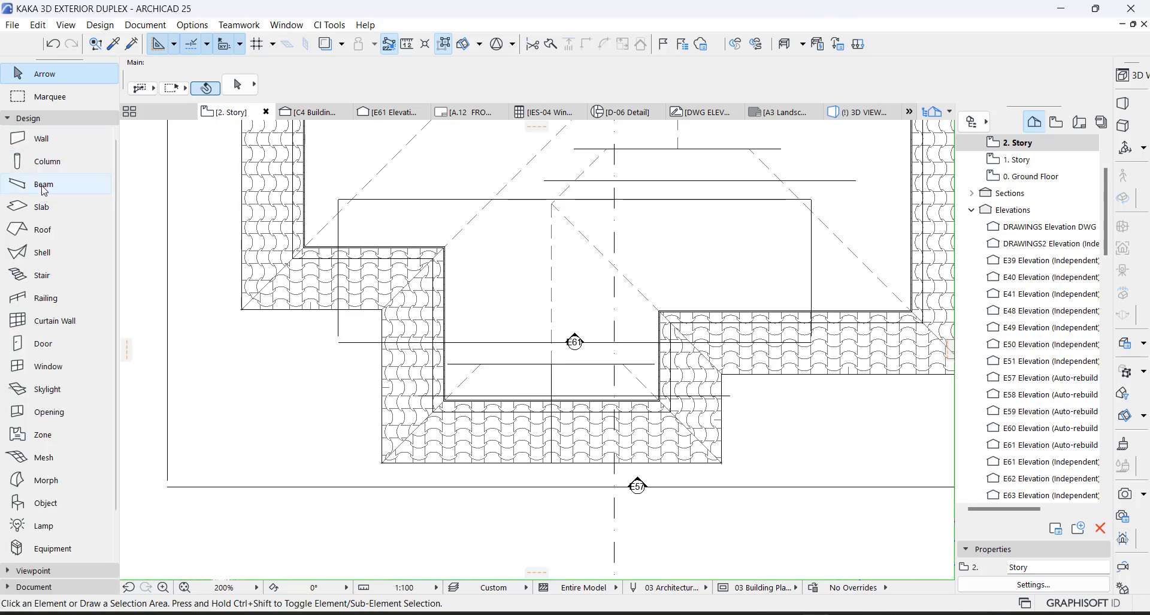
left_click(89, 185)
left_click(570, 89)
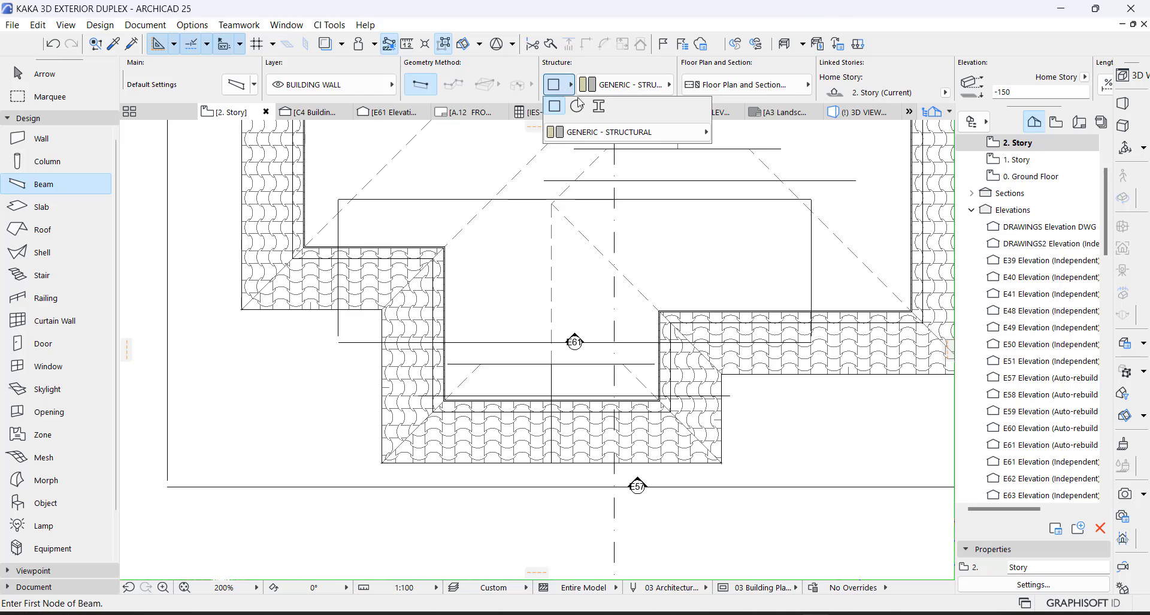
left_click(600, 107)
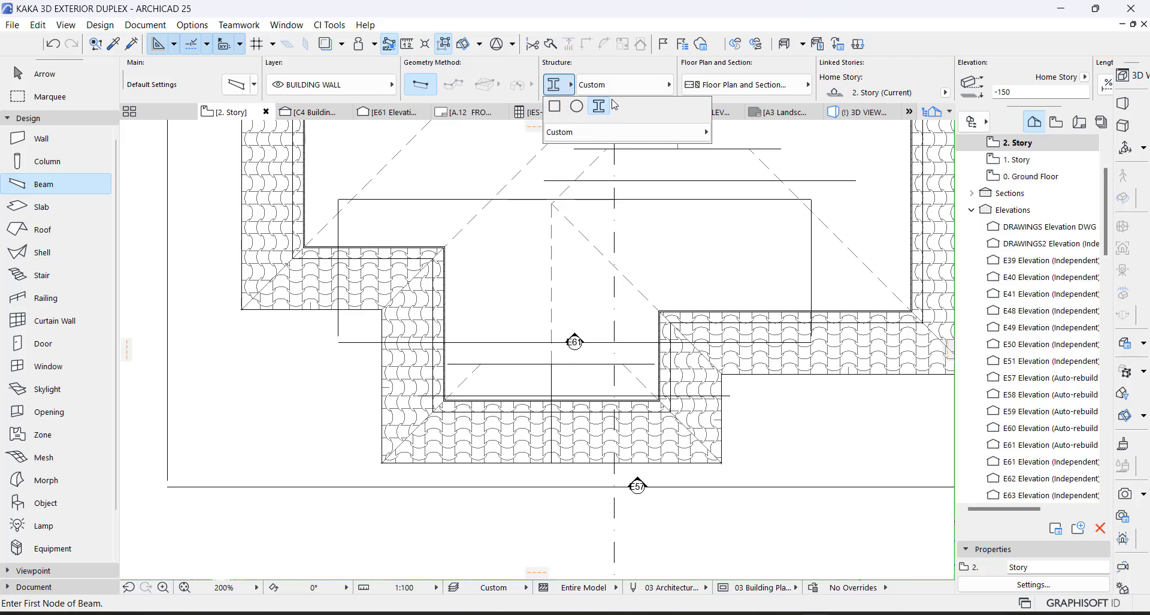
left_click(632, 90)
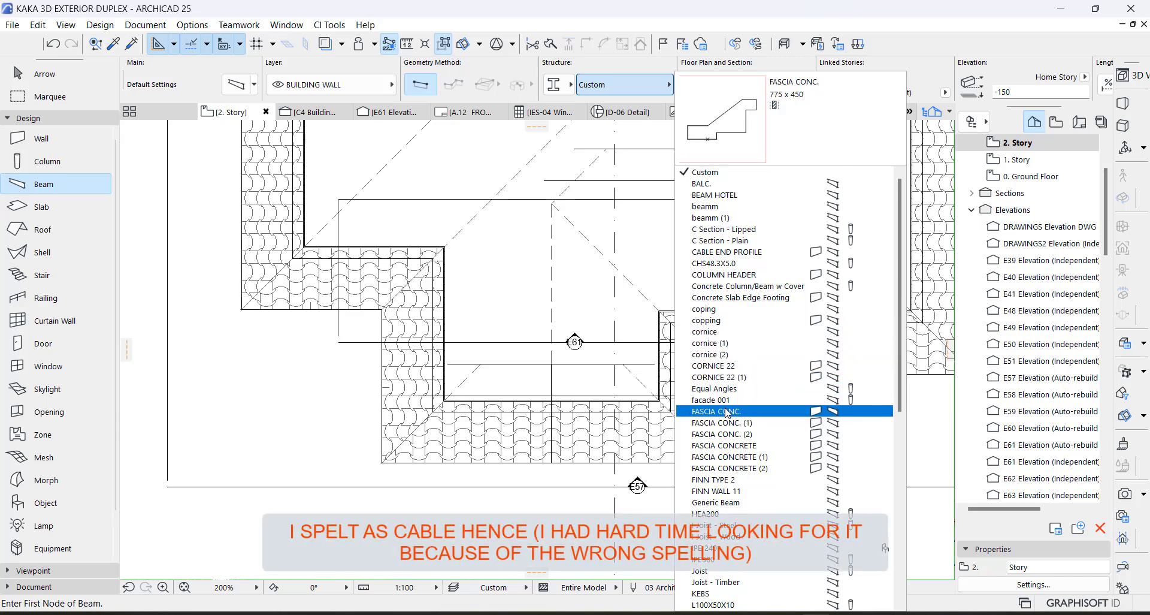
key("c")
key("c")
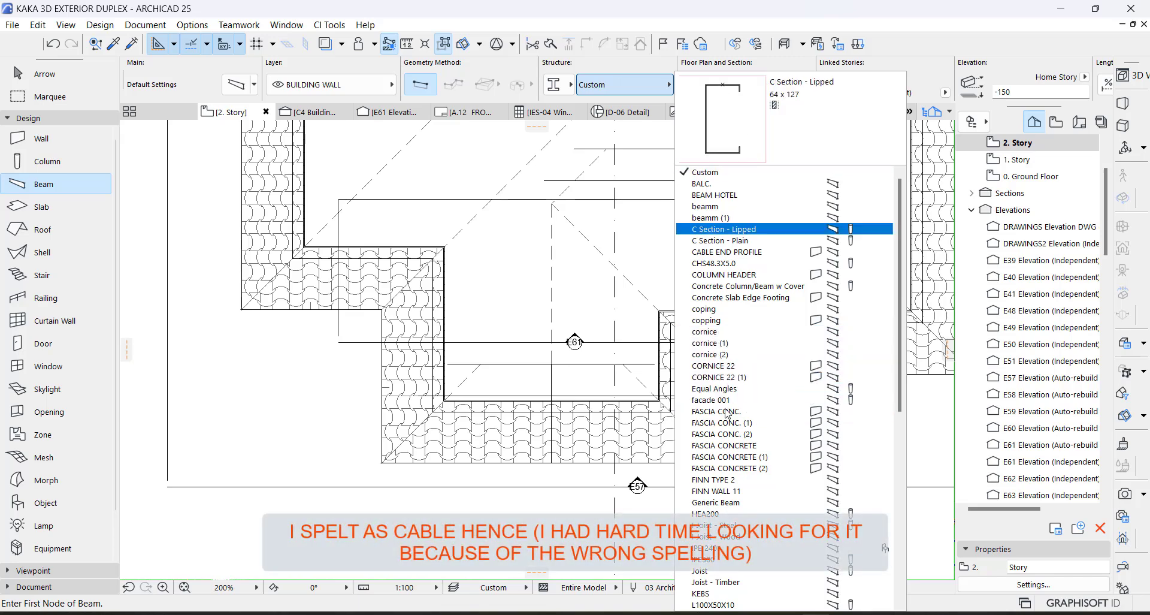
left_click(710, 254)
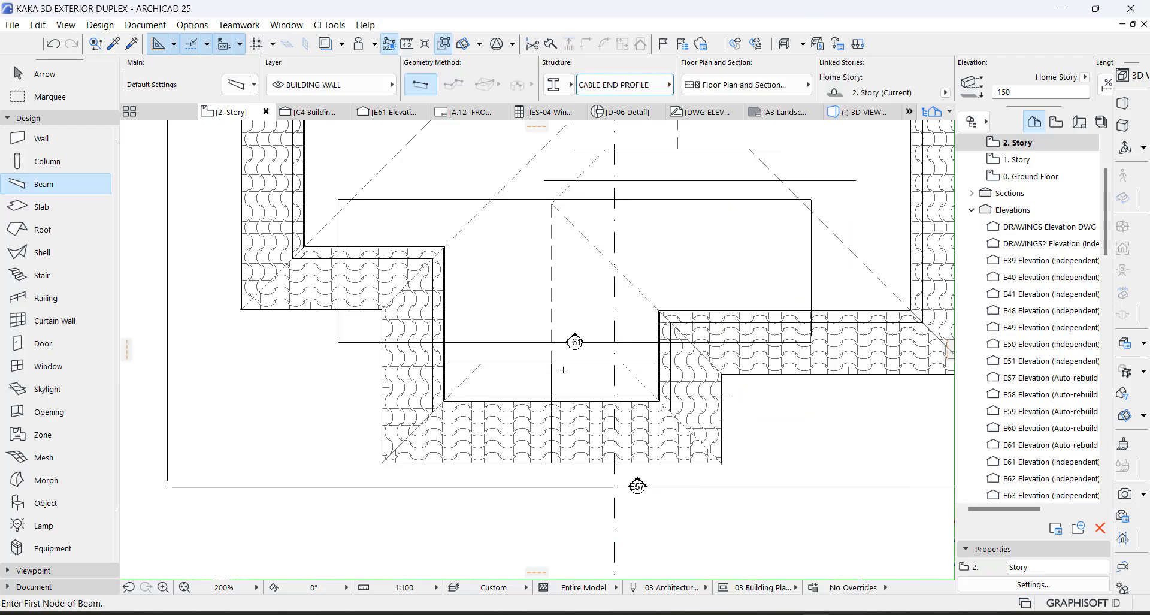
Draw a slanted beam about 1770 mm long from the front bay's ridge centerline leftward along the horizontal gable line
scroll(563, 370, "up", 5)
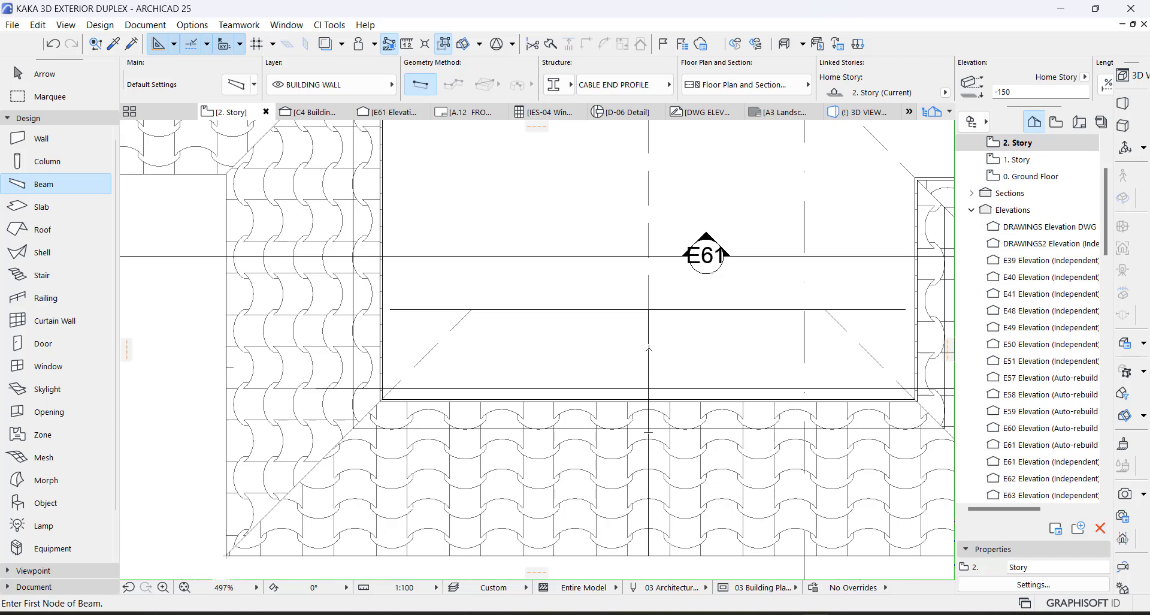
left_click(649, 310)
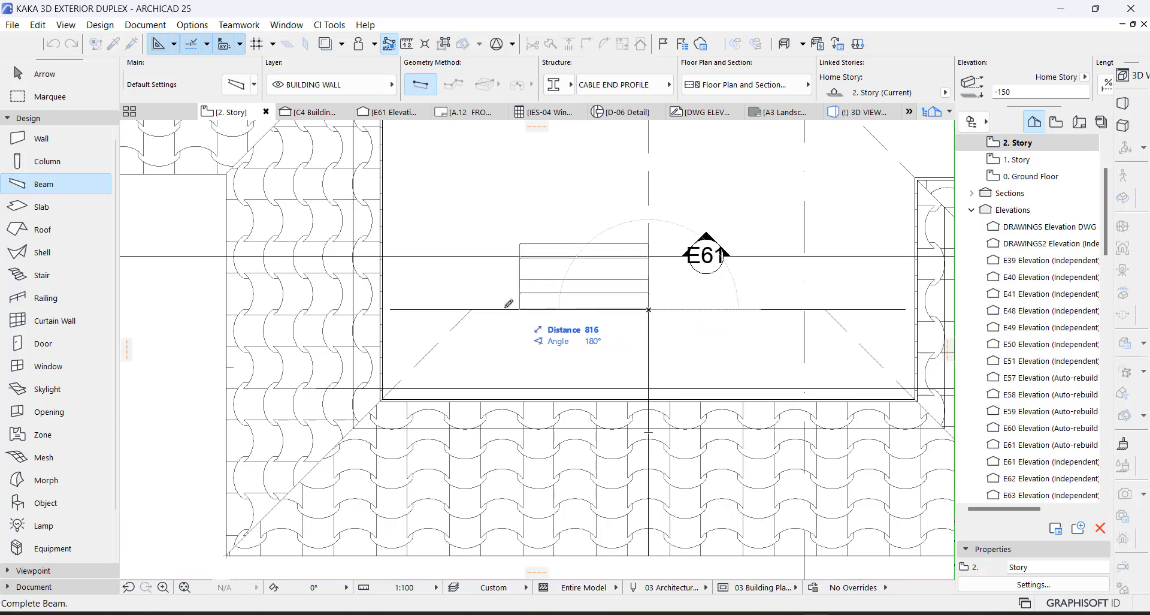
left_click(427, 309)
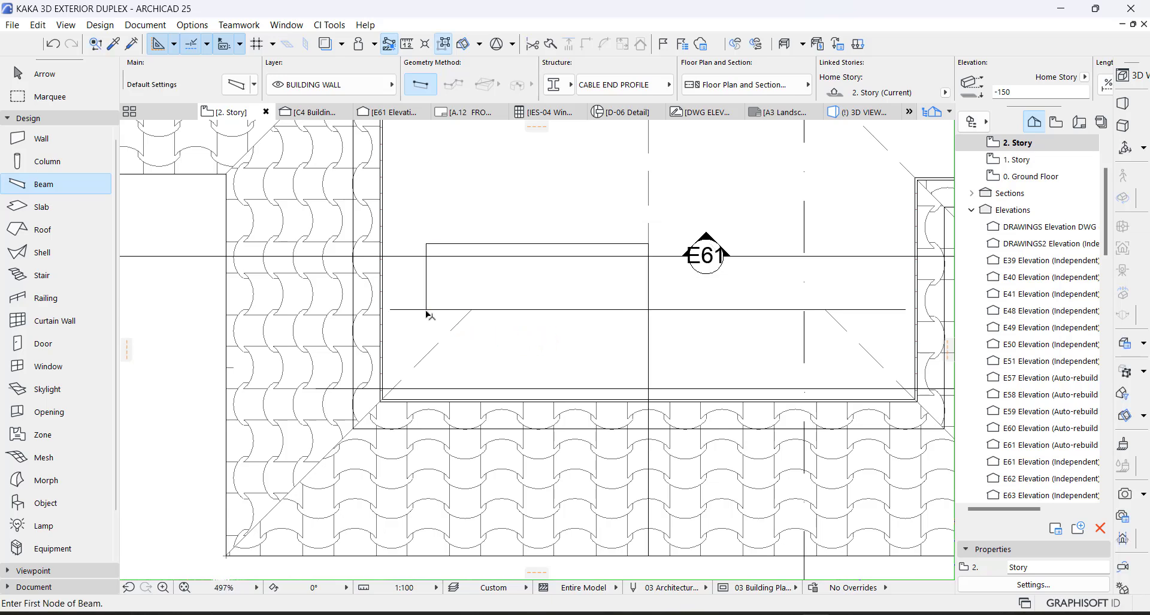
key("Escape")
Select the new beam and show it selected in the full 3D model
left_click(608, 283)
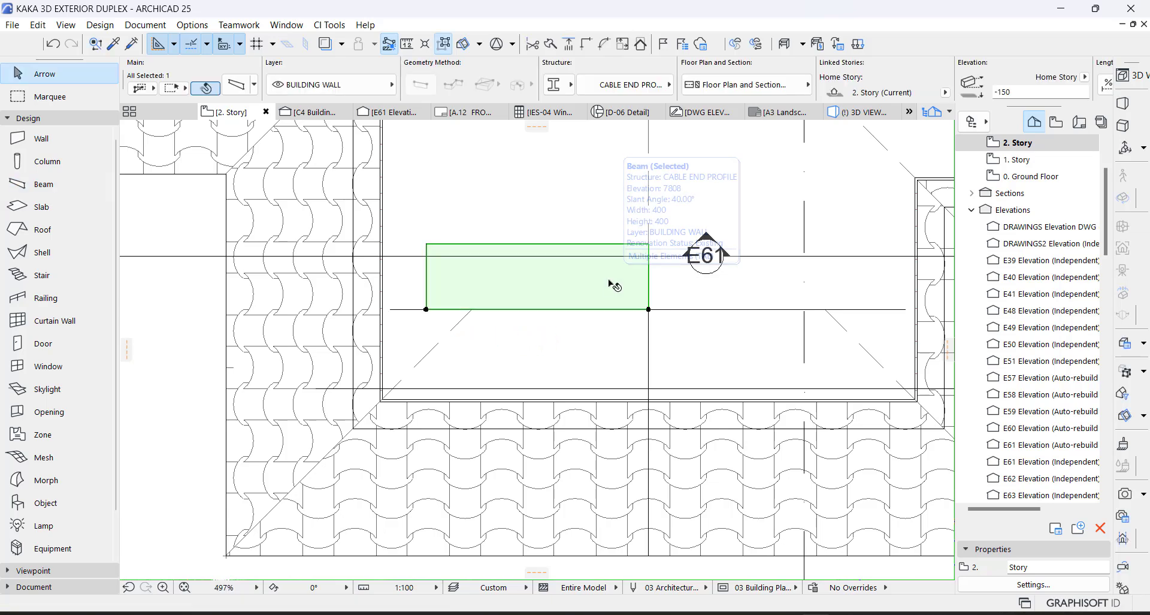
right_click(609, 283)
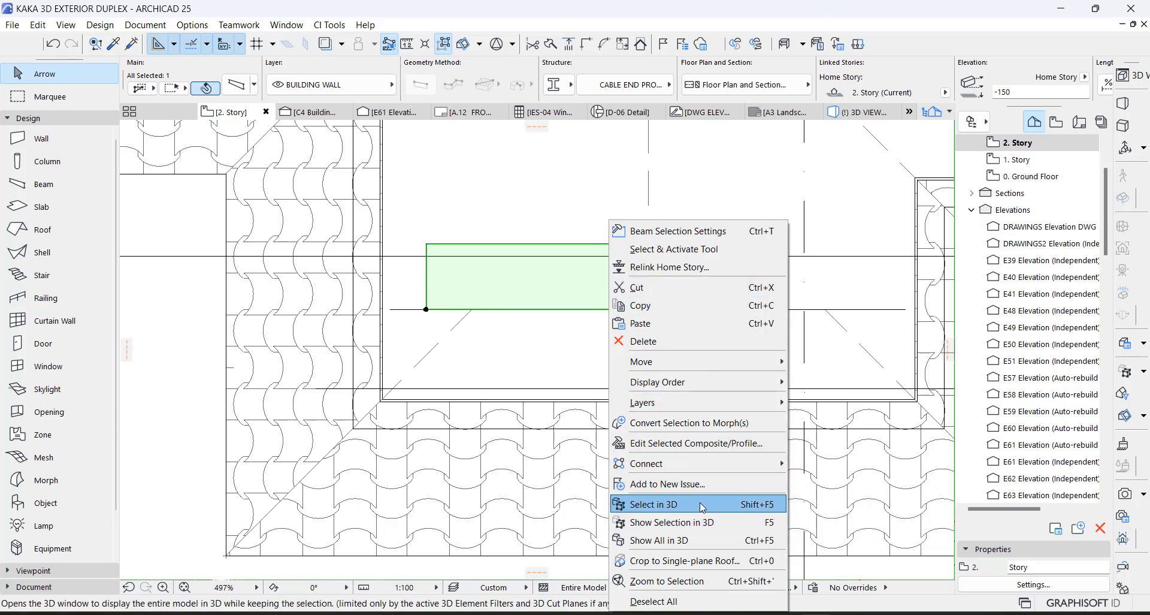
left_click(764, 509)
scroll(547, 311, "down", 5)
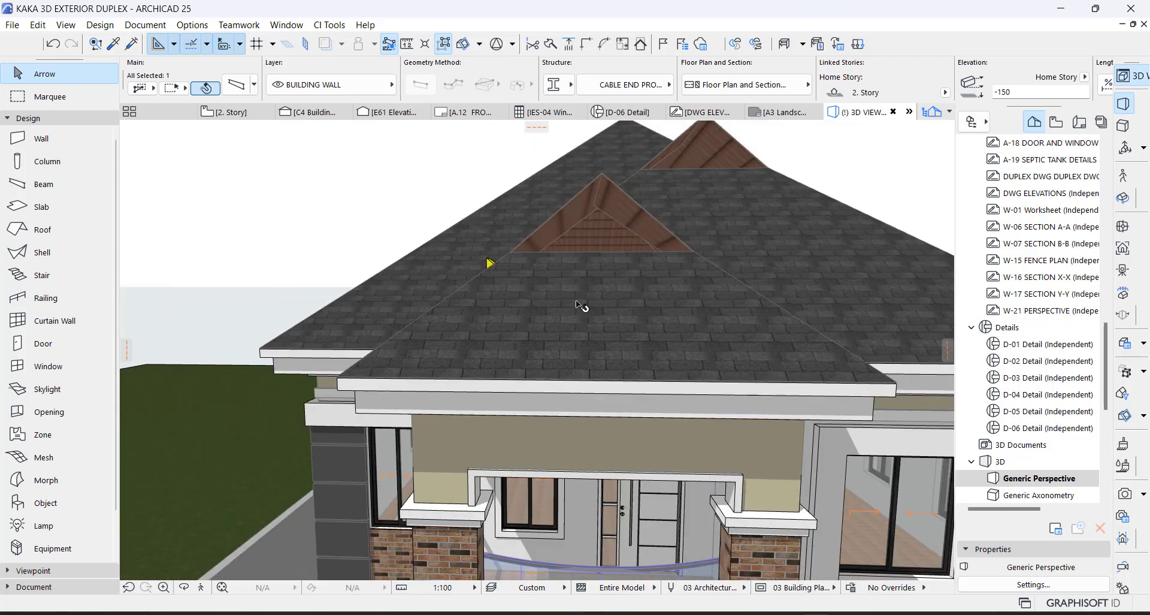
Move the beam in 3D so its lower end sits on the apex of the front gable
key("ctrl+t")
key("Escape")
left_click(599, 395)
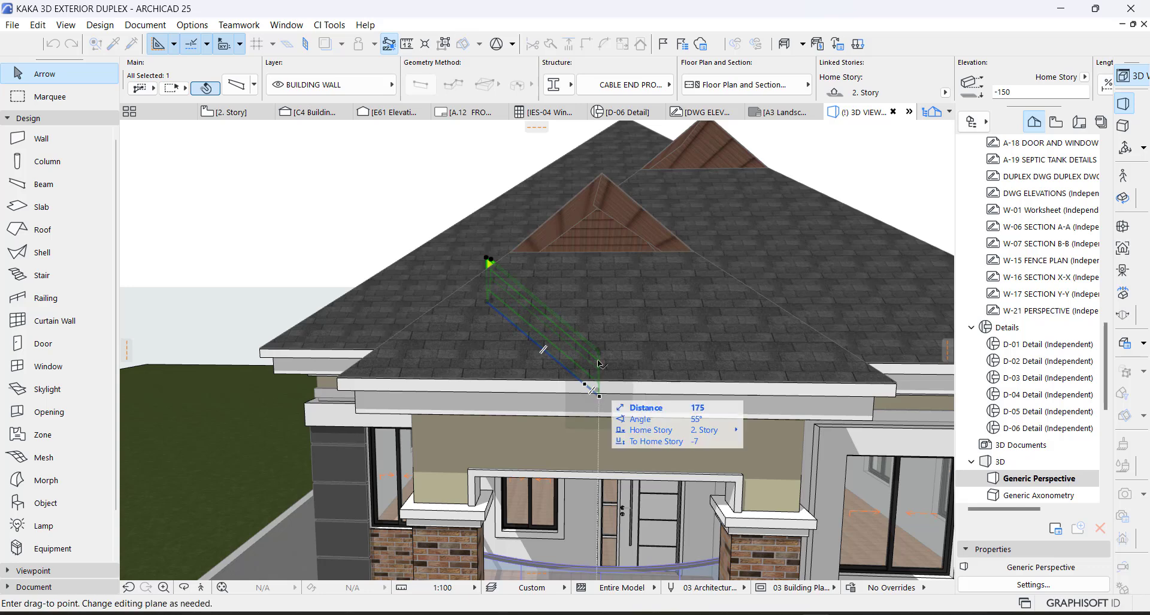
left_click(603, 175)
middle_click_drag(595, 226, 619, 350)
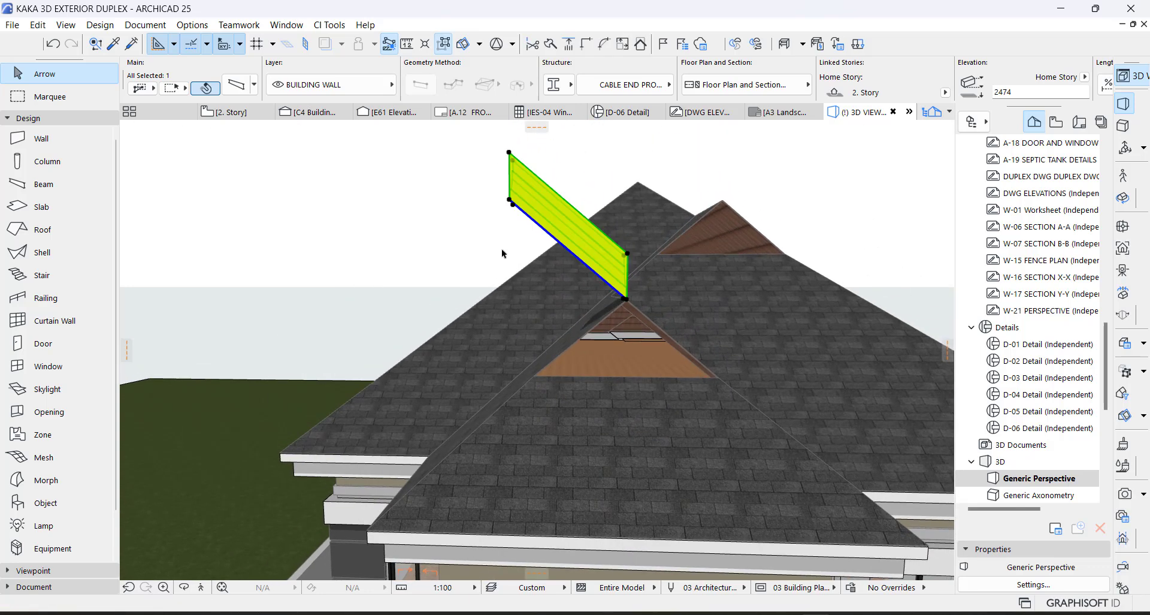
Turn off both yellow surface overrides in the beam's segment settings so it uses the profile's own surfaces
left_click(238, 86)
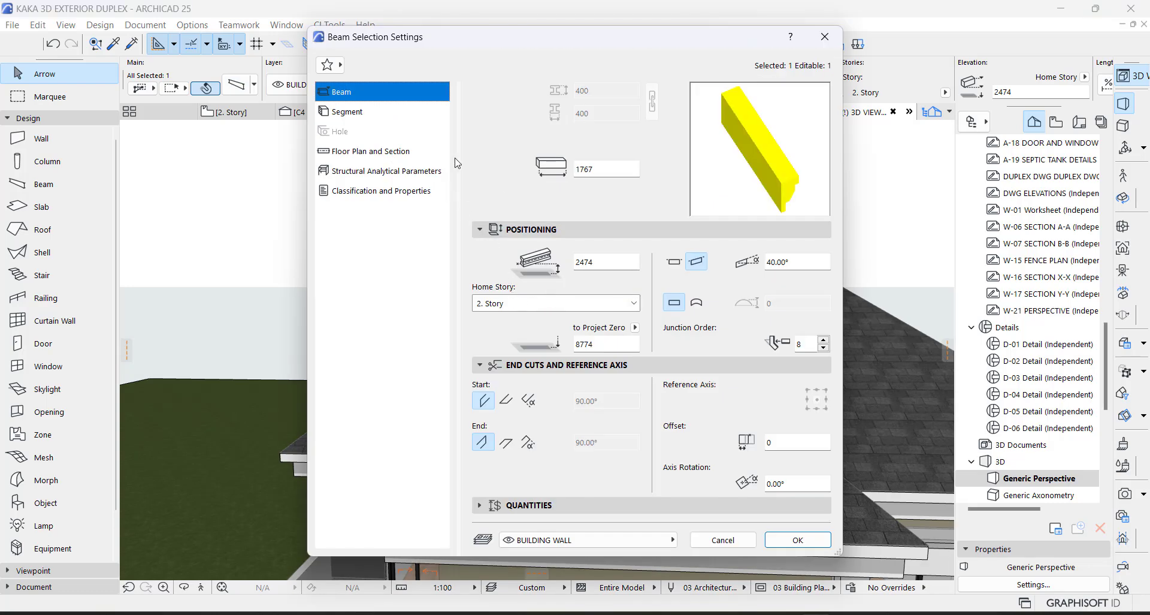
left_click(356, 114)
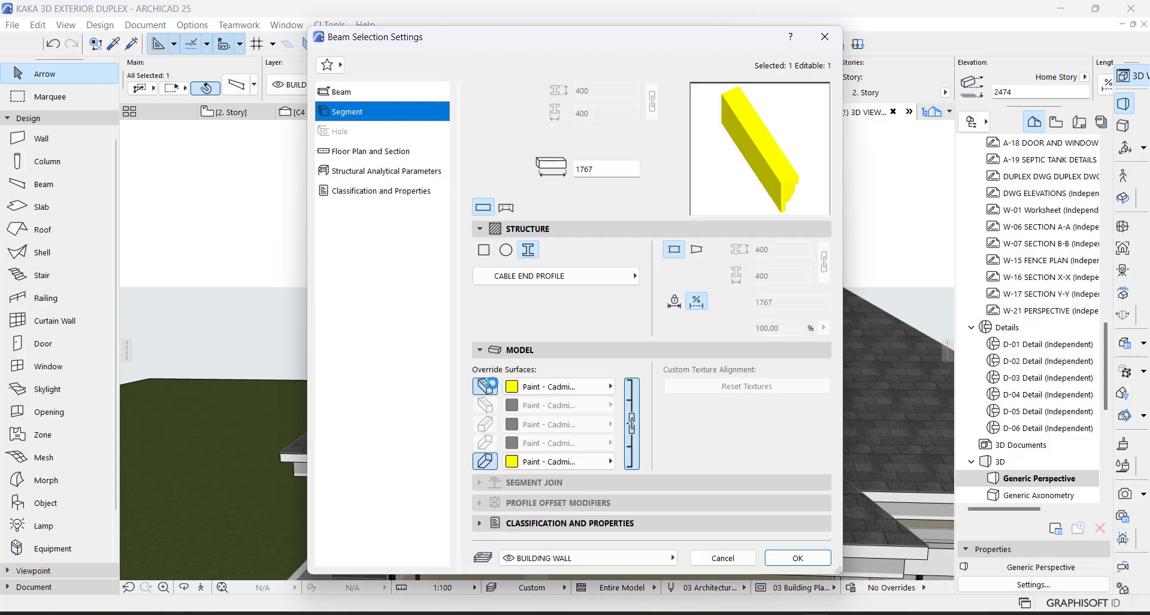
left_click(492, 388)
left_click(485, 461)
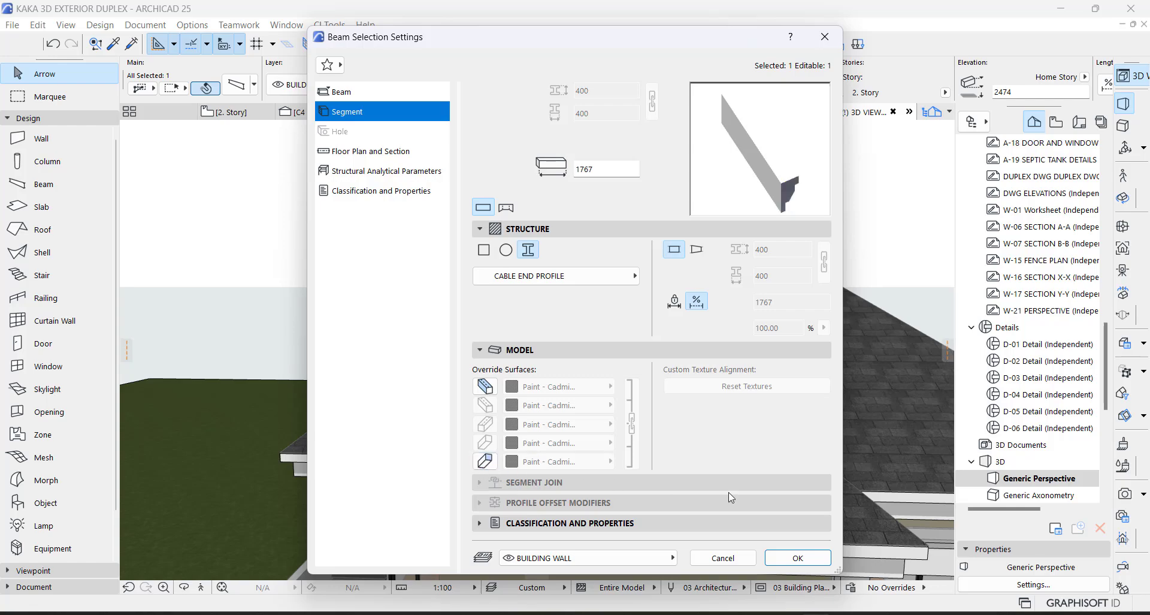
left_click(798, 558)
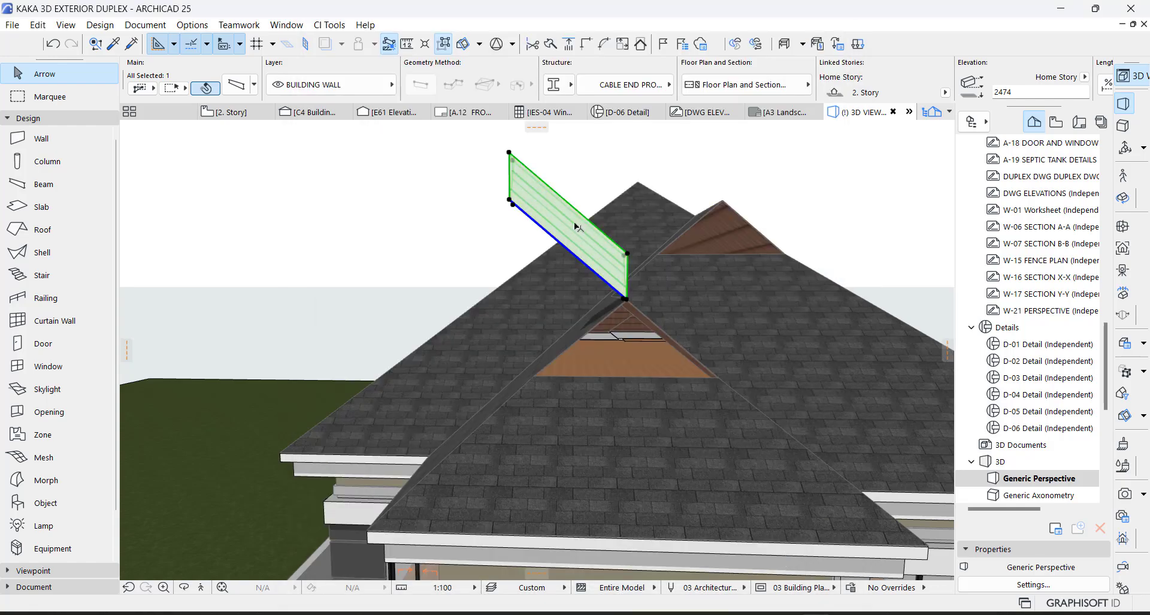
middle_click_drag(588, 287, 455, 285, "shift")
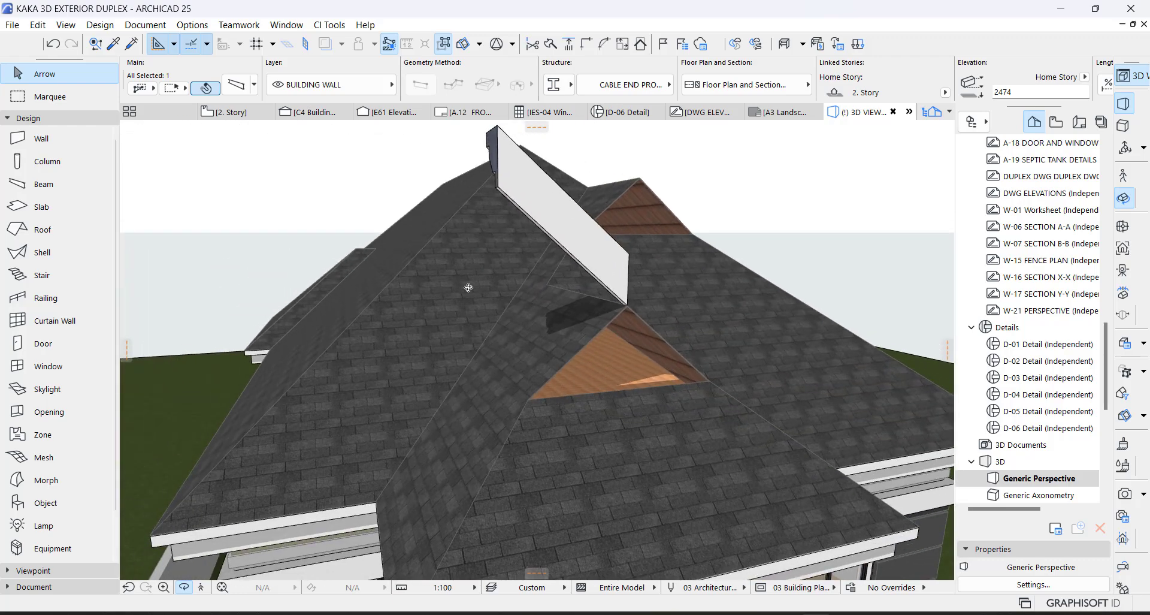
Mirror the selected gable-end beam on the 2. Story plan about the horizontal gable line
key("F2")
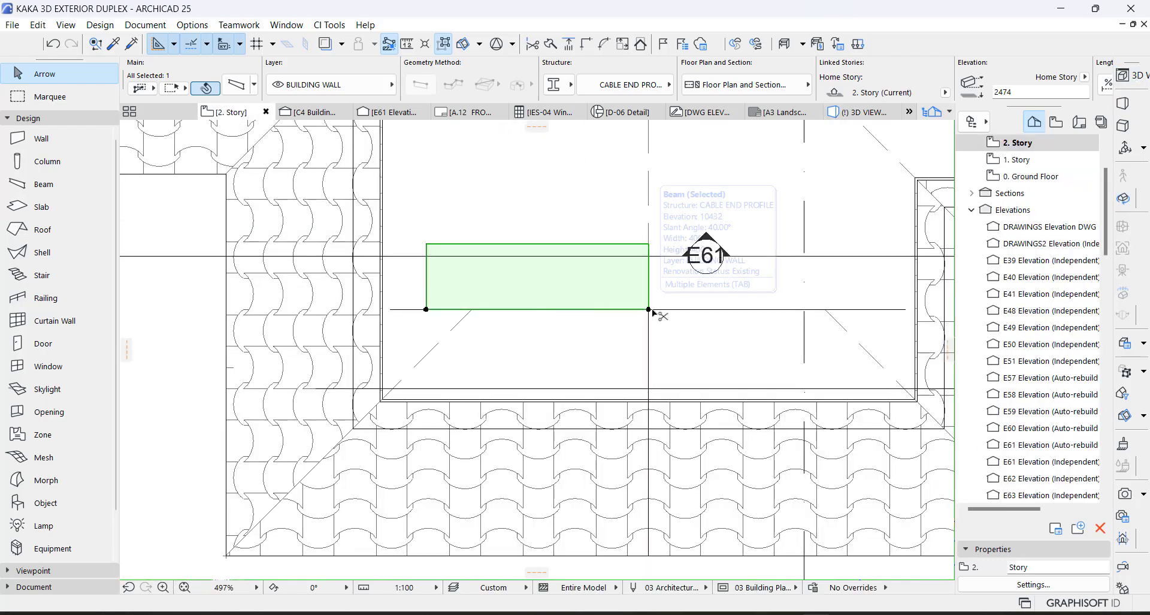
key("ctrl+m")
left_click(649, 310)
left_click(472, 311)
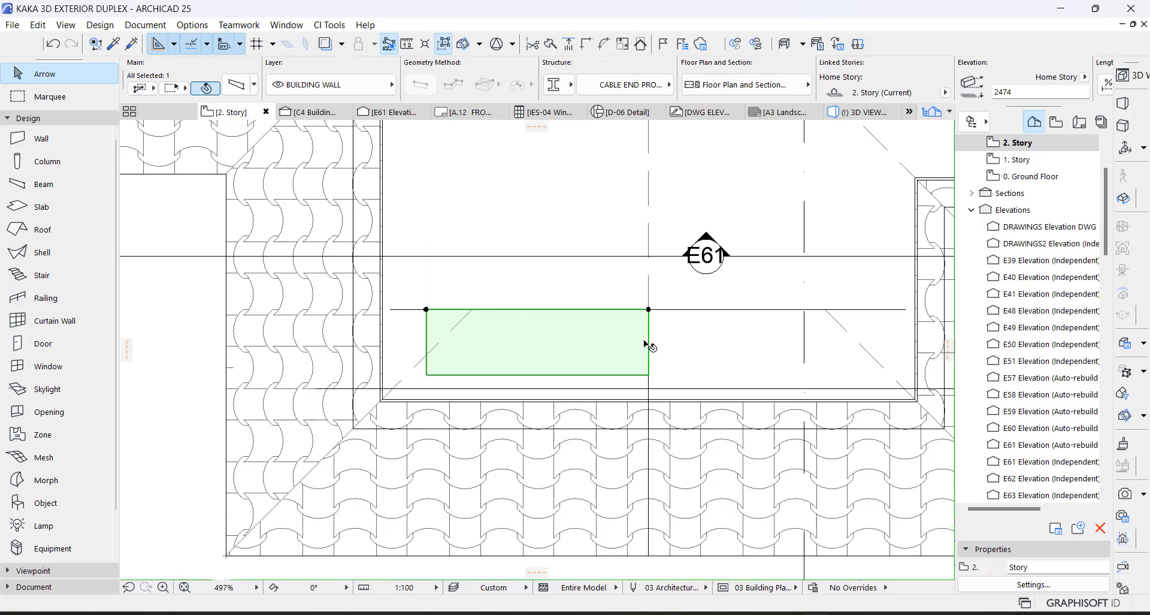
Move the mirrored beam on plan so its lower corner at the ridge centerline meets the gable line, and view it in 3D
key("ctrl+d")
left_click(649, 375)
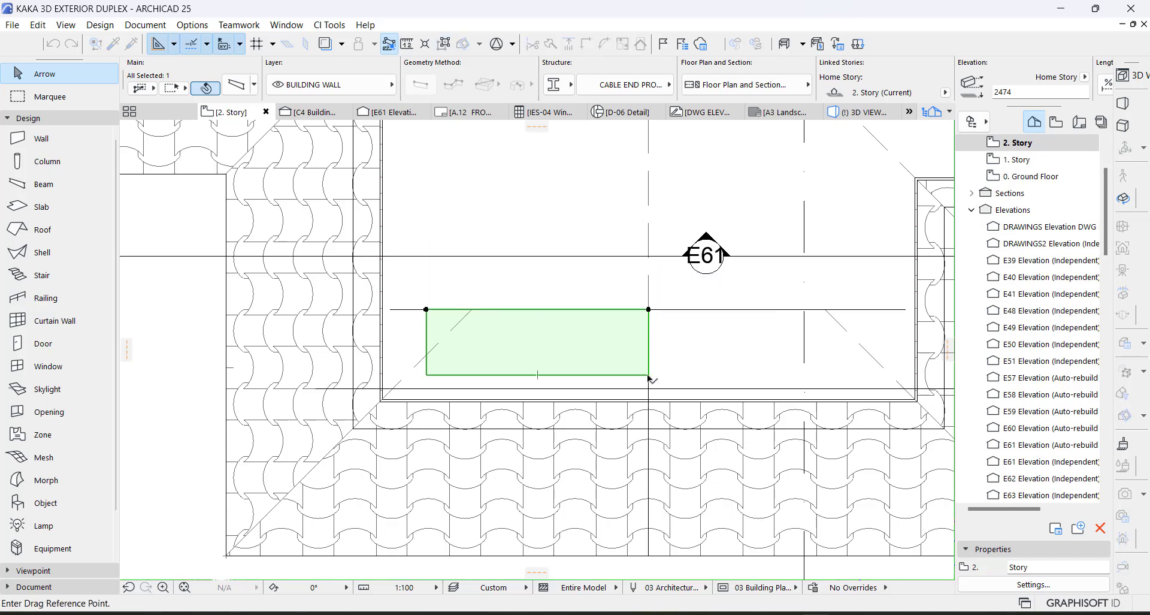
left_click(649, 310)
key("F3")
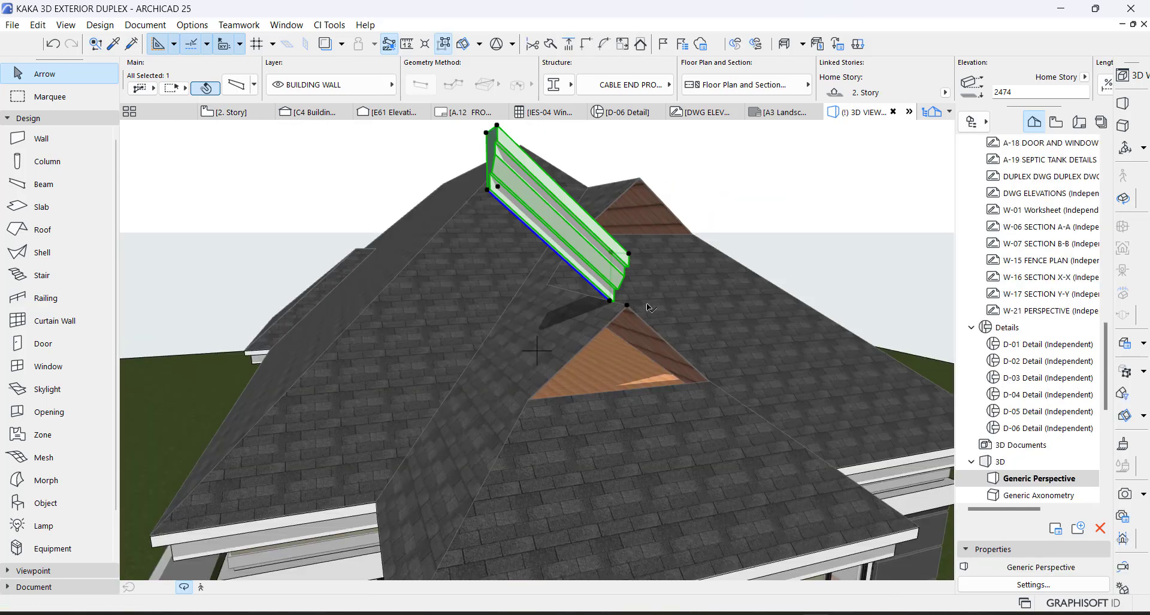
middle_click_drag(606, 268, 485, 303, "shift")
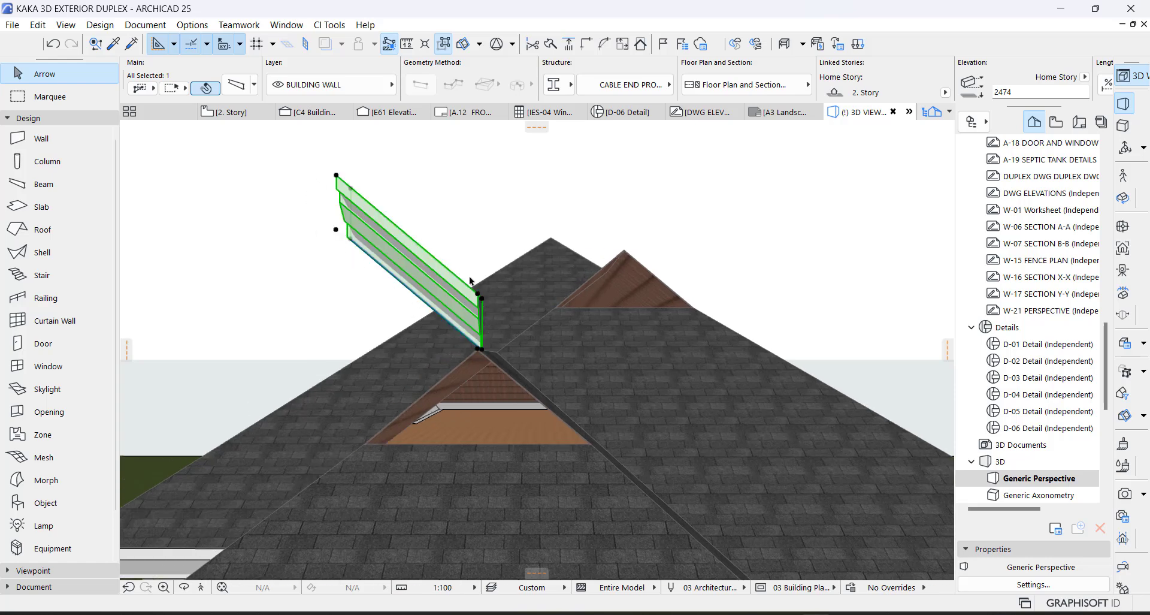
left_click(485, 302)
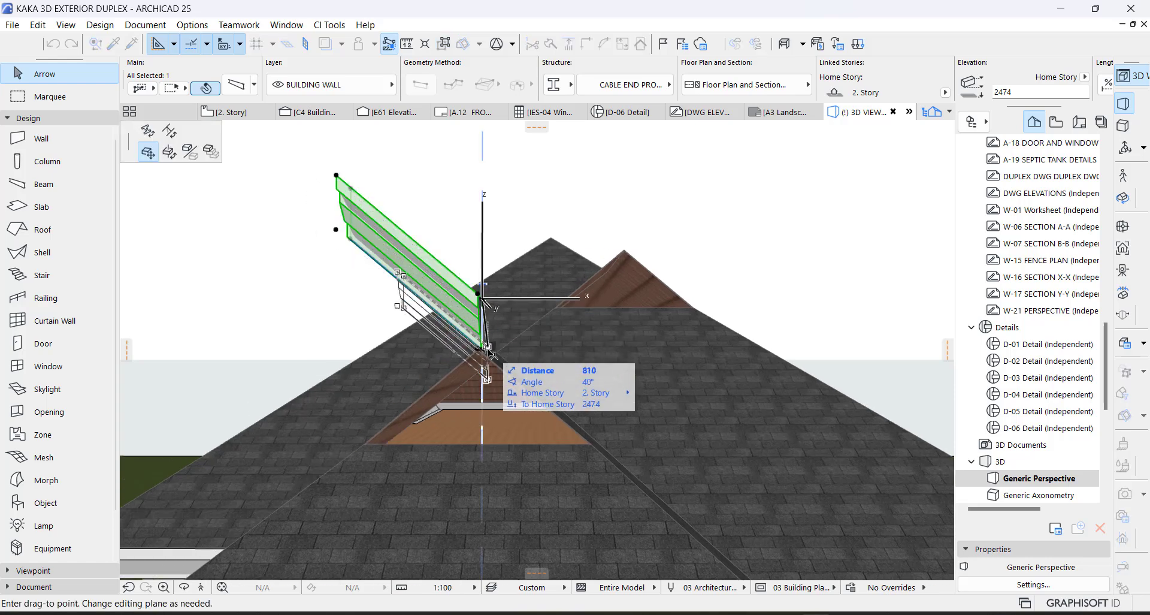
key("Escape")
key("Escape")
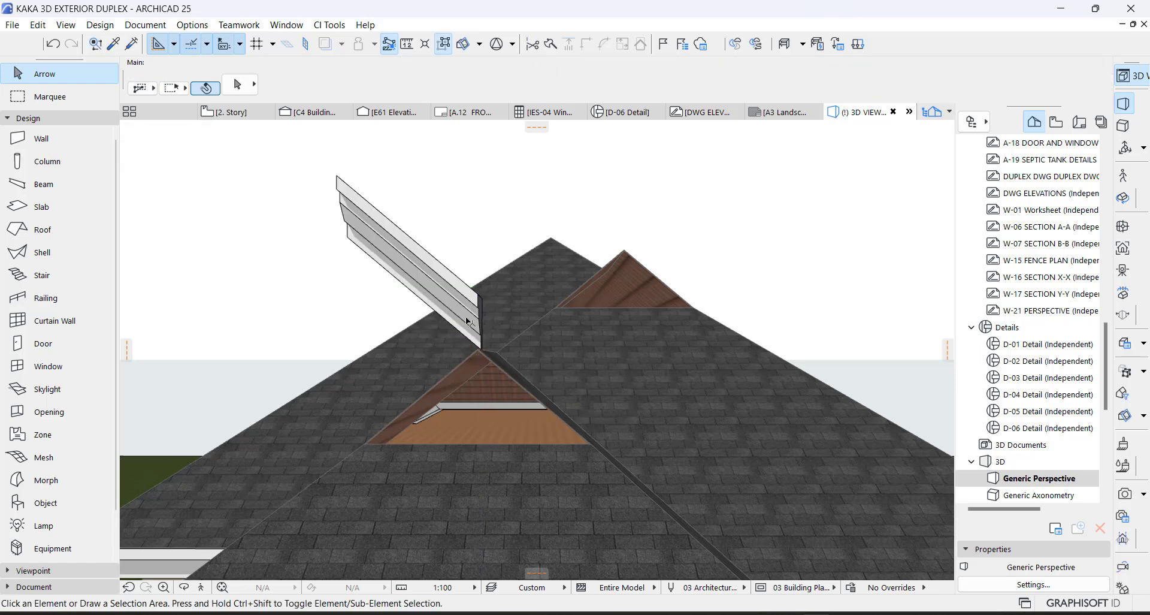
left_click(469, 321)
left_click(481, 349)
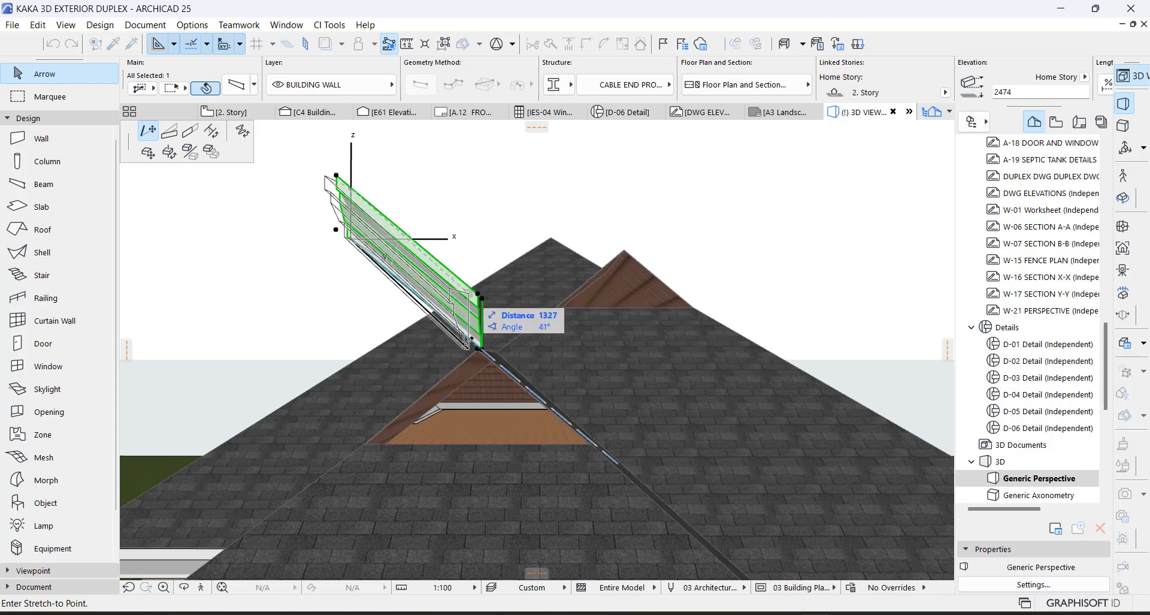
key("Escape")
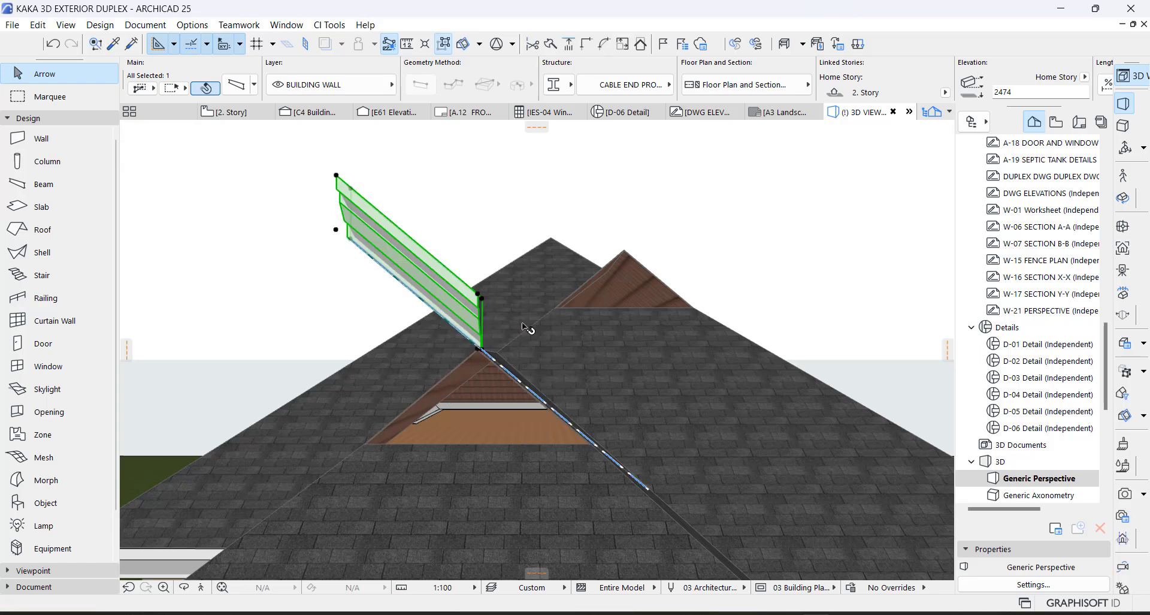
Edit the beam's CABLE END PROFILE so the shape's upper-right corner sits on the profile origin, and save the profile
right_click(703, 200)
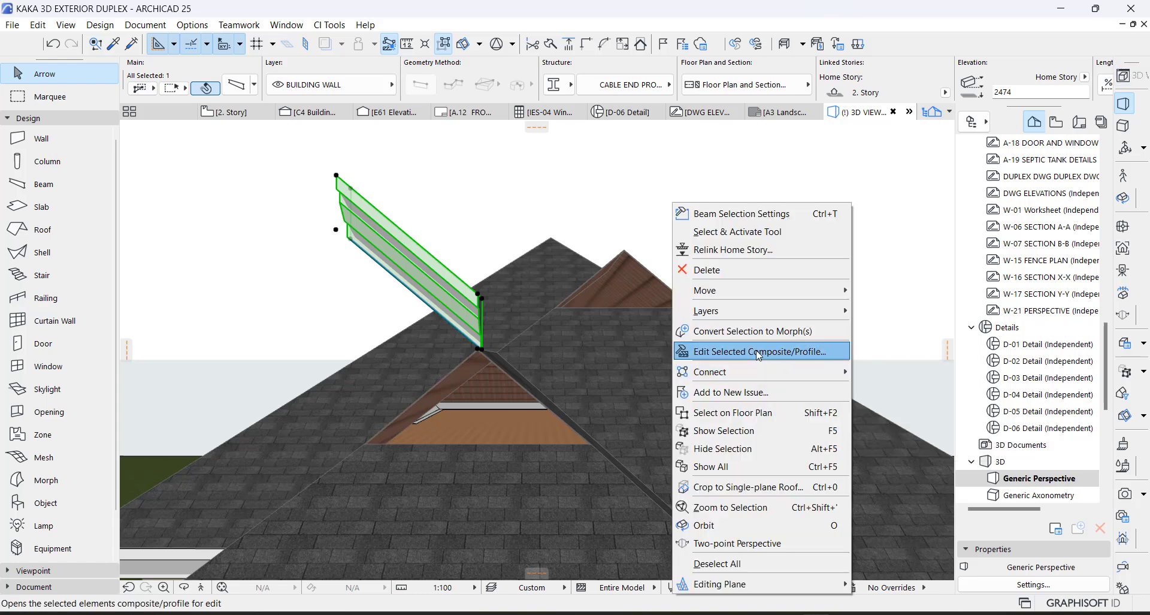
left_click(759, 351)
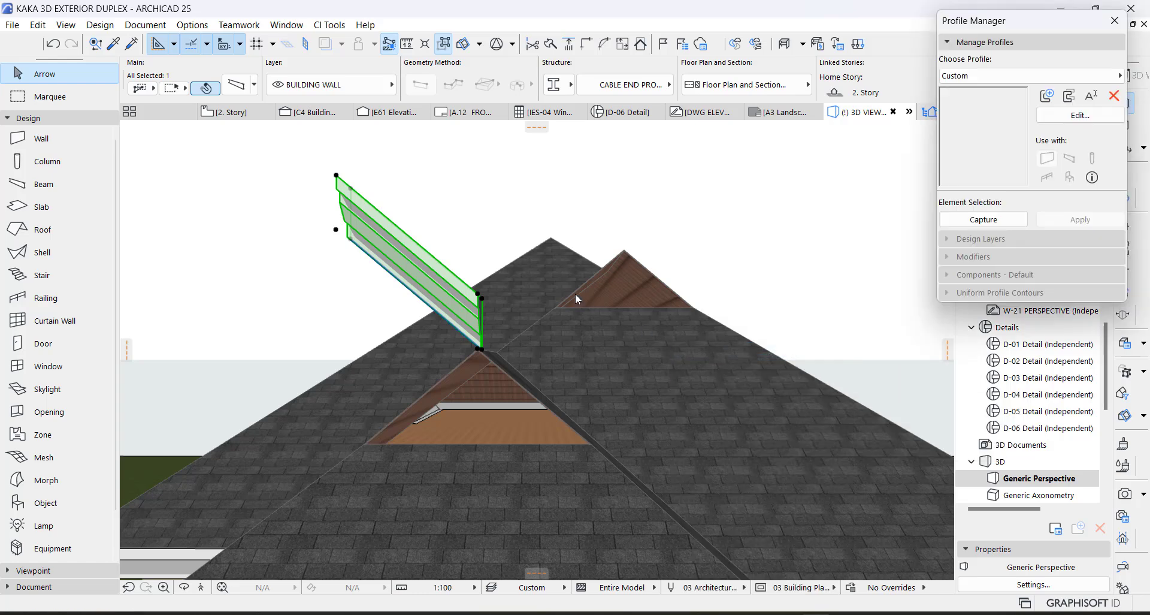
scroll(522, 284, "down", 4)
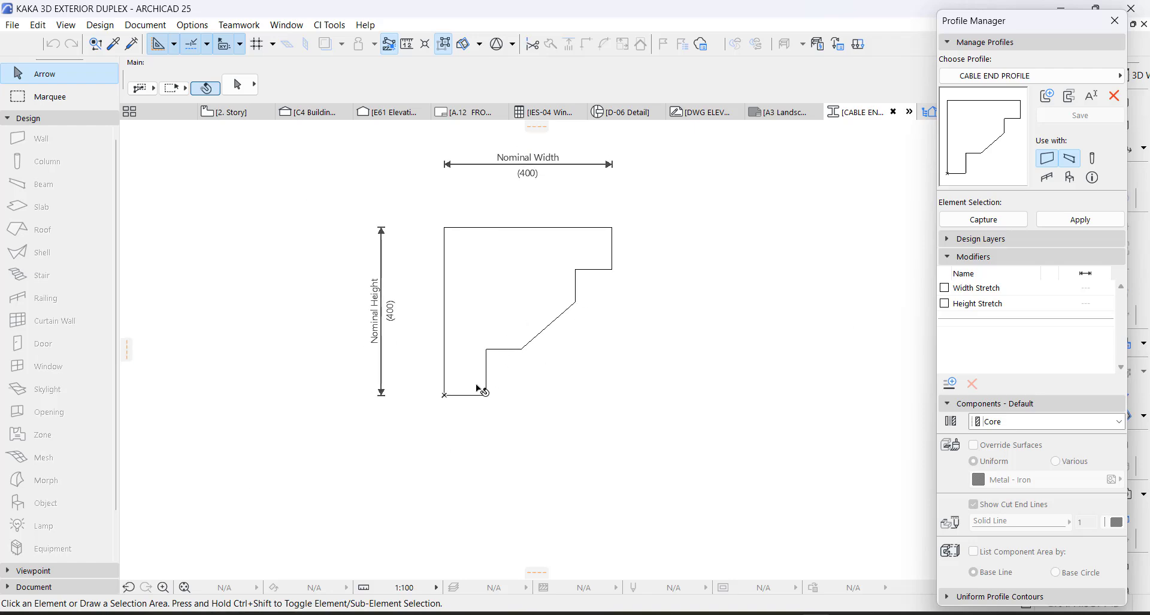
left_click(464, 365)
scroll(452, 394, "up", 2)
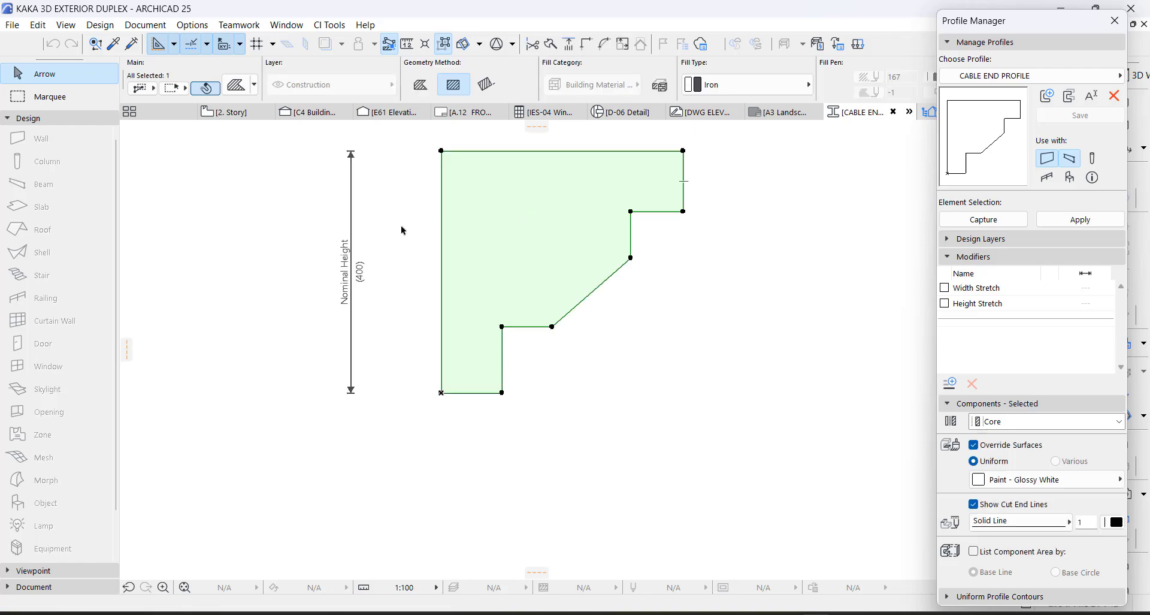
key("ctrl+d")
left_click(684, 152)
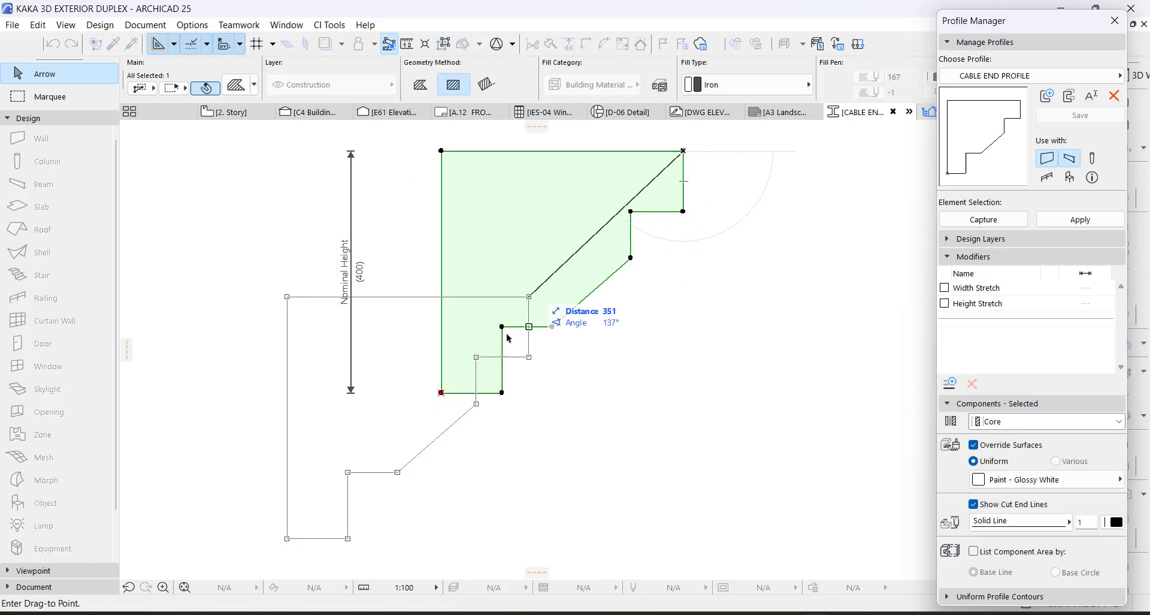
left_click(442, 393)
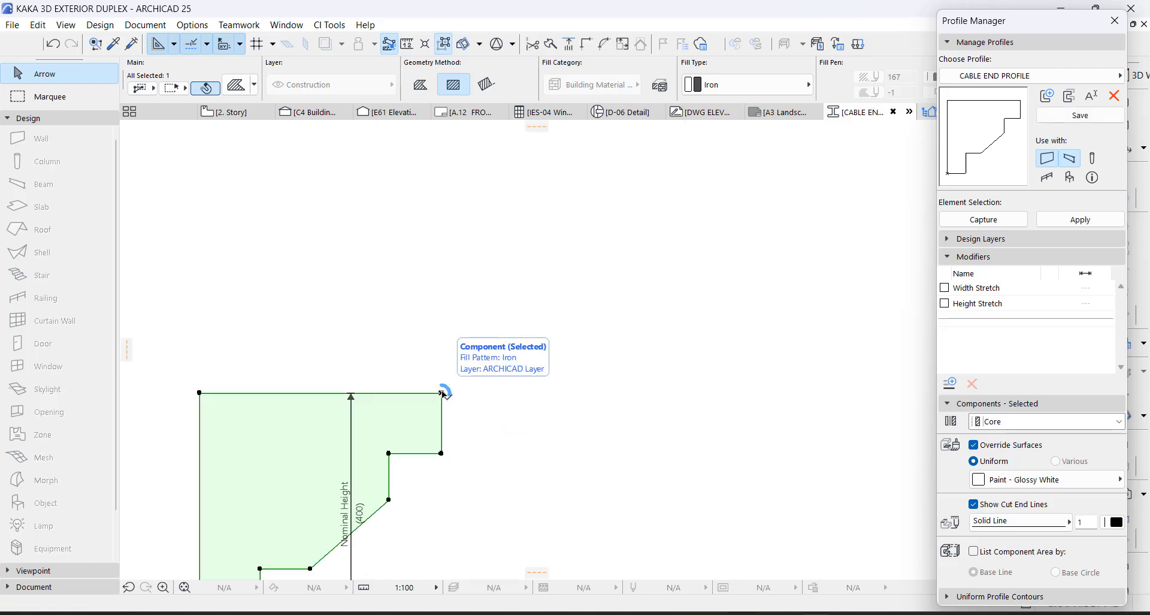
left_click(1080, 115)
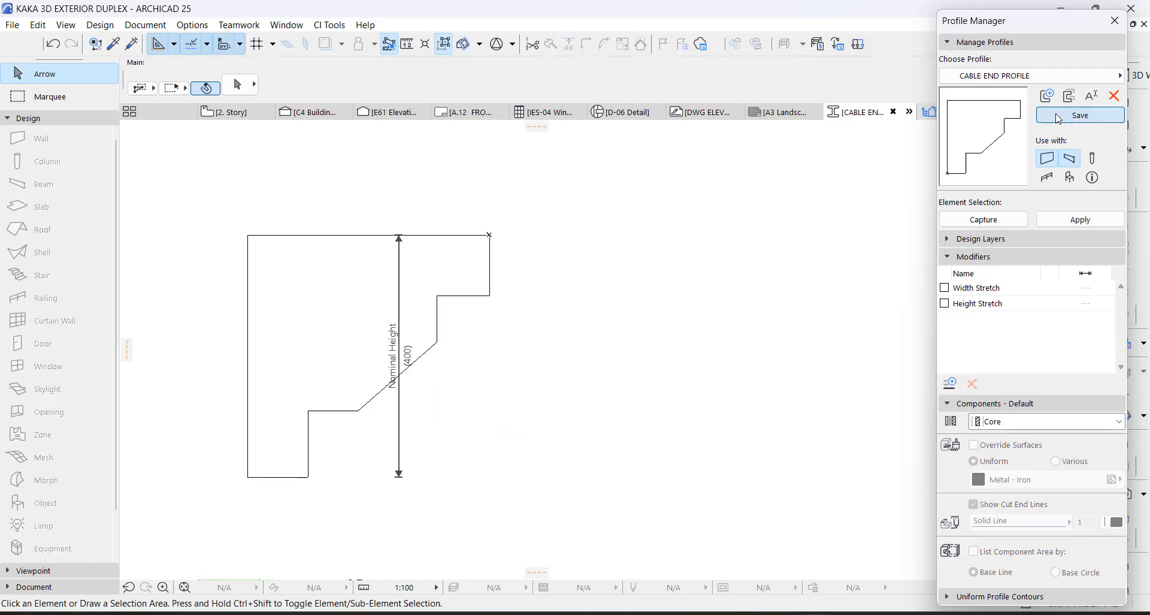
left_click(1115, 22)
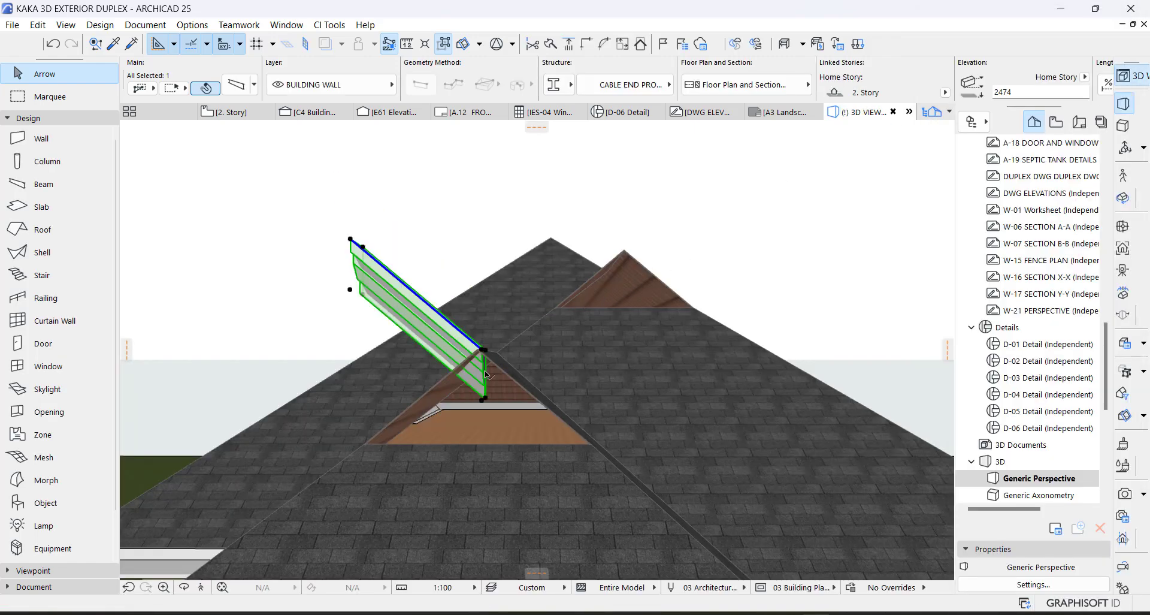
Move the beam on the 2. Story plan along the ridge centerline so its front edge lies on the horizontal gable line
scroll(482, 365, "up", 1)
key("F2")
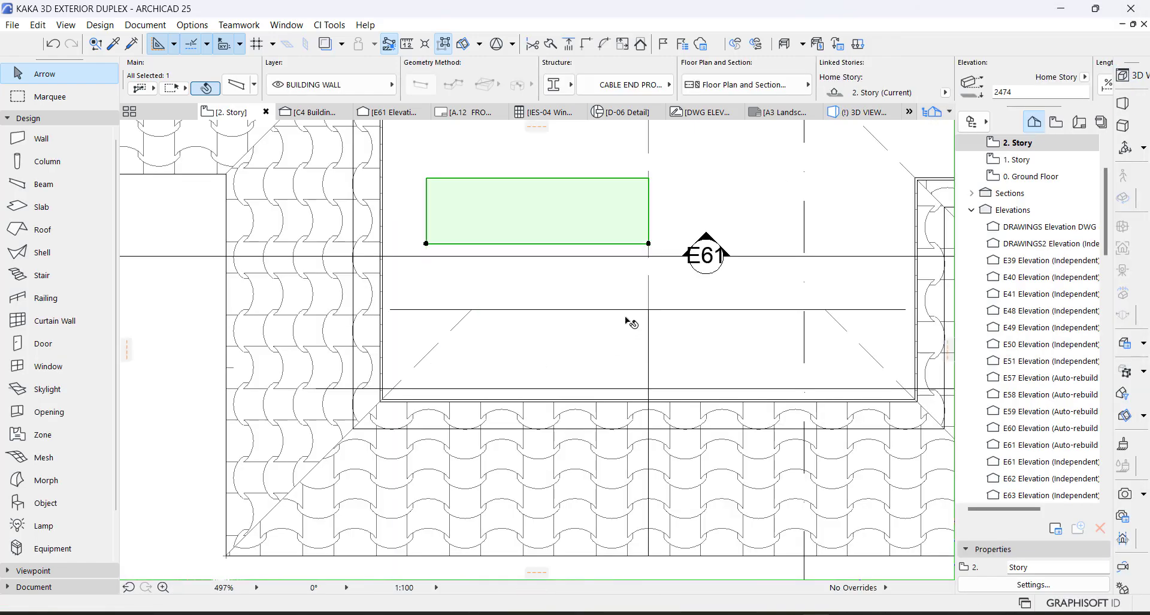
key("ctrl+d")
left_click(650, 245)
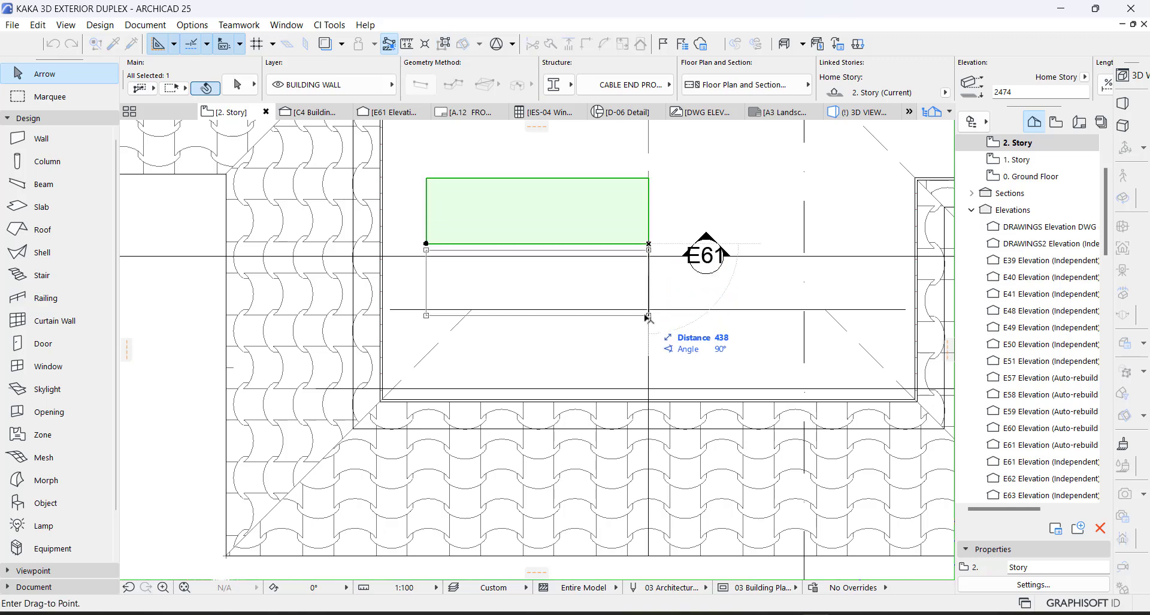
left_click(648, 316)
key("F3")
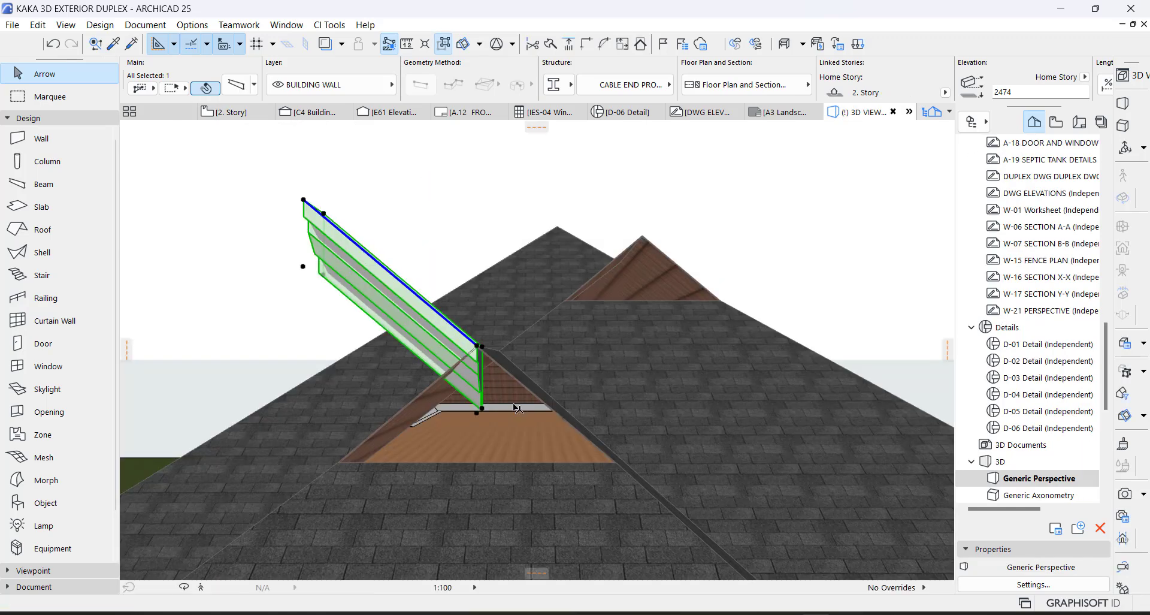
Lower the beam's raised end in 3D to slope it about 40° down along the front gable's left edge
middle_click_drag(516, 406, 482, 438)
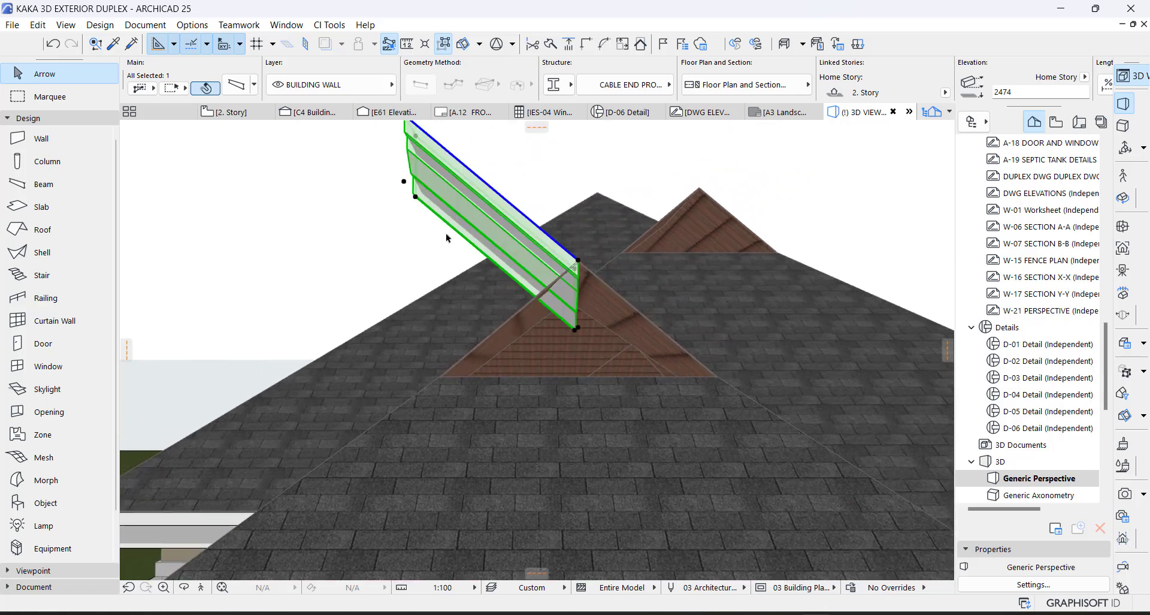
middle_click_drag(415, 199, 403, 240)
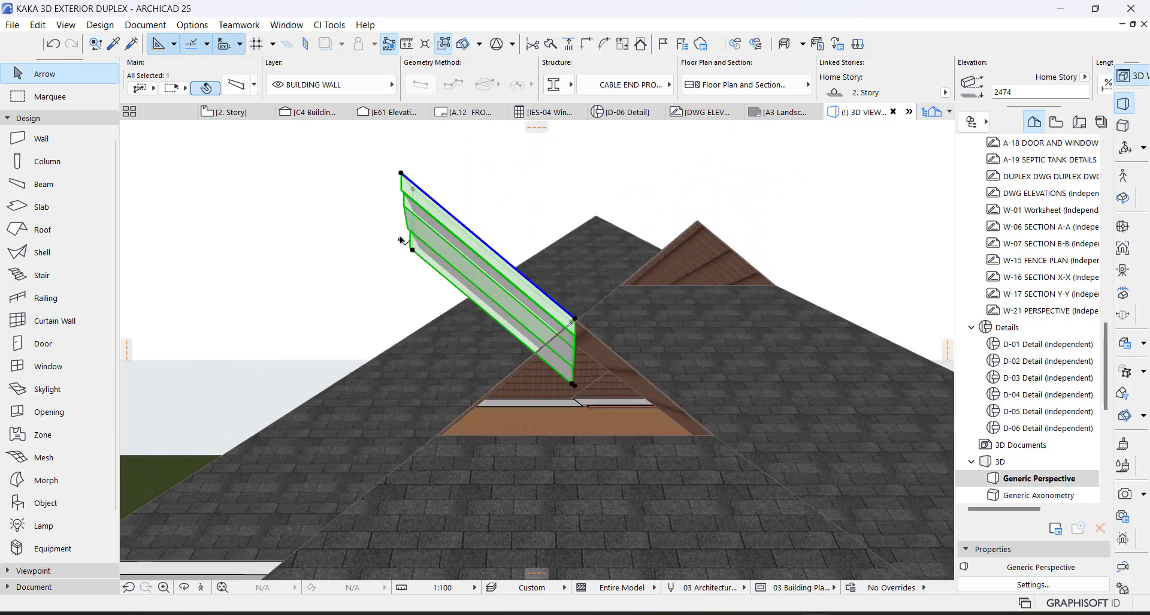
left_click(401, 174)
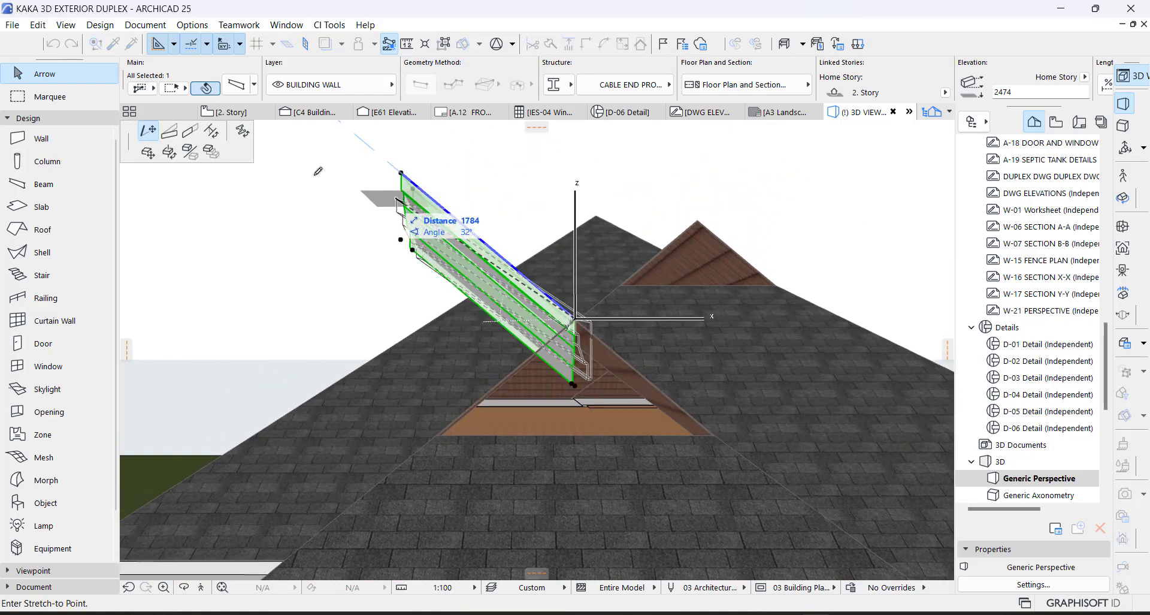
left_click(177, 135)
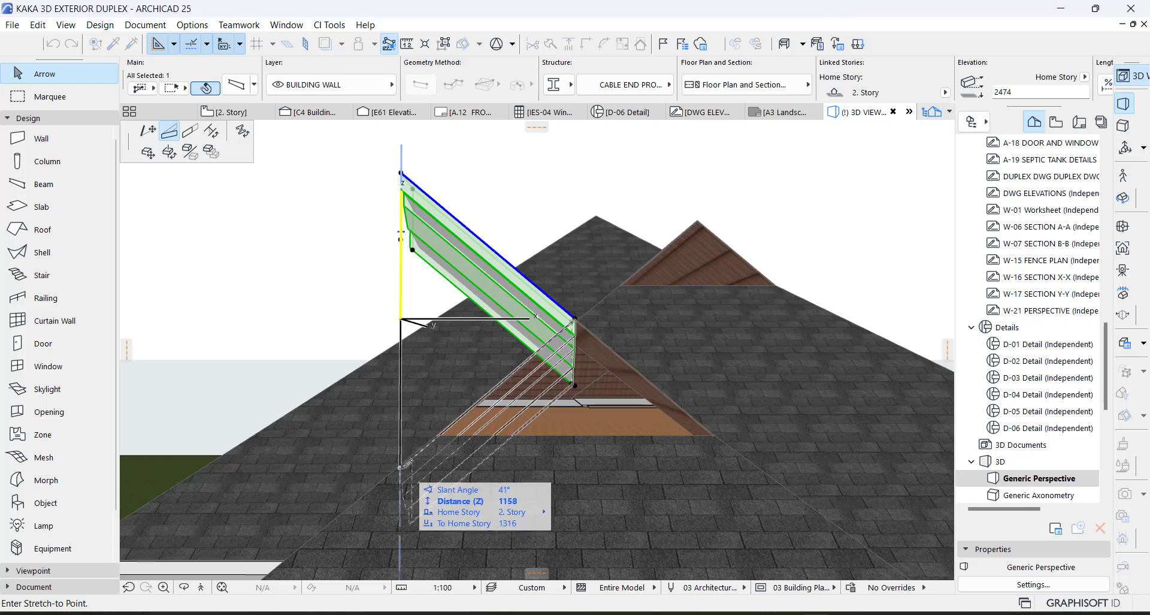
middle_click_drag(404, 465, 404, 431)
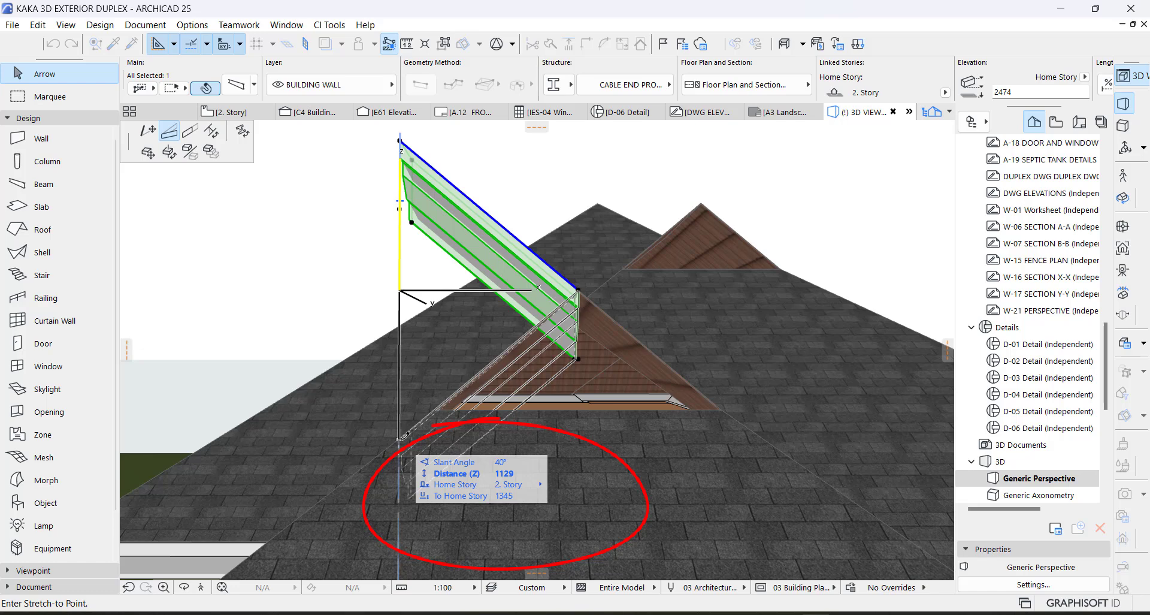
left_click(405, 437)
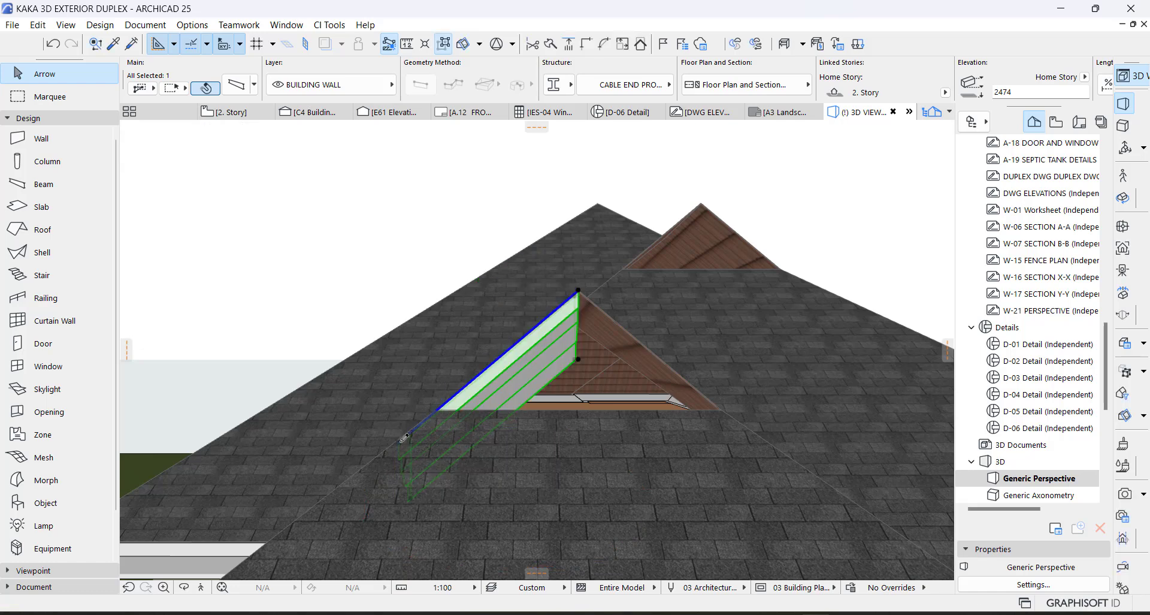
Shorten the beam on plan to about 1075 mm so it ends at the gable's left corner, and deselect it in 3D
key("F2")
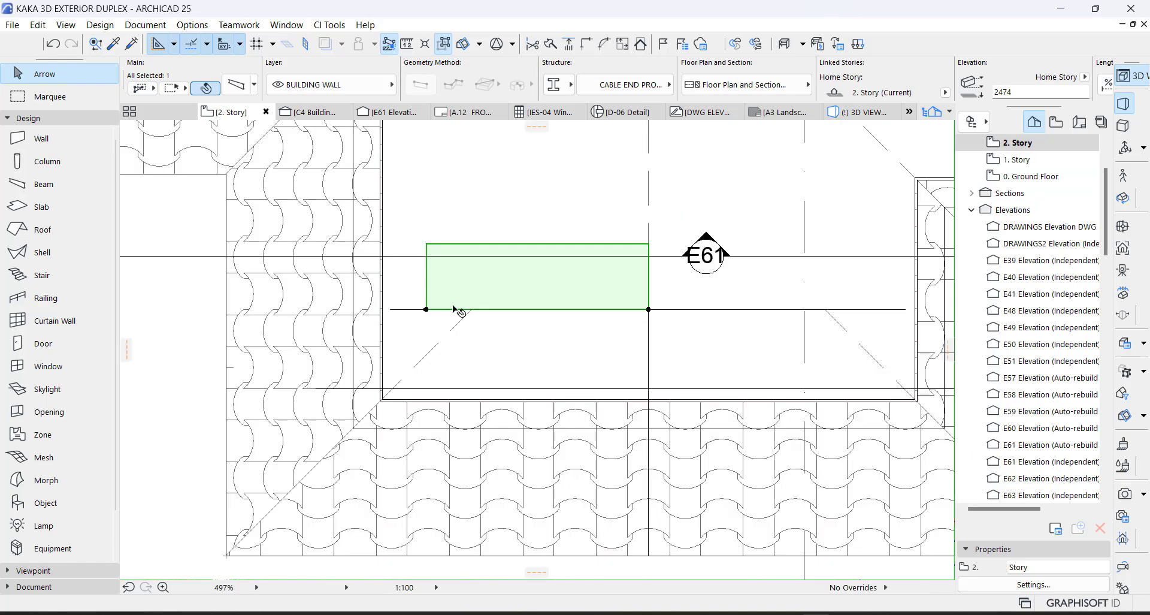
left_click(426, 309)
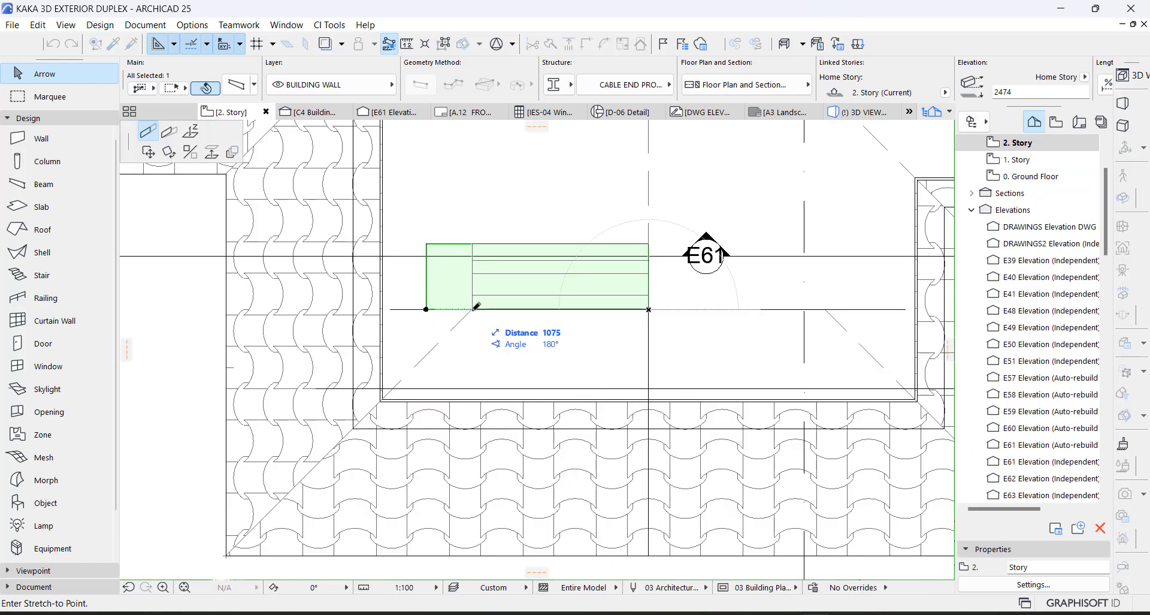
left_click(472, 309)
key("F3")
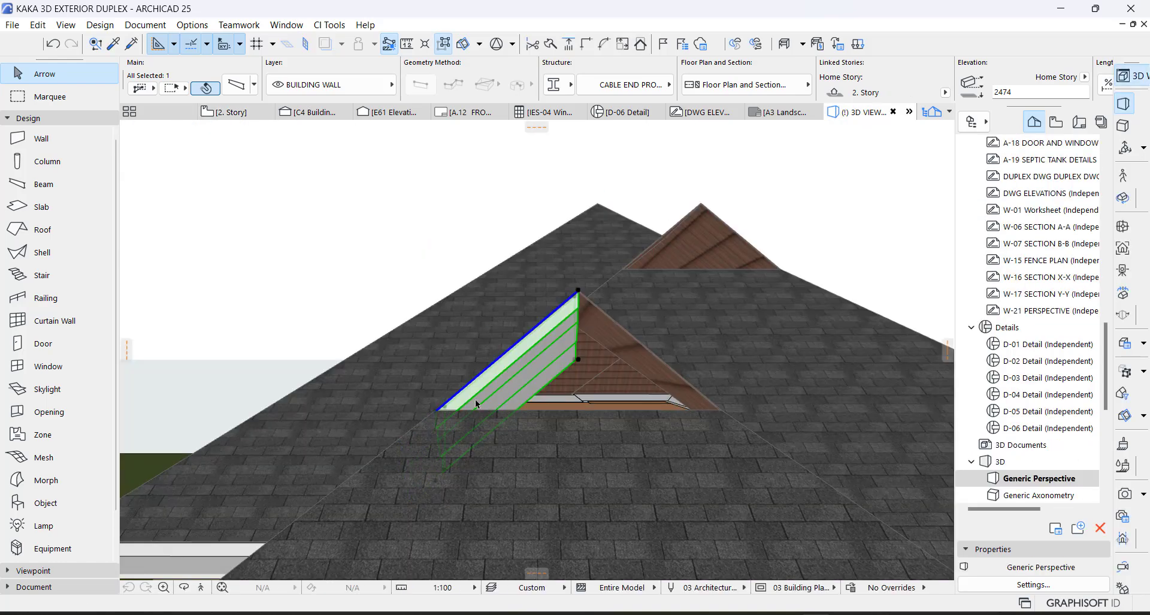
key("Escape")
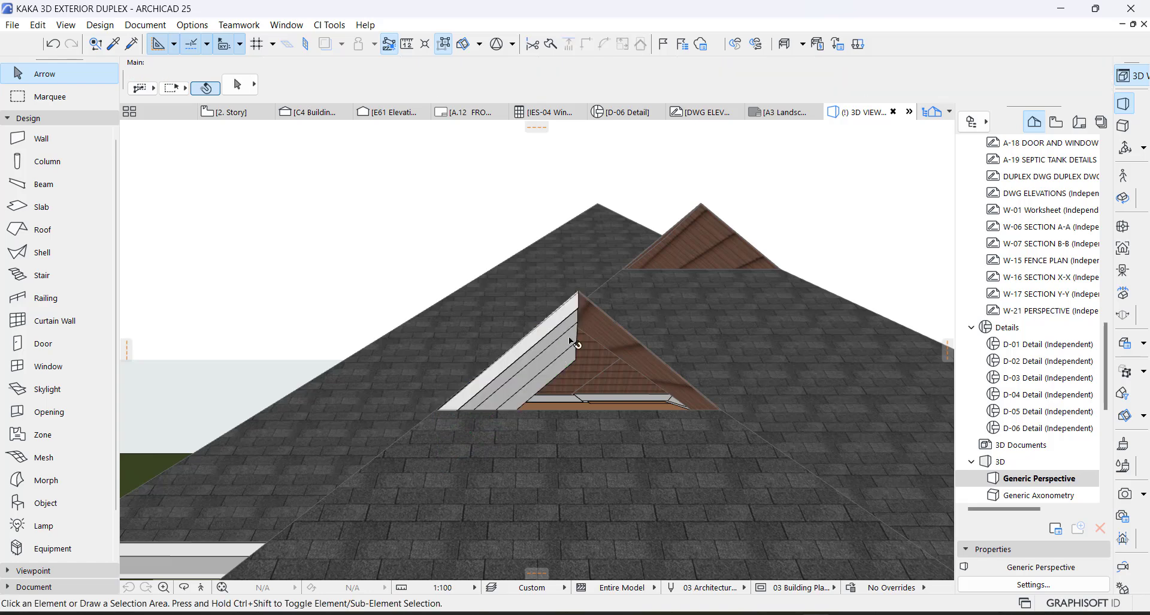
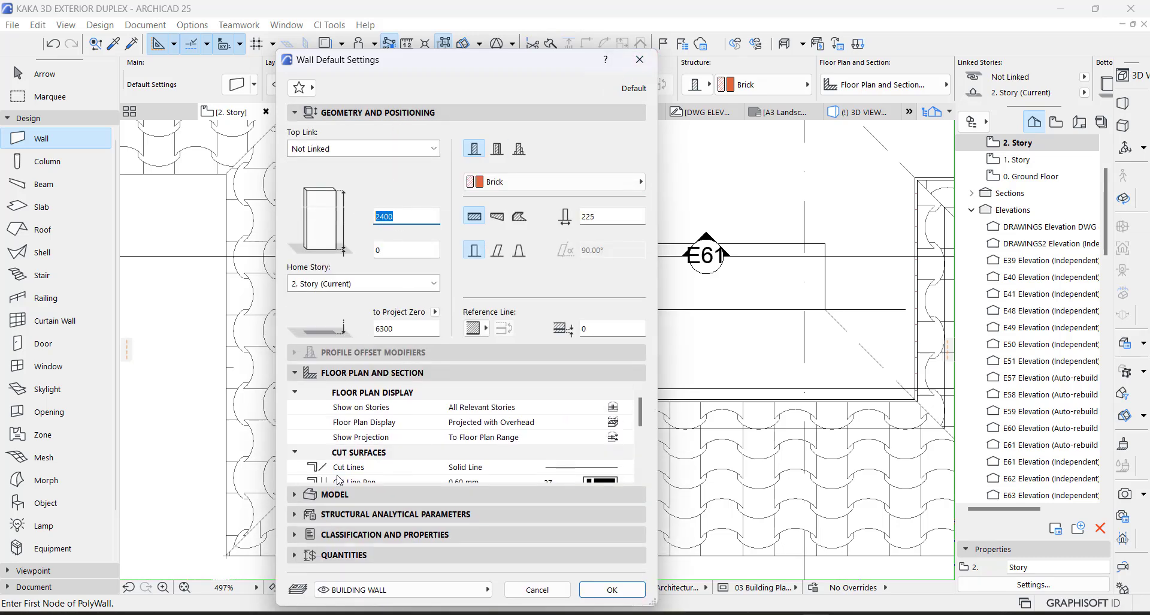
Override the wall's default surfaces with Paint - Titanium White and accept the wall settings
left_click(330, 495)
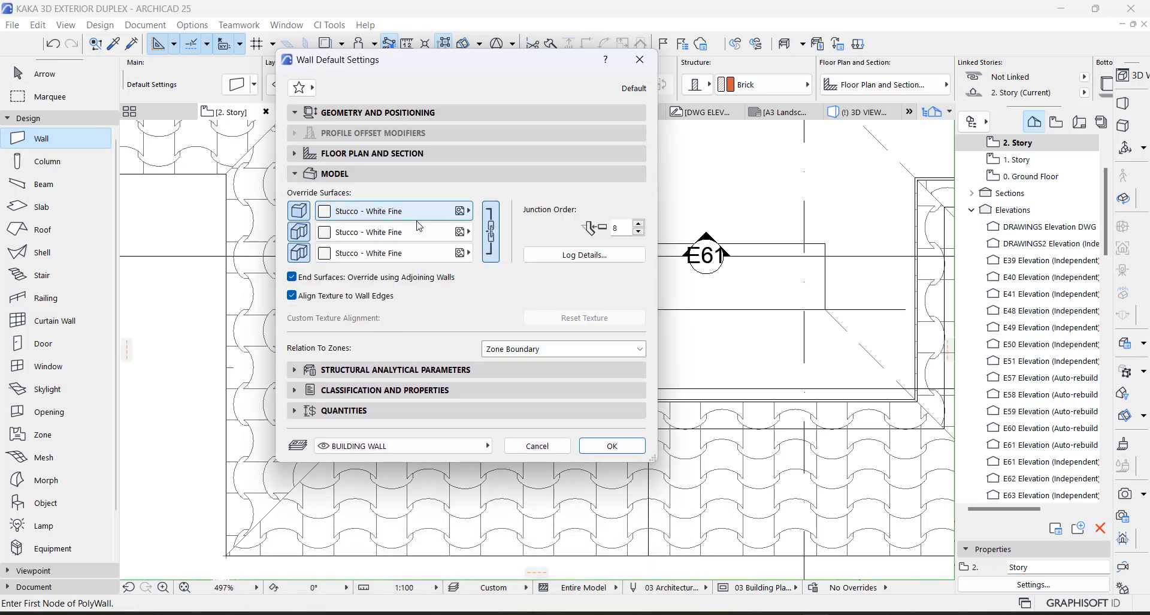
left_click(417, 220)
scroll(626, 319, "up", 5)
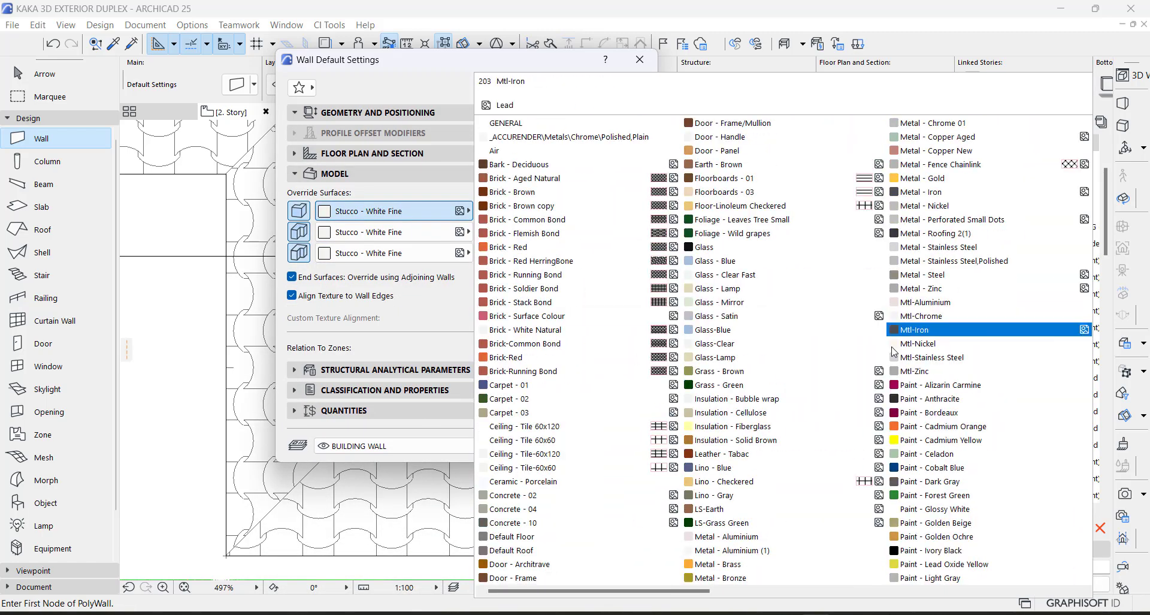
key("Left")
key("Down")
key("Down")
key("Down")
key("Down")
key("Down")
key("Down")
key("Down")
key("Down")
key("Down")
key("Down")
key("Down")
key("Down")
key("Up")
key("Up")
key("Up")
key("Up")
key("Up")
key("Up")
key("Up")
key("Up")
key("Up")
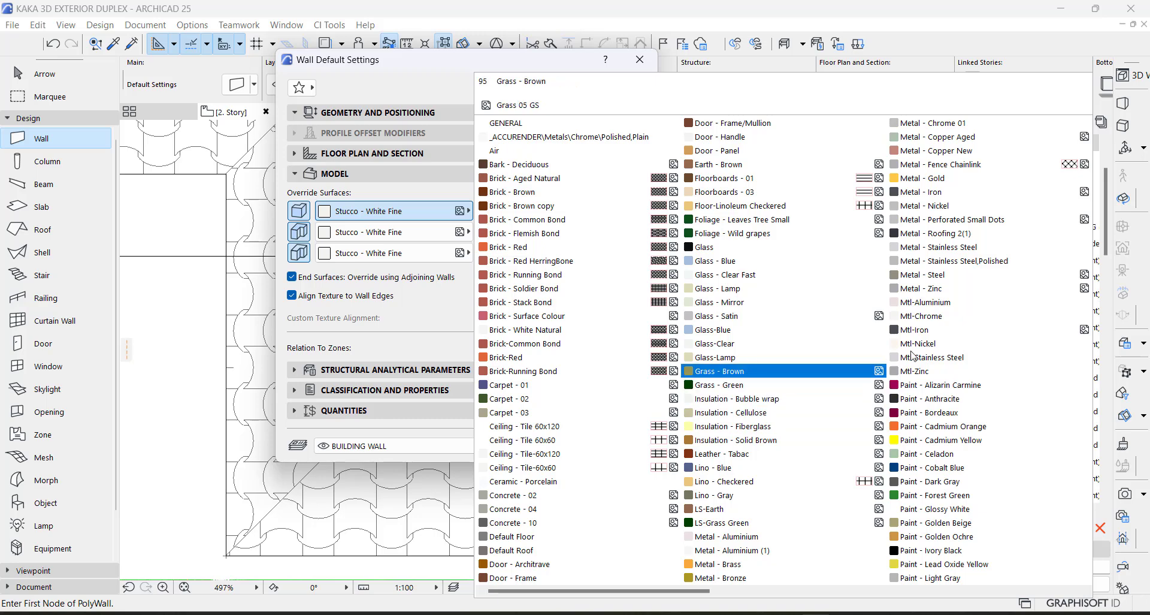
scroll(912, 354, "down", 3)
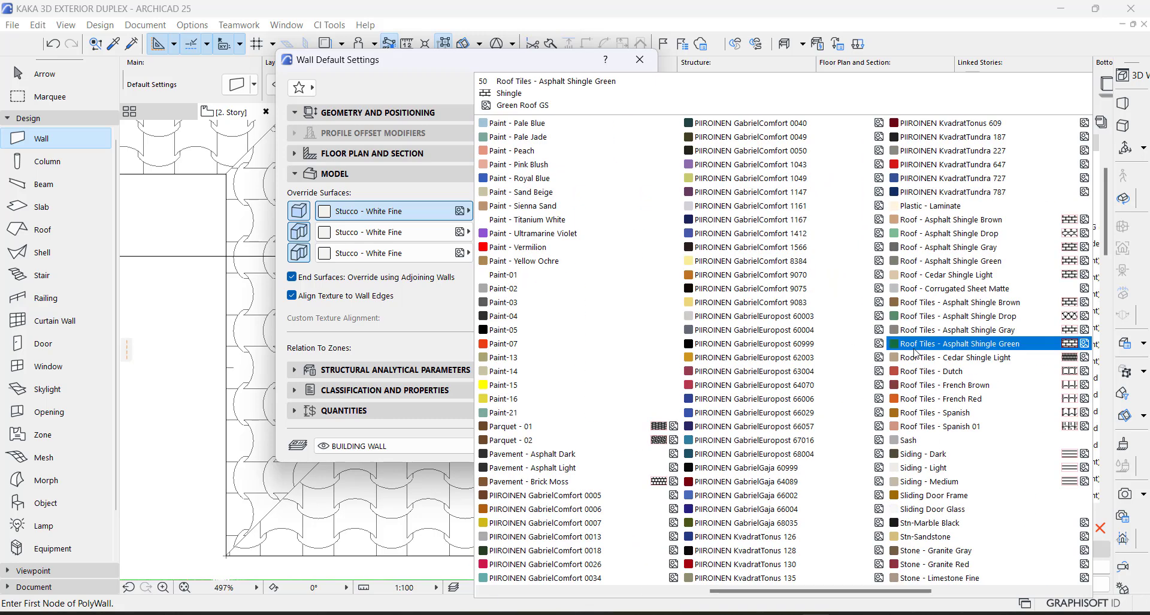
left_click(521, 230)
left_click(618, 446)
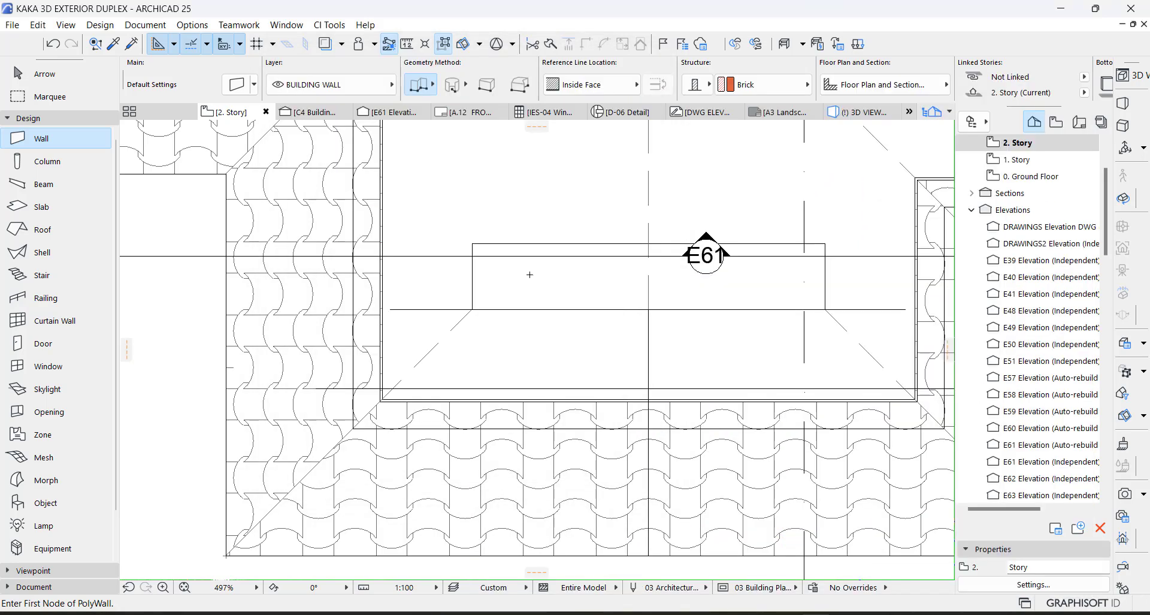
Draw a wall along the gable beams' rear edge on plan, flipped so its thickness lies behind that line, and show it in 3D
left_click(473, 243)
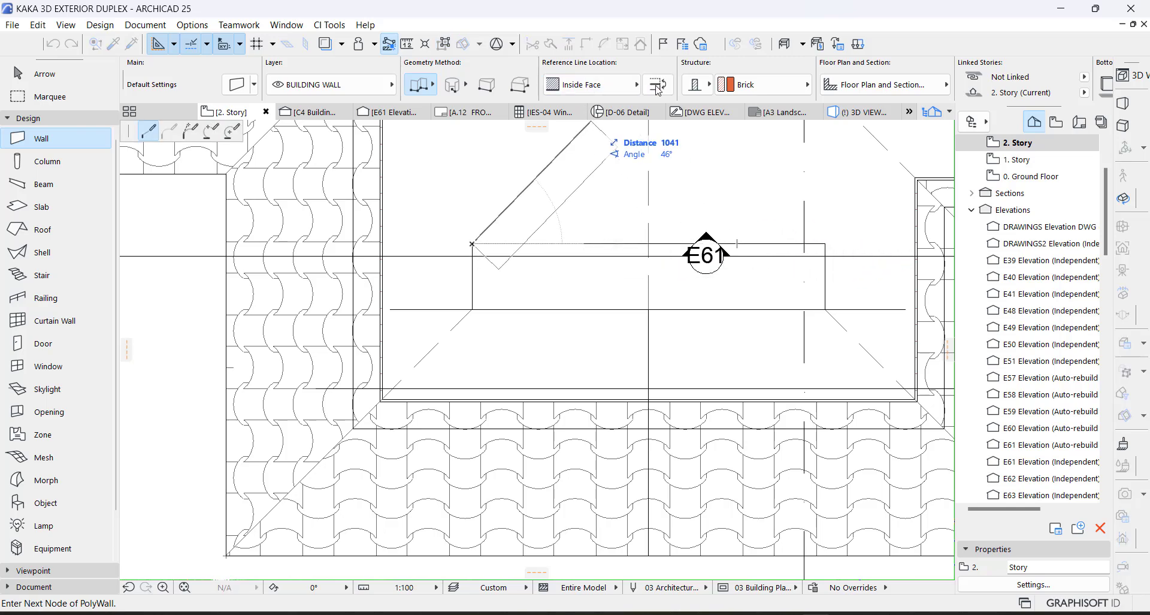
right_click(826, 244)
left_click(850, 356)
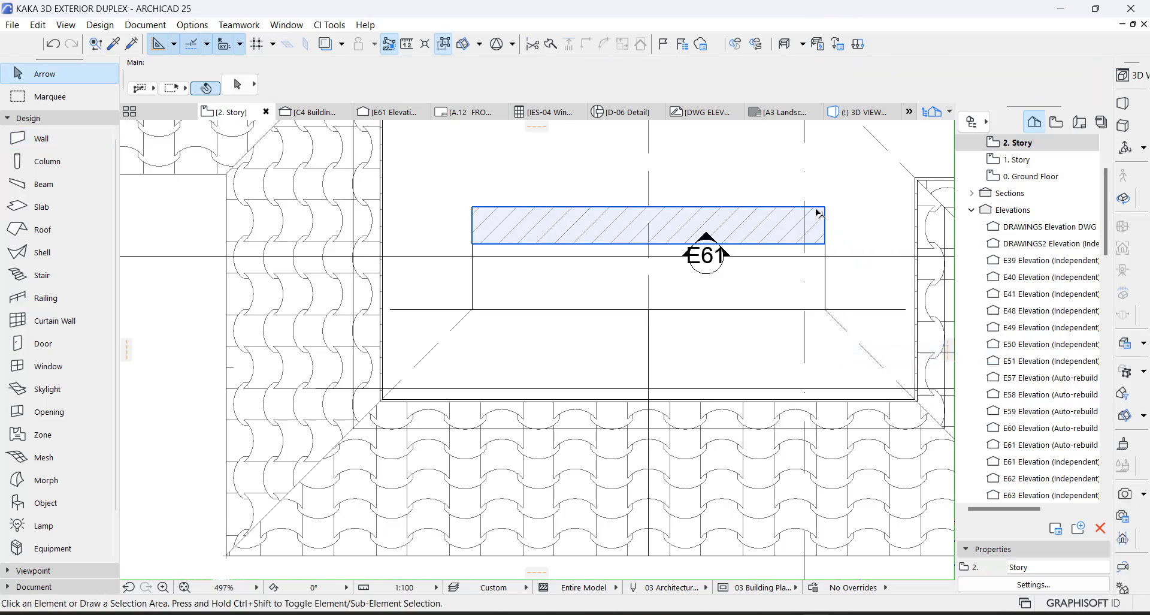
right_click(821, 223)
left_click(886, 478)
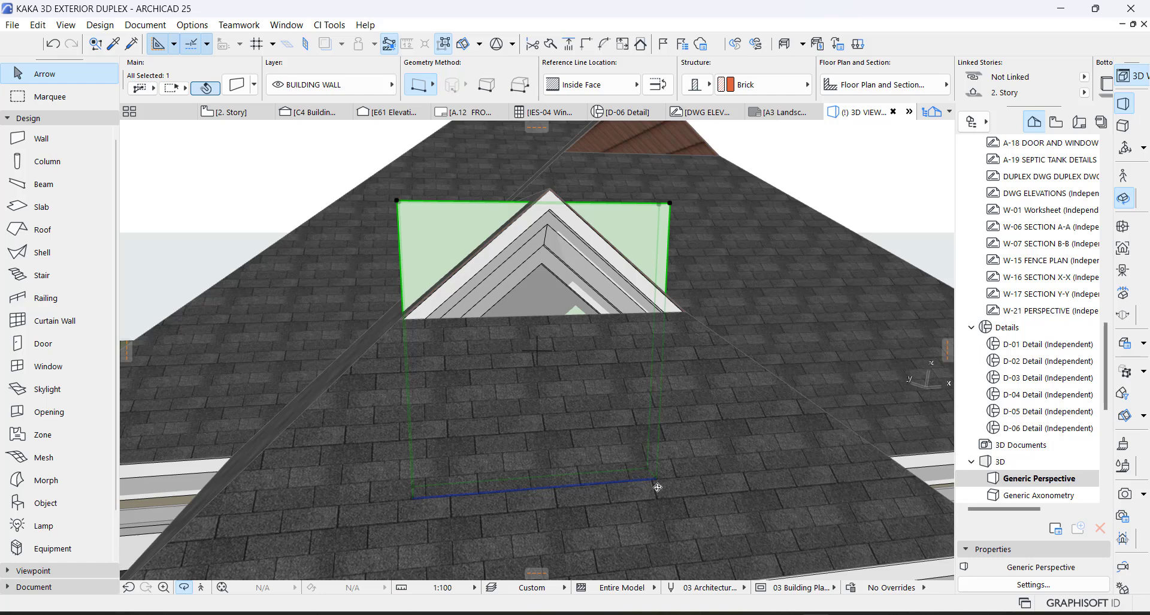
Raise the wall's bottom level in 3D to about the base of the gable opening, and deselect the wall
left_click(658, 484)
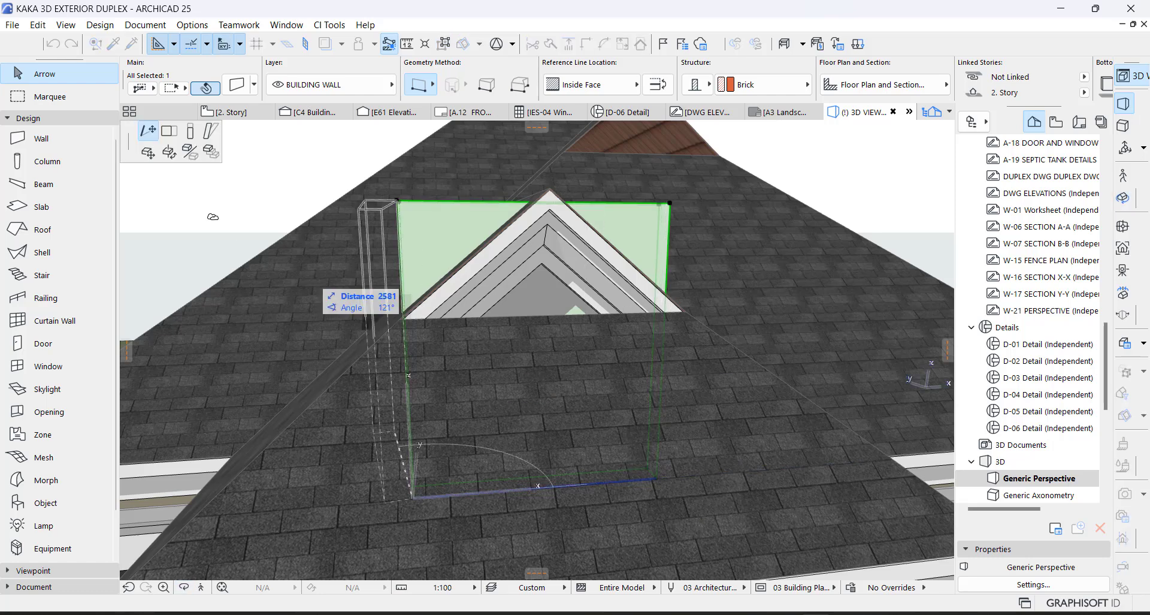
left_click(190, 130)
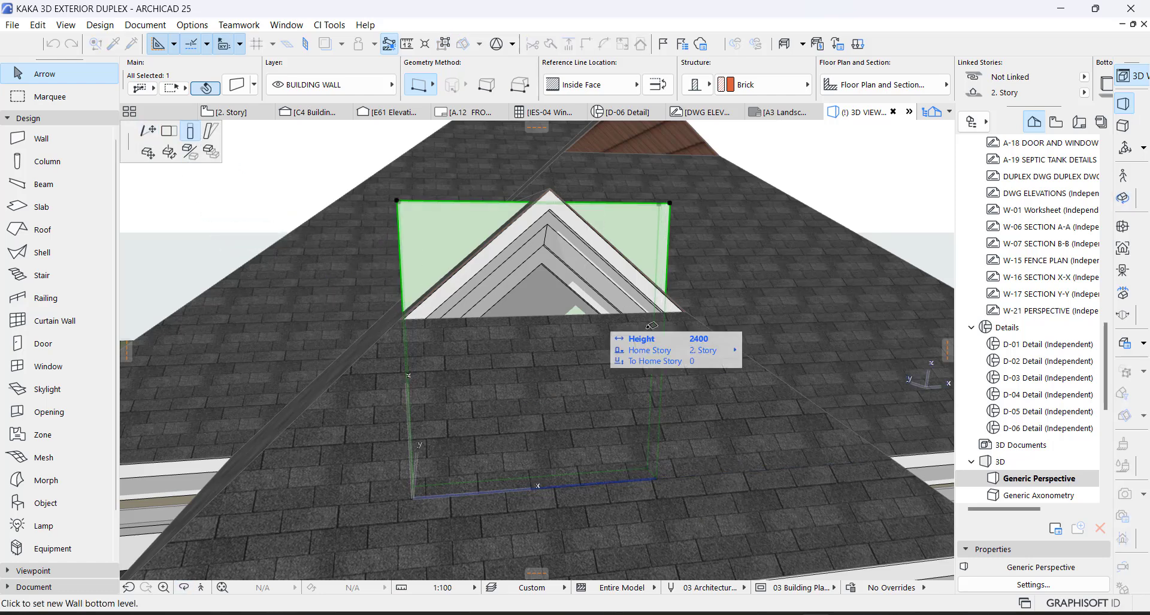
left_click(686, 327)
key("Escape")
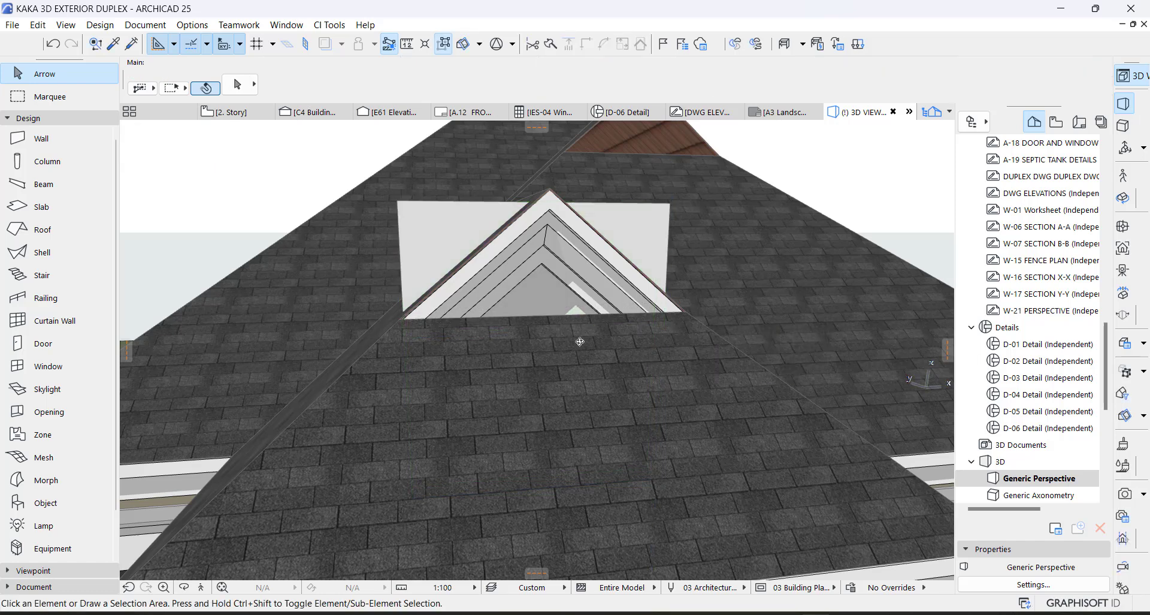
middle_click_drag(580, 342, 531, 303, "shift")
scroll(566, 309, "up", 3)
left_click(527, 298)
left_click(527, 299)
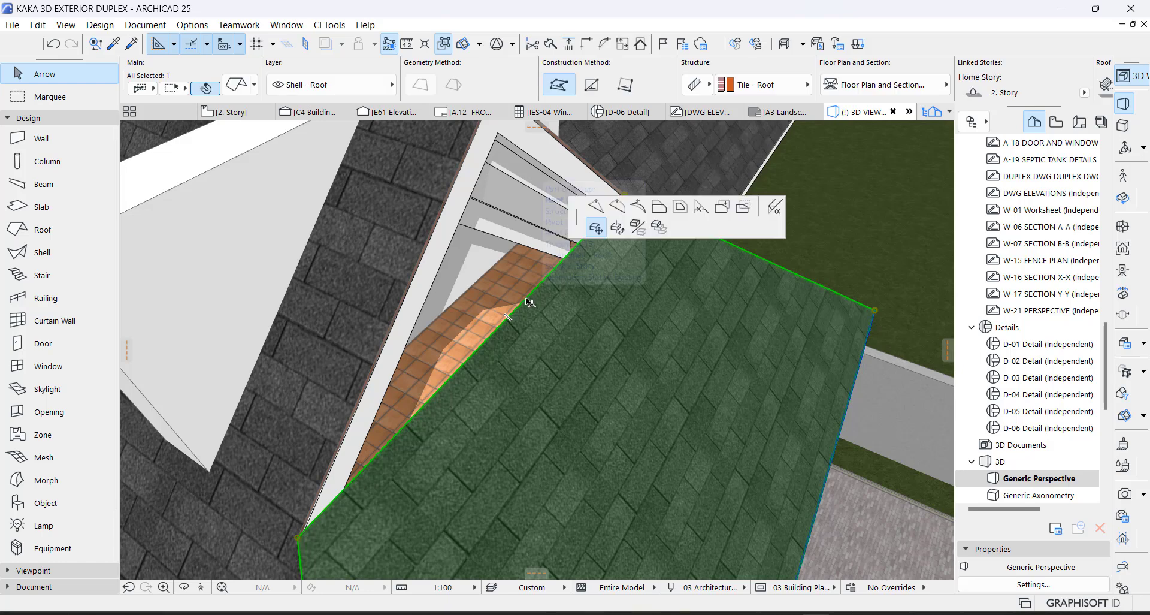
left_click(209, 131)
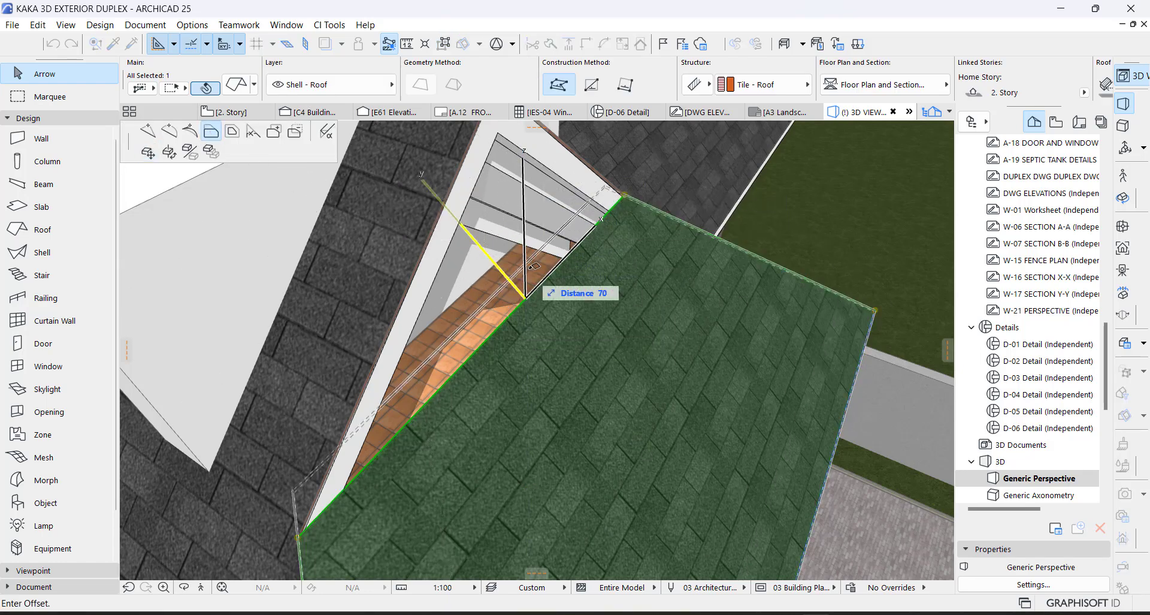
key("Escape")
left_click(509, 318)
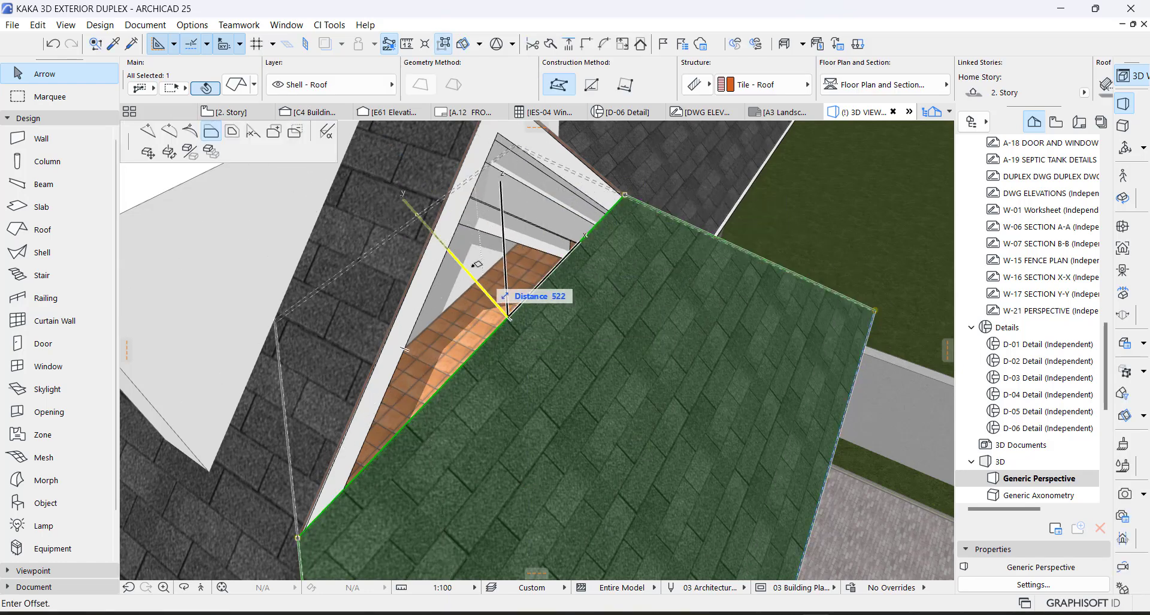
middle_click_drag(223, 370, 294, 415)
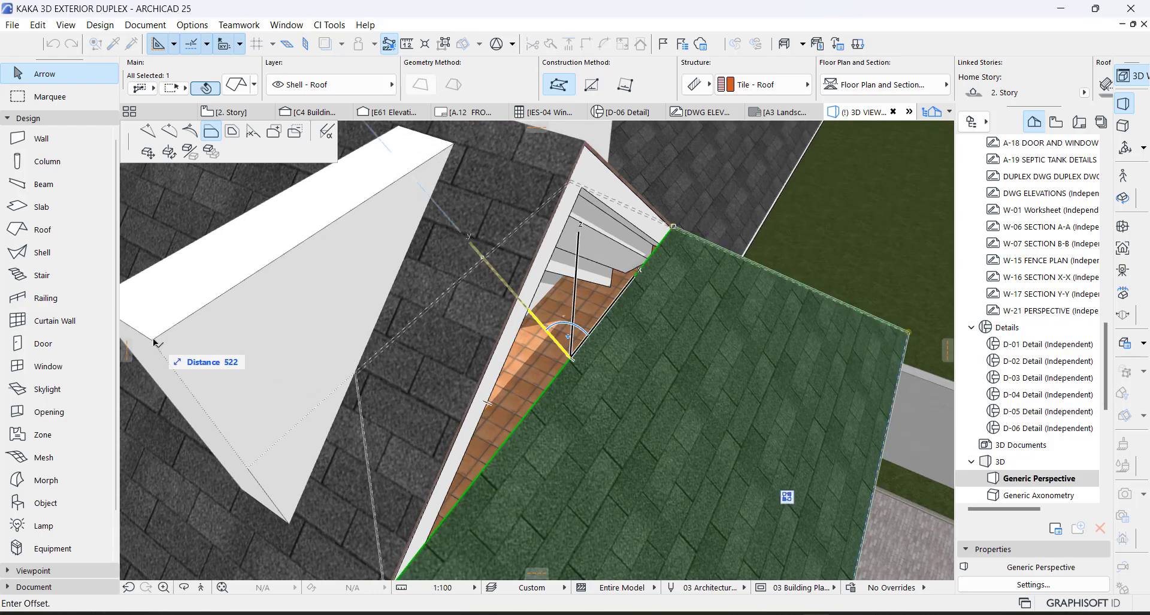
key("Escape")
key("Escape")
Move both gable beams, the wall and the horizontal gable line forward on the 2. Story plan to the line behind the front eave tiles
middle_click_drag(581, 393, 663, 342, "shift")
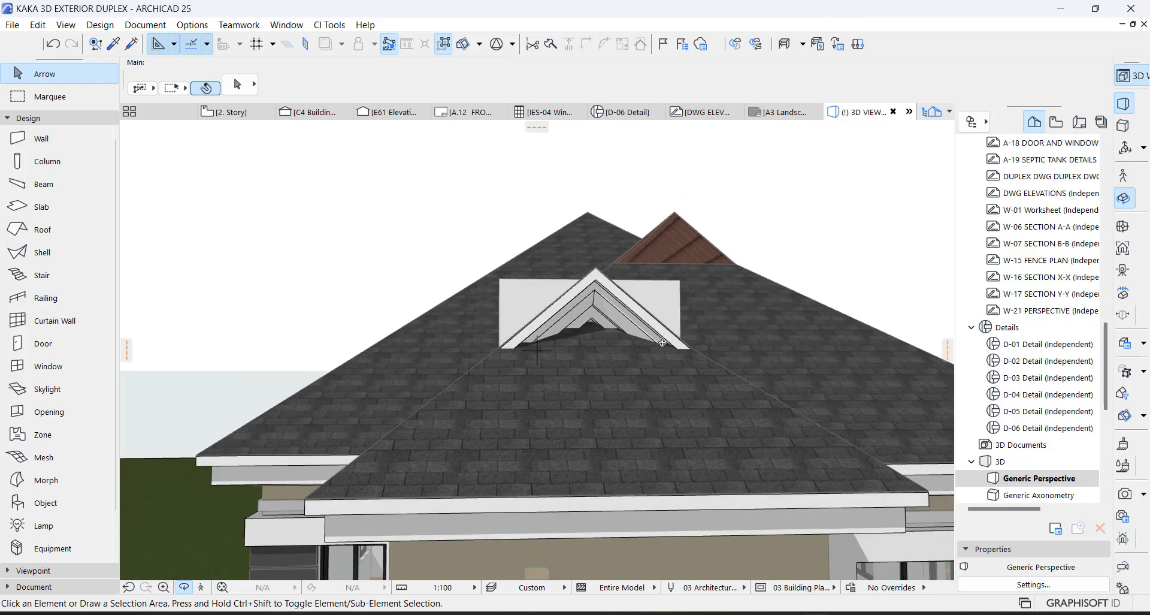
key("F2")
scroll(544, 267, "down", 3)
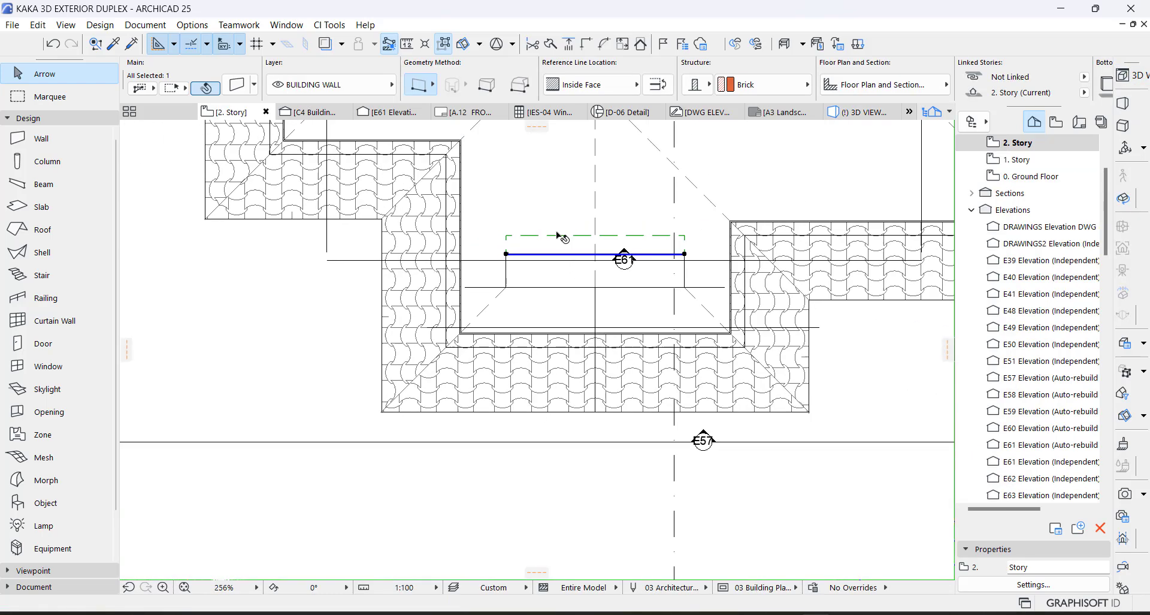
key("Escape")
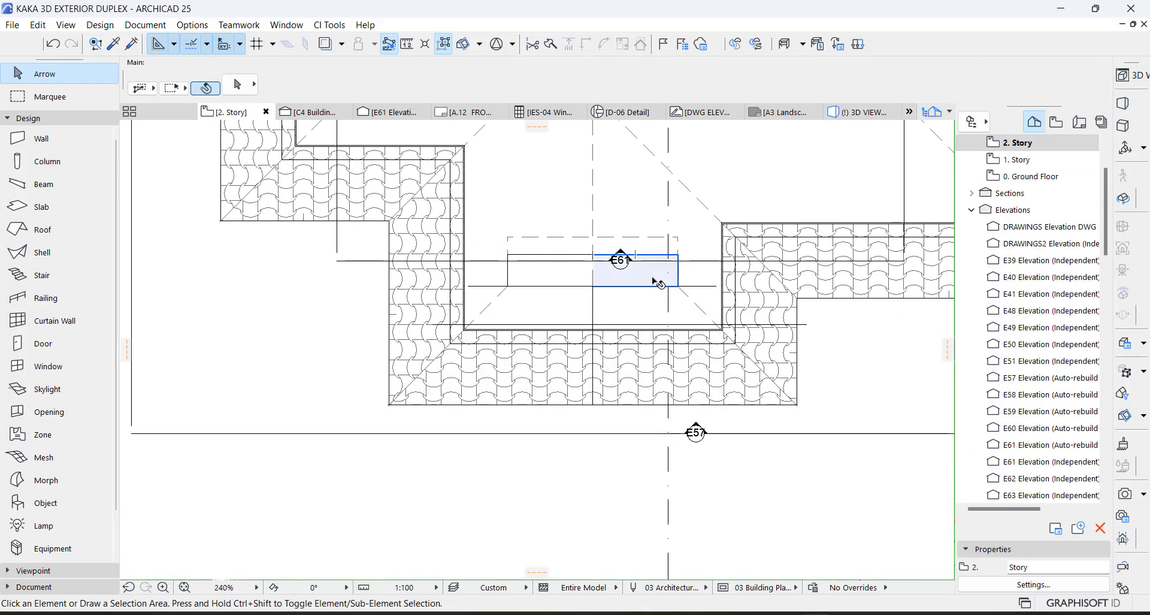
left_click(659, 281)
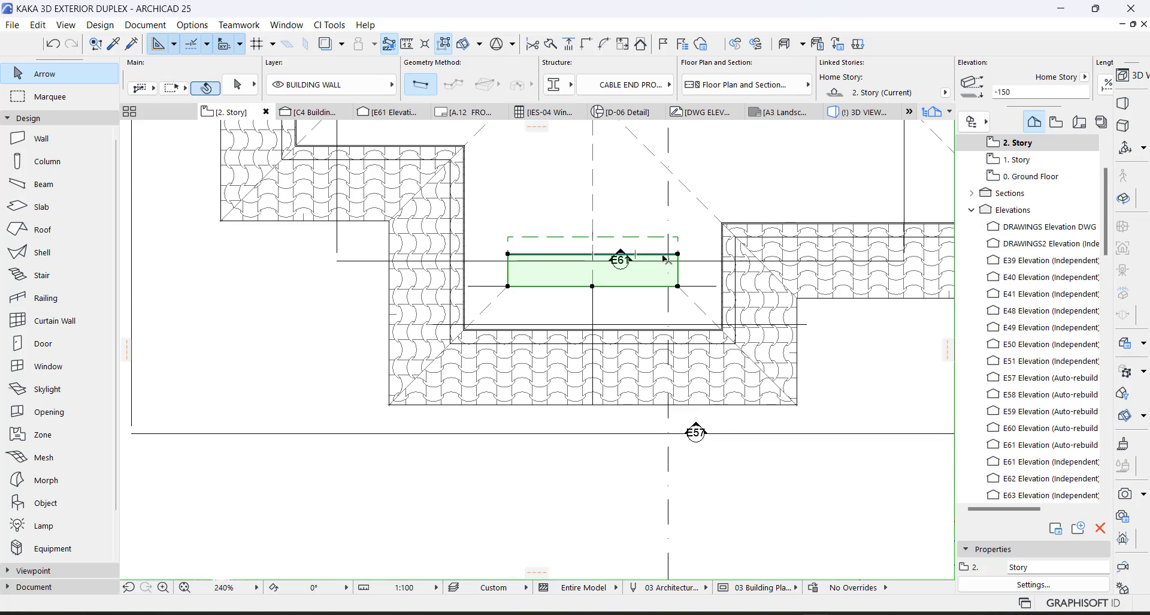
left_click(642, 255, "shift")
scroll(662, 277, "up", 2)
left_click(700, 292, "shift")
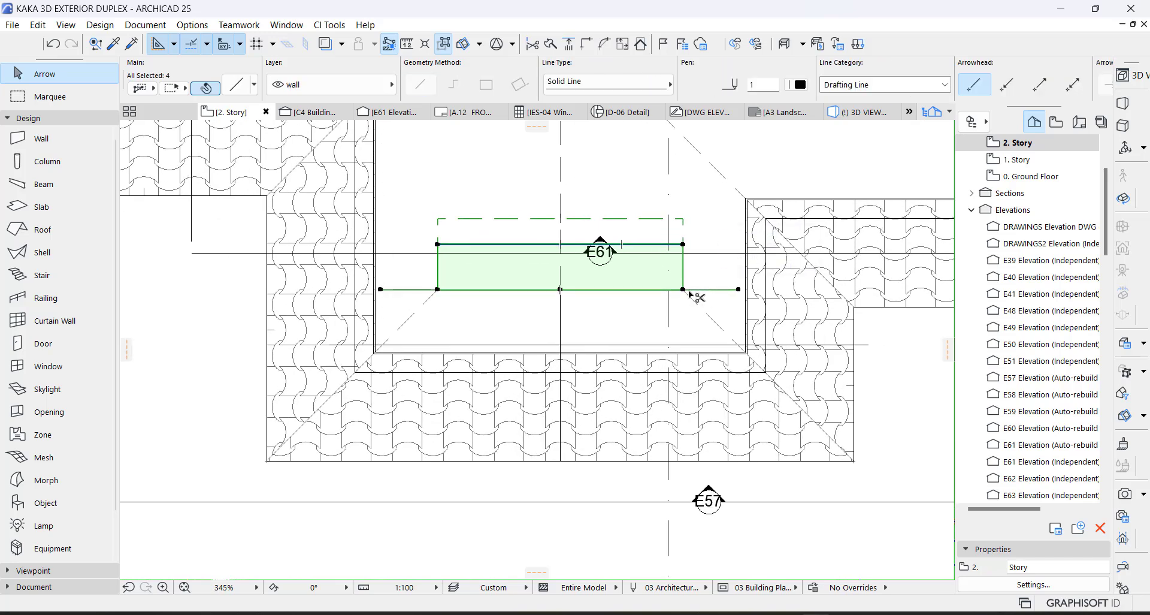
left_click_drag(683, 289, 683, 352)
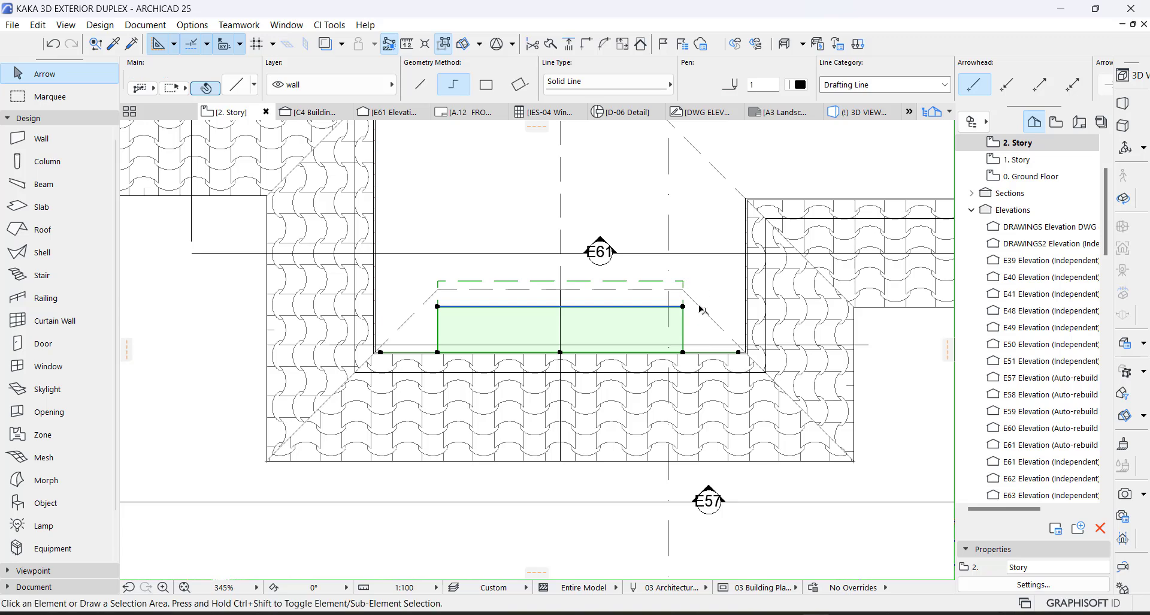
key("Escape")
Offset the front edge of the gable's right roof plane forward to the beams' front line
left_click(688, 300)
scroll(683, 302, "up", 3)
scroll(683, 302, "up", 2)
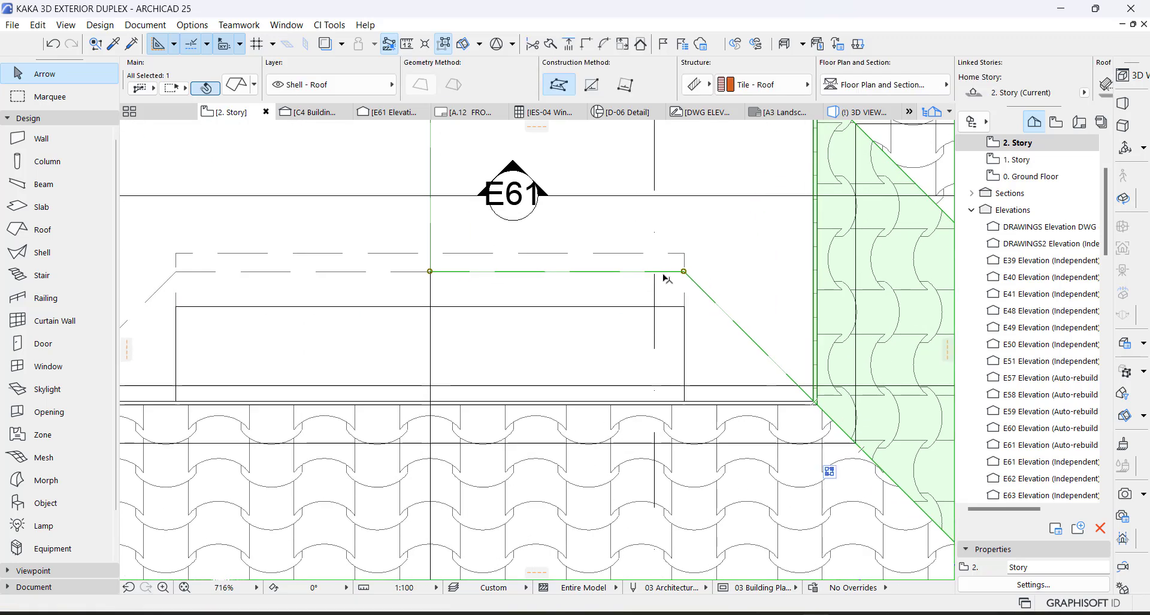
left_click(666, 274)
left_click(794, 341)
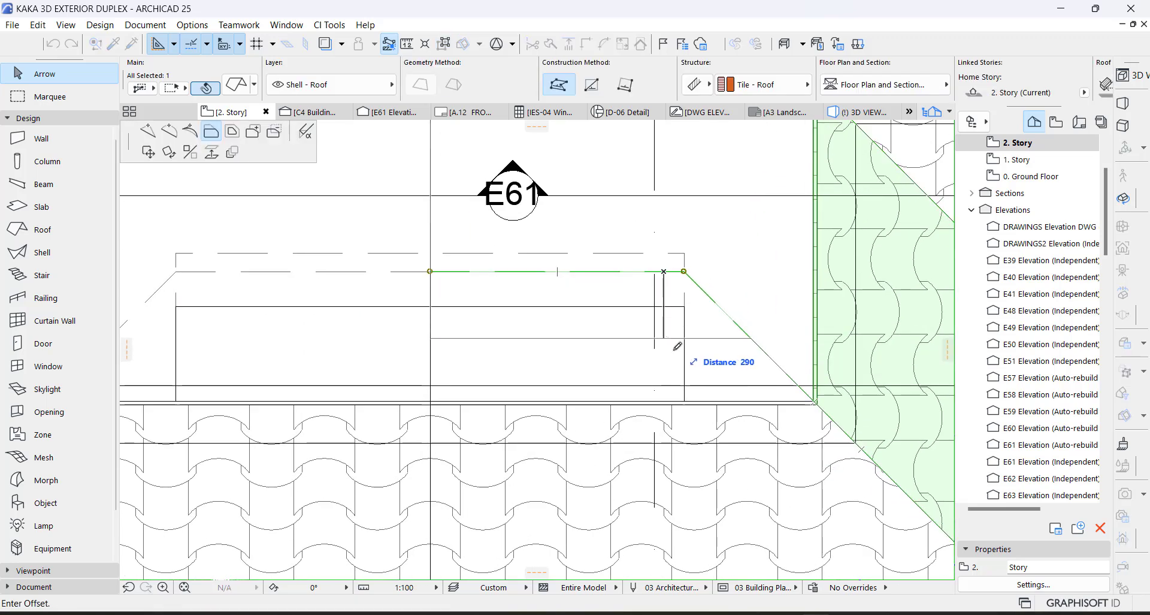
left_click(686, 393)
Offset the front edge of the gable's left roof plane forward about 541 mm to match the right plane, and deselect the roofs
middle_click_drag(596, 367, 709, 354)
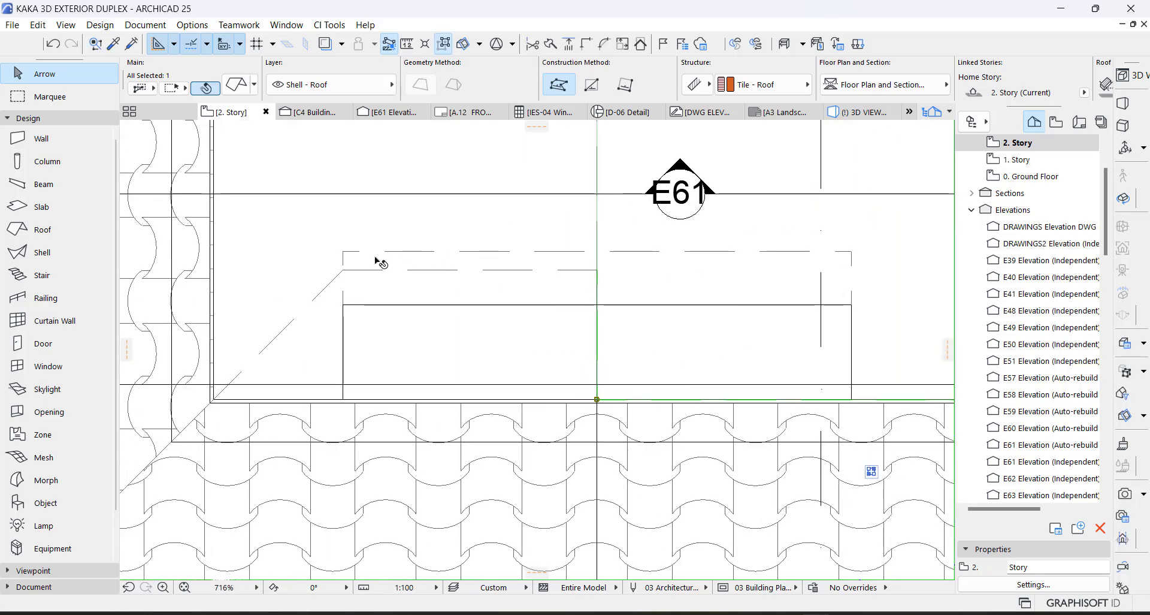
left_click(367, 272)
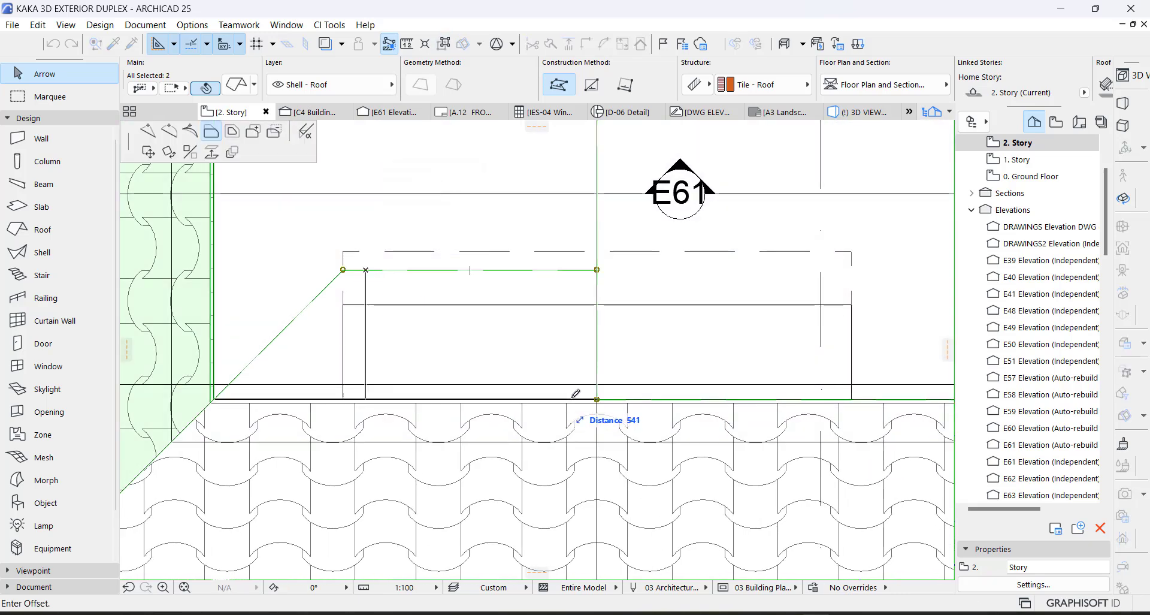
left_click(597, 397)
key("Escape")
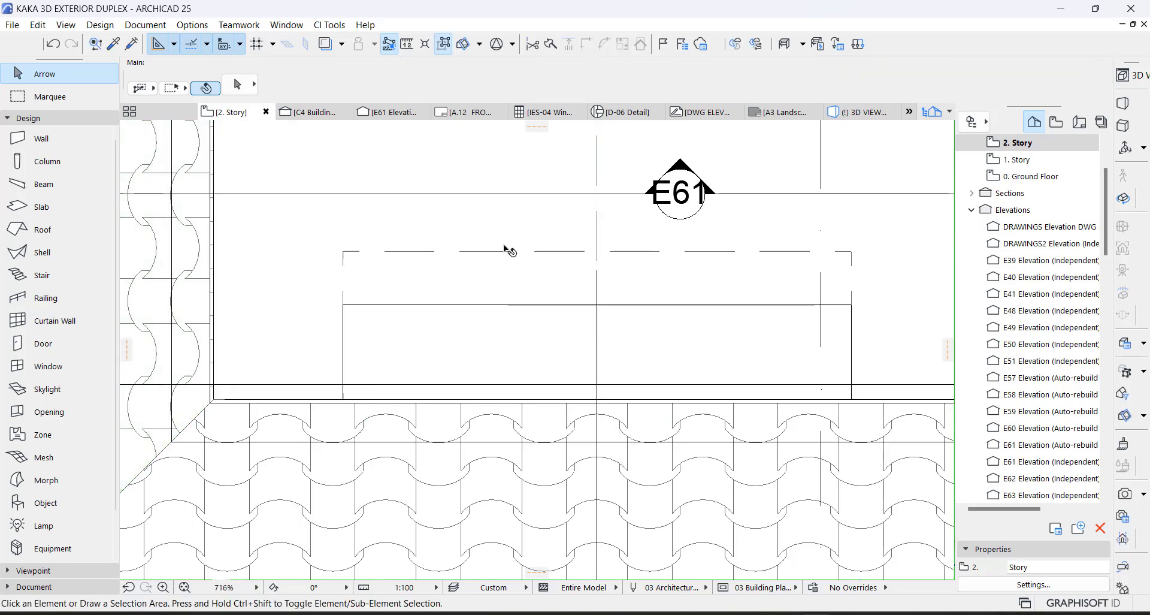
Check the gable in 3D, and move both beams and the wall further forward on plan to the next line over the eave tiles
scroll(653, 246, "down", 3)
key("F3")
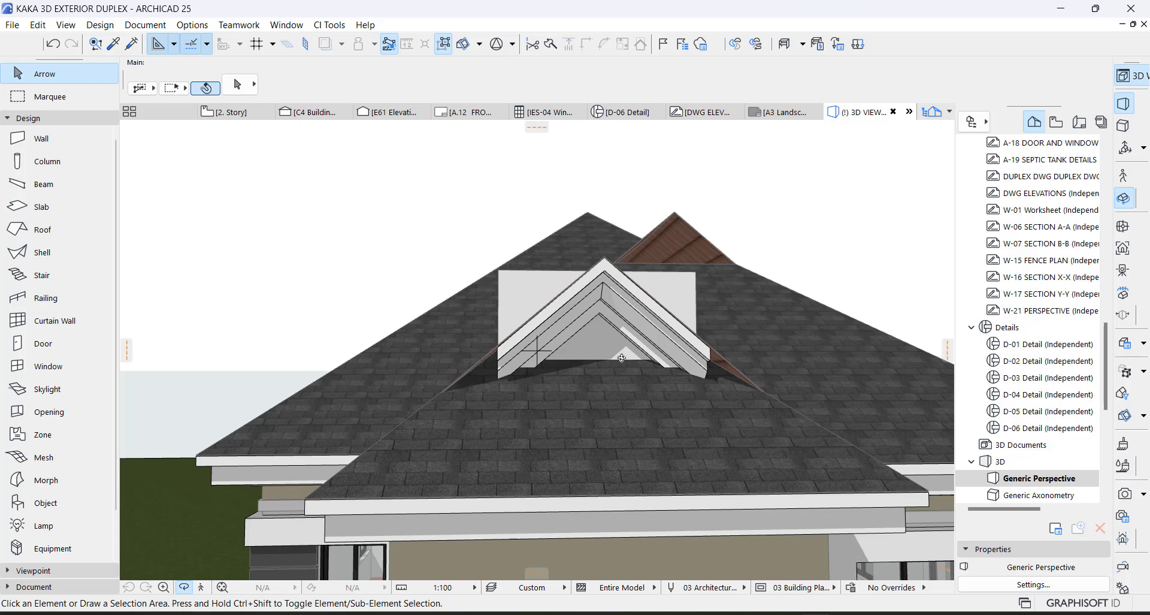
middle_click_drag(622, 358, 597, 287, "shift")
scroll(565, 275, "up", 2)
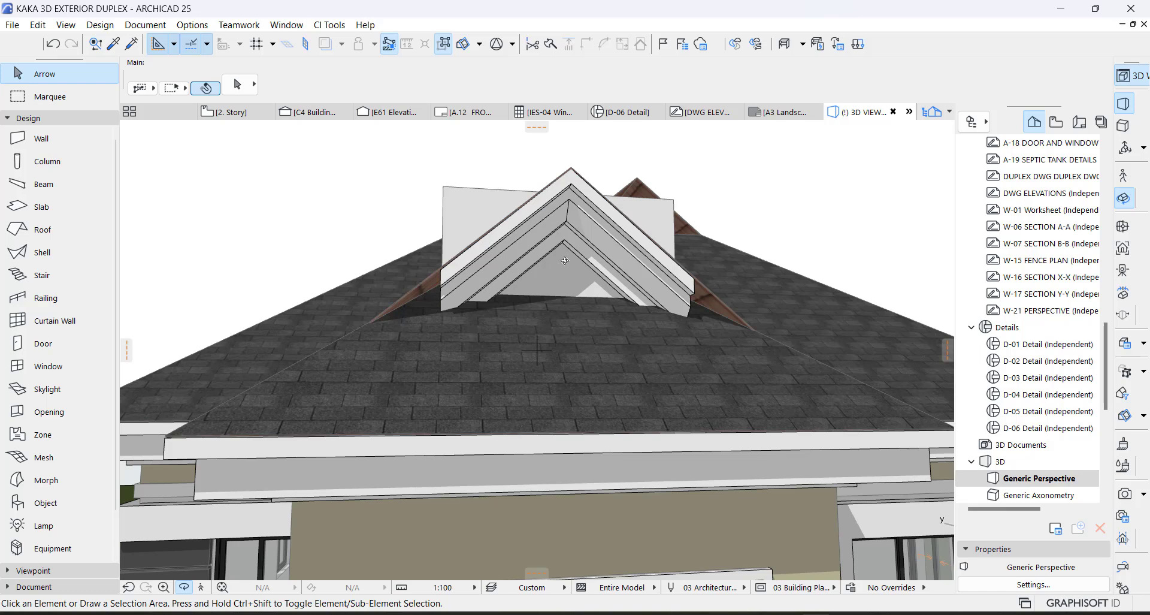
key("F2")
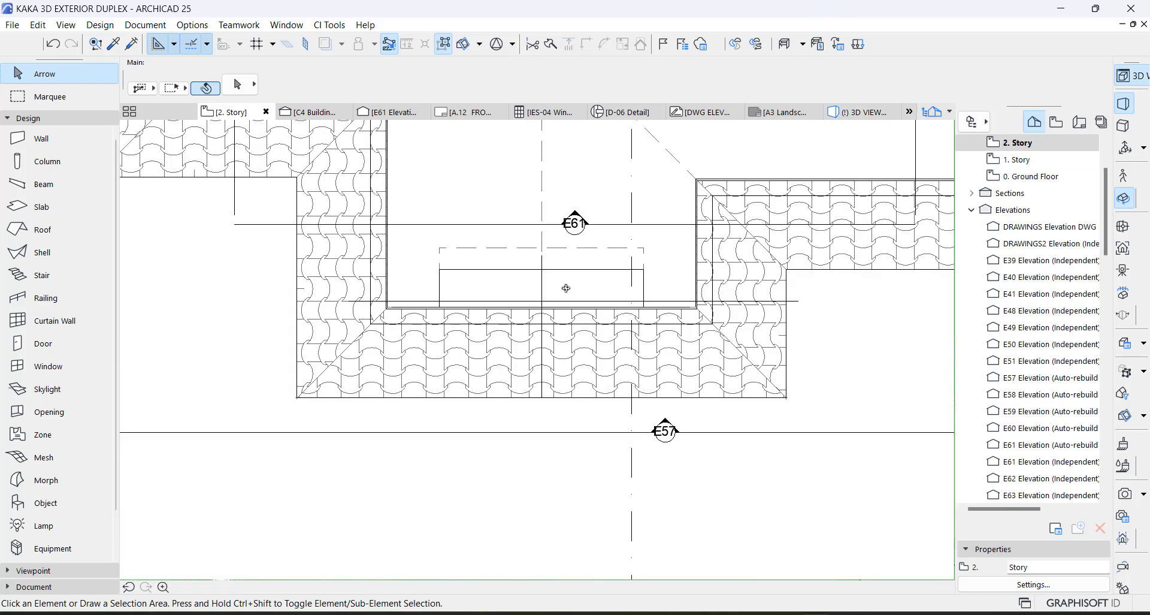
left_click(645, 300)
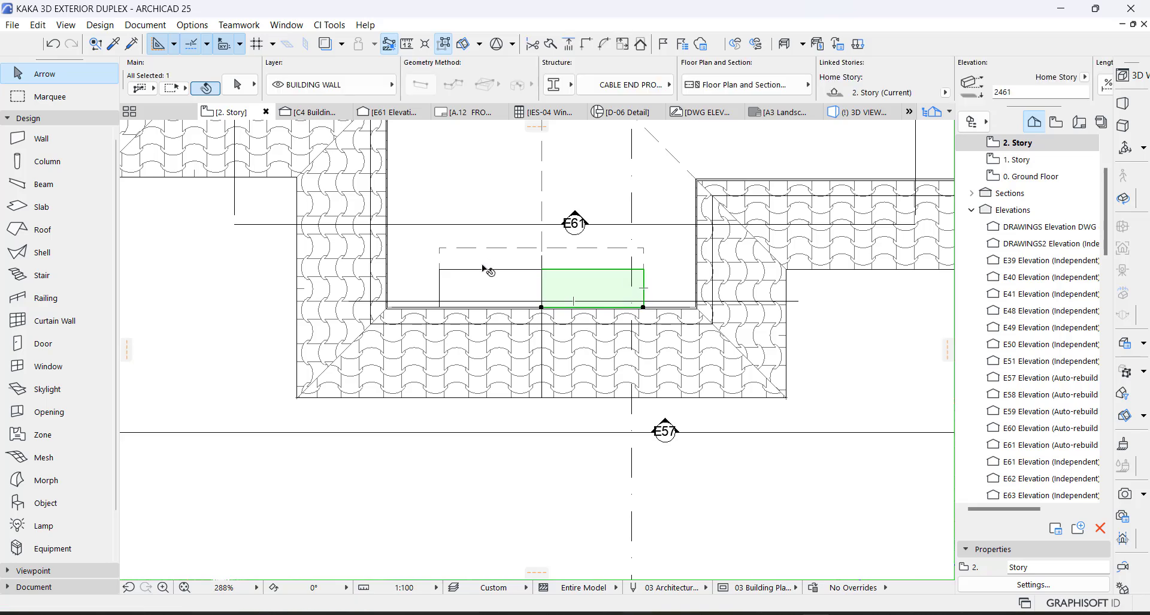
left_click(483, 269, "shift")
left_click(440, 286, "shift")
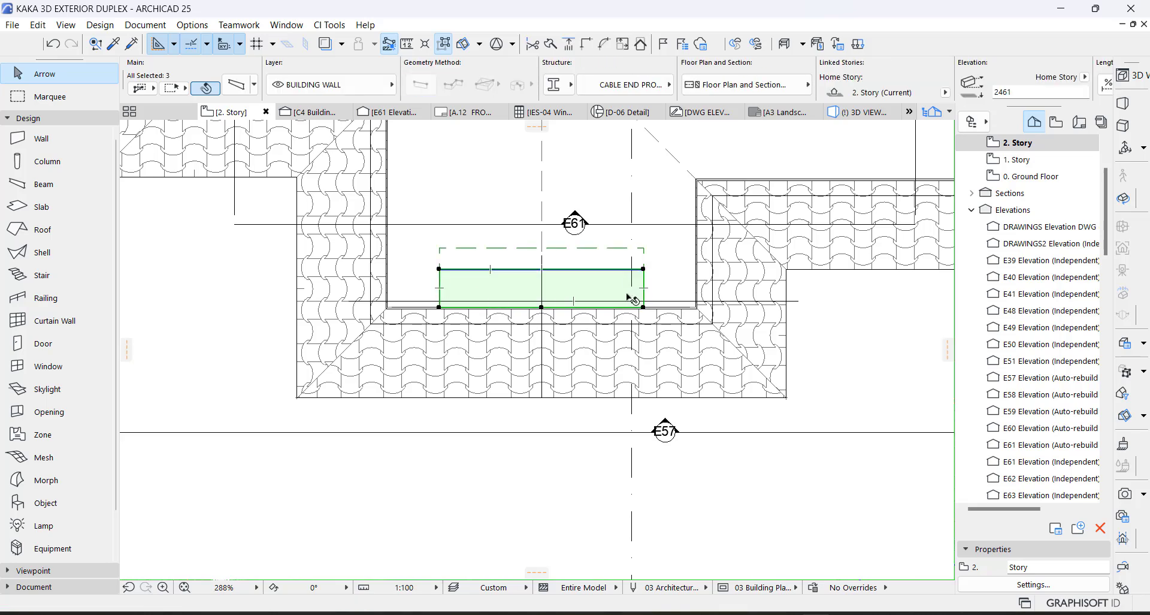
scroll(627, 295, "up", 4)
key("ctrl+d")
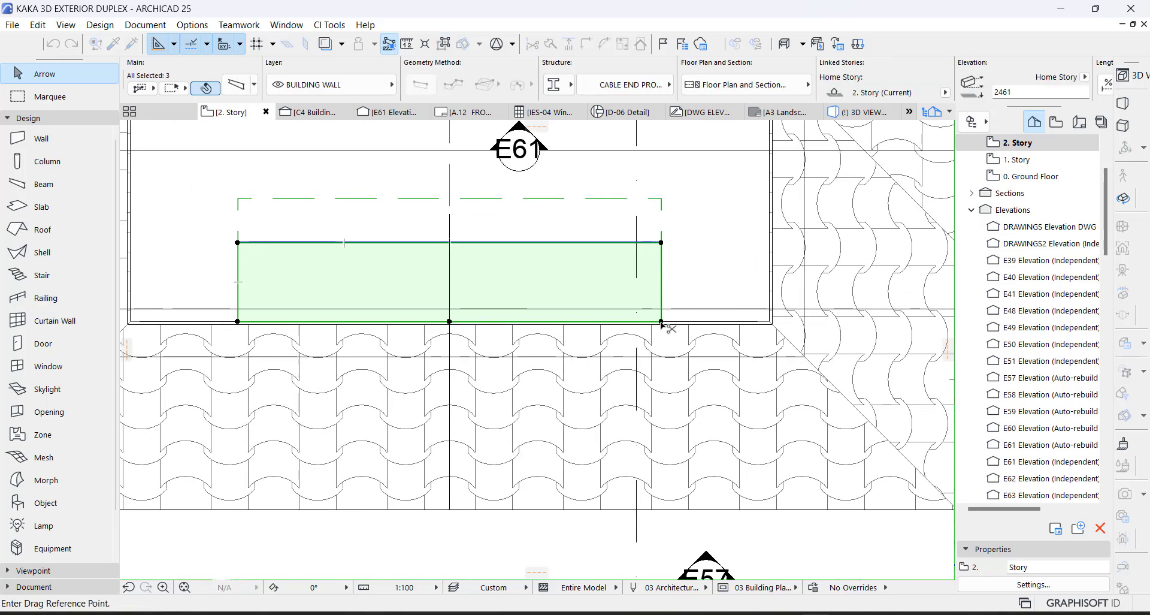
left_click(662, 321)
left_click(662, 356)
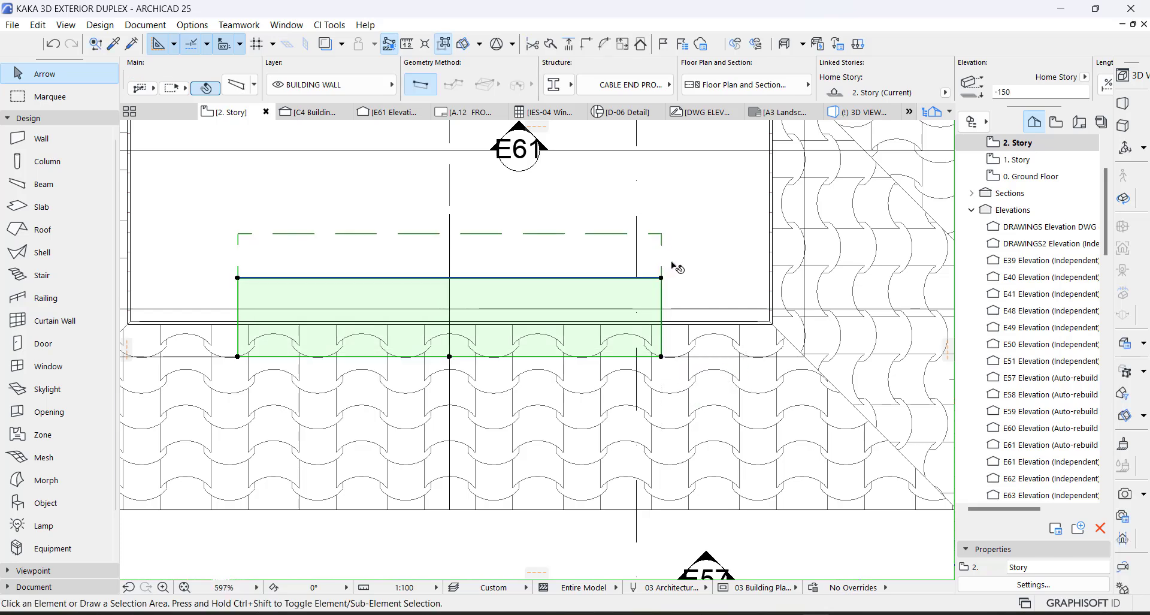
key("Escape")
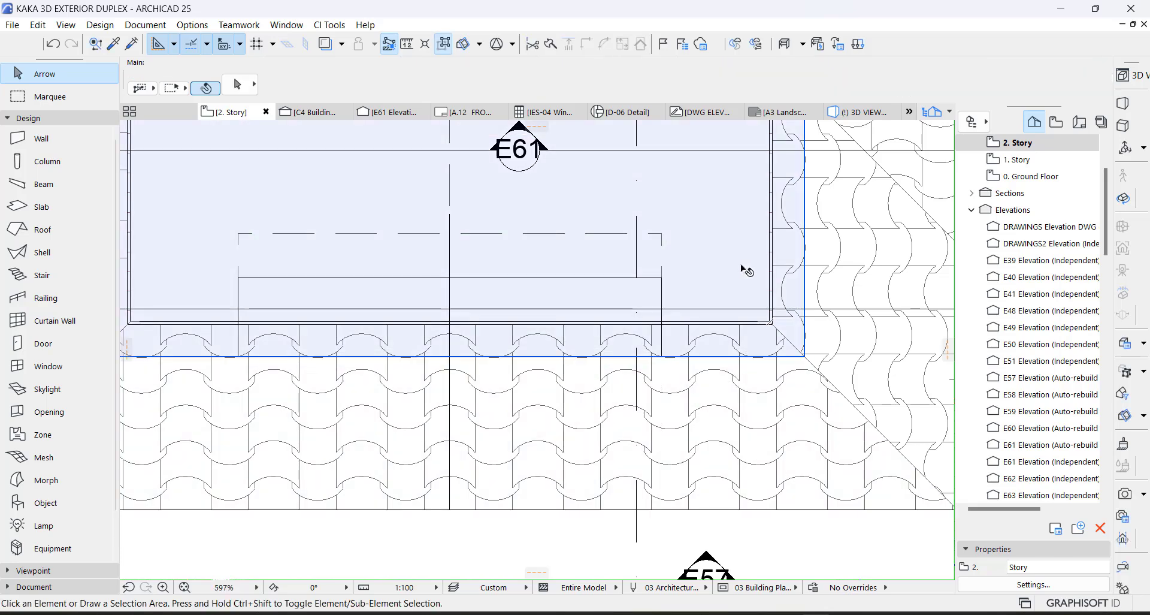
Offset the front edge of the gable's right roof plane forward again to the beams' new front line on plan
left_click(833, 333)
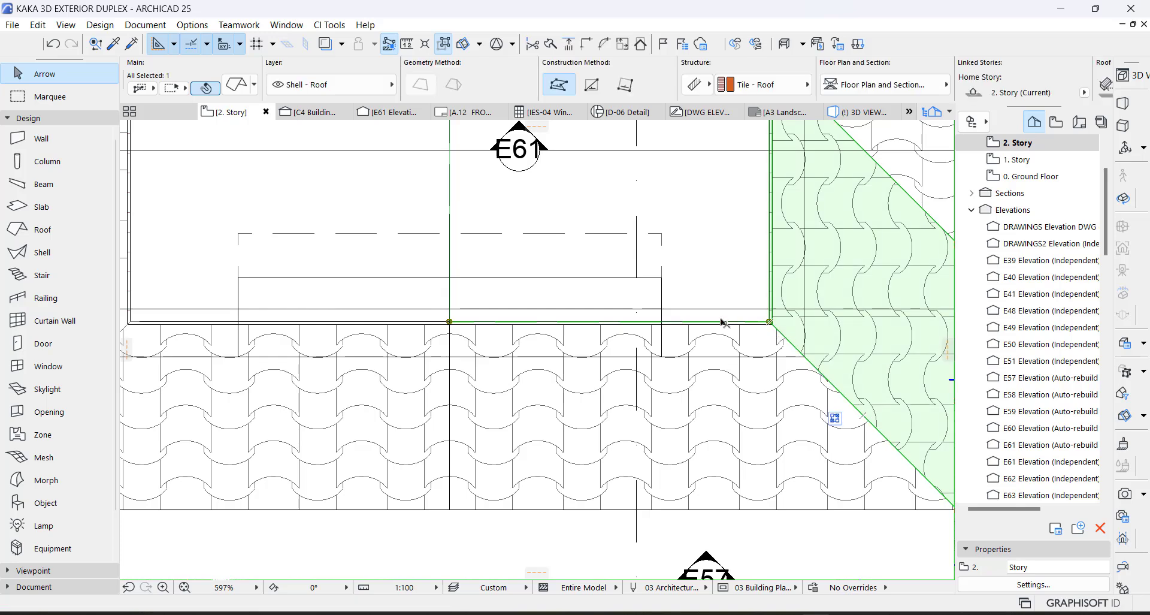
left_click(722, 324)
left_click(662, 356)
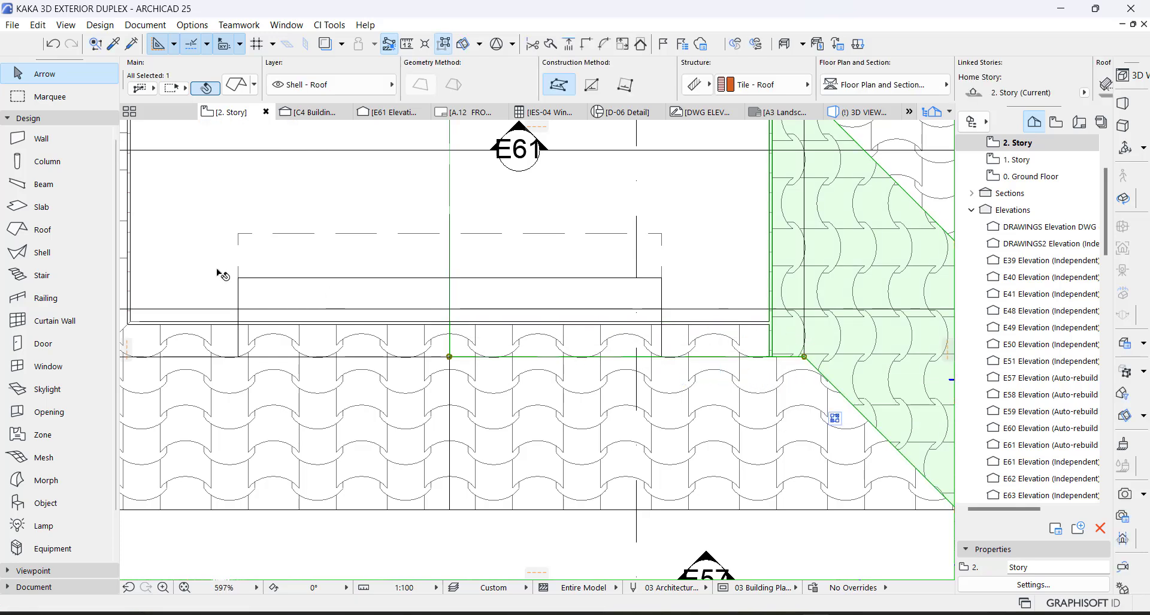
Offset the front edge of the gable's left roof plane forward to the same line, and deselect the roofs
middle_click_drag(192, 279, 418, 292)
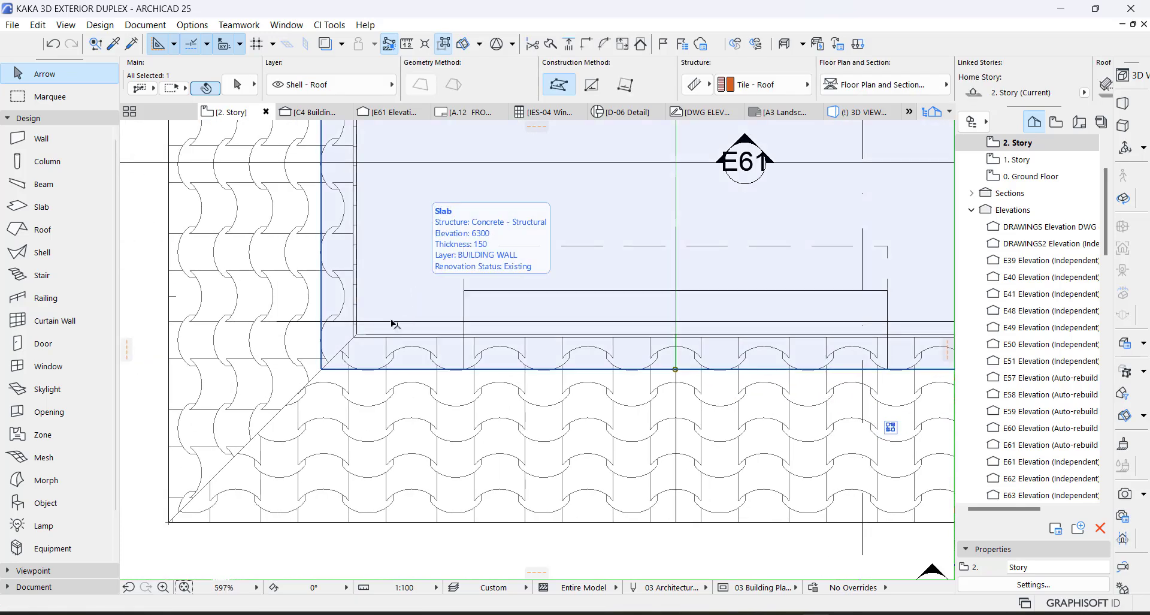
left_click(408, 340, "shift")
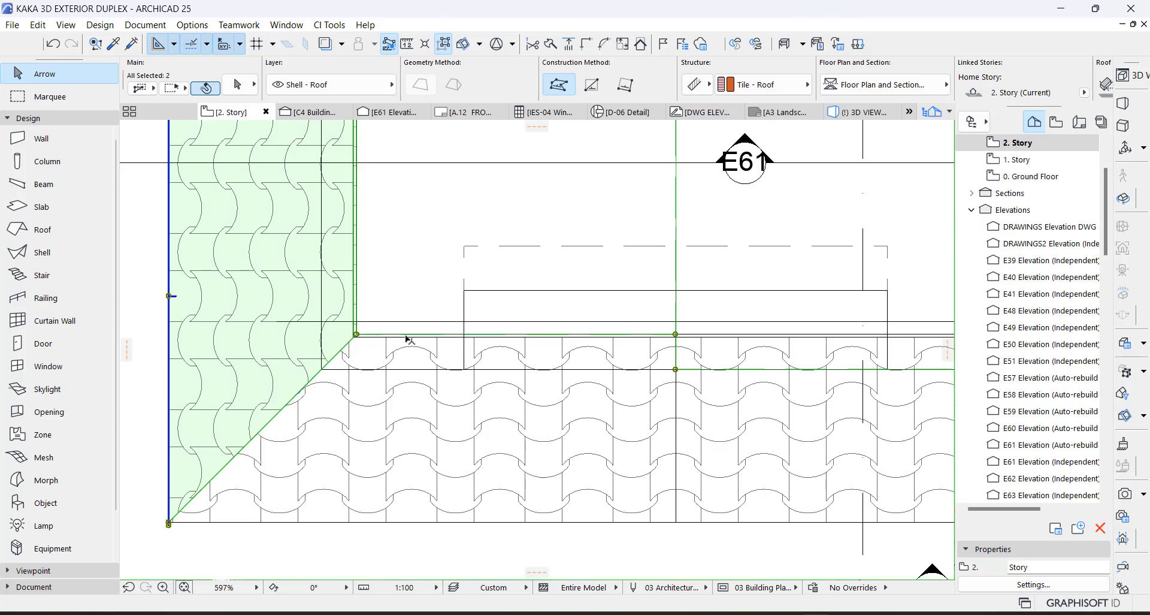
left_click(655, 335)
left_click(676, 369)
key("Escape")
Try to lower the bottom level of the brick gable wall toward the front roof surface in 3D
key("F3")
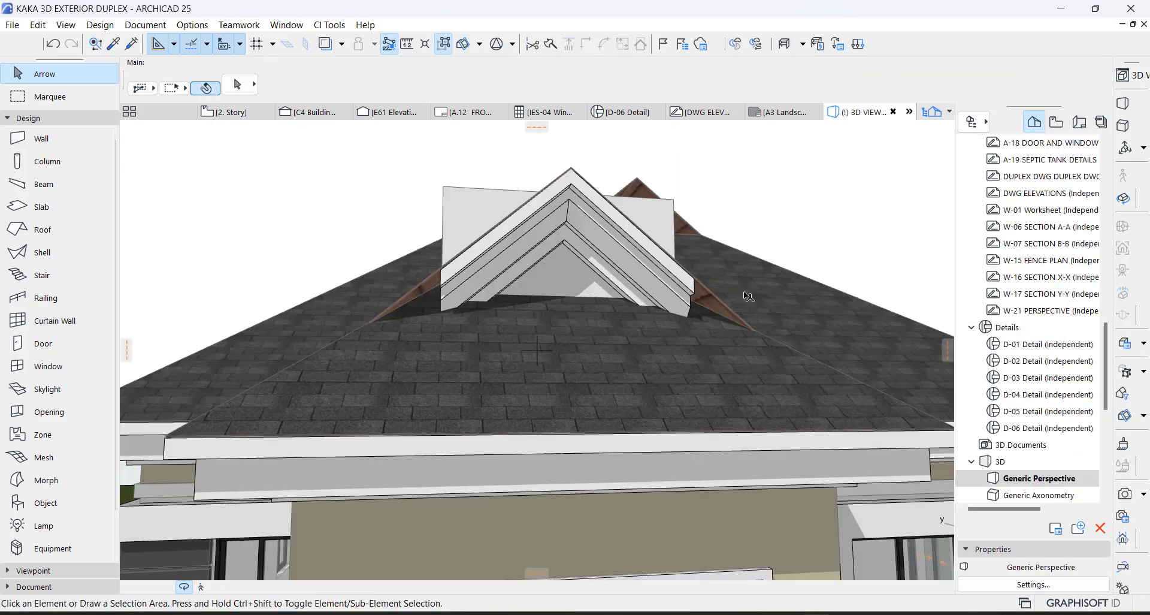
left_click(577, 296)
left_click(683, 303)
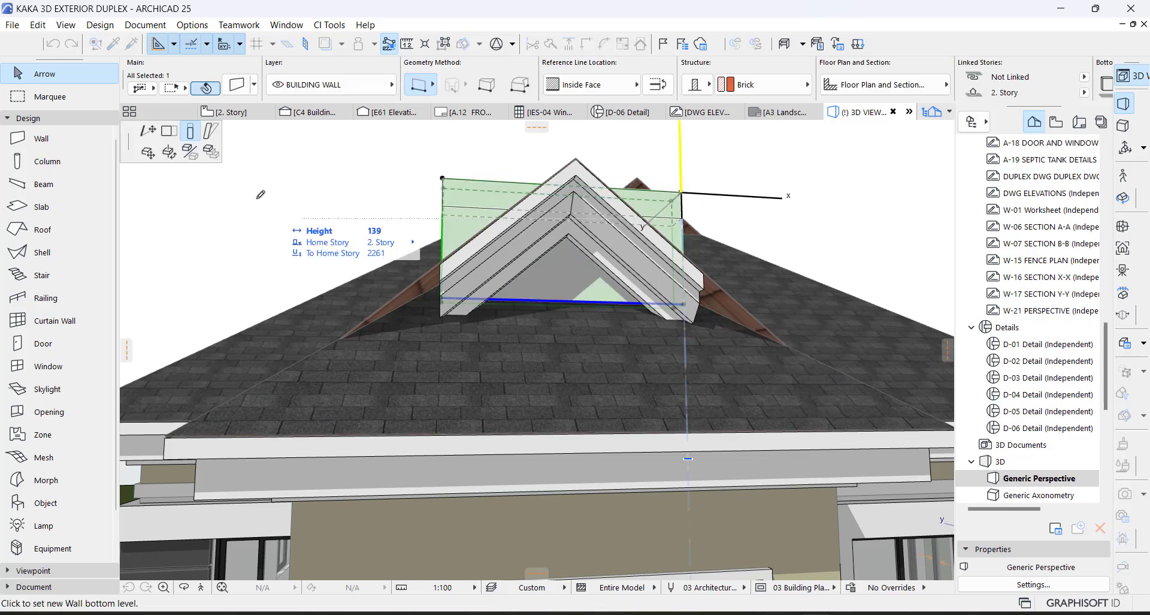
left_click(595, 308)
key("Escape")
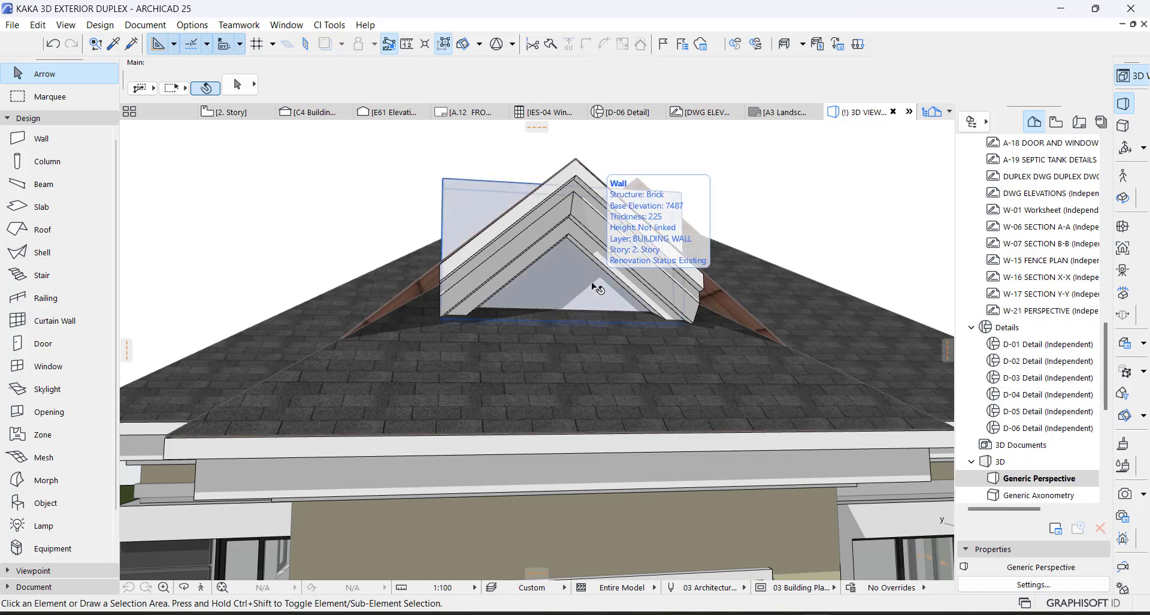
scroll(591, 282, "down", 5)
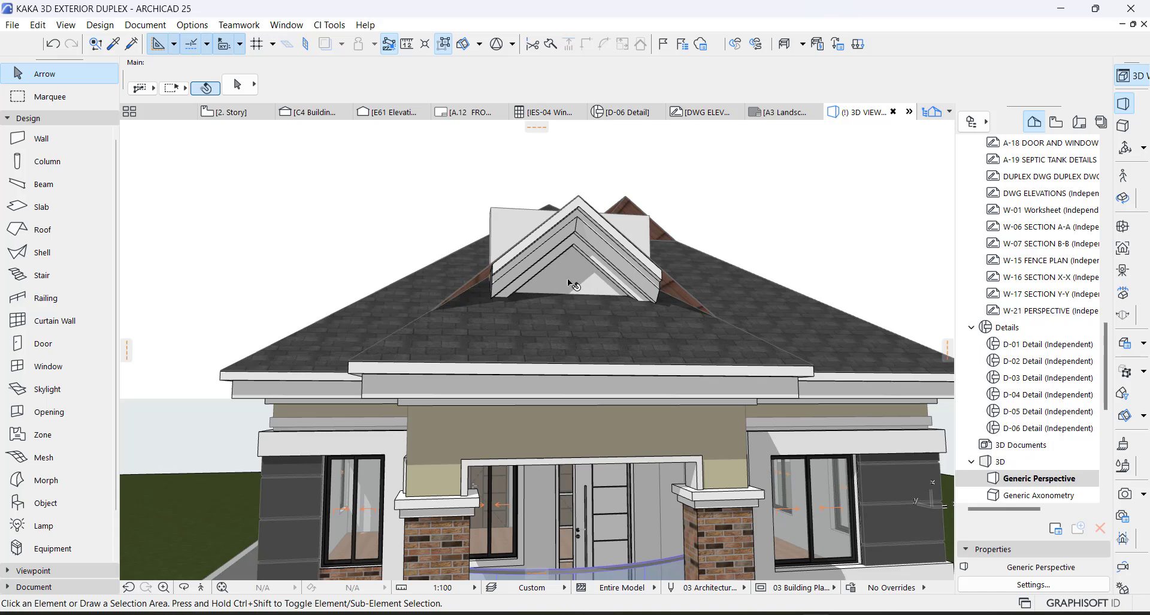
left_click(562, 273)
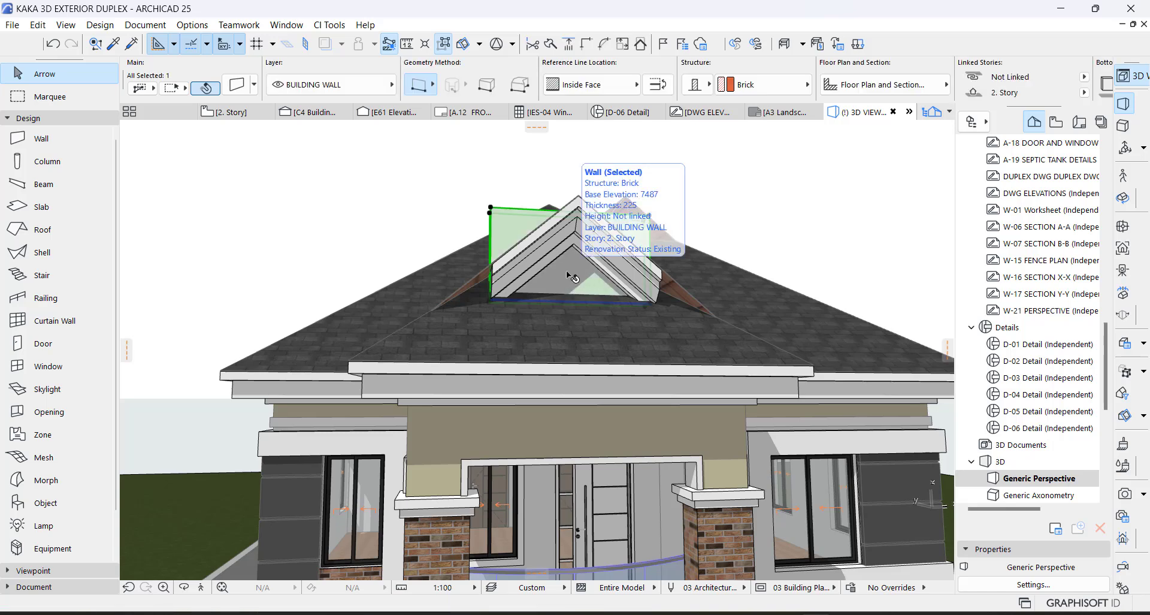
scroll(566, 269, "up", 5)
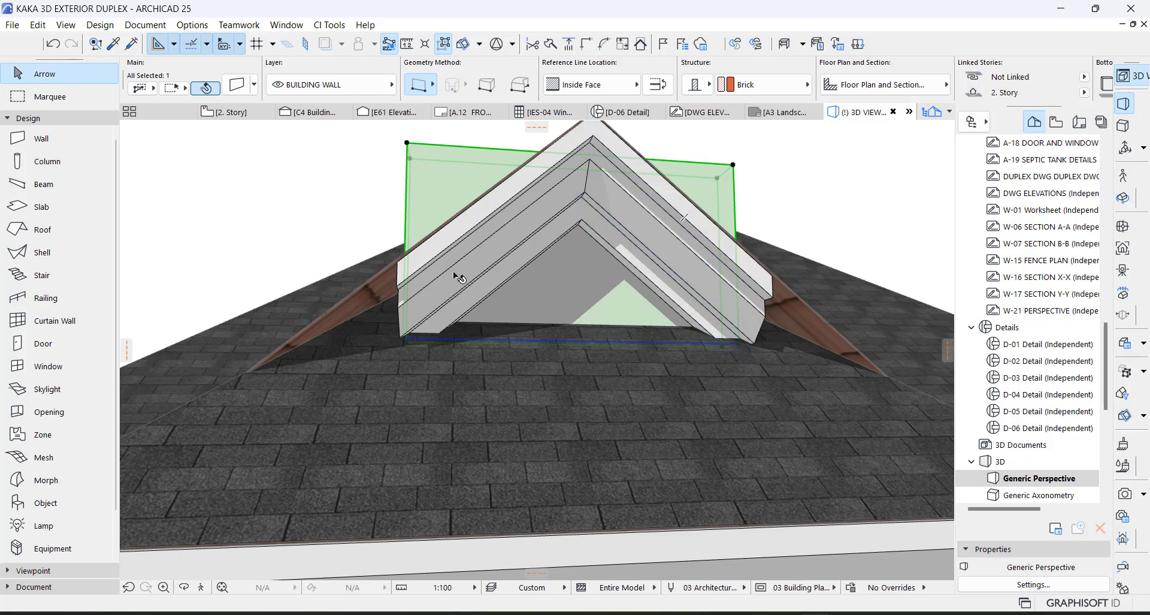
key("Escape")
Stretch the outer end of the left gable beam on plan to the front corner of the left roof plane
key("F2")
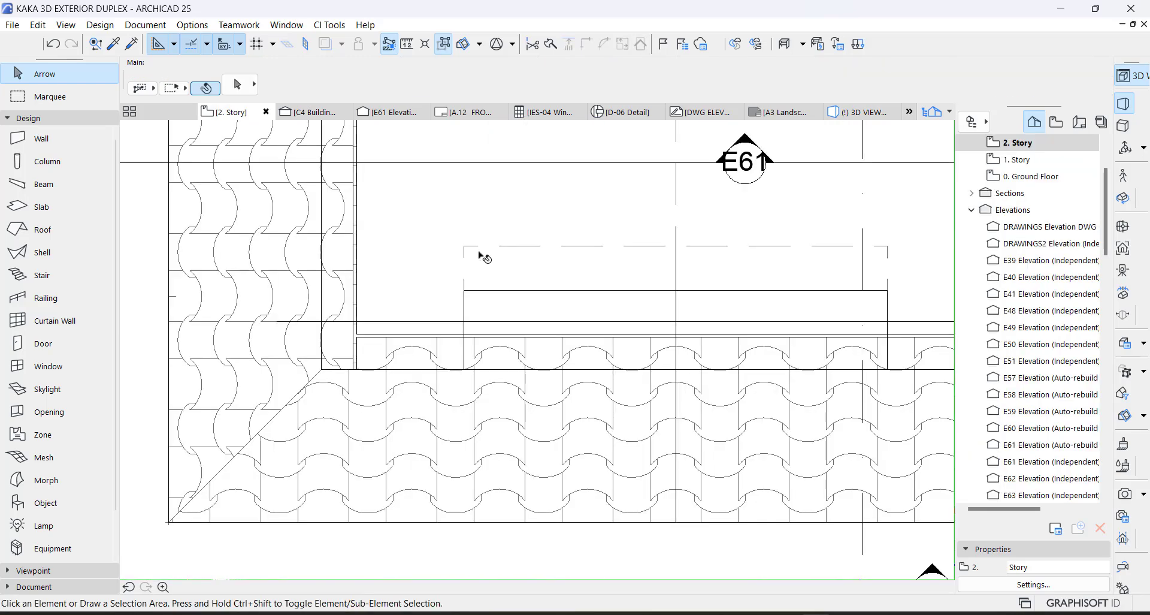
left_click(467, 291)
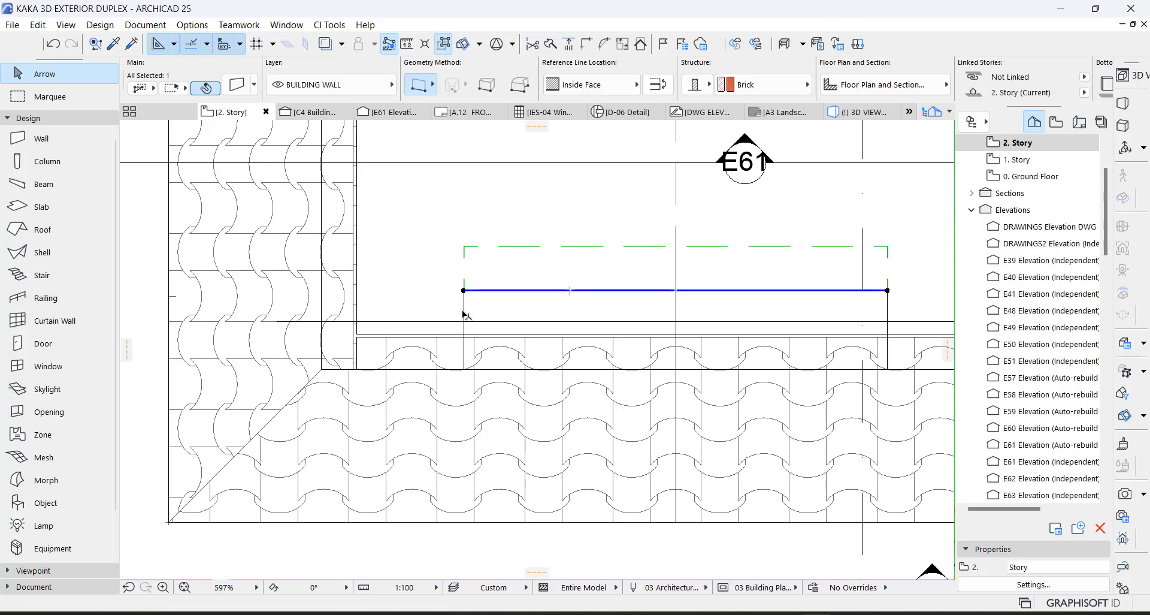
key("Escape")
left_click(465, 368)
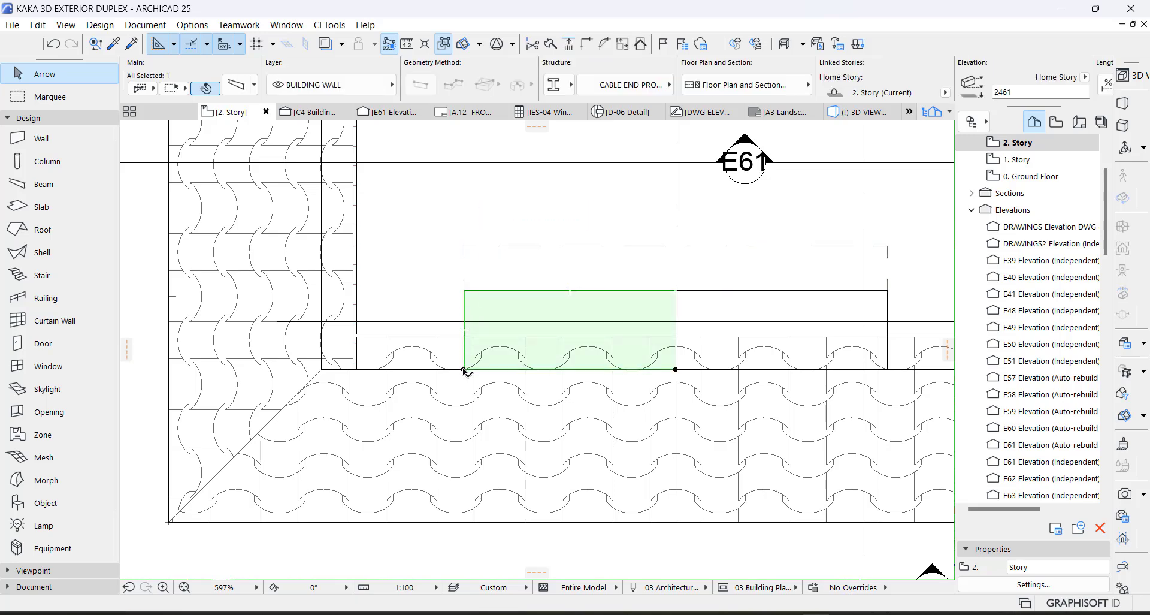
key("Escape")
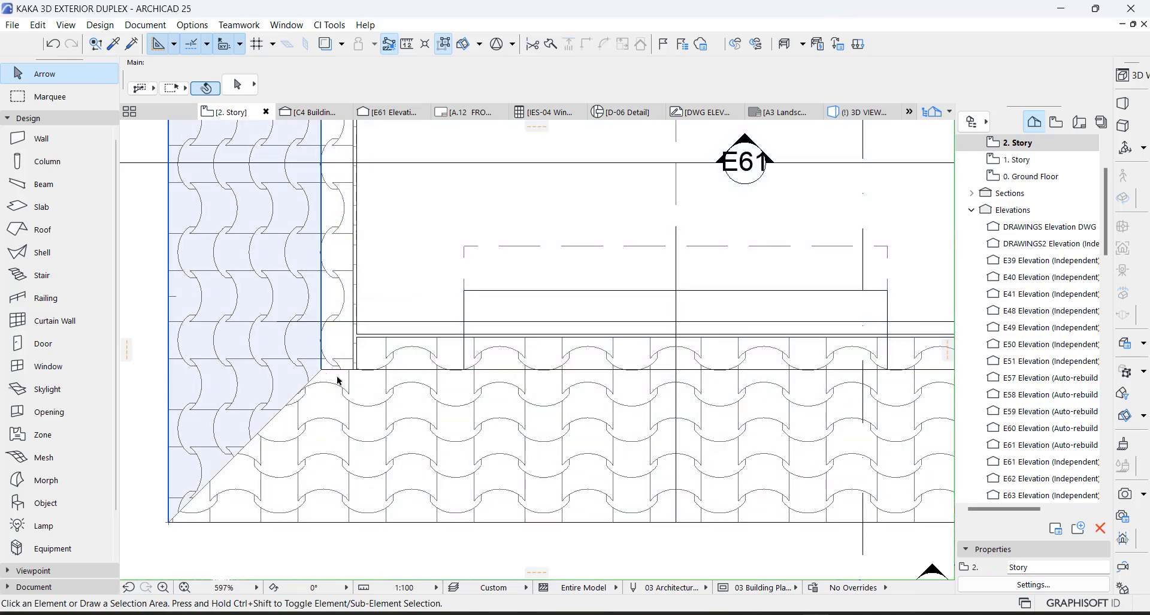
left_click(465, 367)
left_click(464, 368)
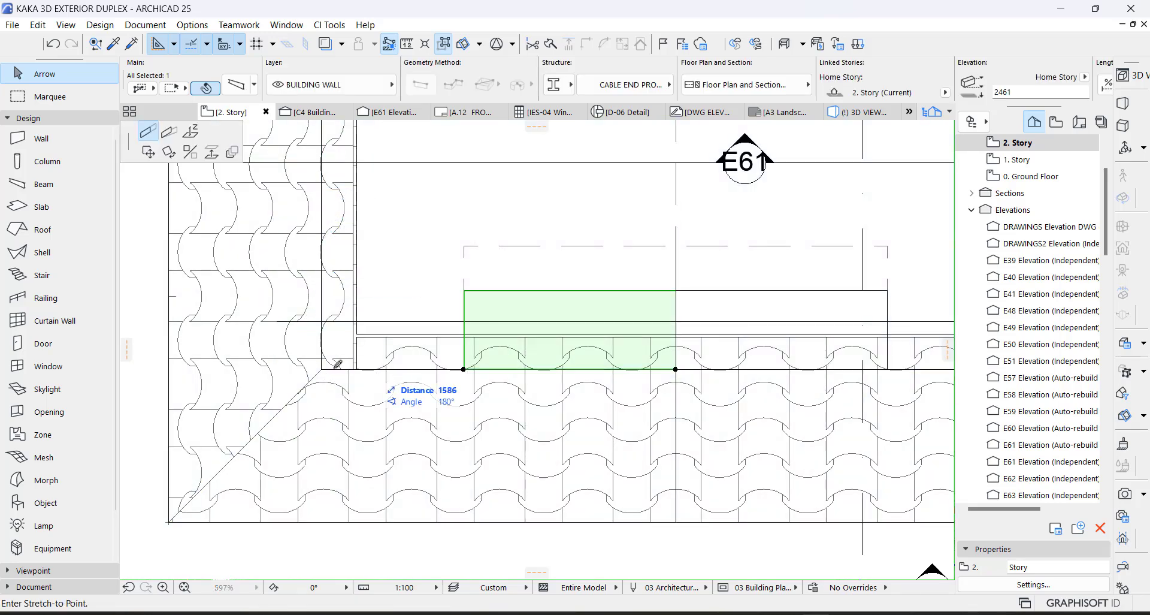
left_click(321, 369)
middle_click_drag(683, 355, 370, 355)
key("Escape")
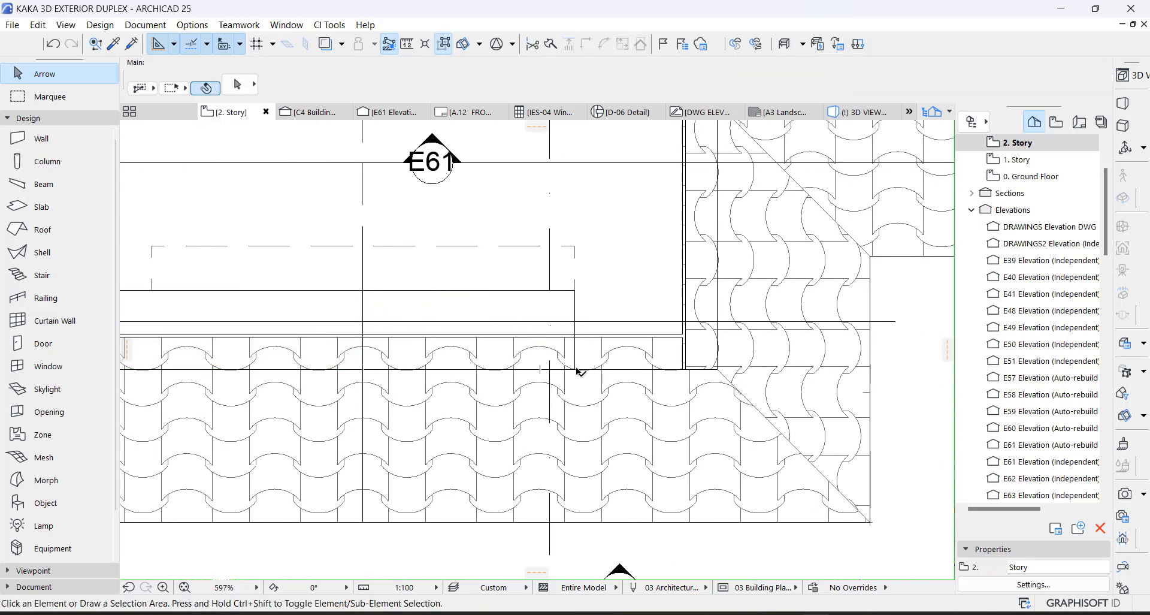
Stretch the outer end of the right gable beam to the front corner of the right roof plane
left_click(576, 369)
left_click(576, 369)
left_click(734, 370)
key("Escape")
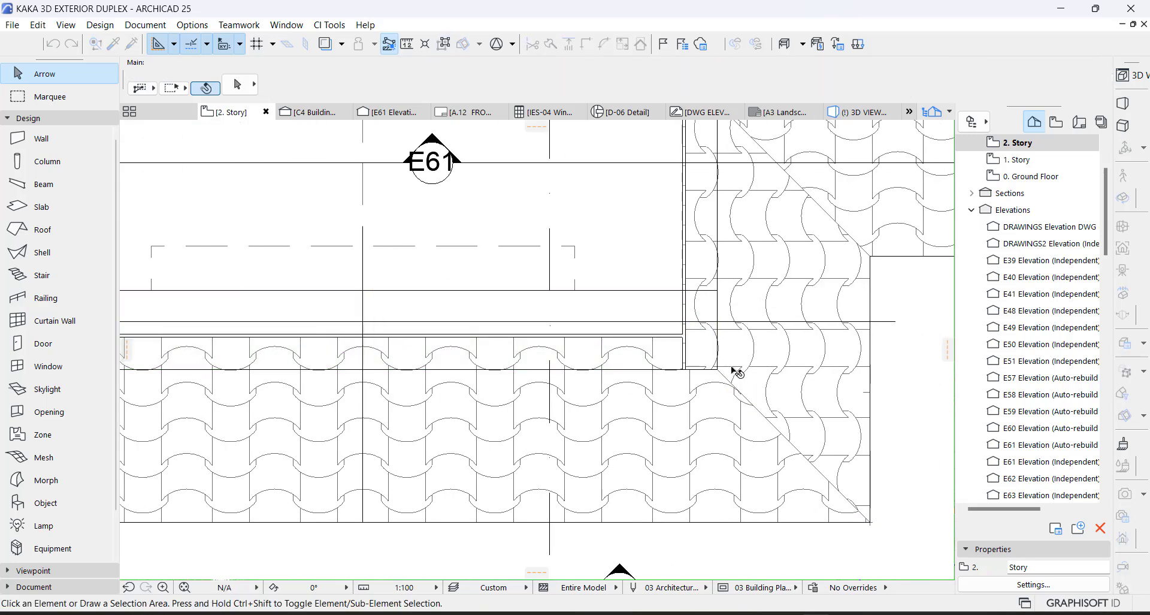
Delete the brick wall behind the gable beams in 3D
key("F3")
scroll(541, 259, "down", 2)
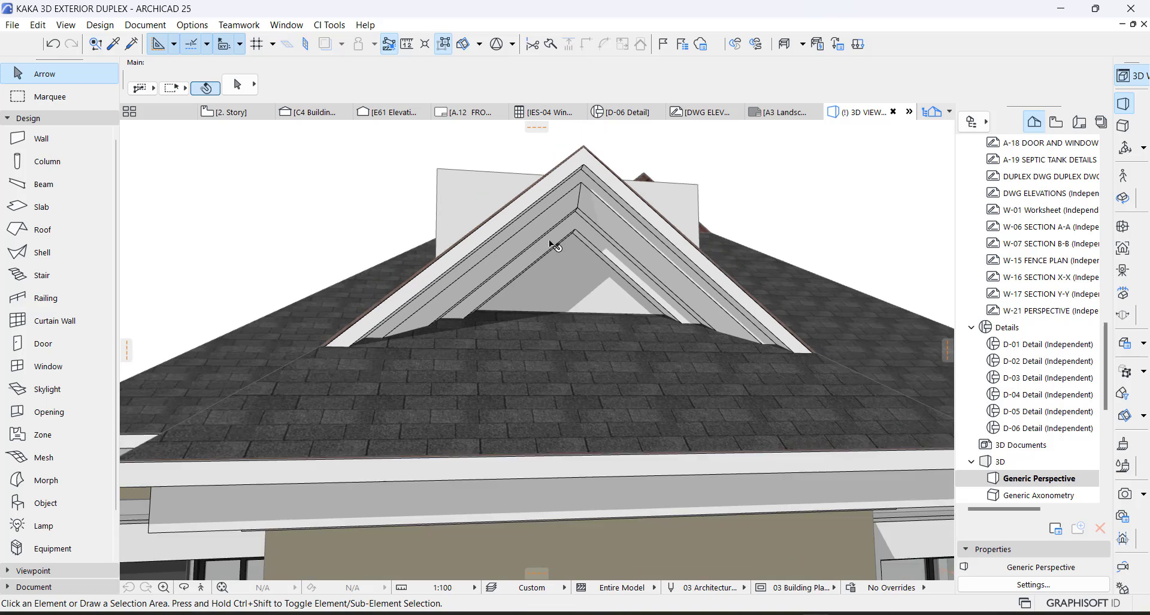
left_click(575, 278)
key("Delete")
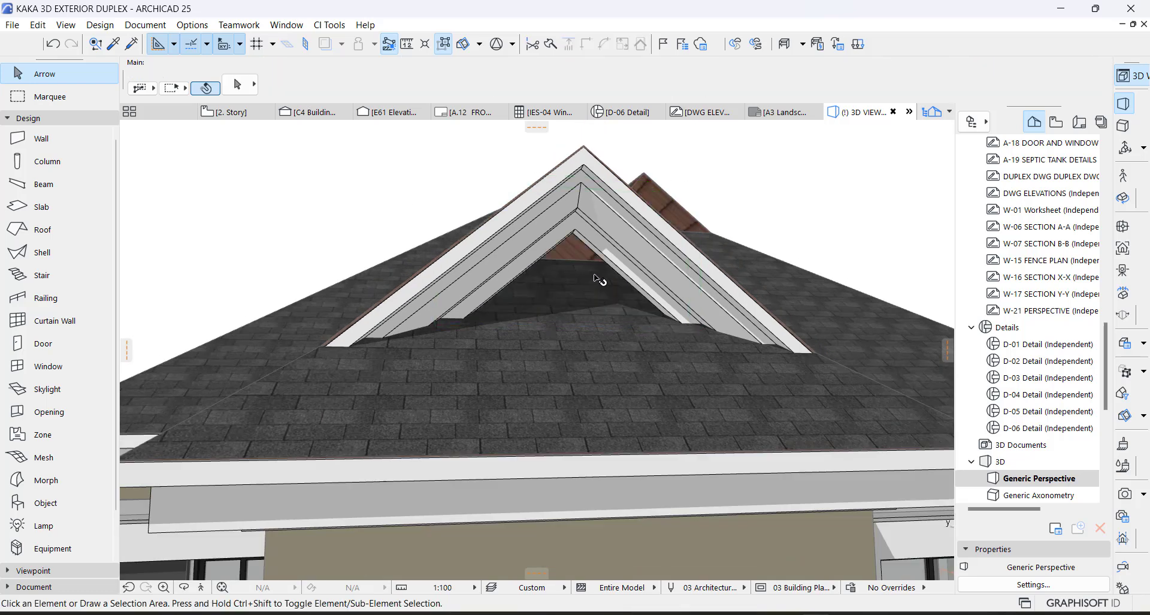
Offset the upper edge of the front roof plane forward on plan to the beams' back line, and check the gable in 3D
key("o")
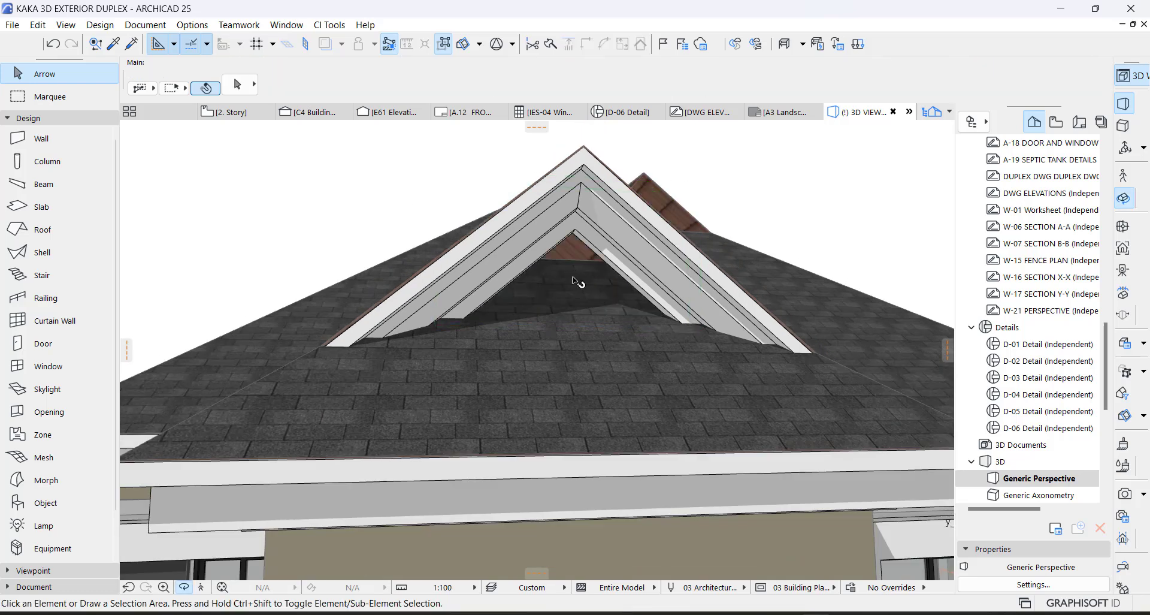
mouse_move(572, 273)
left_mouse_down()
mouse_move(598, 285)
mouse_move(567, 263)
left_mouse_up()
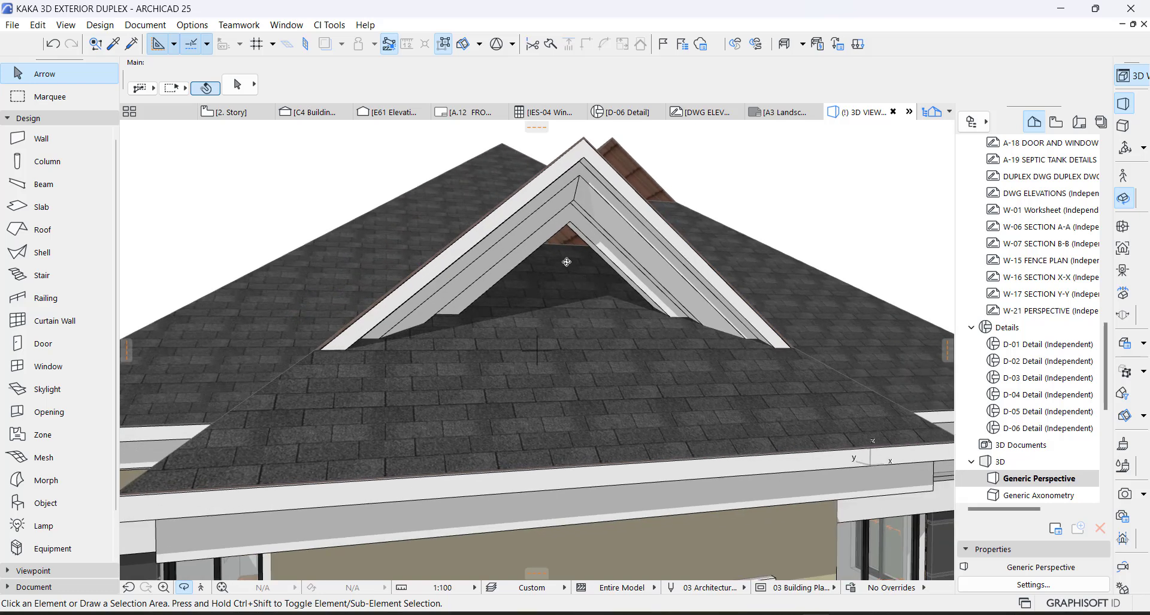
key("F2")
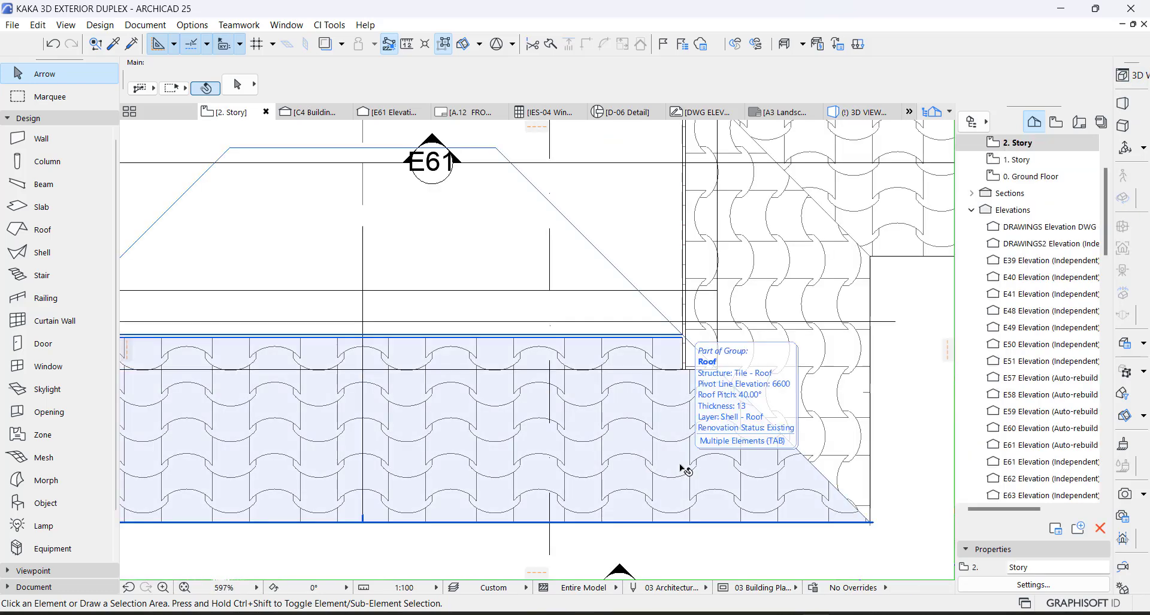
left_click(675, 467)
left_click(486, 151)
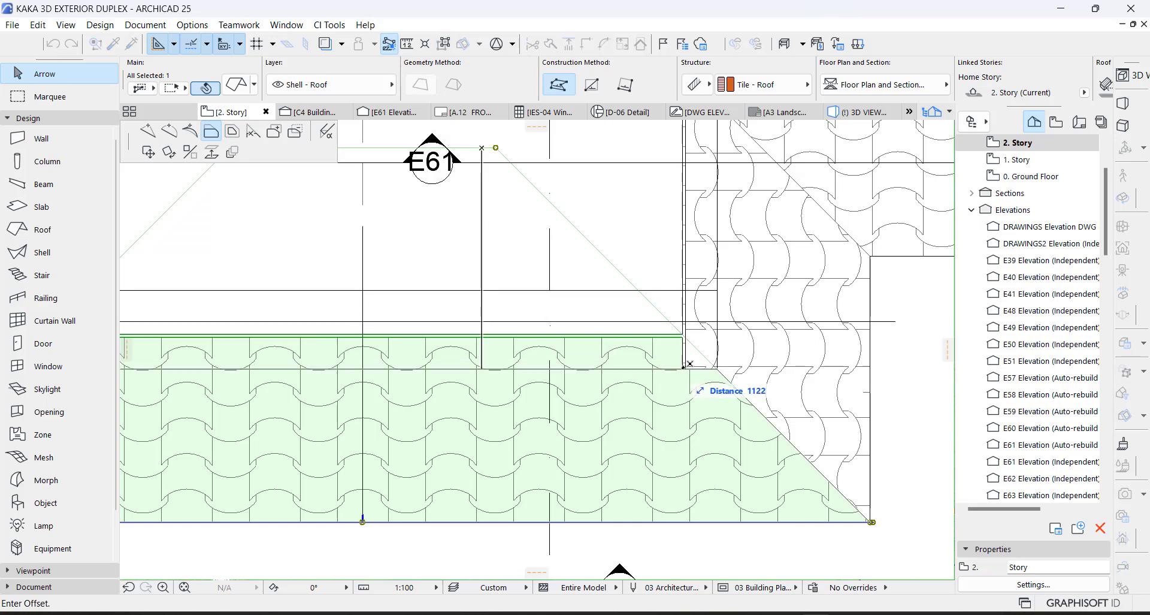
left_click(721, 286)
key("F3")
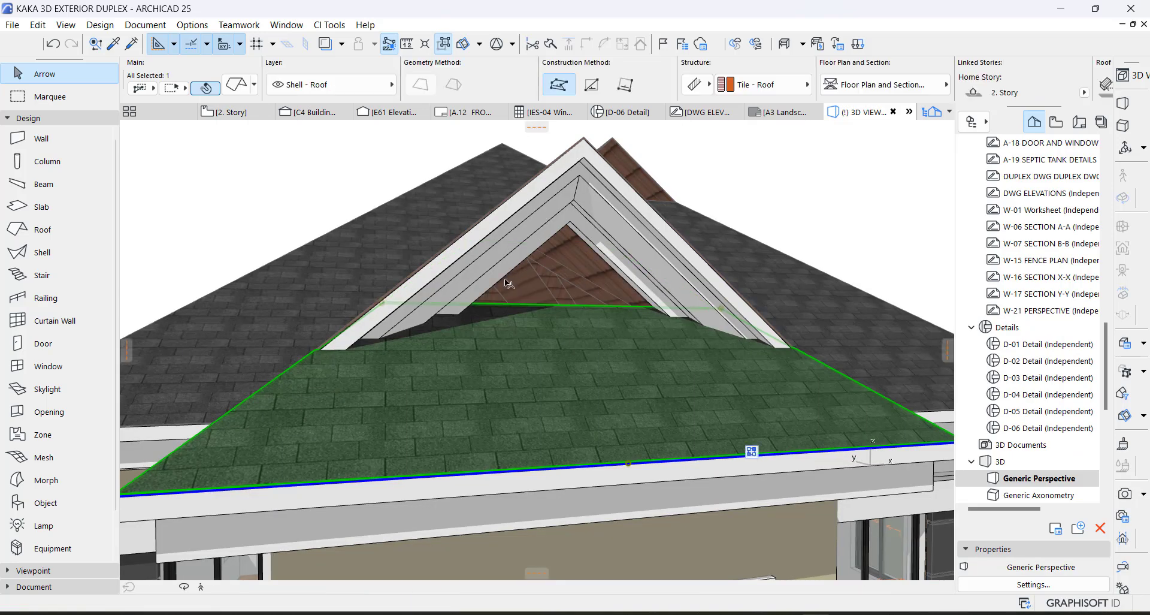
key("Escape")
middle_click_drag(542, 306, 486, 330, "shift")
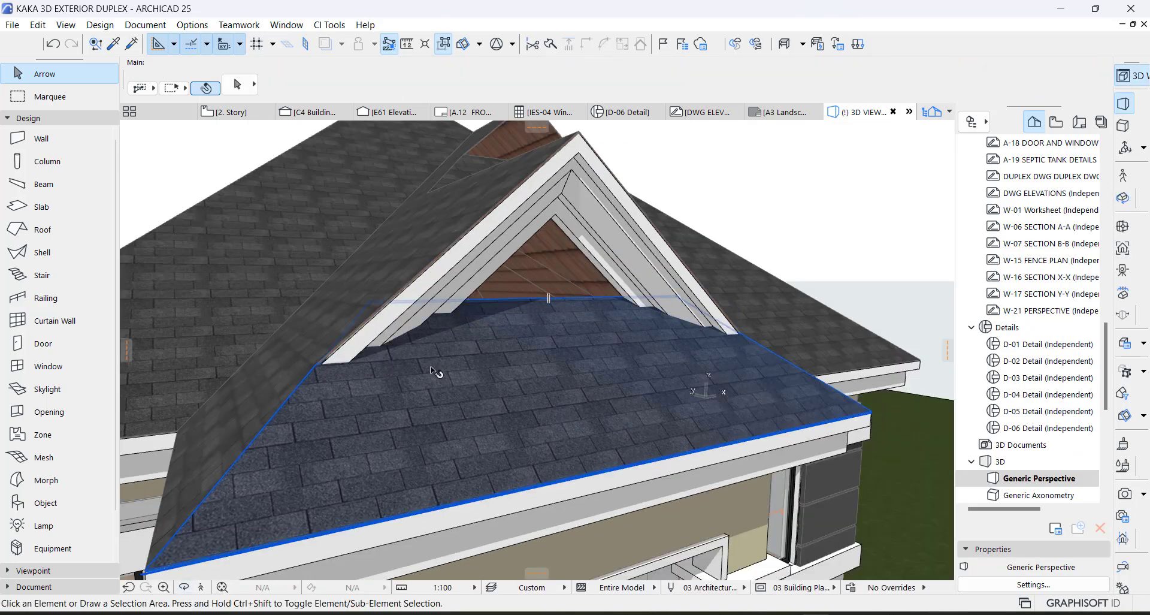
Insert a node on the front roof plane's right hip edge at the gable roof's right front corner
left_click(421, 361)
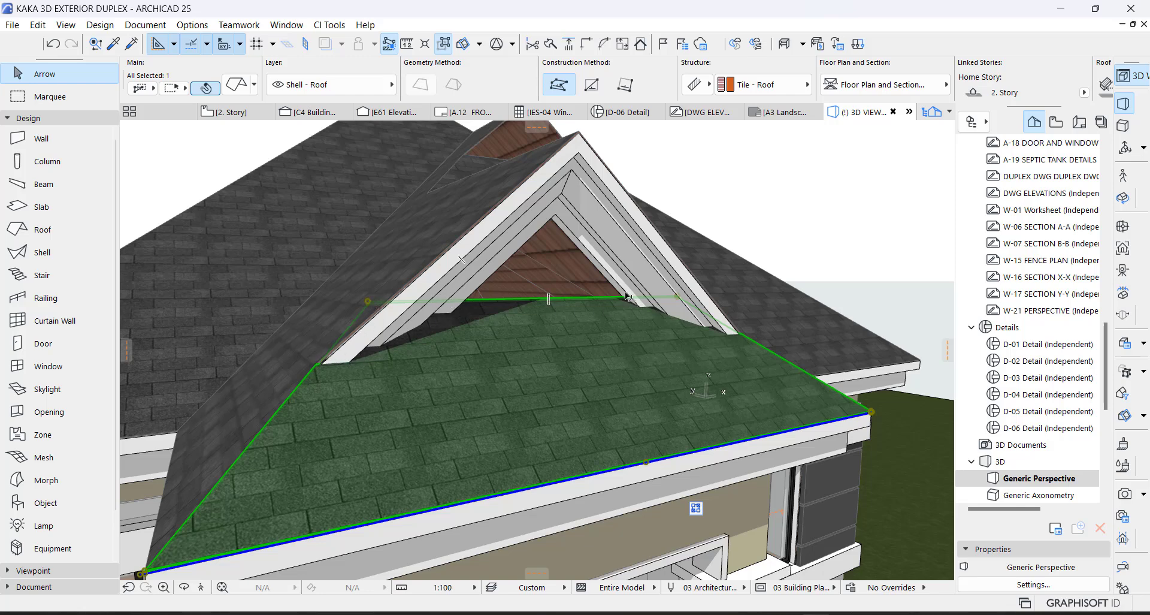
key("F2")
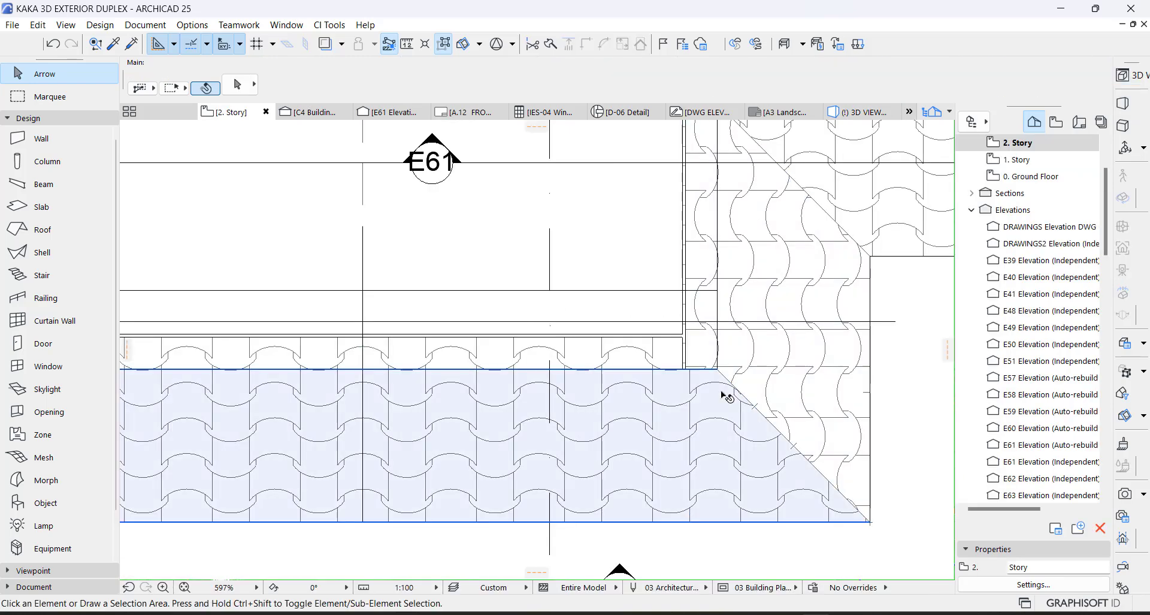
left_click(726, 397)
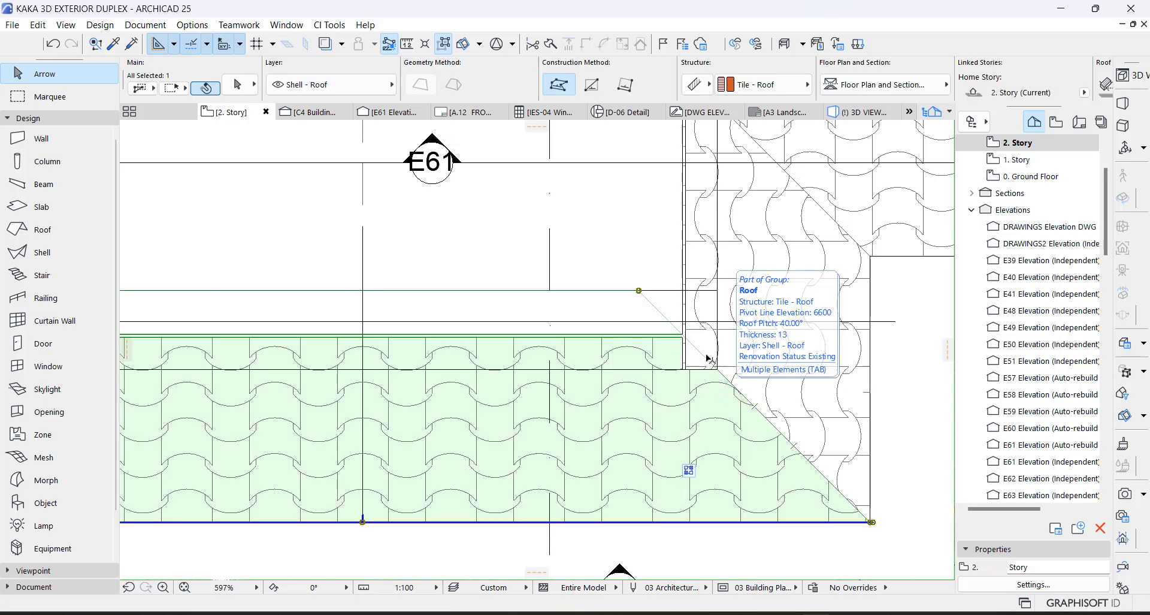
scroll(713, 363, "up", 3)
left_click(710, 364)
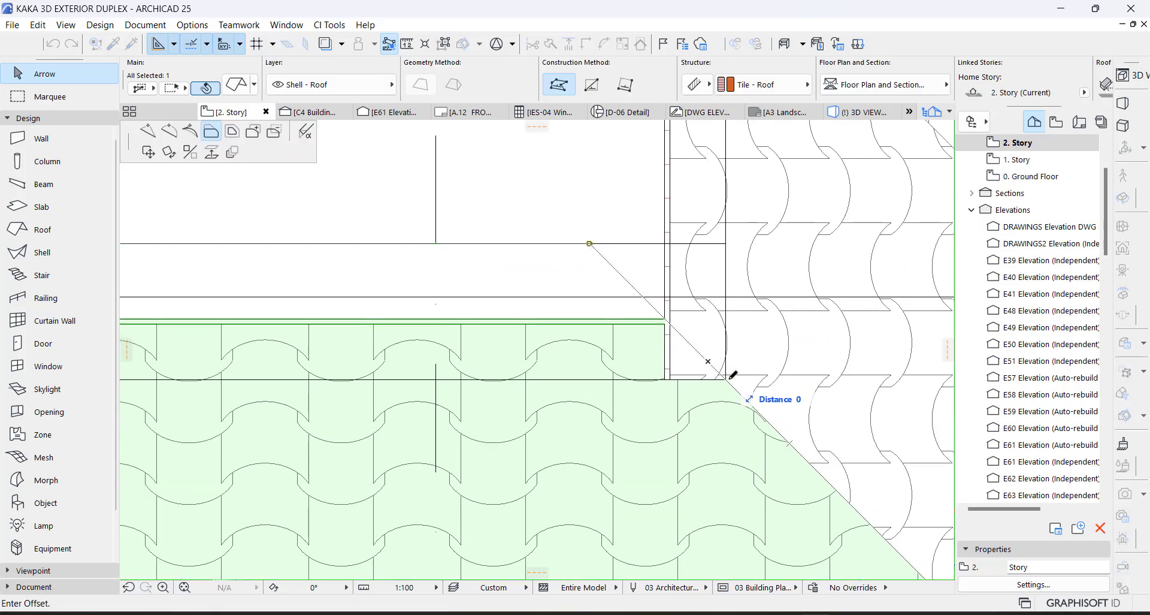
left_click(169, 131)
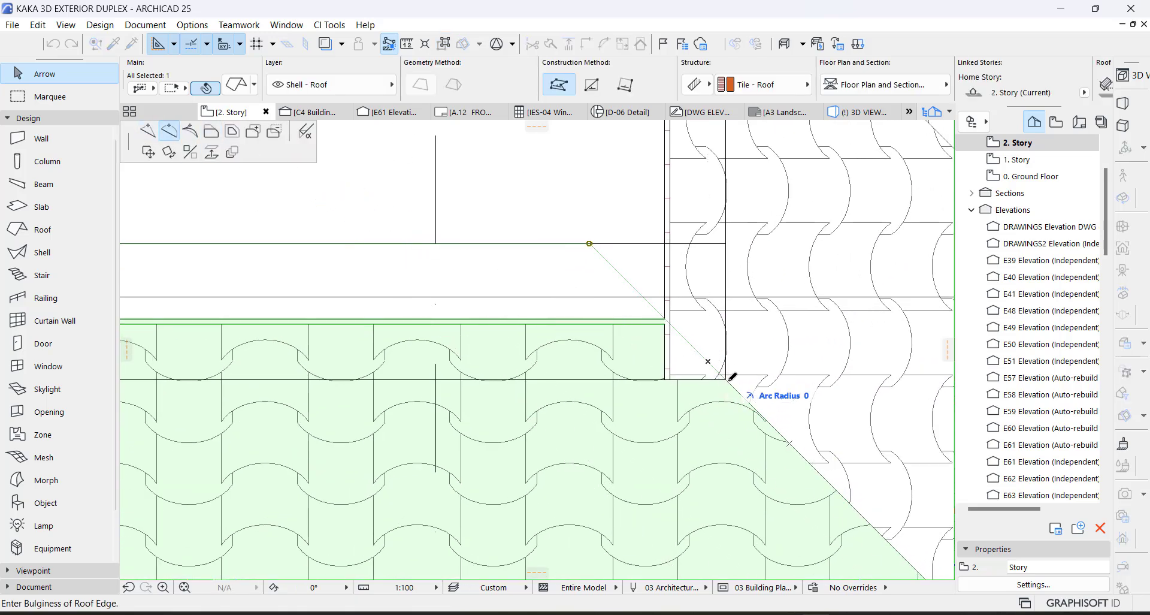
scroll(710, 338, "down", 3)
scroll(712, 345, "up", 3)
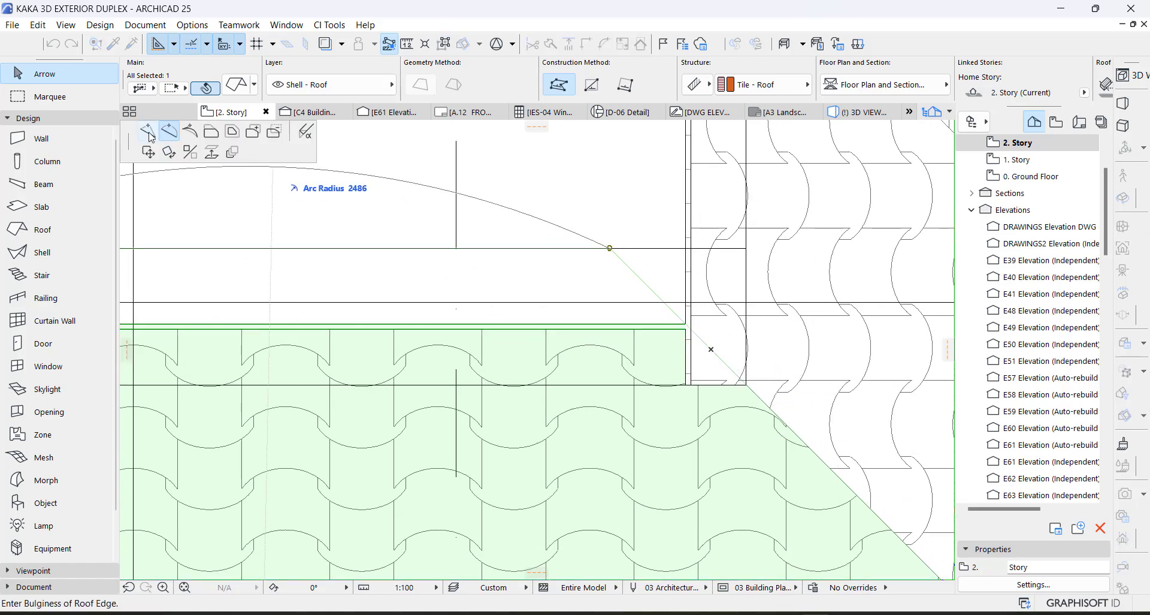
left_click(169, 152)
left_click(153, 135)
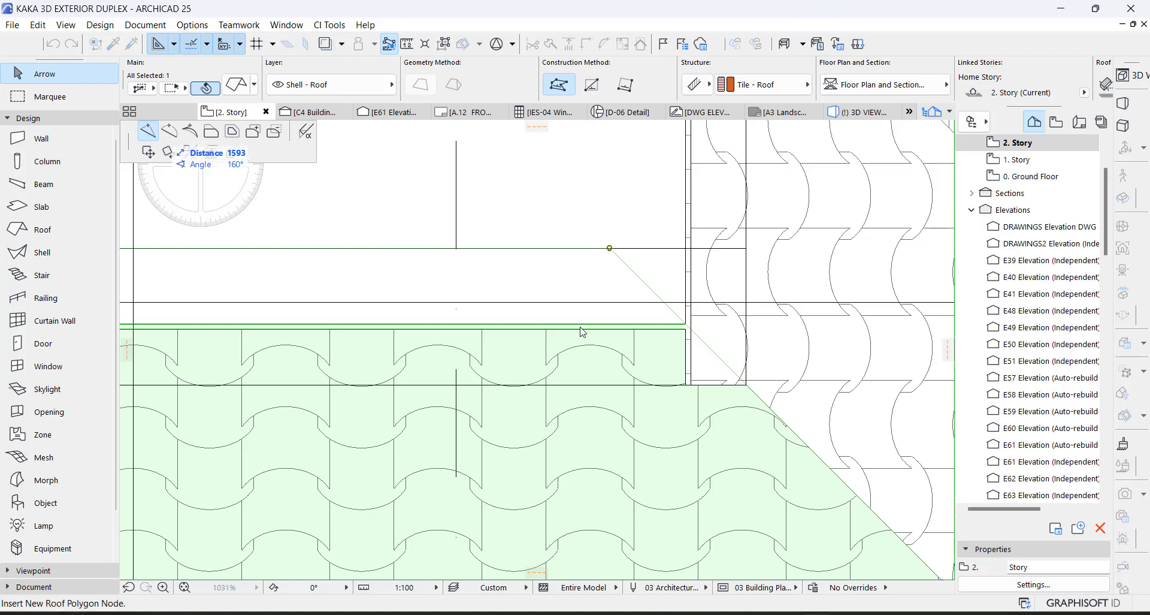
left_click(743, 369)
Insert a matching node on the front roof plane's left hip edge at the gable roof's left front corner
scroll(743, 369, "down", 5)
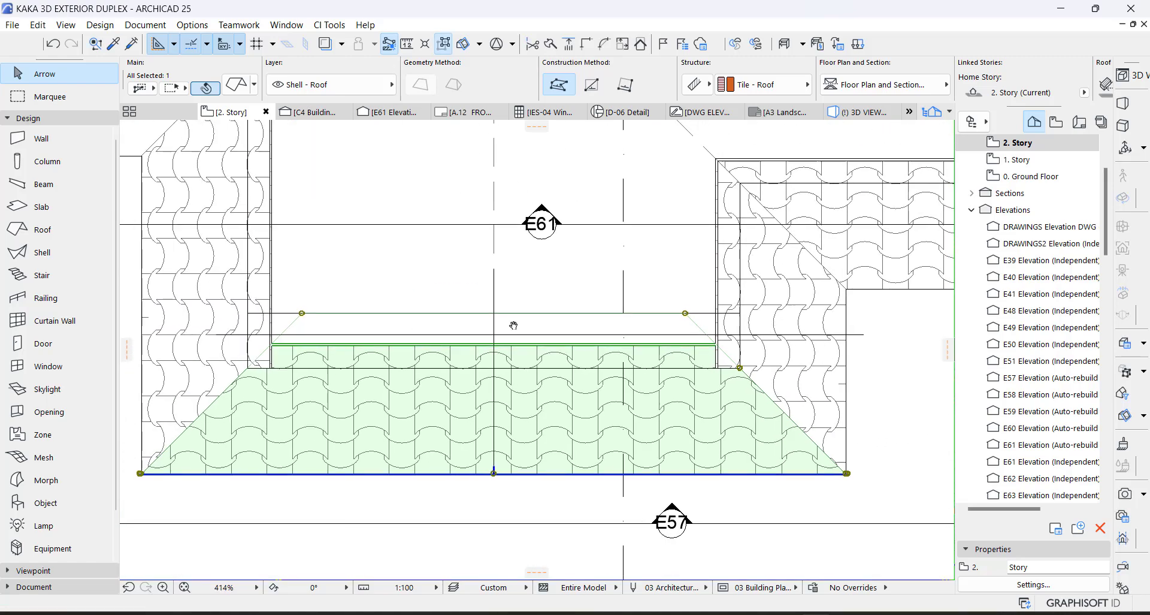
scroll(366, 377, "up", 10)
scroll(354, 373, "down", 3)
left_click(456, 284)
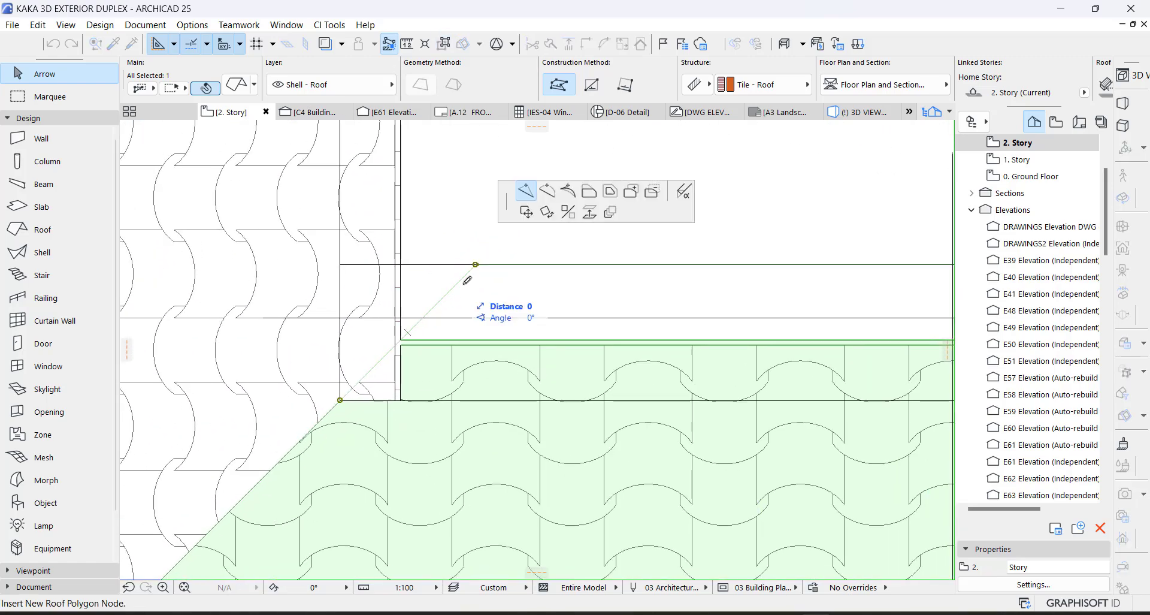
Reposition the front roof plane's left hip nodes so the edge steps inward along the gable roof's front edge
left_click(211, 131)
left_click(510, 278)
left_click(364, 424)
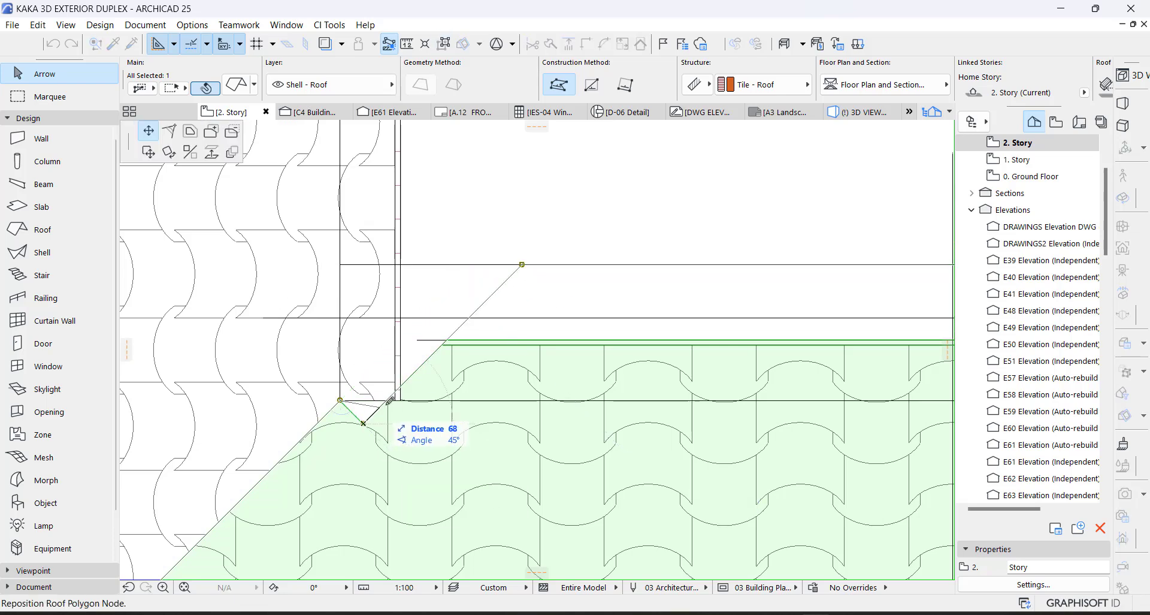
left_click(388, 400)
Step the front roof plane's right hip edge inward to match, and shift the plane's upper corners inward along its back edge
middle_click_drag(804, 402, 1, 392)
left_click(723, 351)
left_click(698, 362)
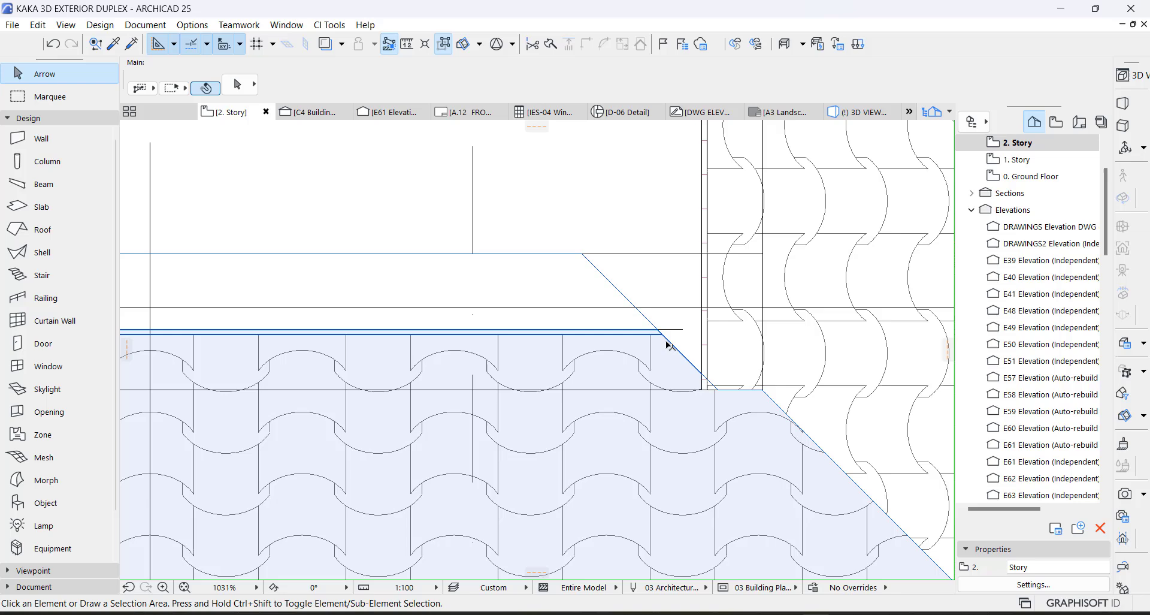
left_click(666, 341)
left_click(582, 254)
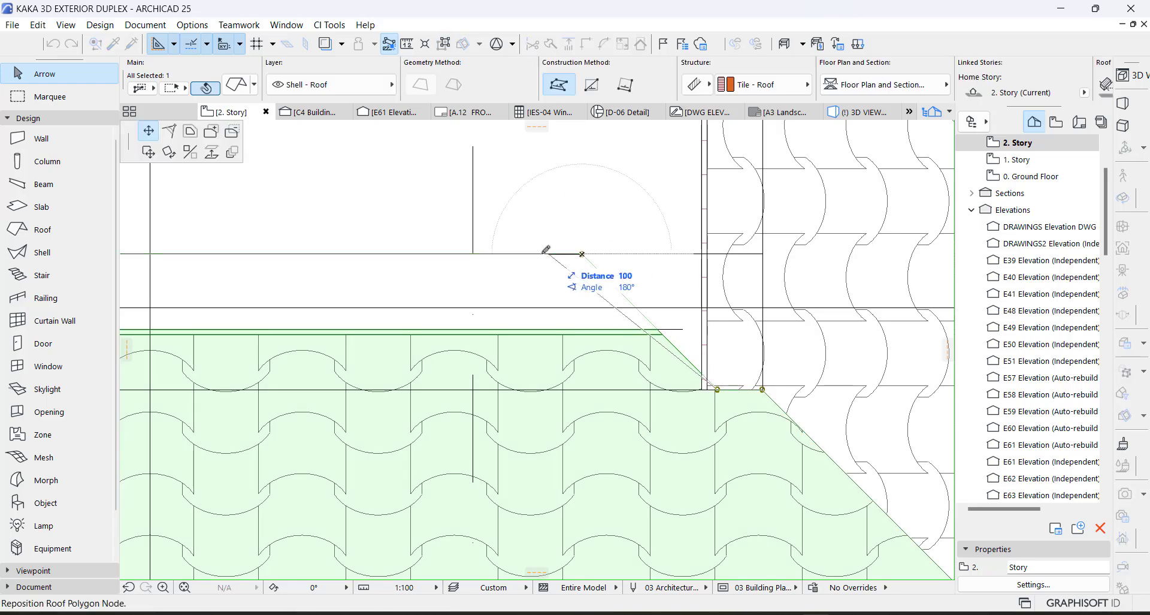
left_click(499, 253)
scroll(498, 253, "down", 3)
middle_click_drag(498, 254, 710, 313)
left_click(260, 312)
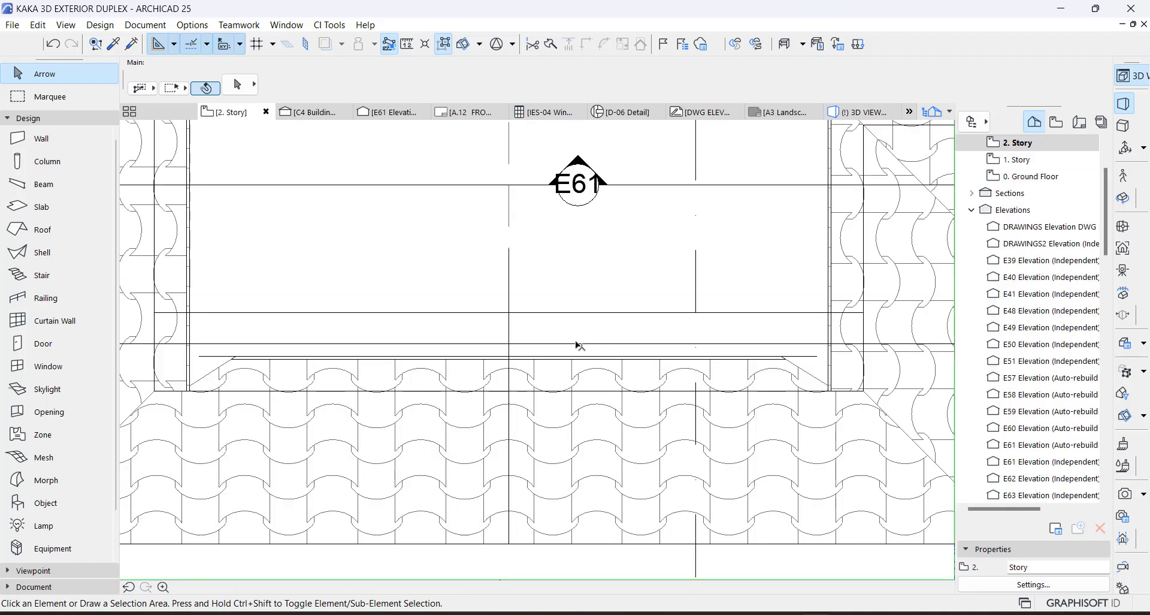
Search the object library for LOUV and choose Vertical Gable Louver 25 as the default object
scroll(575, 342, "down", 5)
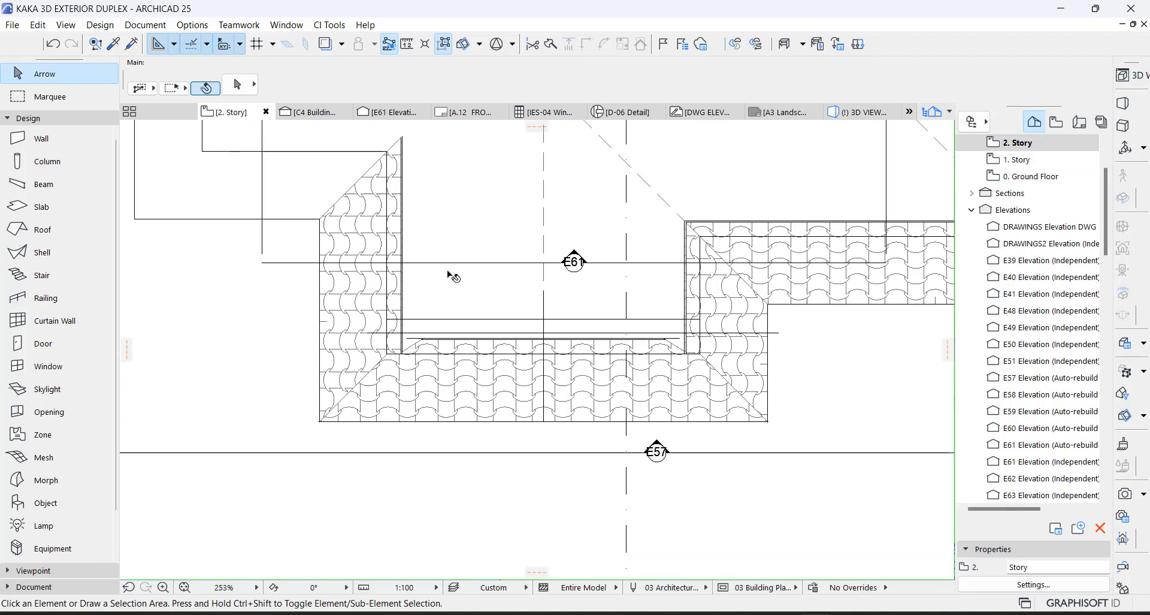
left_click(57, 503)
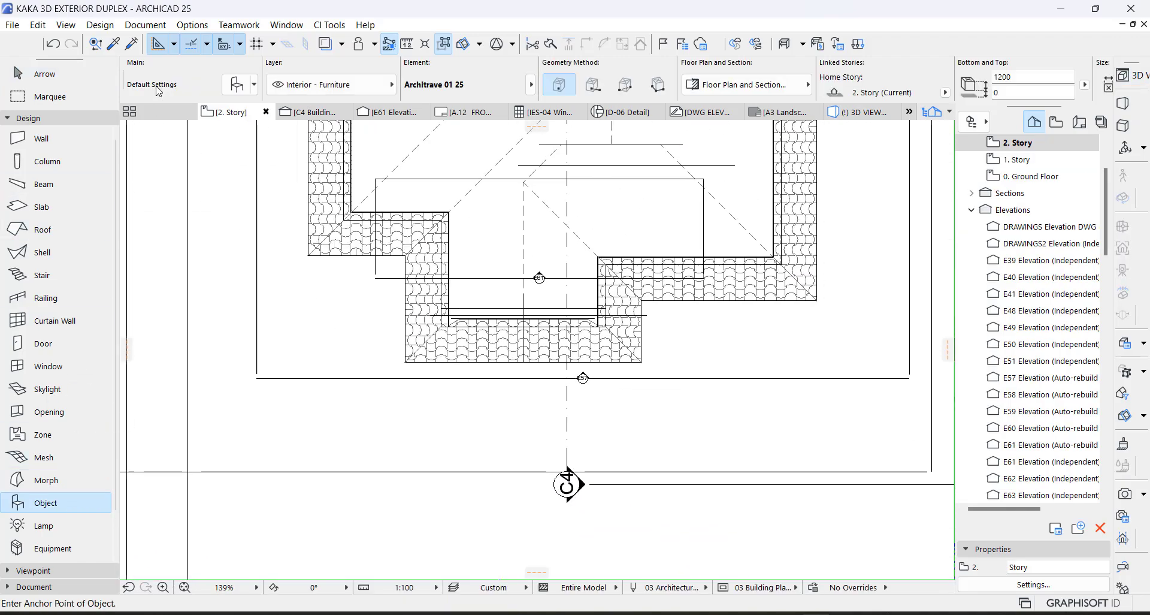
left_click(227, 85)
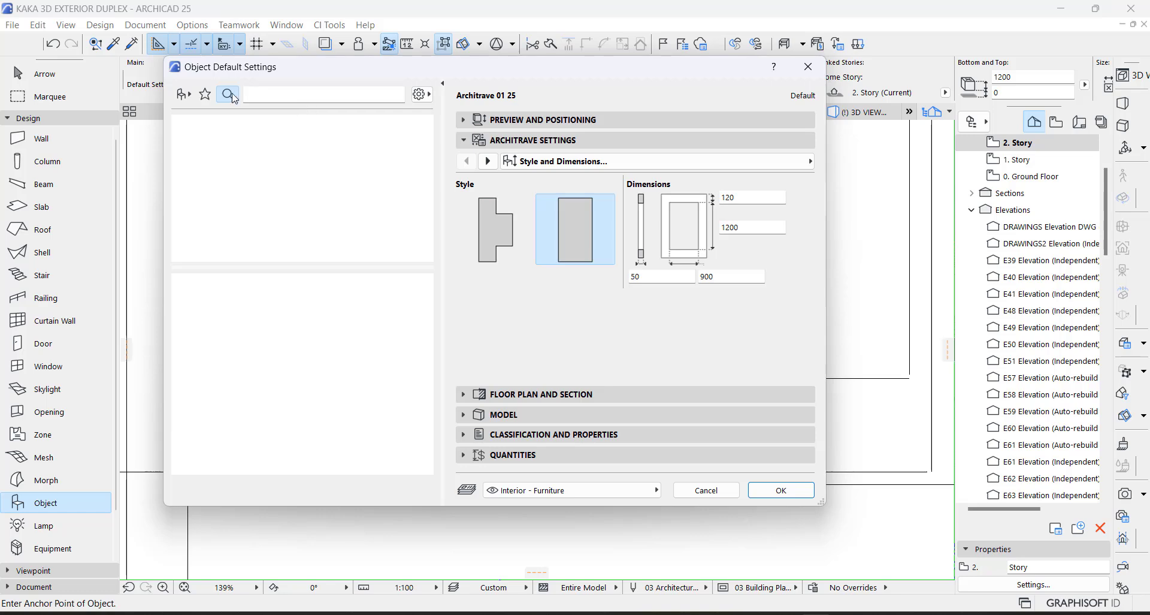
left_click(283, 94)
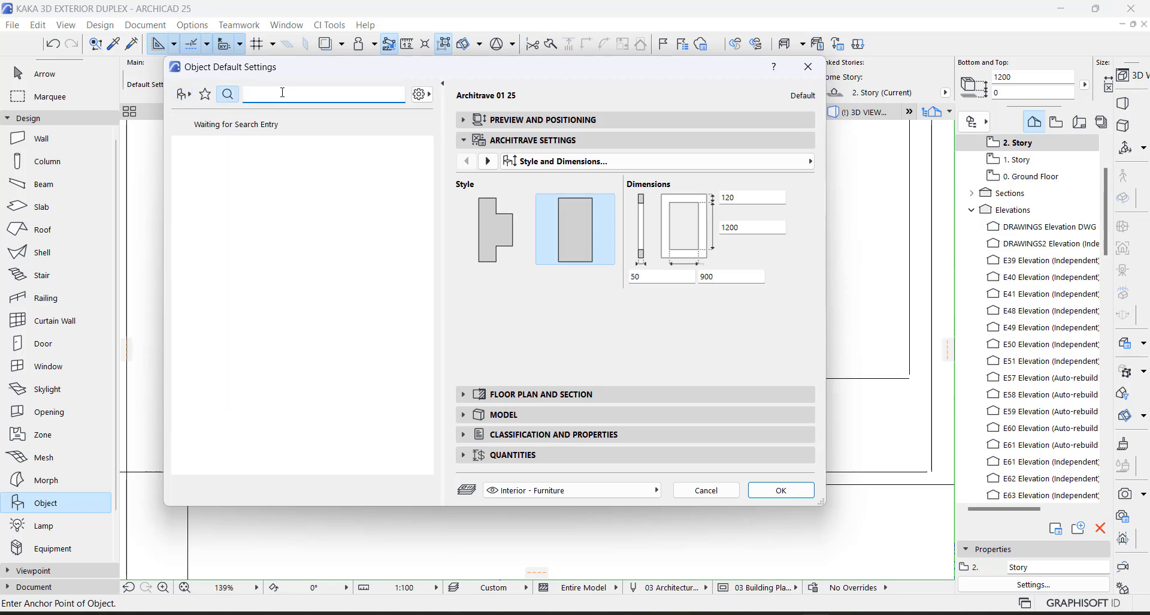
type("LU")
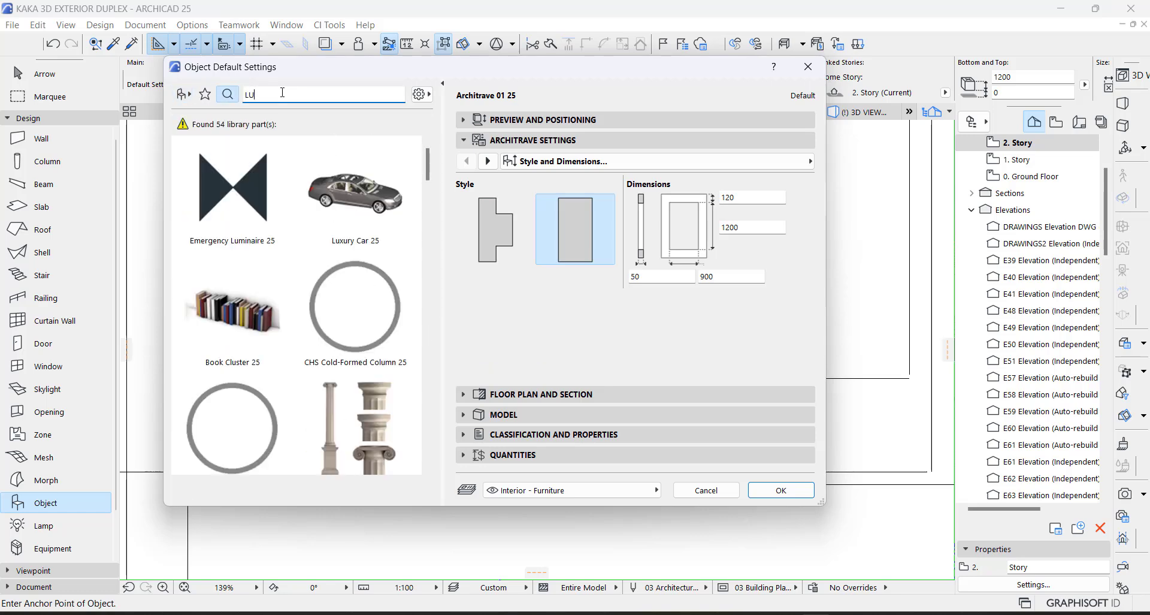
key("BackSpace")
type("OUV")
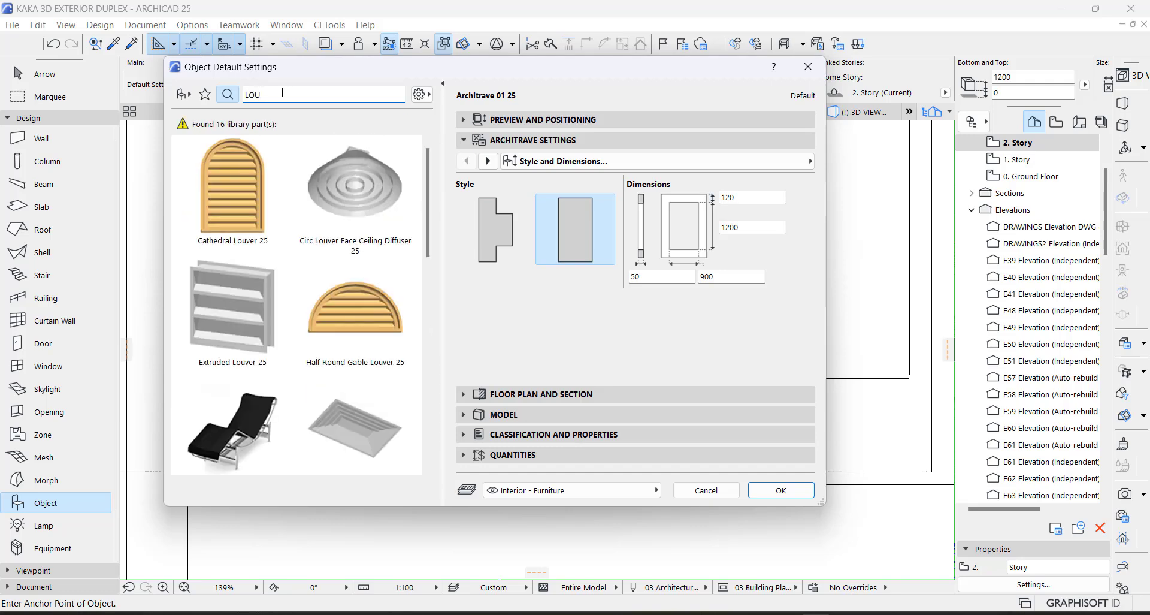
scroll(359, 269, "down", 5)
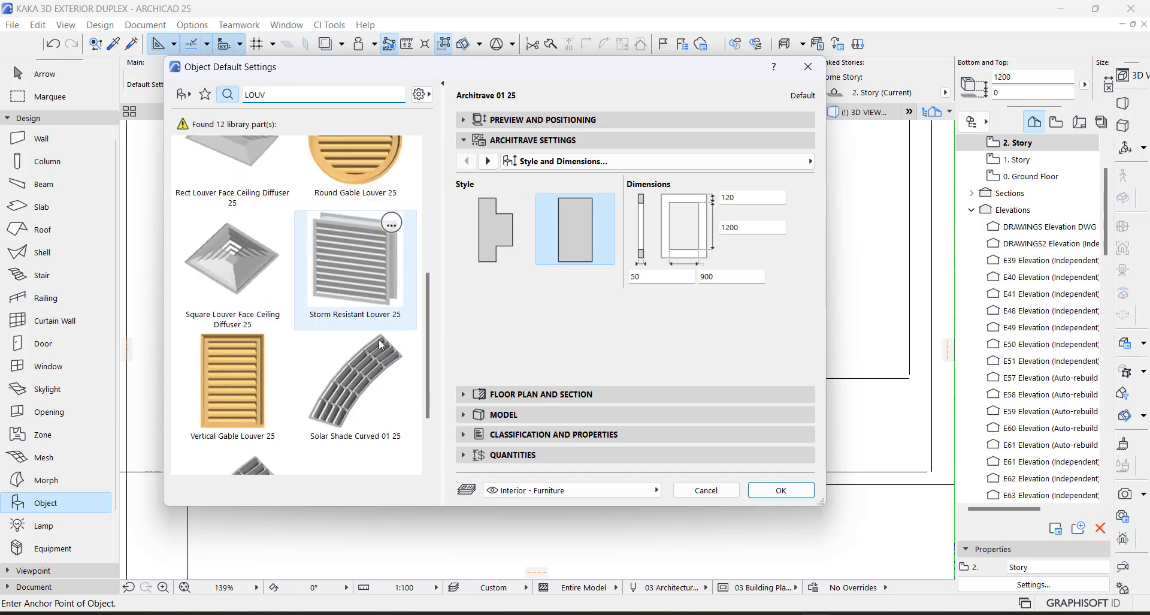
left_click(233, 384)
Override the louver's surfaces with Paint - Glossy White and accept the object settings
left_click(542, 119)
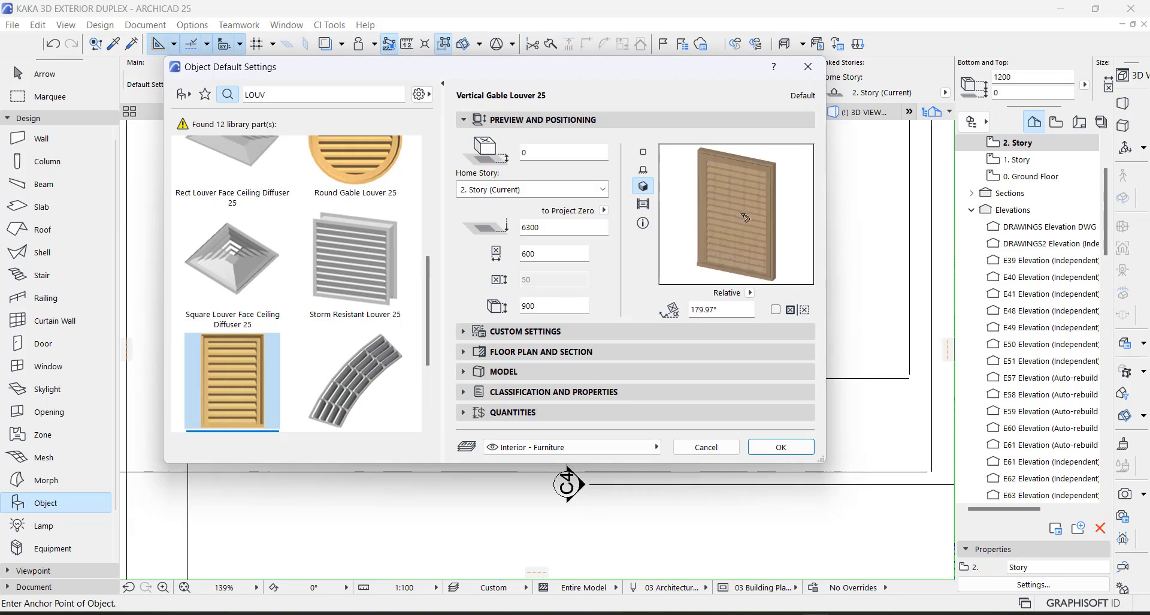
left_click(503, 372)
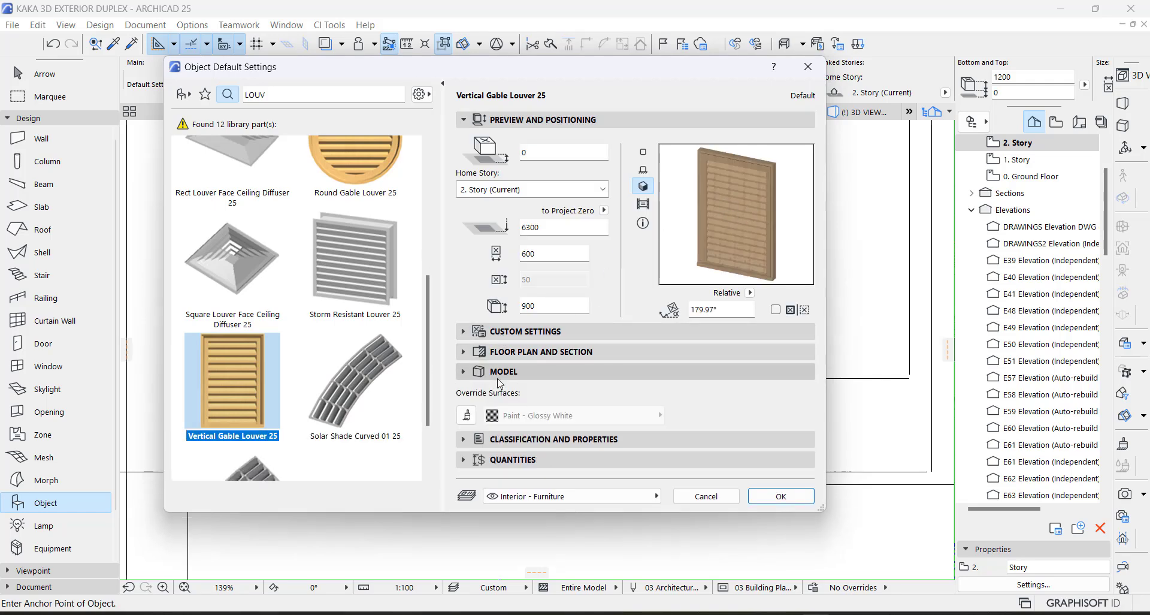
left_click(468, 416)
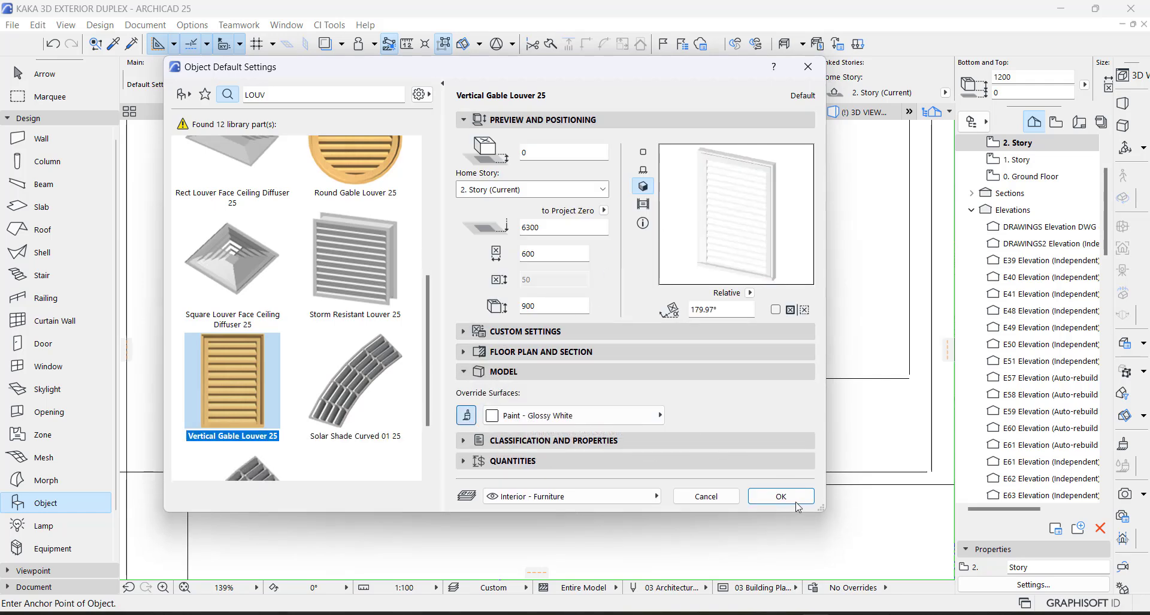
left_click(781, 496)
Place the louver on plan behind the front gable and move it against the gable beams' back line
scroll(519, 319, "up", 6)
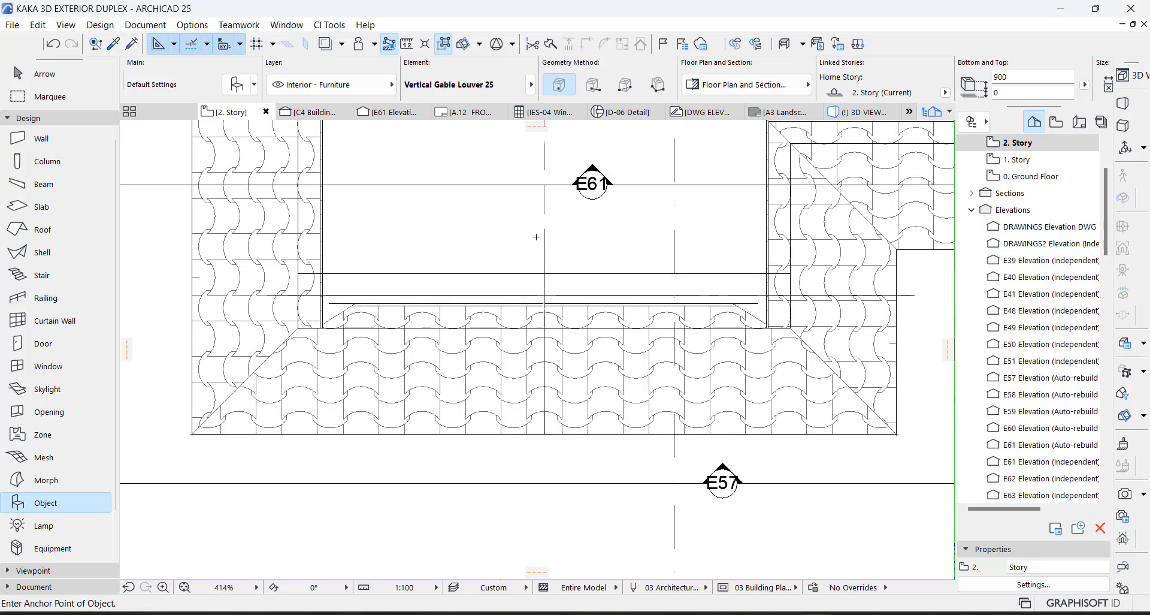
left_click(536, 237)
key("Escape")
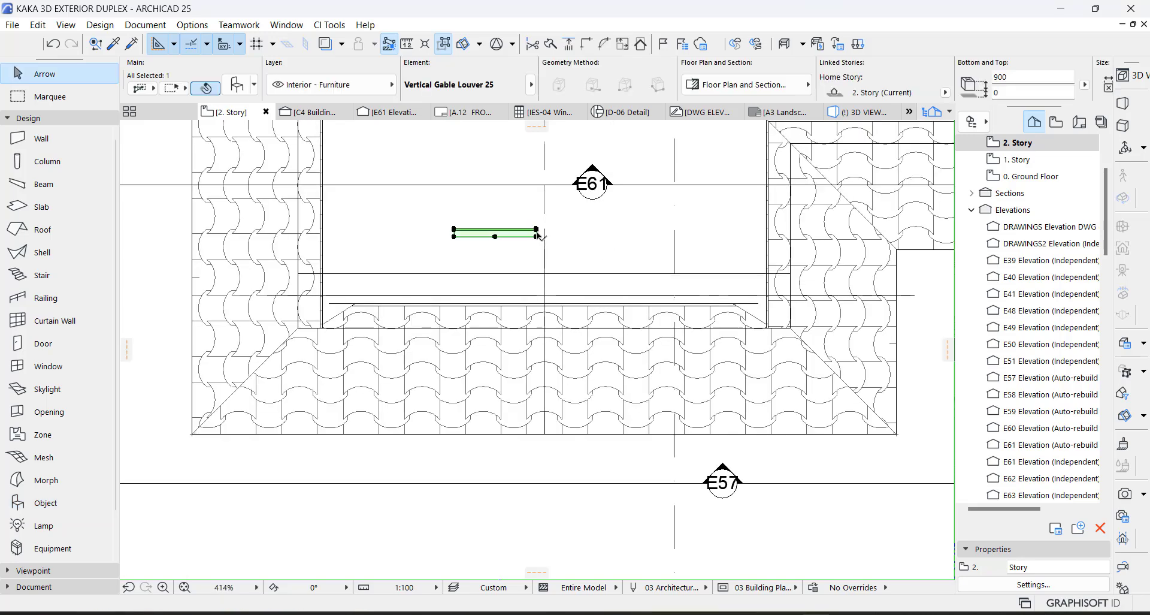
key("ctrl+d")
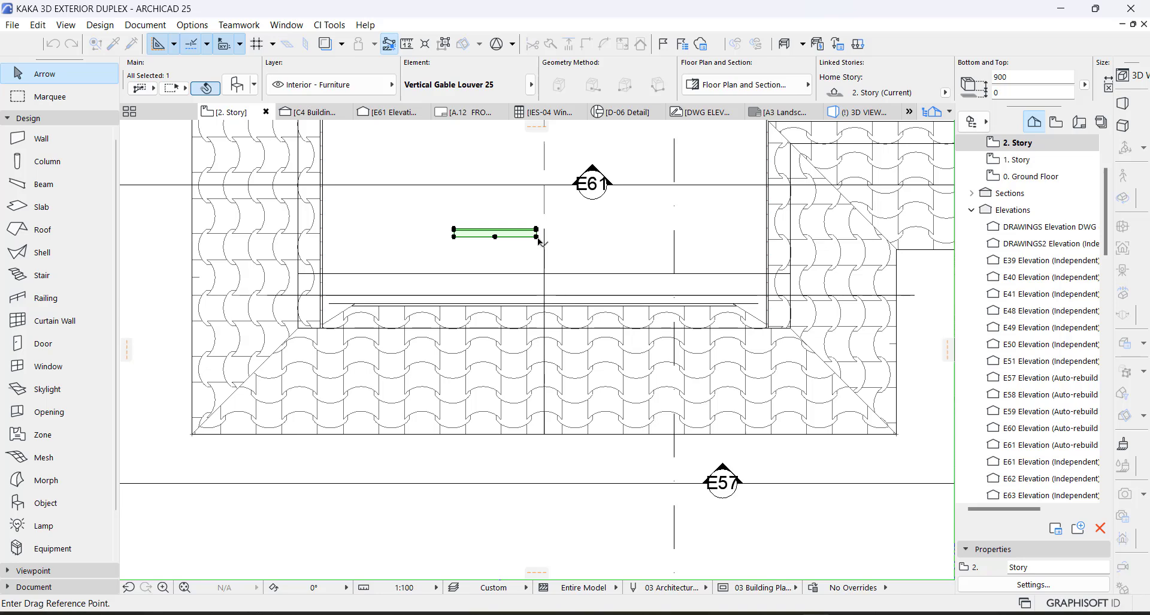
left_click(538, 237)
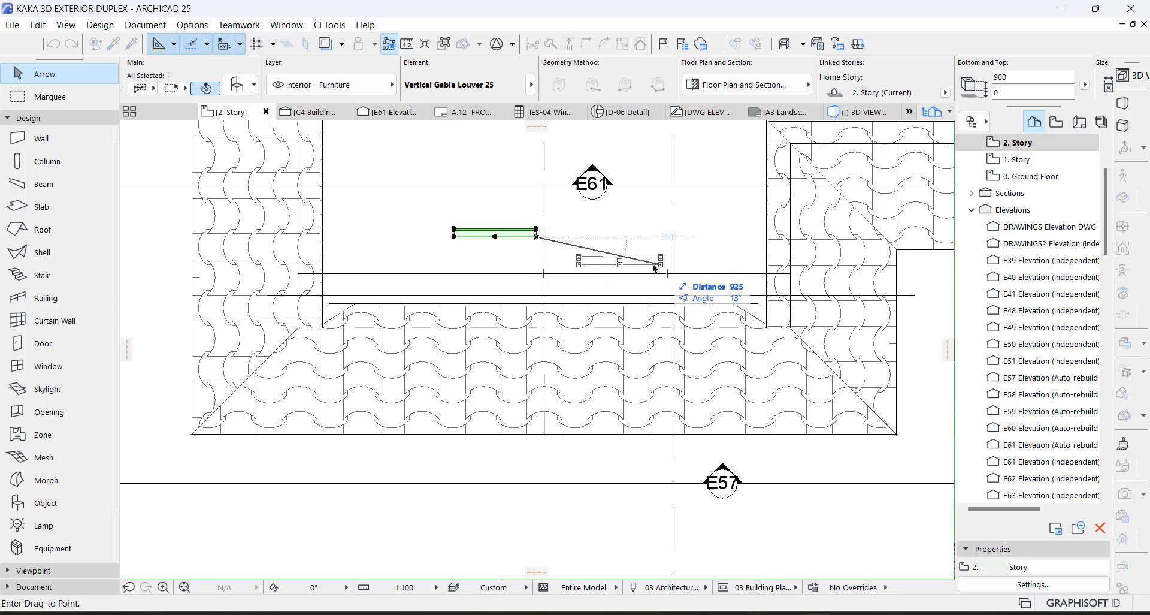
left_click(629, 265)
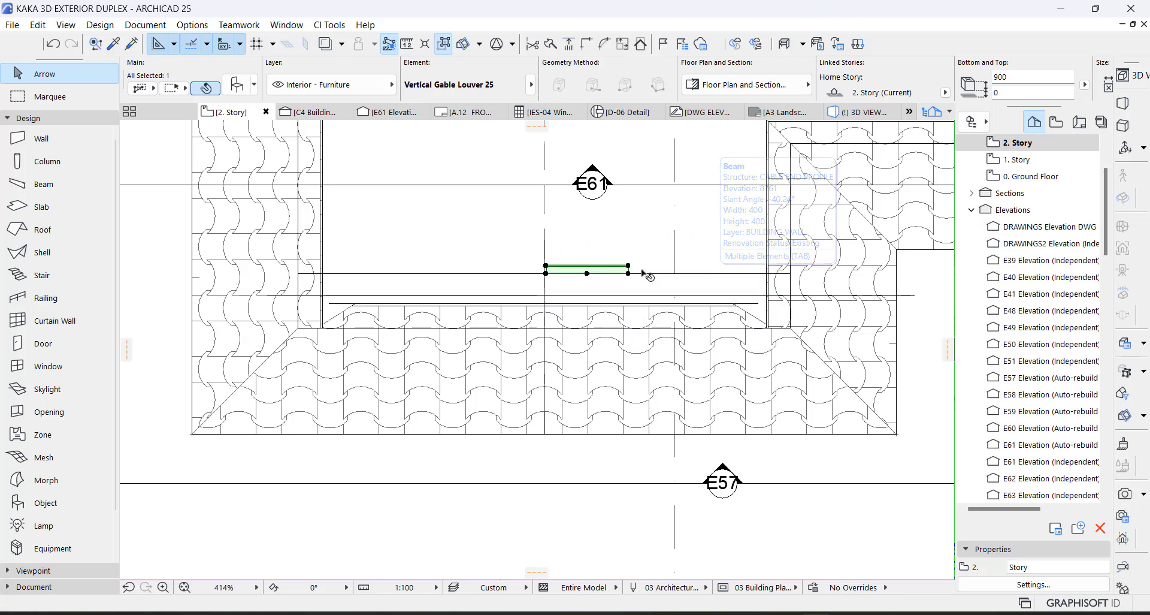
Stretch the louver's two ends on plan so it spans the front gable's full width
left_click(628, 274)
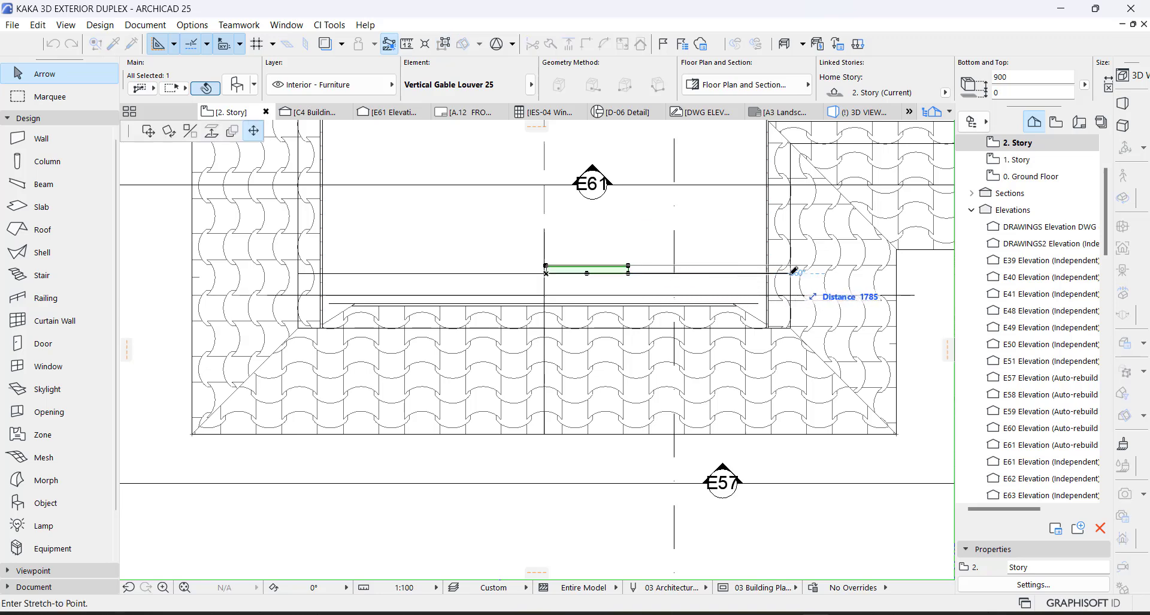
left_click(792, 273)
left_click(546, 274)
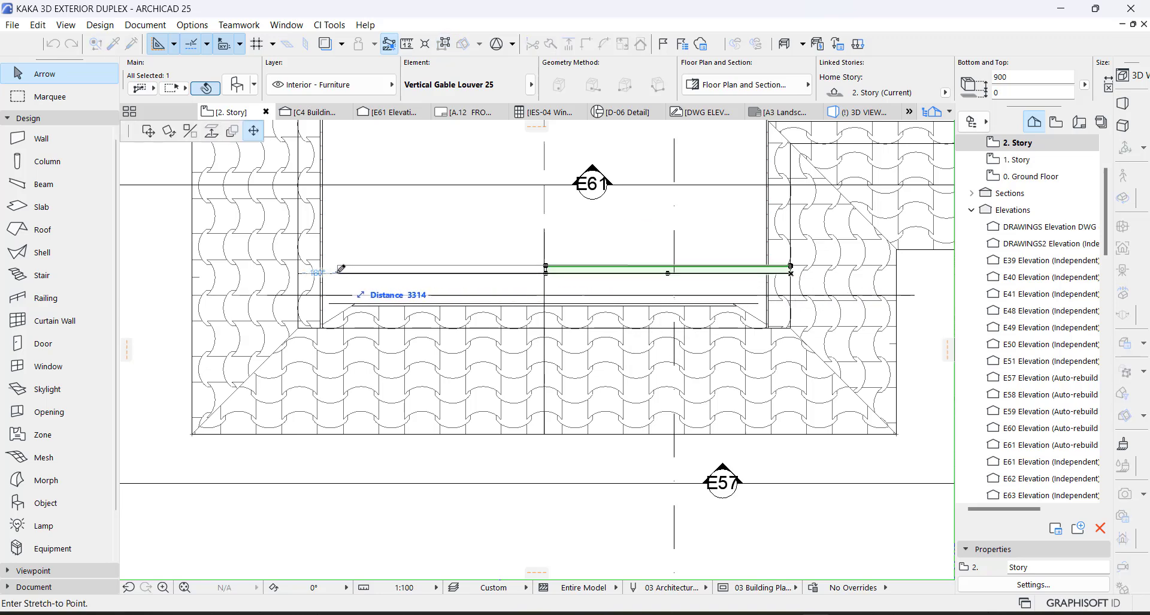
left_click(321, 273)
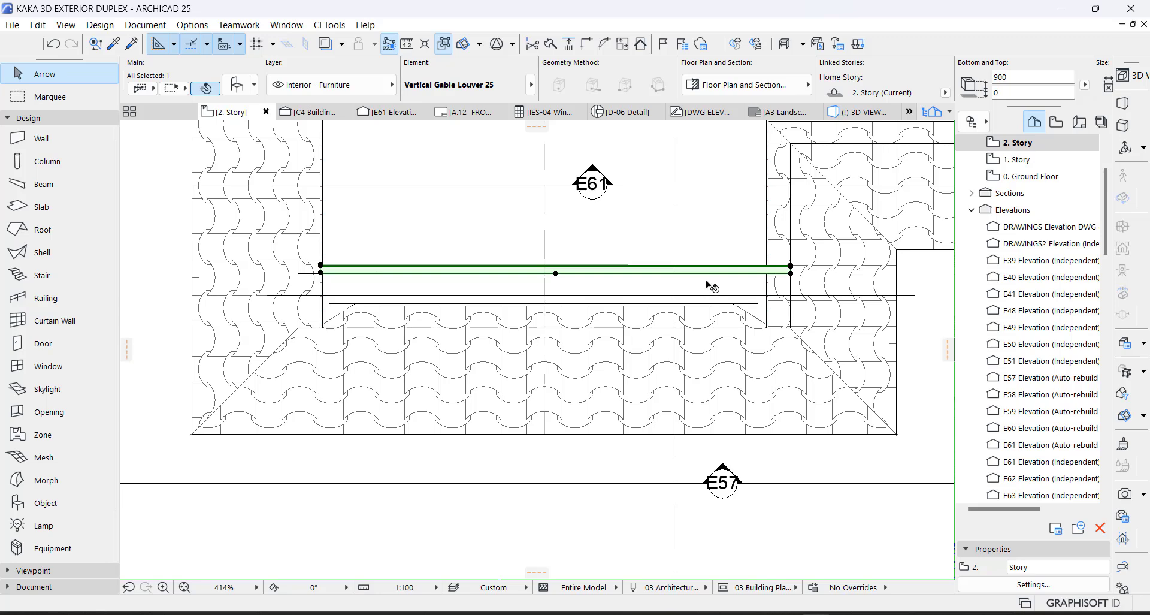
Raise the louver in 3D so its upper edge meets the gable beams' inner apex
right_click(792, 274)
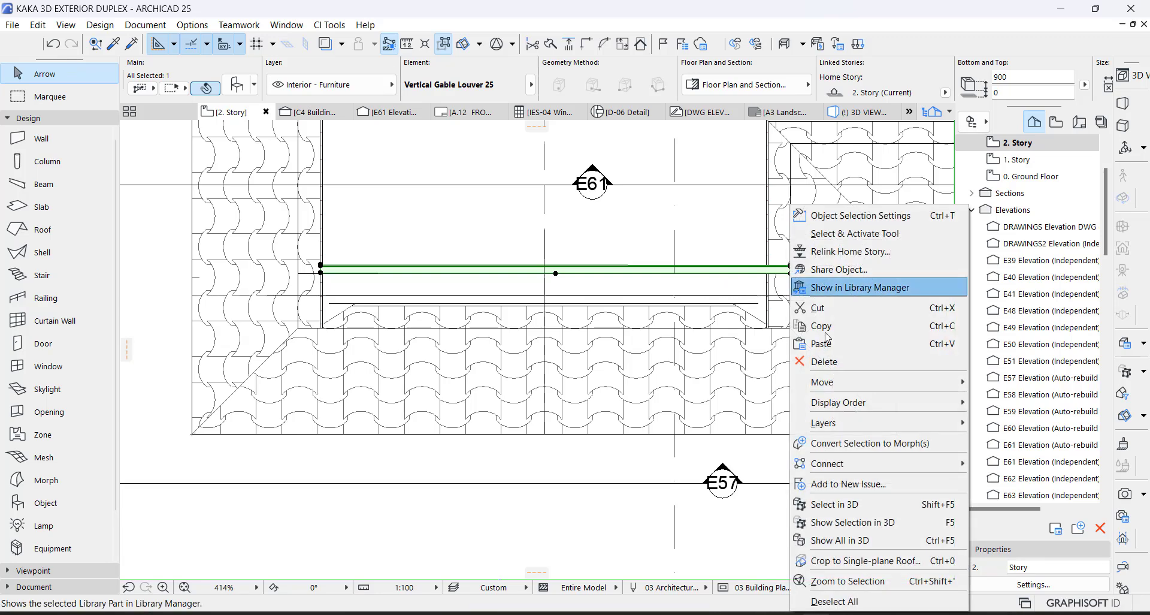
left_click(839, 503)
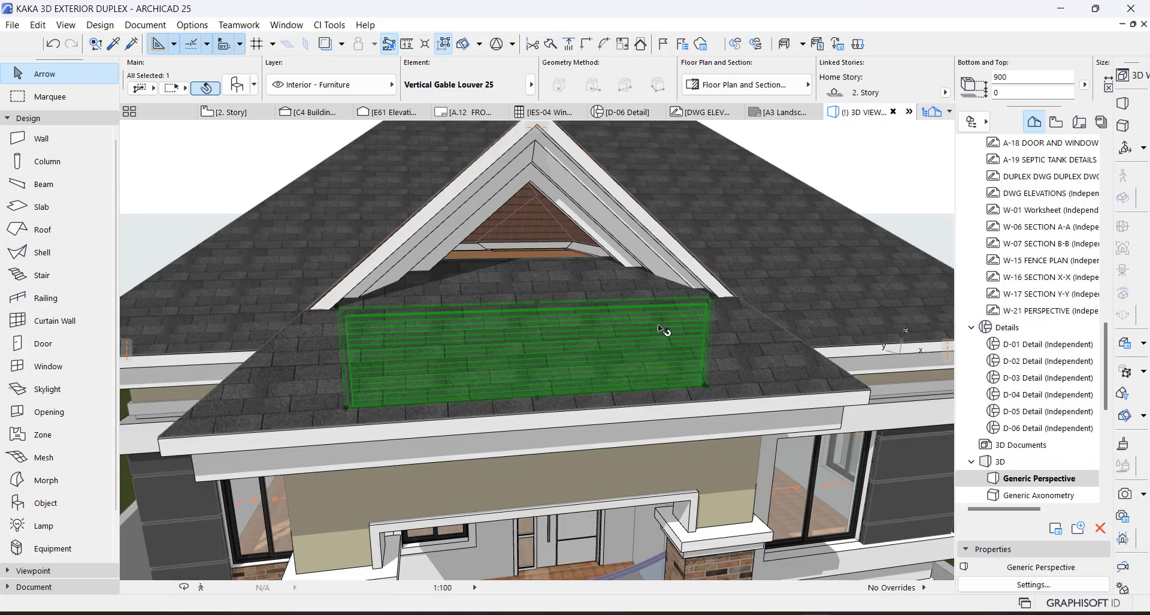
key("ctrl+d")
left_click(710, 298)
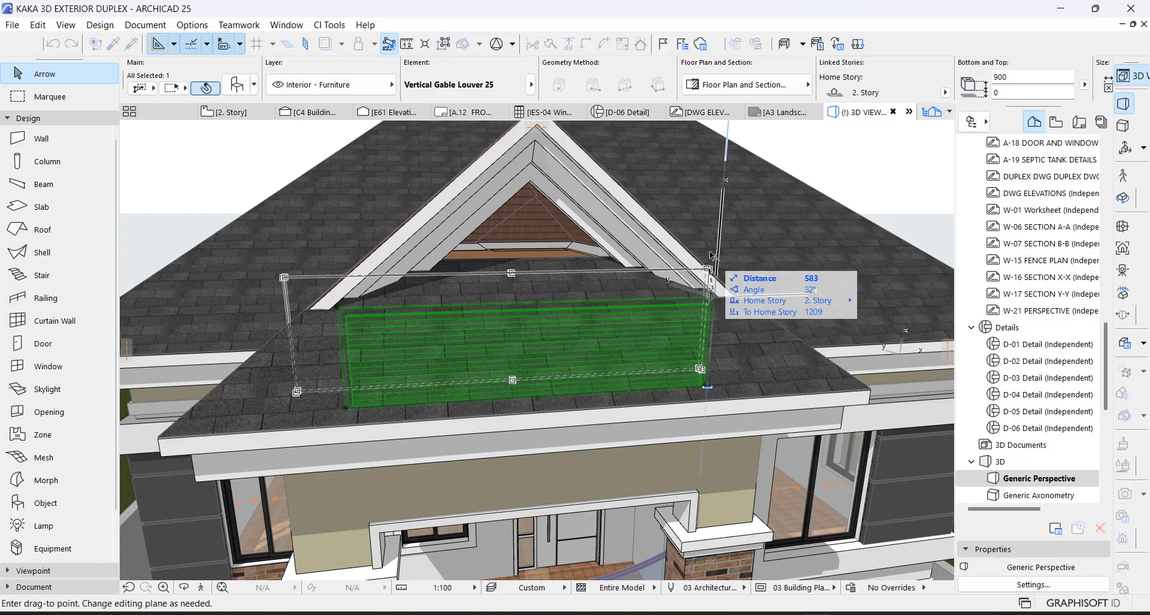
middle_click_drag(707, 256, 719, 288)
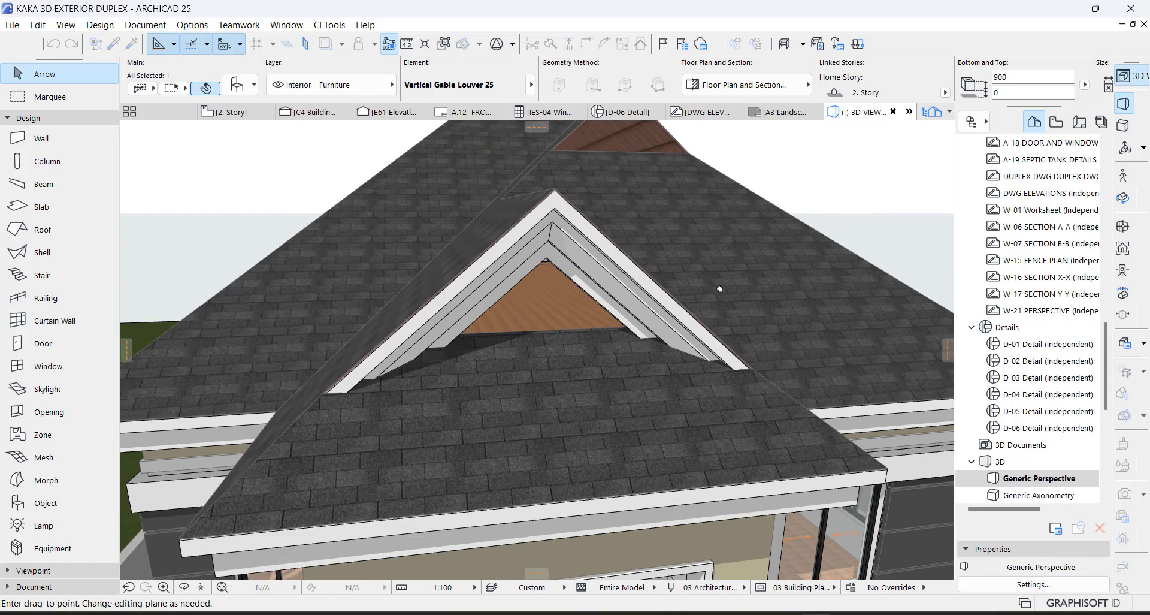
left_click(550, 262)
middle_click_drag(580, 273, 549, 173)
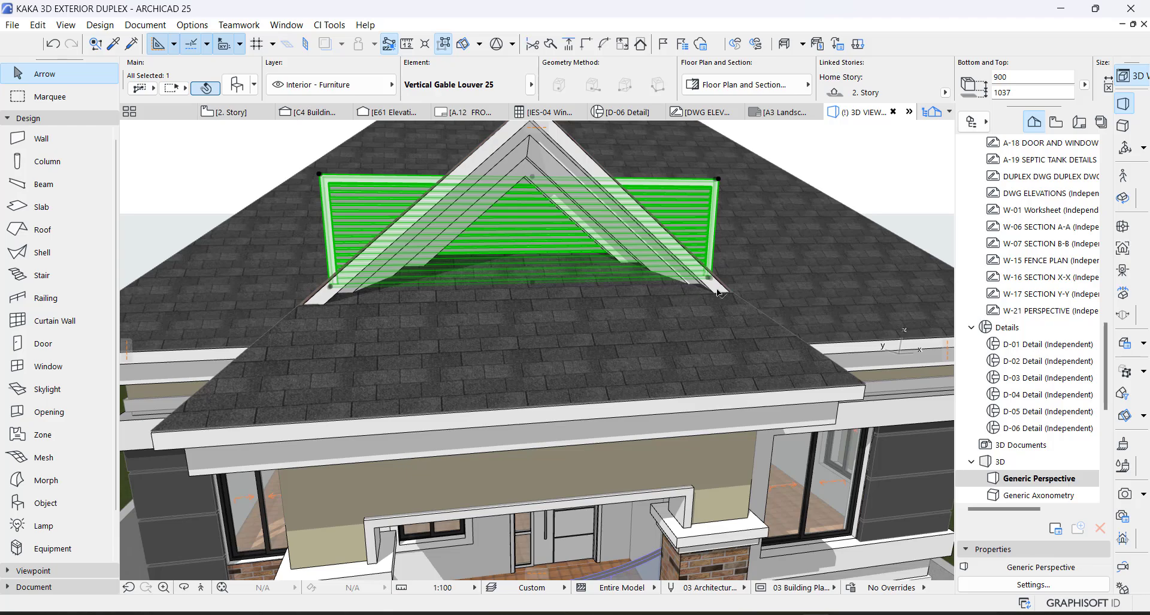
Shorten the louver to 651 high with its base at 1286, and inspect it from behind the gable in 3D
middle_click_drag(718, 292, 662, 223, "shift")
scroll(512, 242, "up", 3)
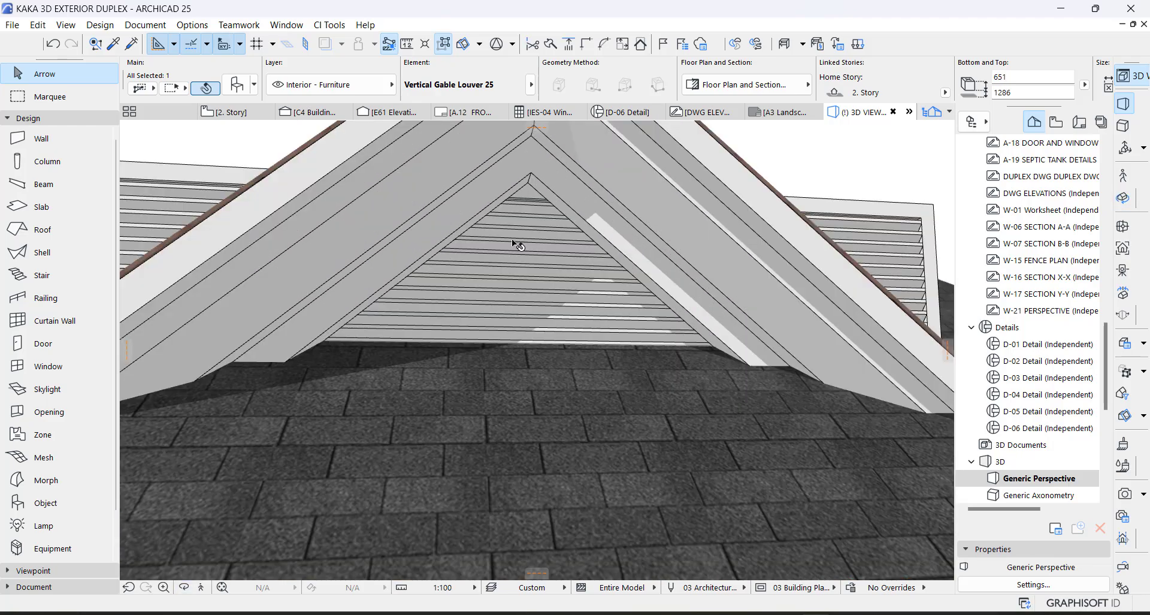
middle_click_drag(515, 245, 391, 297, "shift")
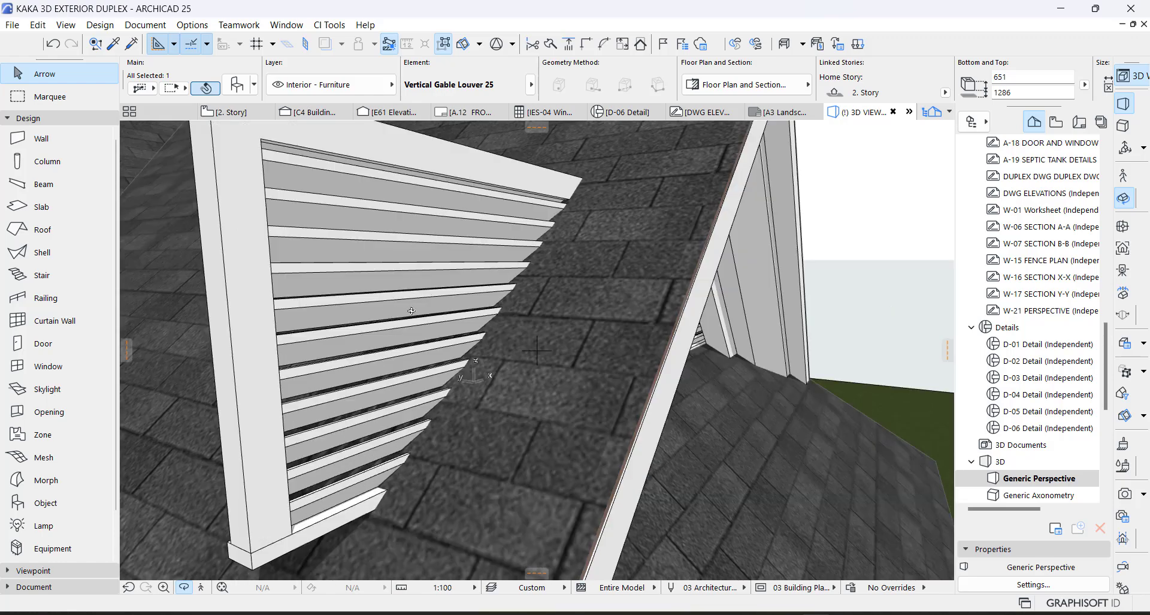
middle_click_drag(397, 266, 319, 219, "shift")
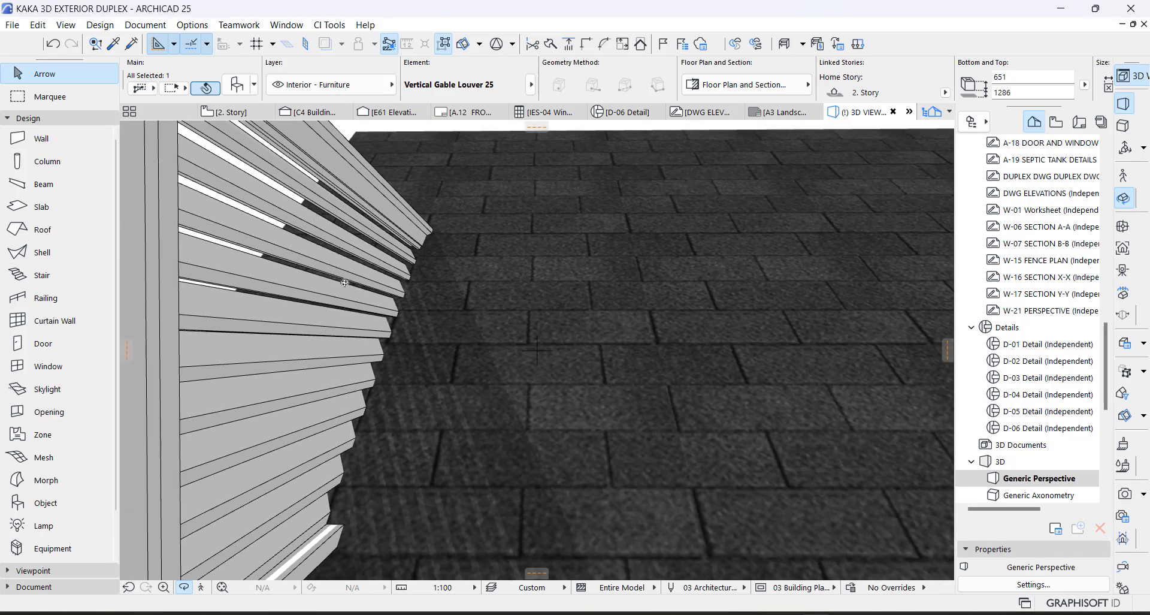
Mirror the louver on plan about its long edge at the gable beams' back line
key("F2")
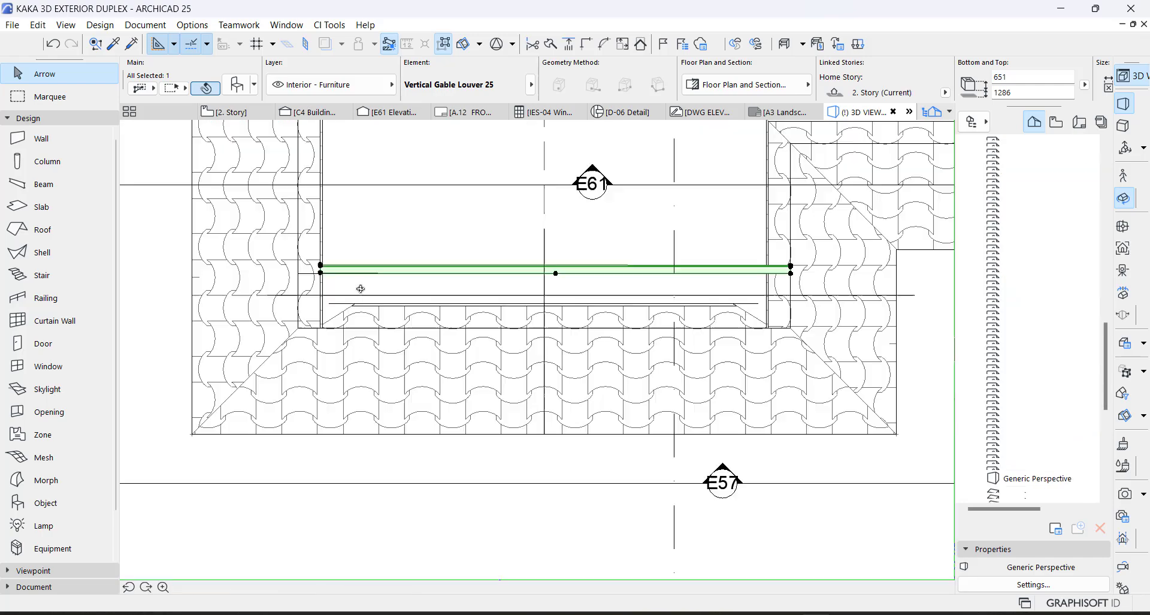
scroll(568, 271, "up", 2)
key("ctrl+m")
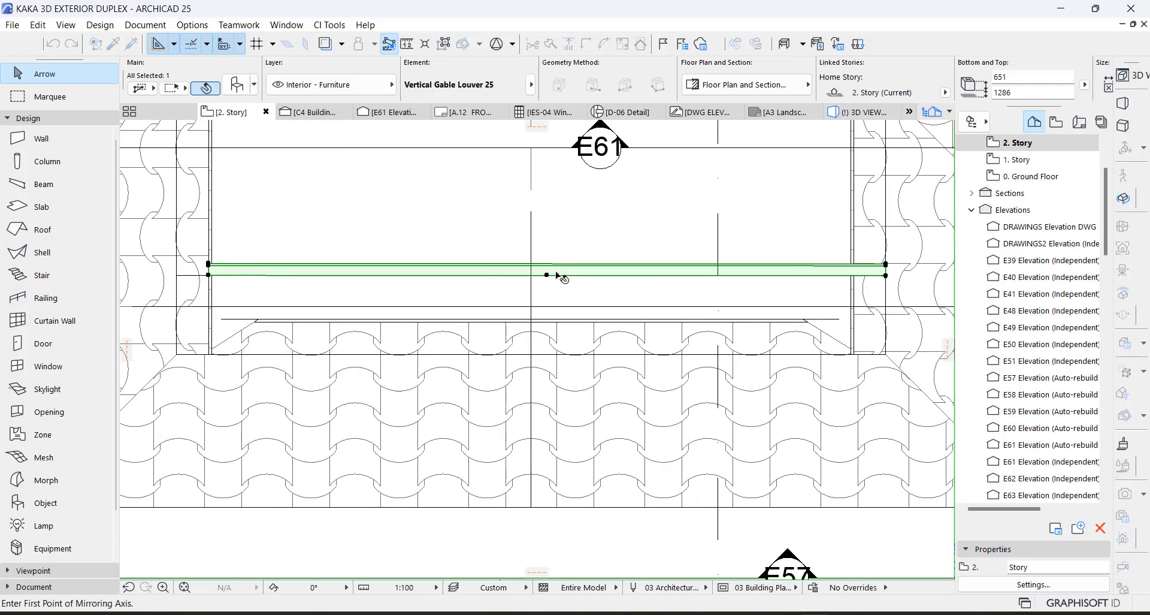
left_click(547, 275)
left_click(590, 277)
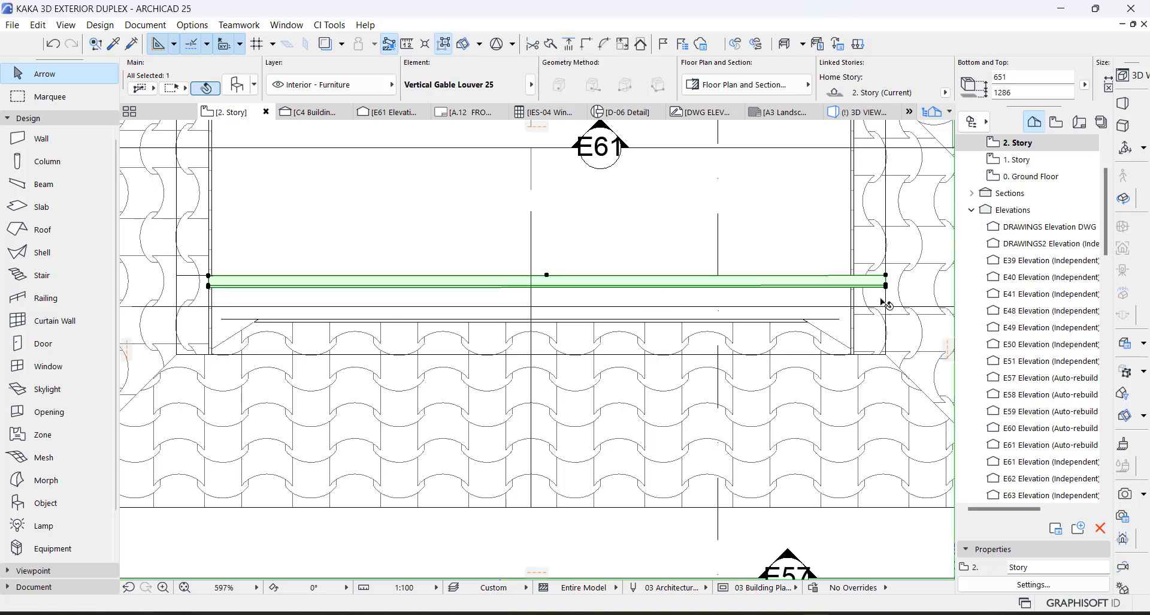
Reposition the mirrored louver on plan so its back edge lines up with the gable beams' back line
scroll(886, 299, "up", 2)
key("ctrl+d")
left_click(519, 282)
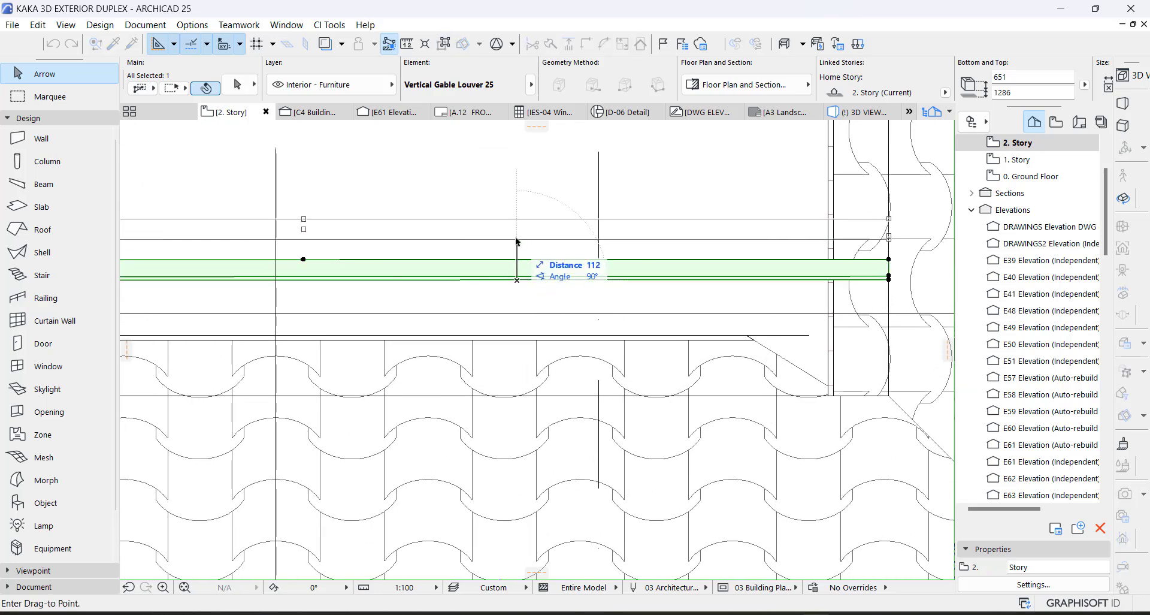
left_click(513, 240)
key("ctrl+d")
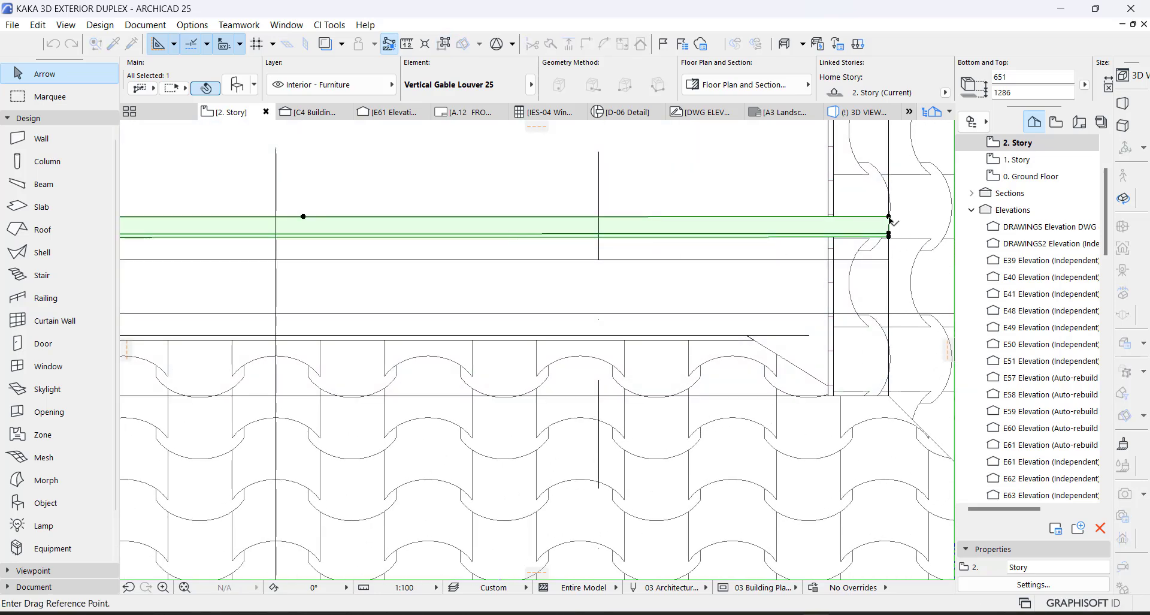
left_click(888, 216)
left_click(889, 260)
Check the louver behind the front gable in 3D and extend it downward to 724 high with its base at 1213
key("F3")
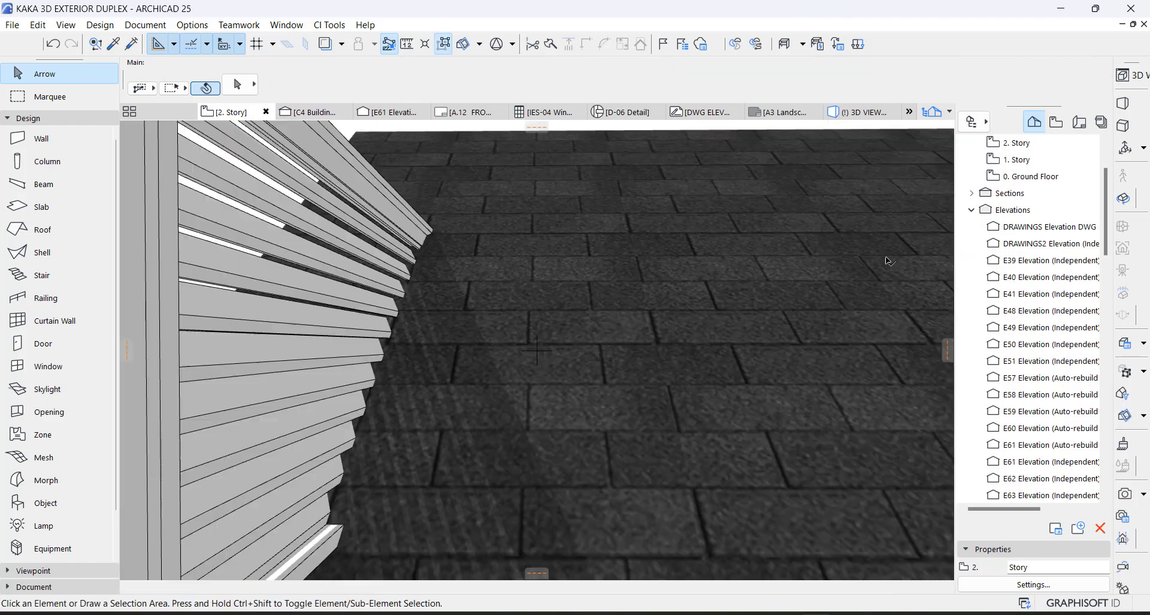
middle_click_drag(394, 305, 887, 320, "shift")
scroll(405, 334, "up", 3)
middle_click_drag(437, 325, 545, 311, "shift")
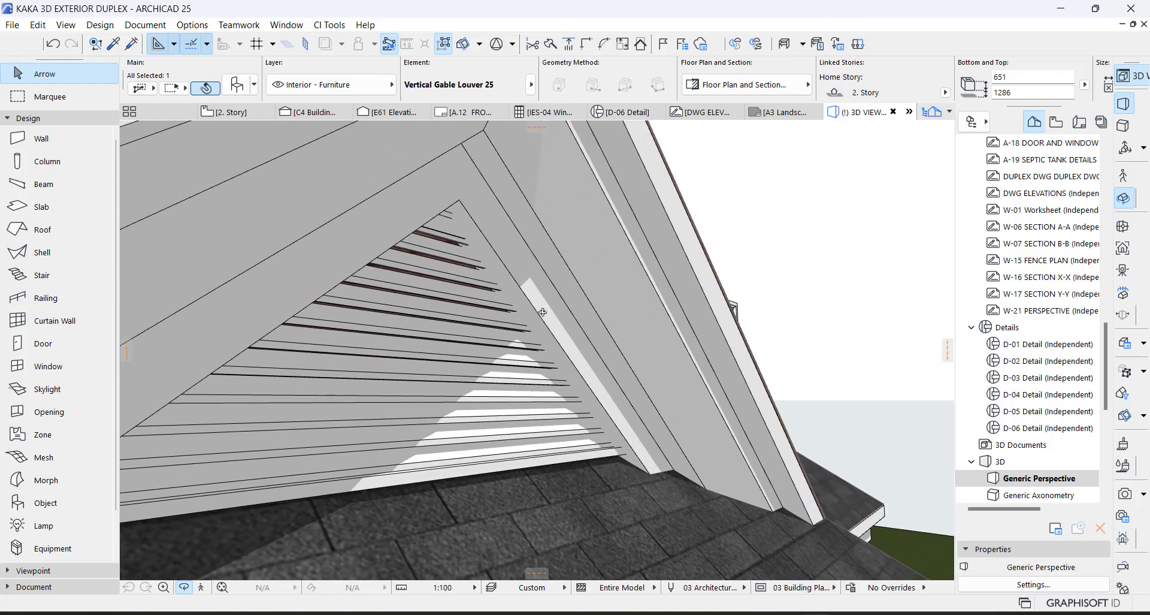
key("F2")
left_click(884, 279)
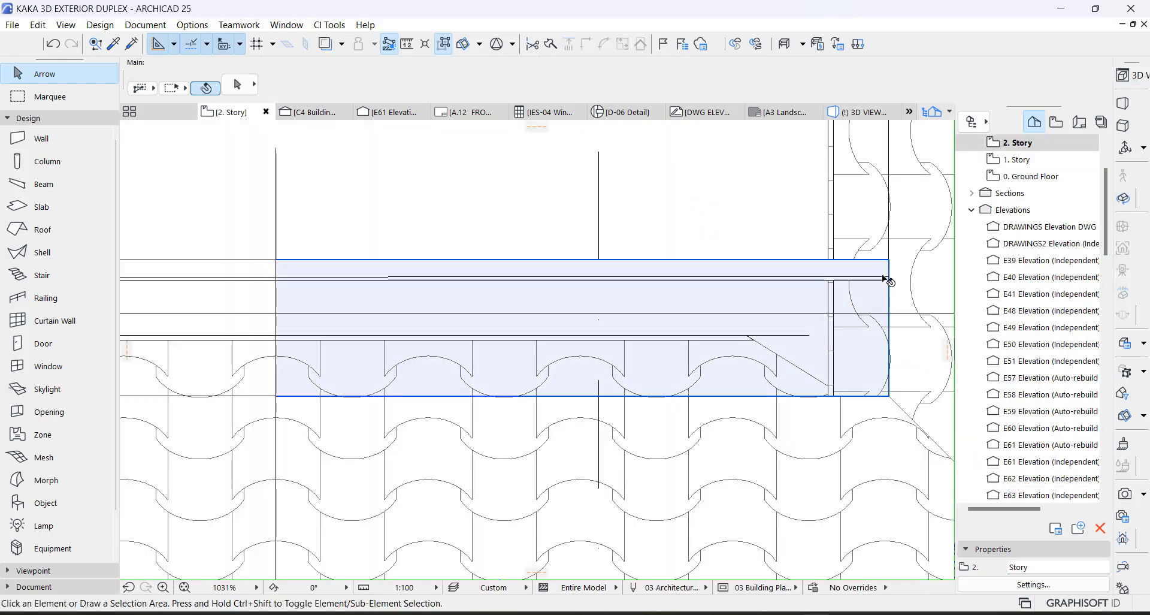
key("F3")
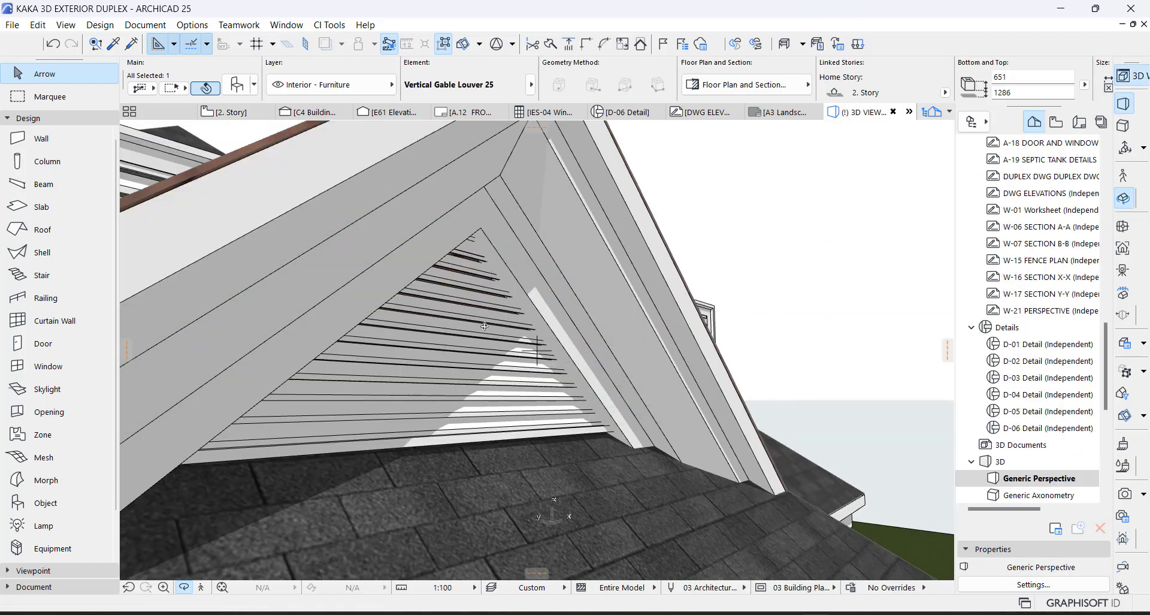
middle_click_drag(484, 326, 582, 344, "shift")
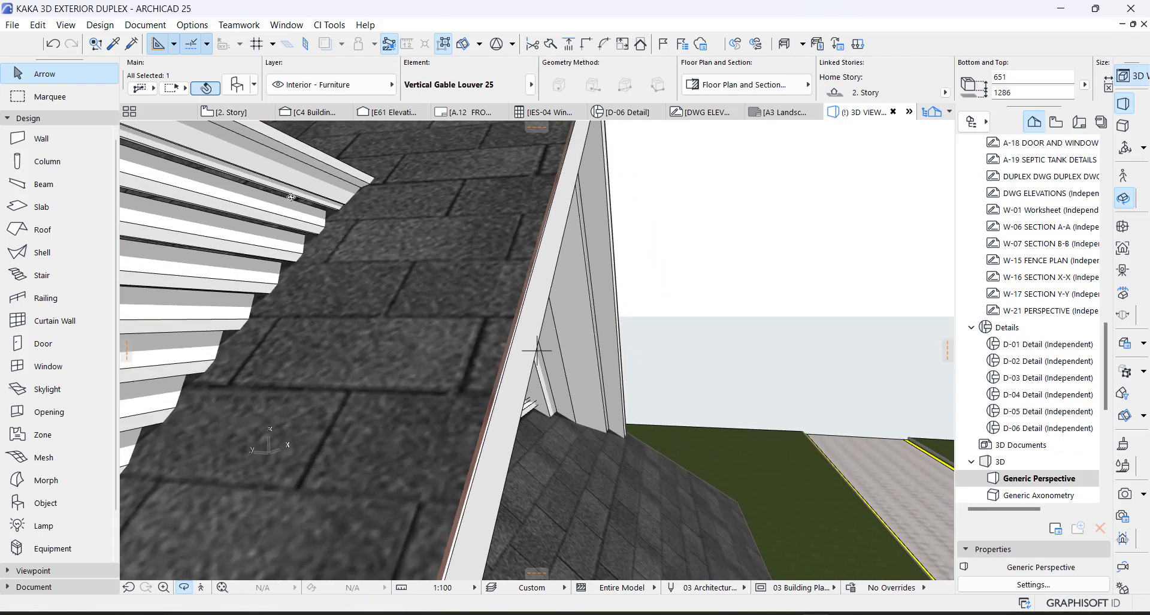
middle_click_drag(321, 242, 299, 210, "shift")
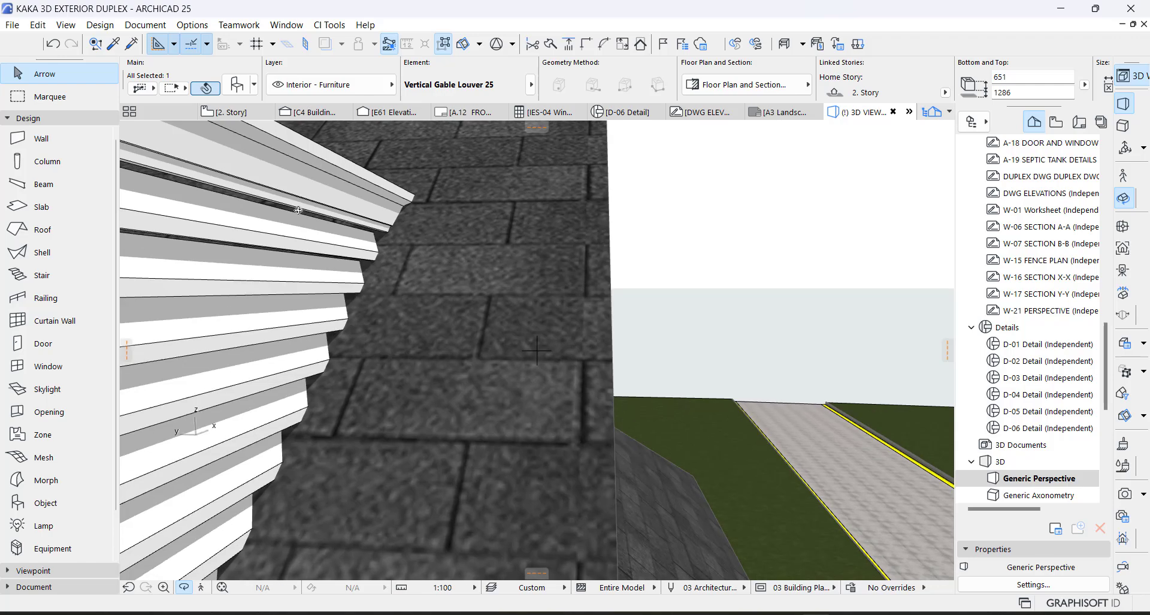
scroll(288, 277, "down", 5)
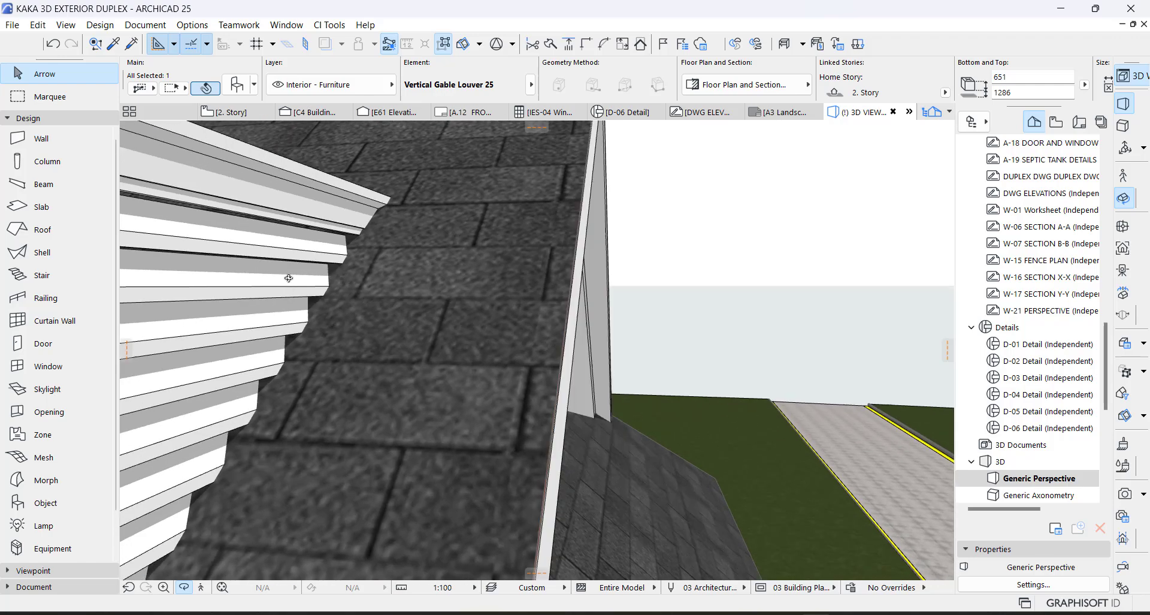
middle_click_drag(503, 337, 489, 353, "shift")
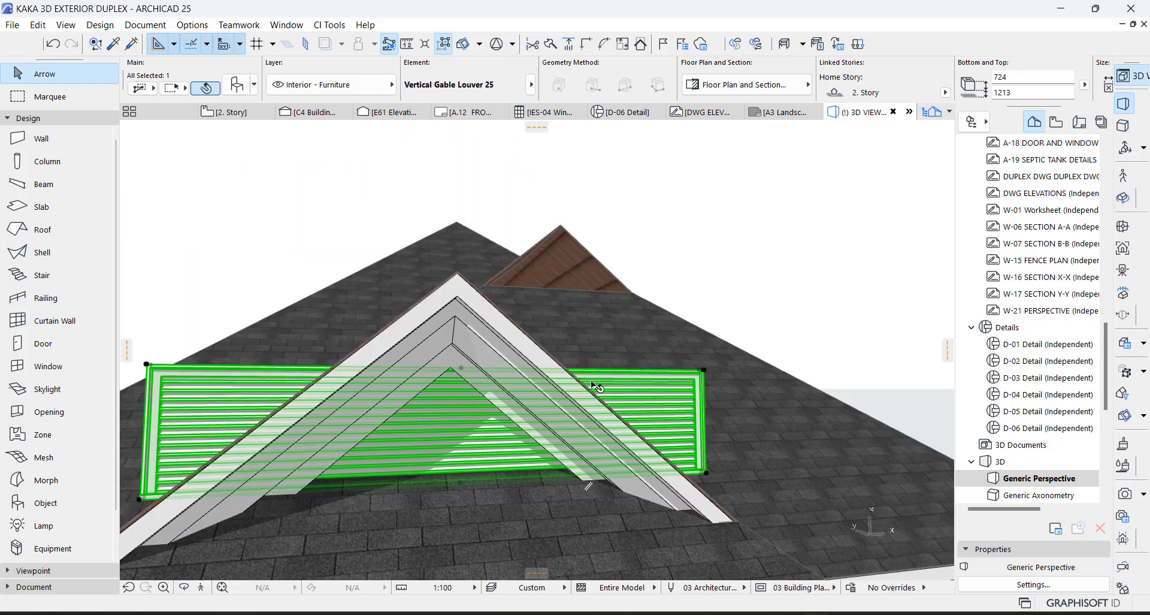
middle_click_drag(595, 389, 505, 287, "shift")
Try to crop the louver's top to single-plane roofs with only the louver selected, and undo the crop
right_click(282, 196)
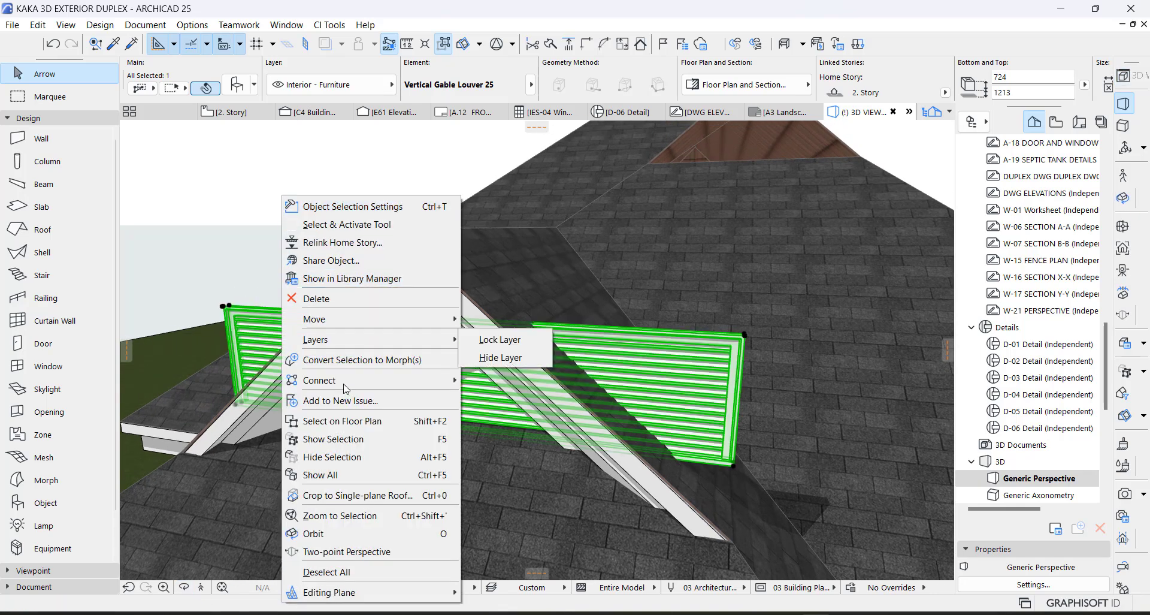
left_click(346, 495)
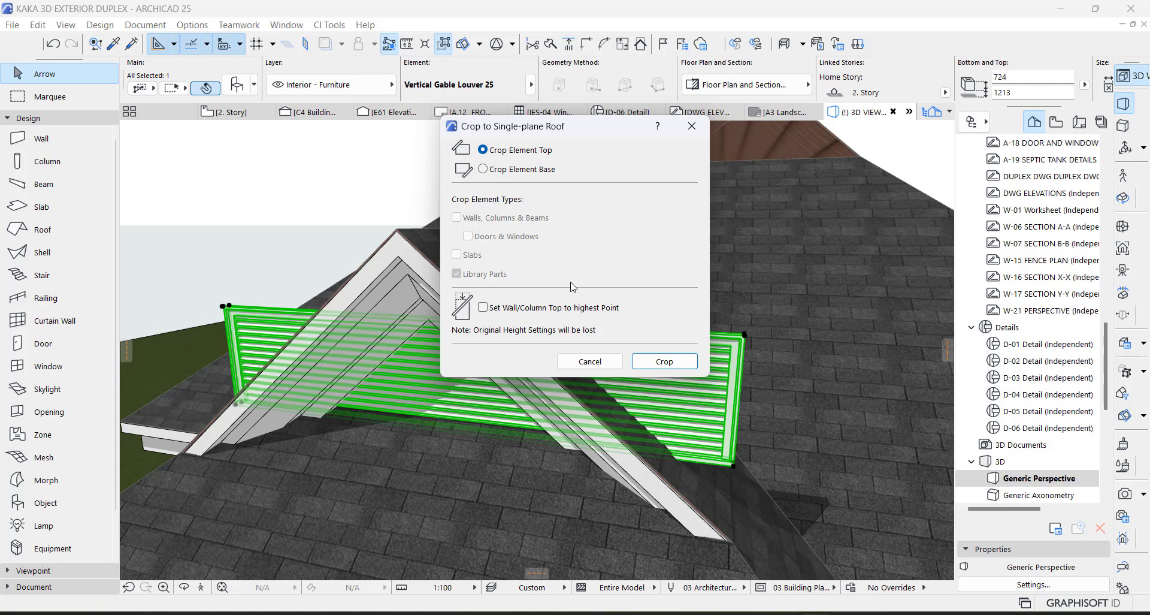
left_click(664, 361)
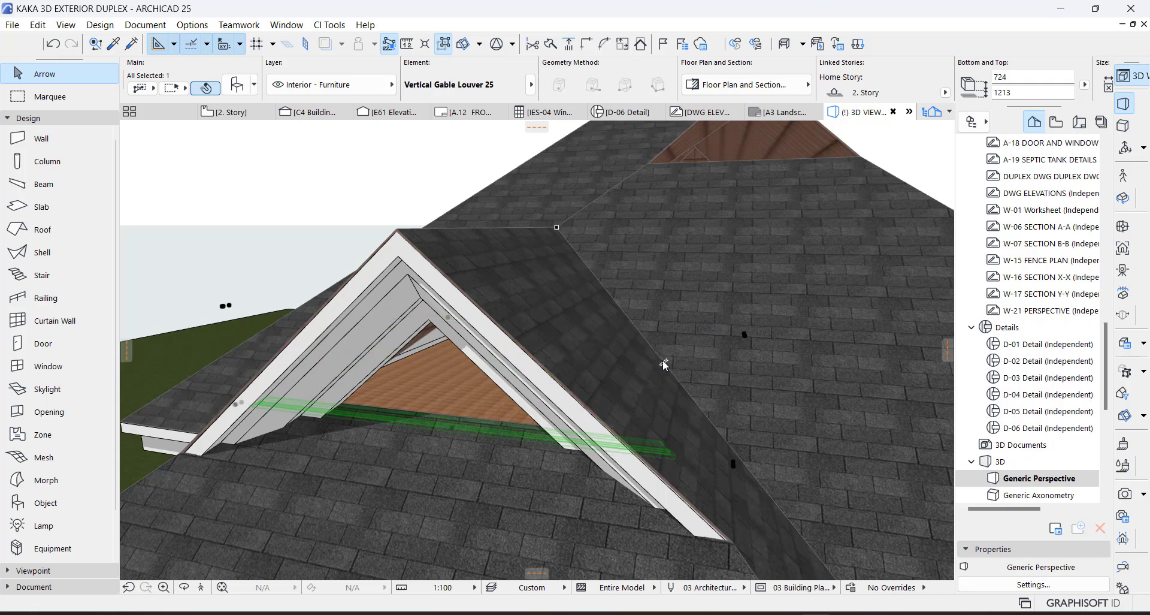
key("ctrl+z")
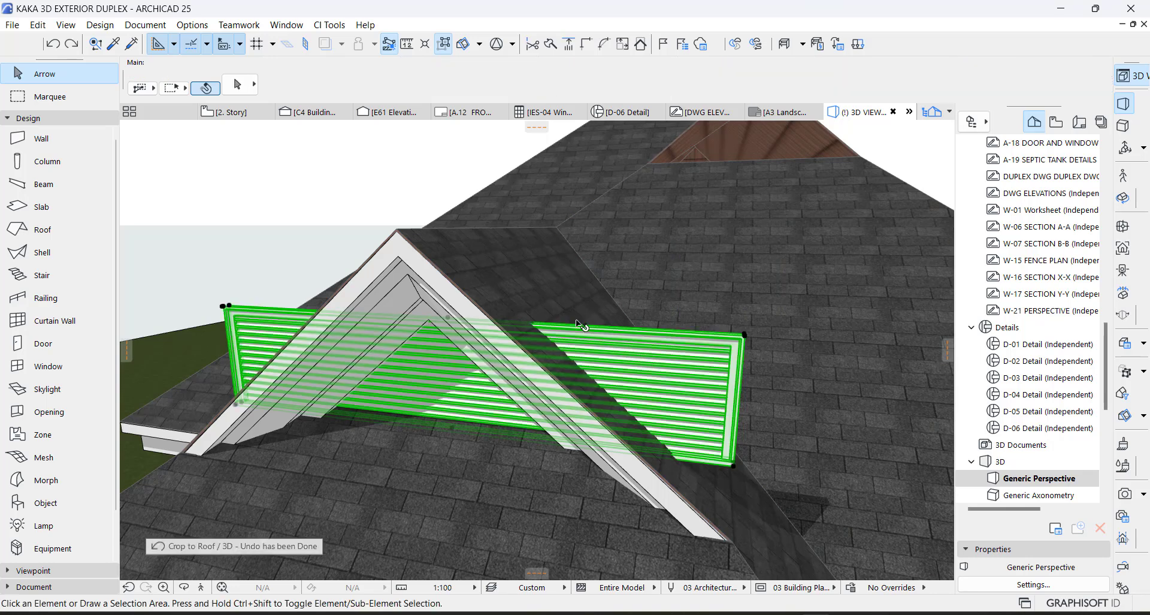
Add the front gable's two roof planes to the louver selection and crop the louver's top to those planes
left_click(542, 291, "shift")
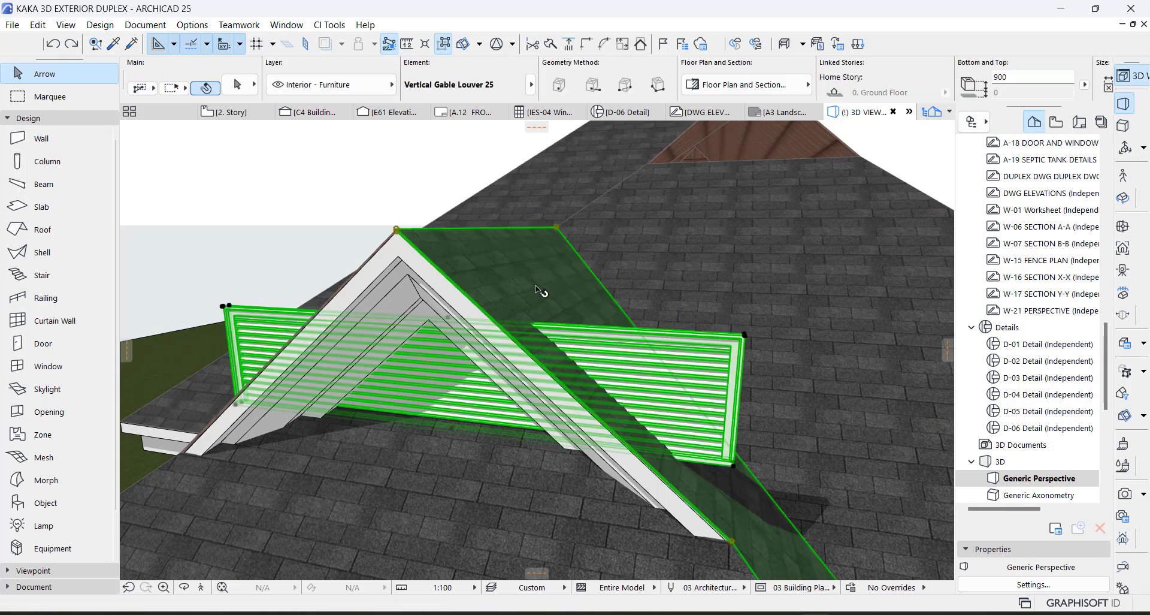
middle_click_drag(517, 292, 511, 300, "shift")
left_click_drag(512, 300, 502, 300)
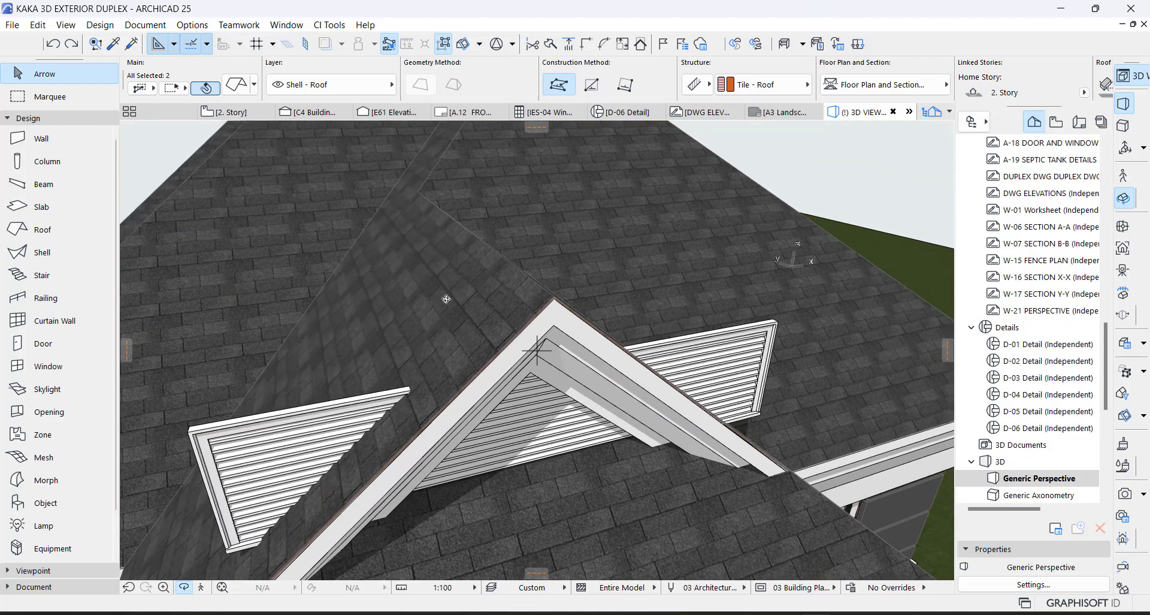
left_click(459, 311, "shift")
middle_click_drag(509, 245, 450, 138)
scroll(299, 322, "down", 5)
scroll(456, 257, "up", 4)
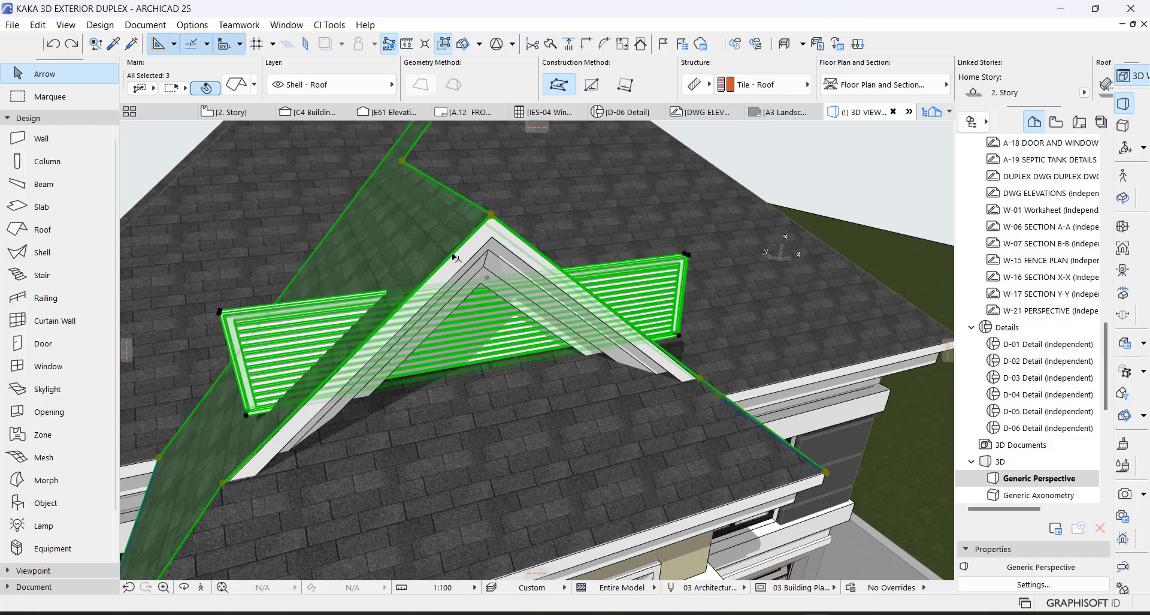
scroll(515, 293, "down", 5)
scroll(541, 282, "up", 4)
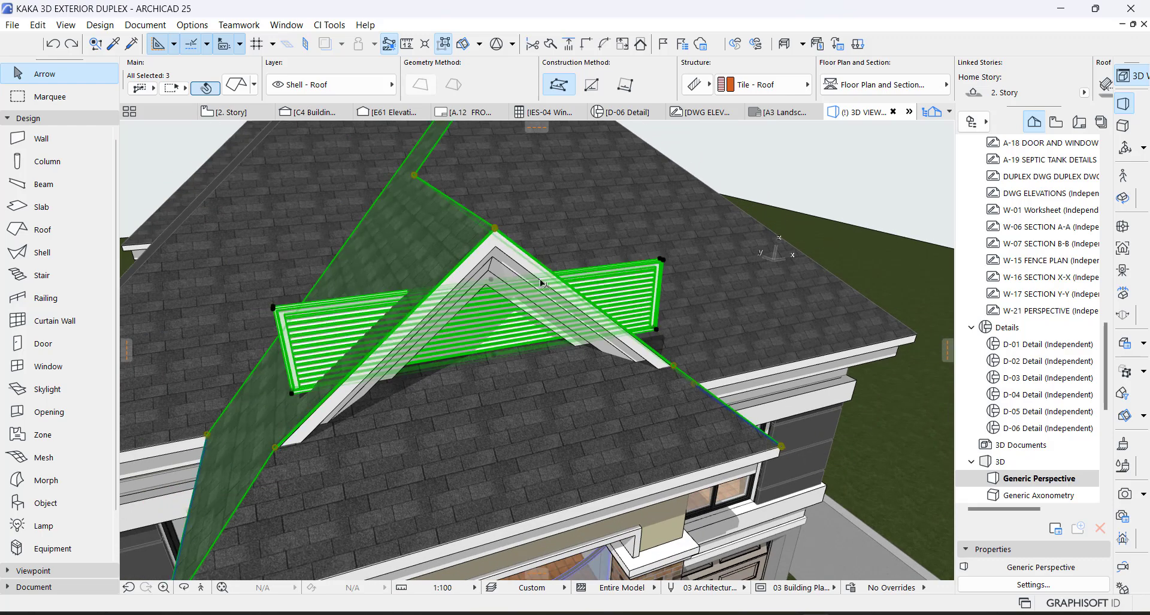
right_click(841, 175)
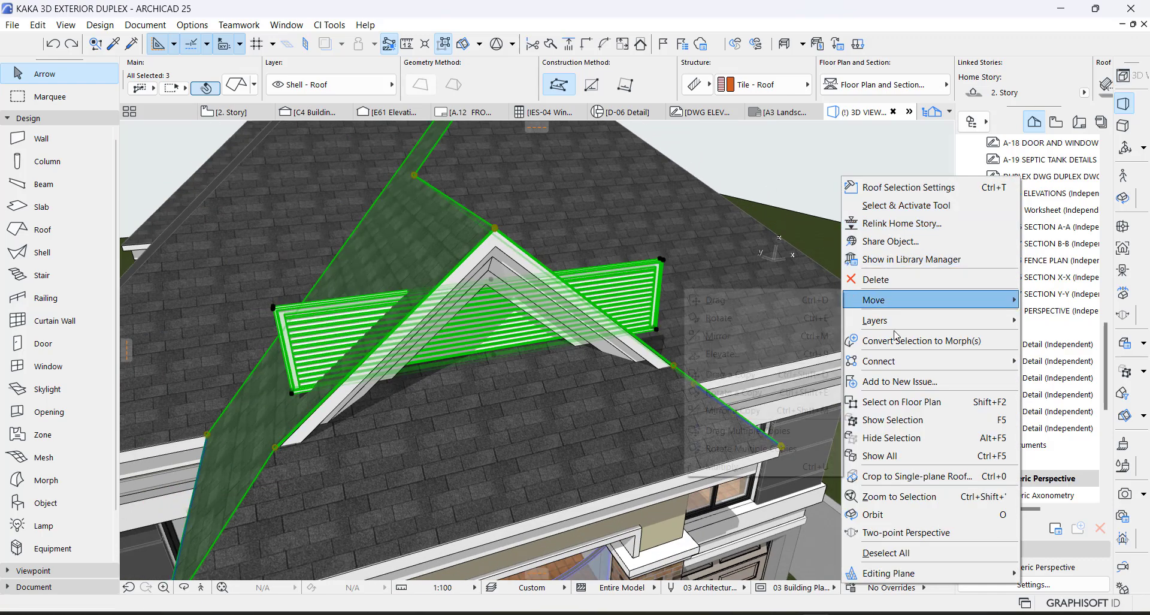
left_click(928, 477)
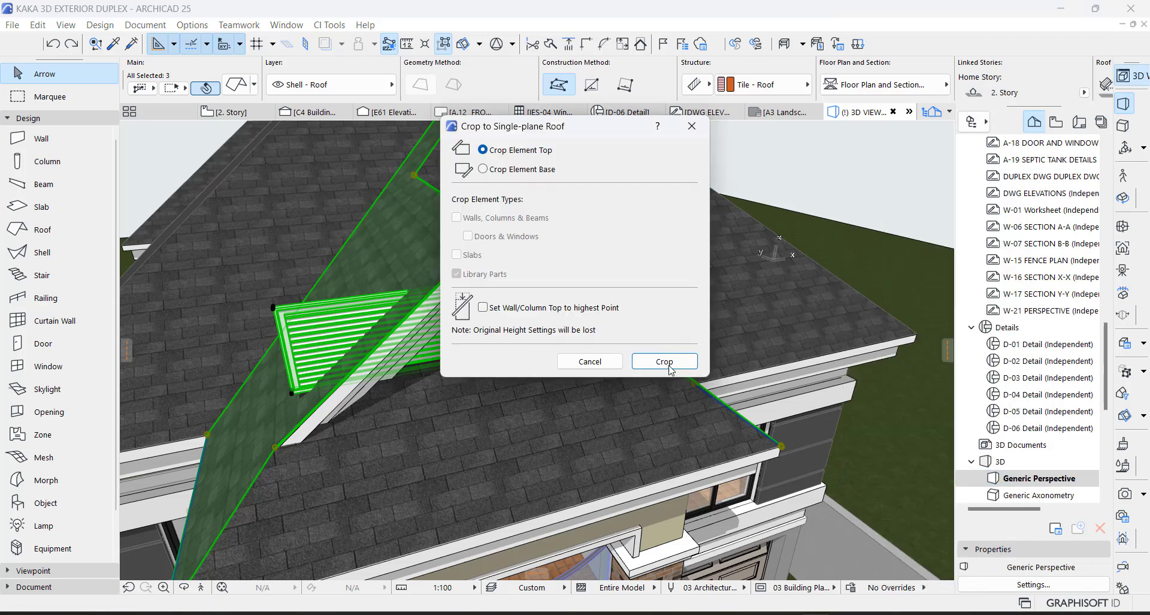
left_click(677, 364)
key("Escape")
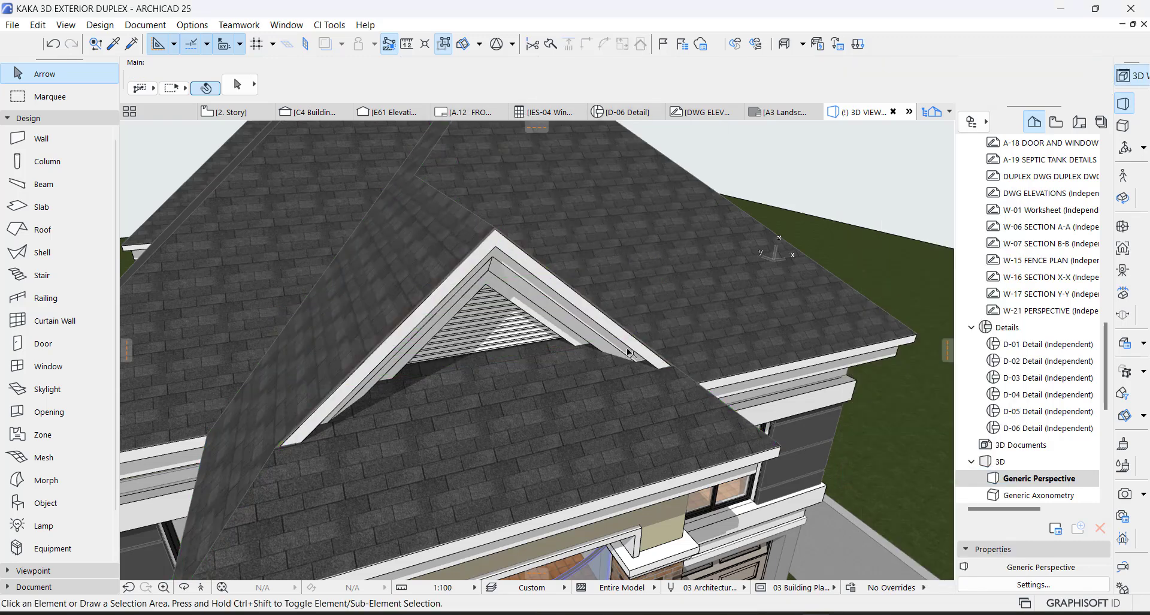
Select the two front gable beams and the cropped louver in 3D and show them selected on the floor plan
middle_click_drag(512, 321, 312, 257, "shift")
middle_click_drag(565, 306, 468, 255, "shift")
middle_click_drag(547, 296, 507, 274, "shift")
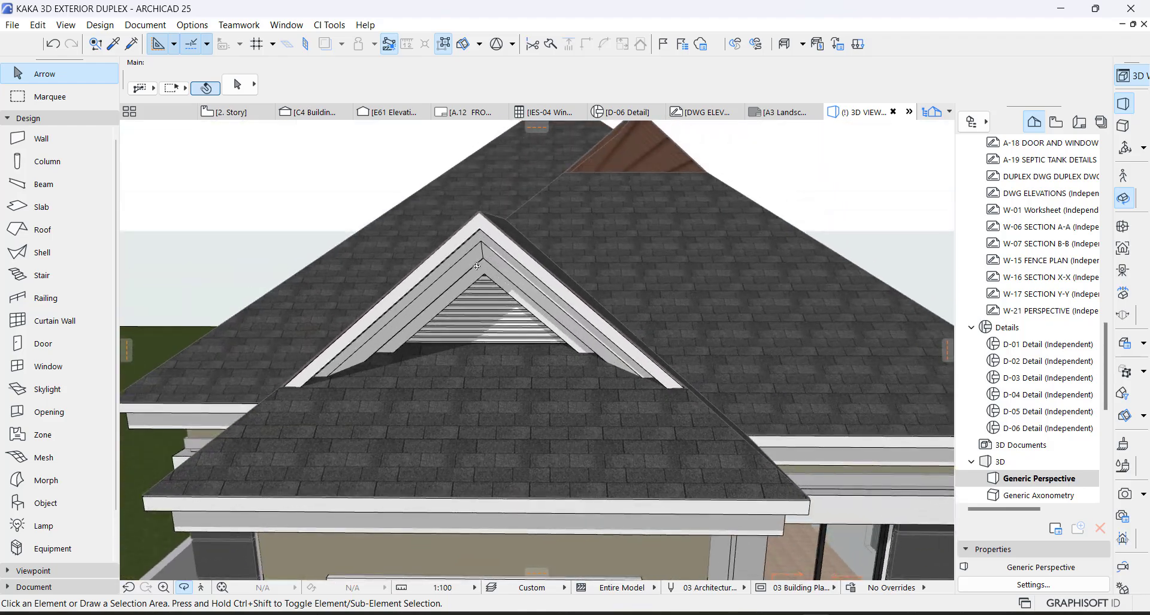
left_click(509, 272)
left_click(508, 272, "shift")
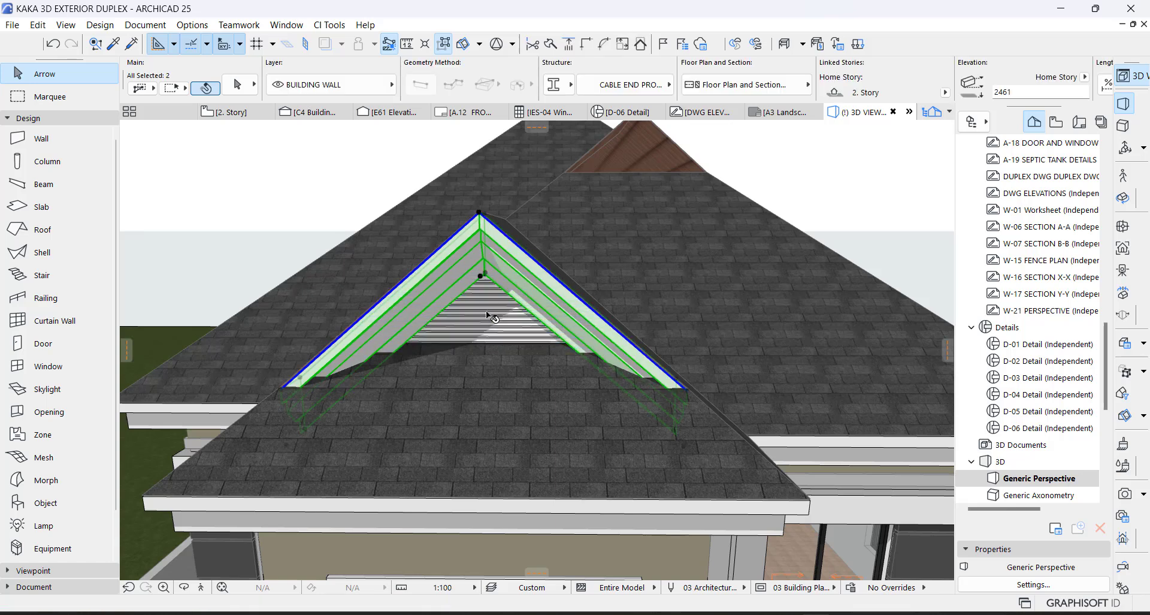
left_click(497, 329, "shift")
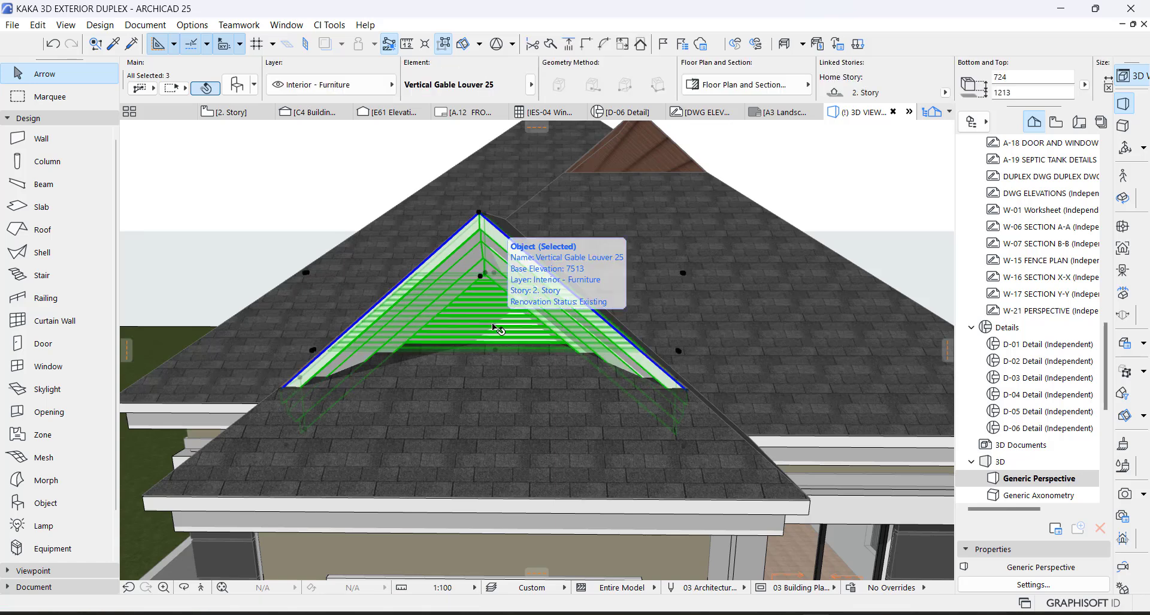
right_click(493, 327)
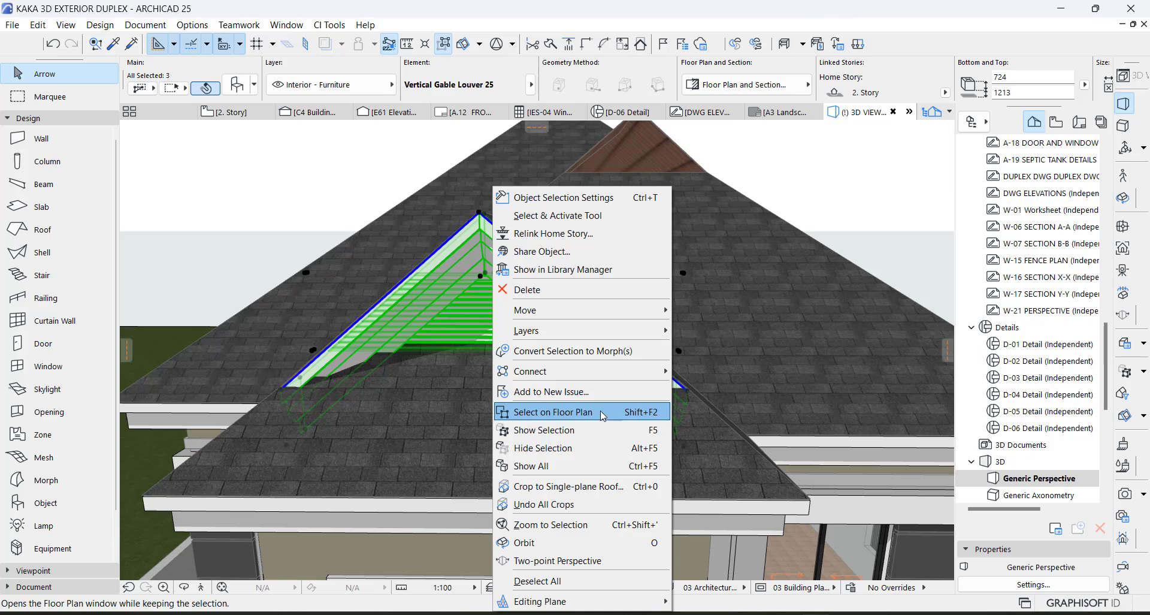
left_click(562, 413)
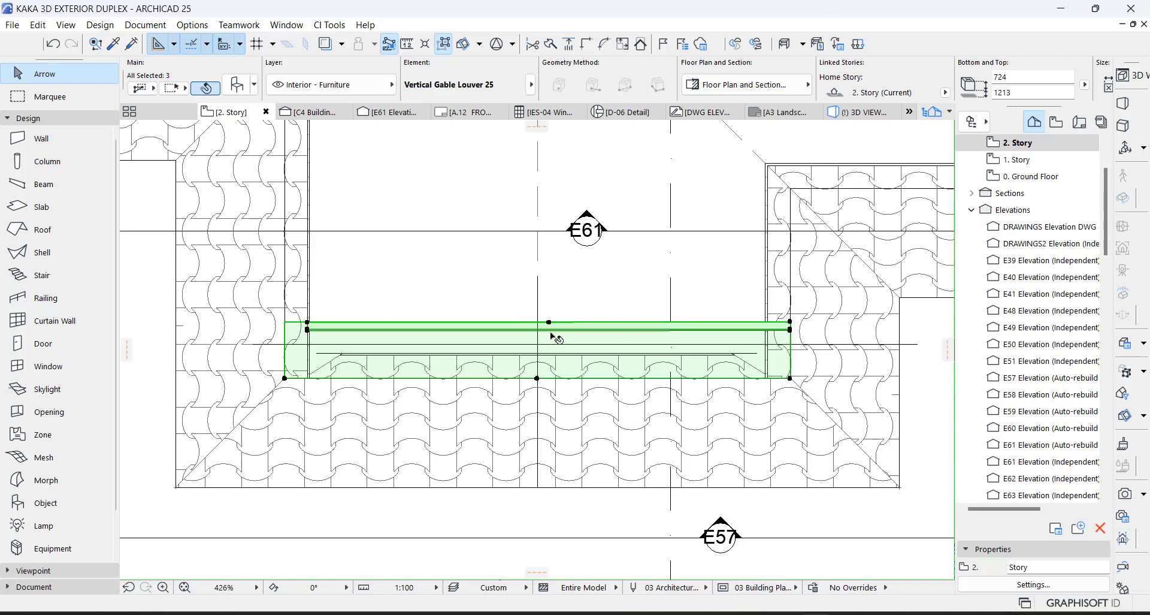
Place a copy of the gable beams and louver with its front midpoint at the front end of the main roof's ridge
key("ctrl+d")
left_click(538, 379)
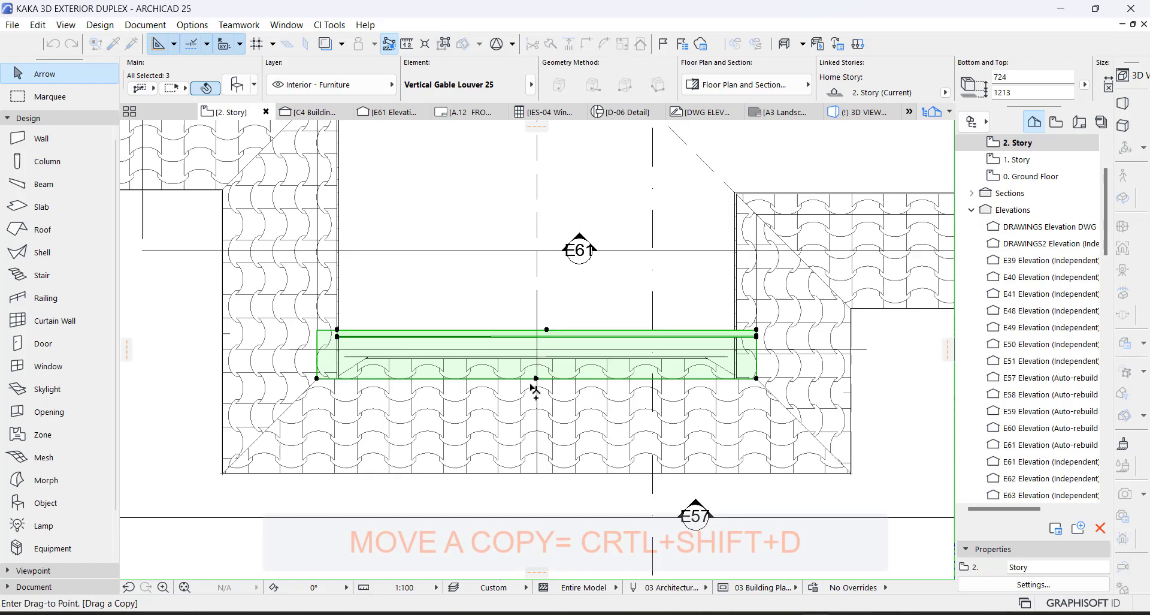
scroll(533, 458, "down", 3)
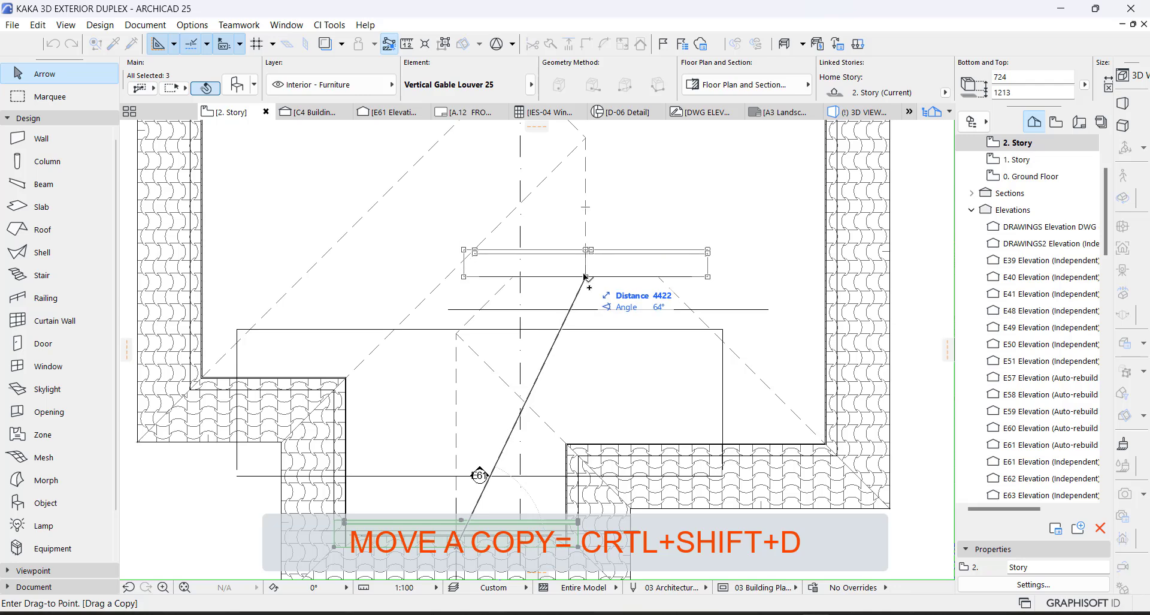
left_click(586, 274)
scroll(710, 269, "up", 3)
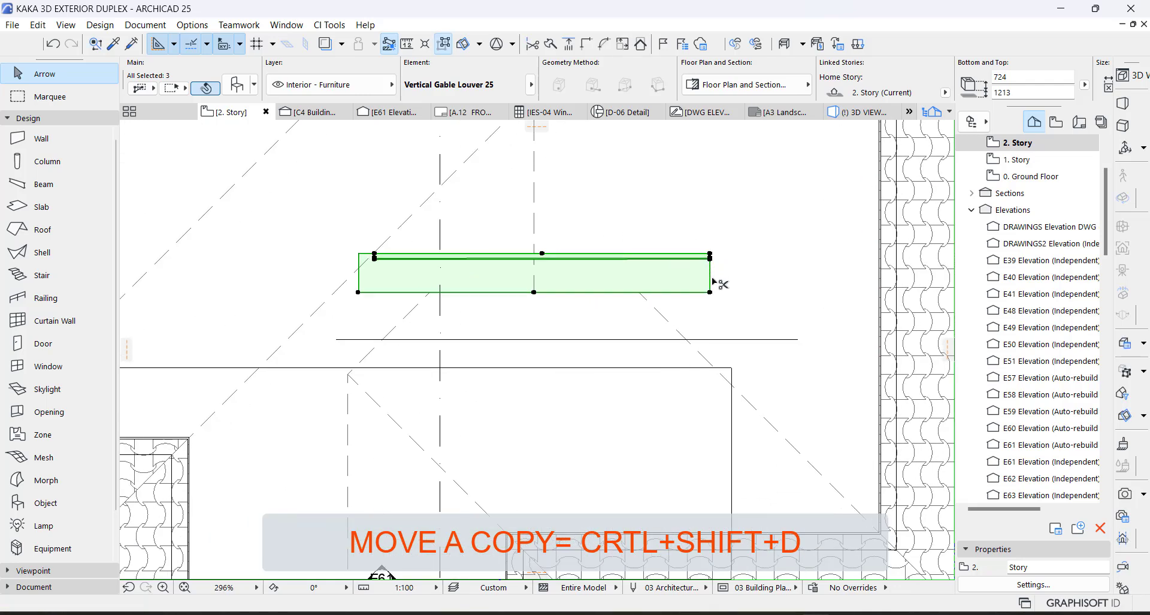
Move the copied beams and louver straight forward until their outer front corner meets the main roof's hip line
key("ctrl+shift+d")
left_click(711, 293)
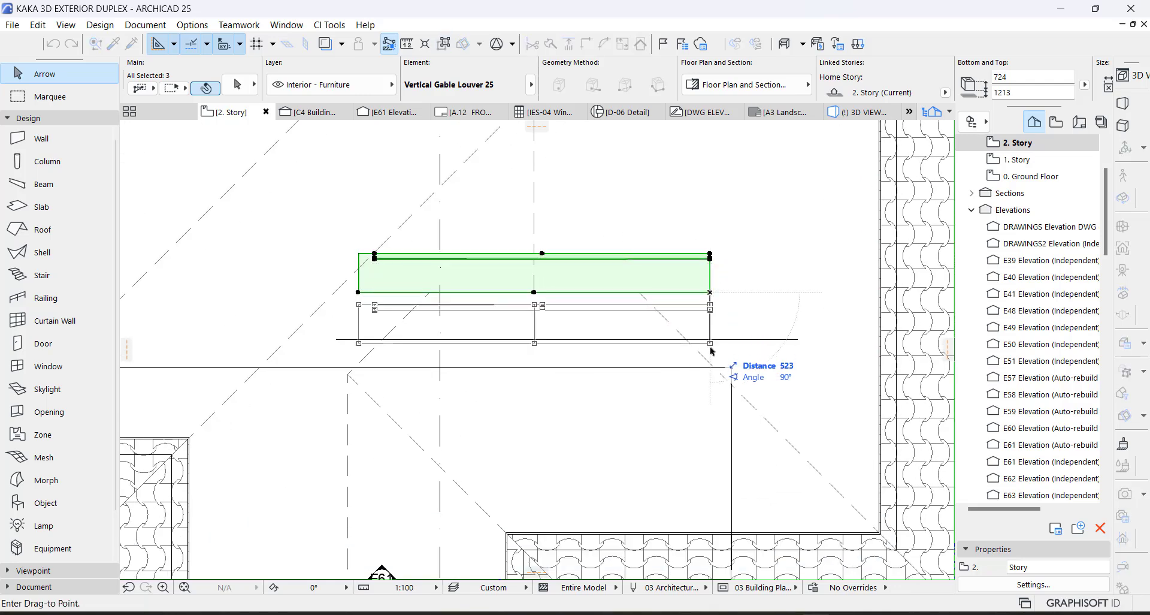
left_click(711, 363)
Extend the main roof's right plane forward by offsetting its short front edge to the copied beams' outer front corner
scroll(549, 382, "down", 3)
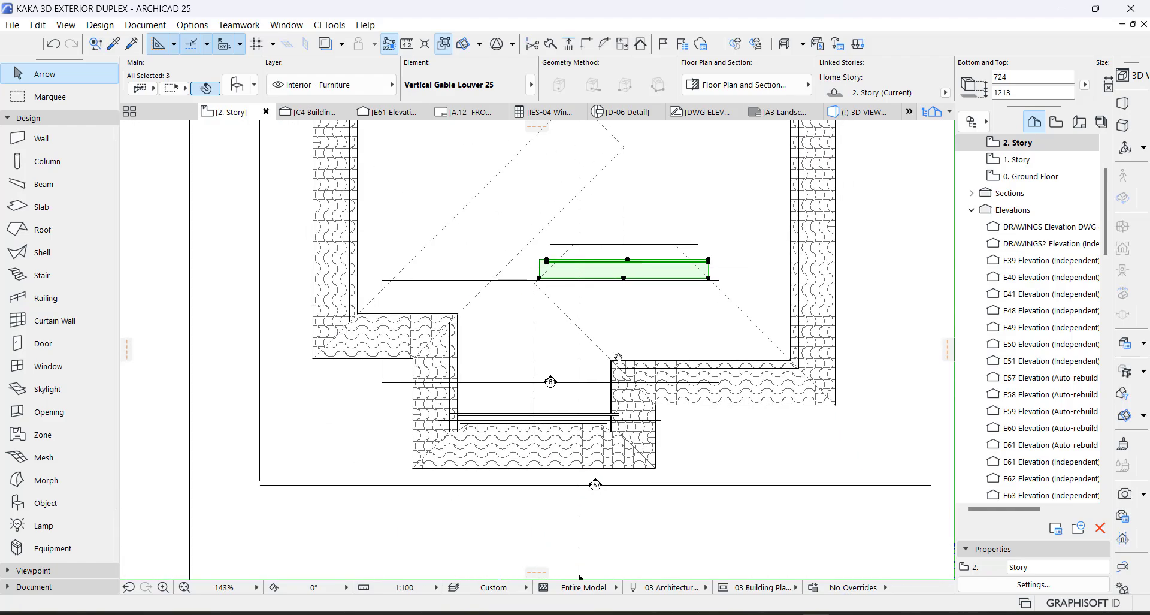
scroll(585, 537, "up", 3)
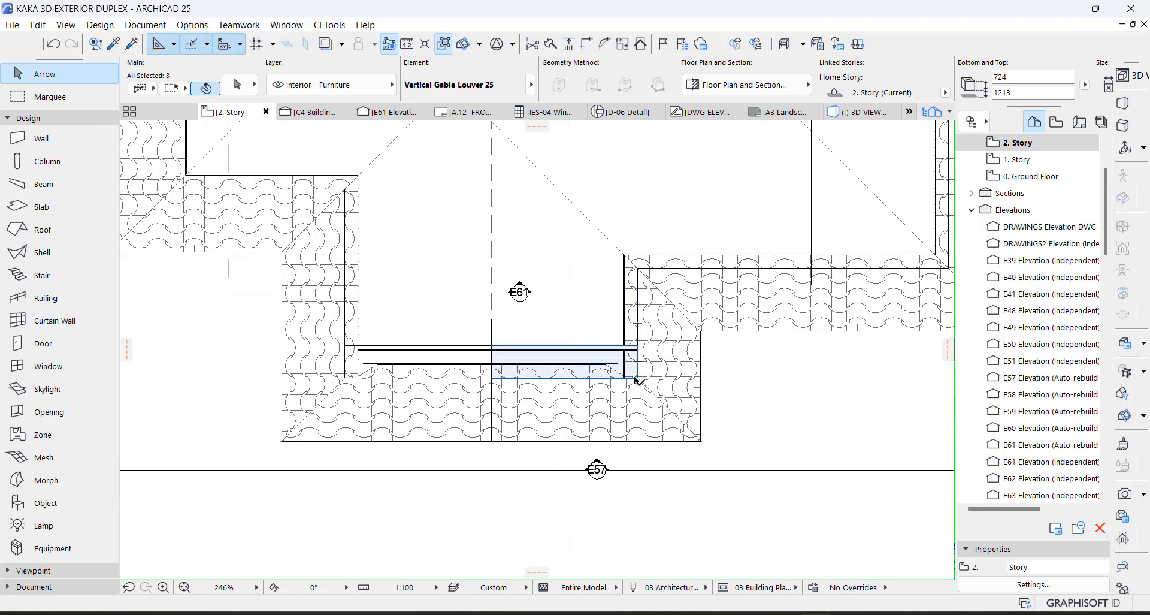
scroll(565, 352, "down", 3)
middle_click_drag(643, 252, 606, 378)
scroll(628, 309, "up", 3)
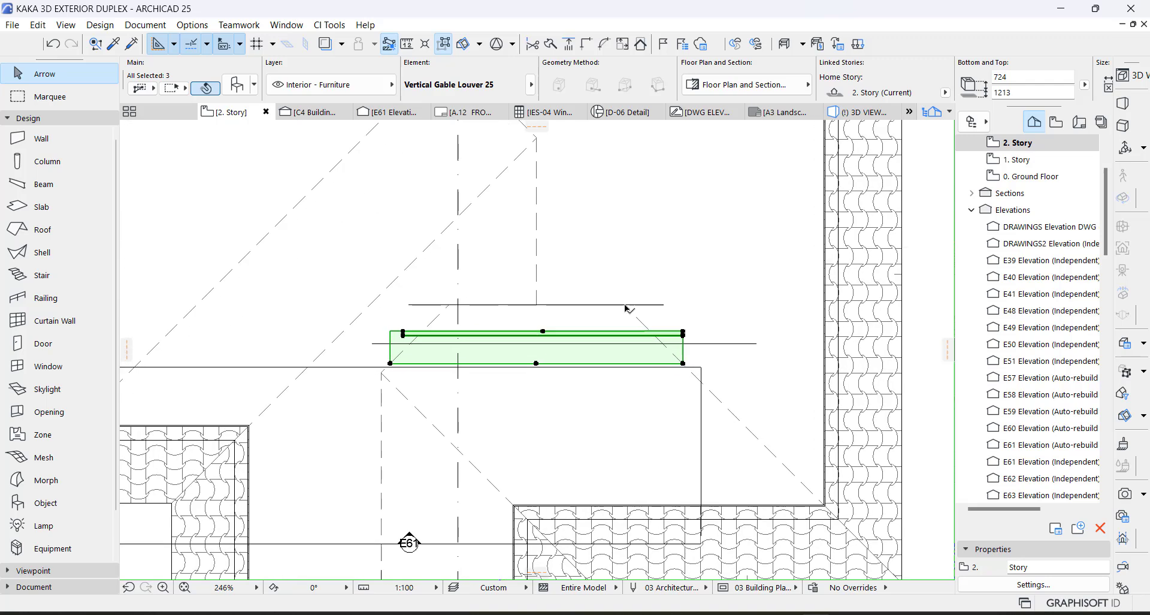
key("Escape")
left_click(640, 320)
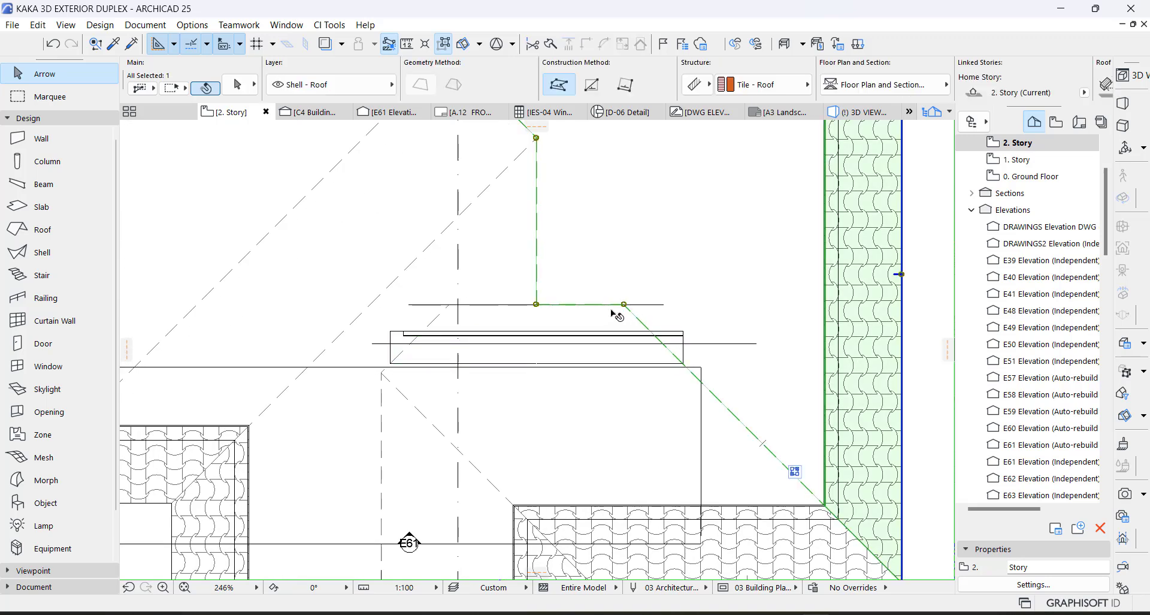
left_click(593, 307)
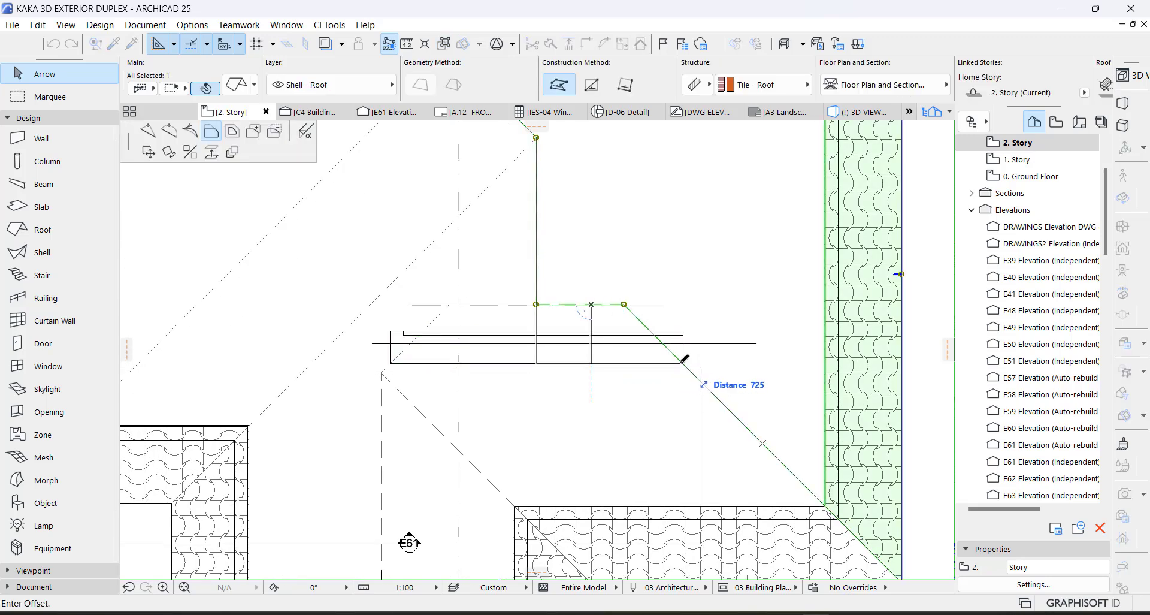
left_click(682, 361)
key("Escape")
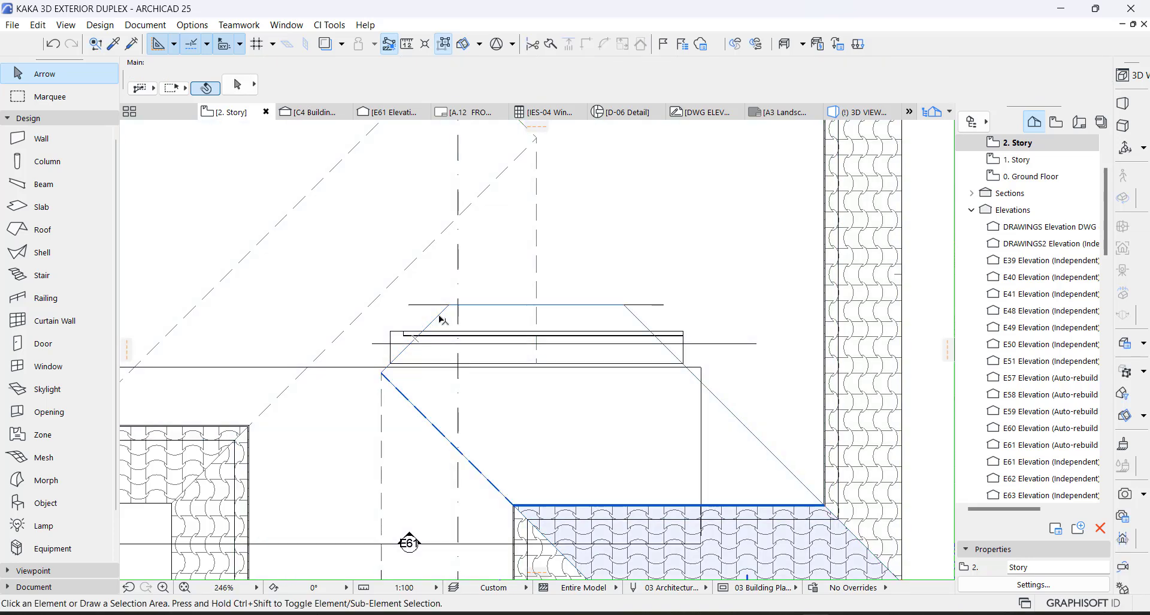
Offset the upper edge of the main roof's front hip plane forward to the copied beams' outer front corner
left_click(444, 315)
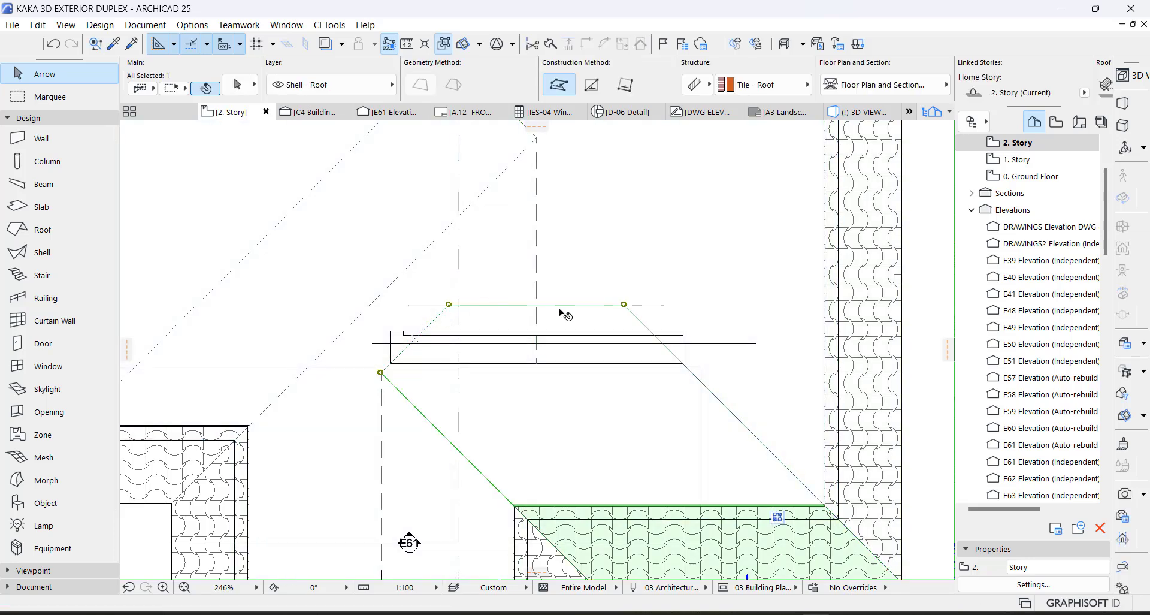
left_click(597, 308)
left_click(686, 363)
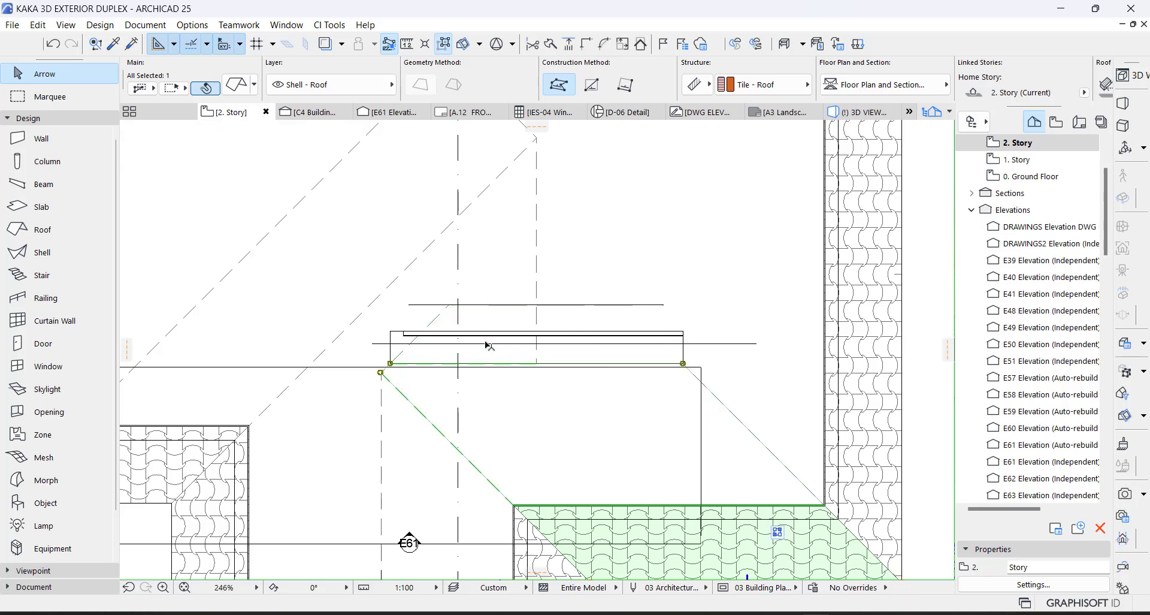
key("Escape")
Extend the main roof's left plane forward by offsetting its short front edge to the copied beams' front line
left_click(445, 314)
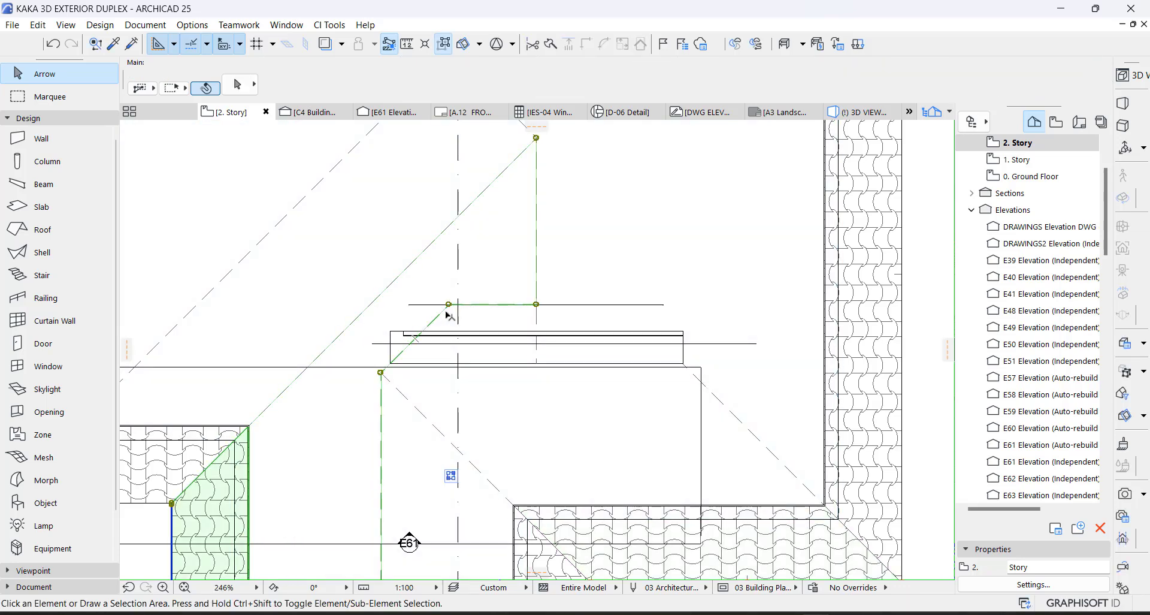
left_click(482, 305)
left_click(398, 358)
scroll(335, 363, "down", 3)
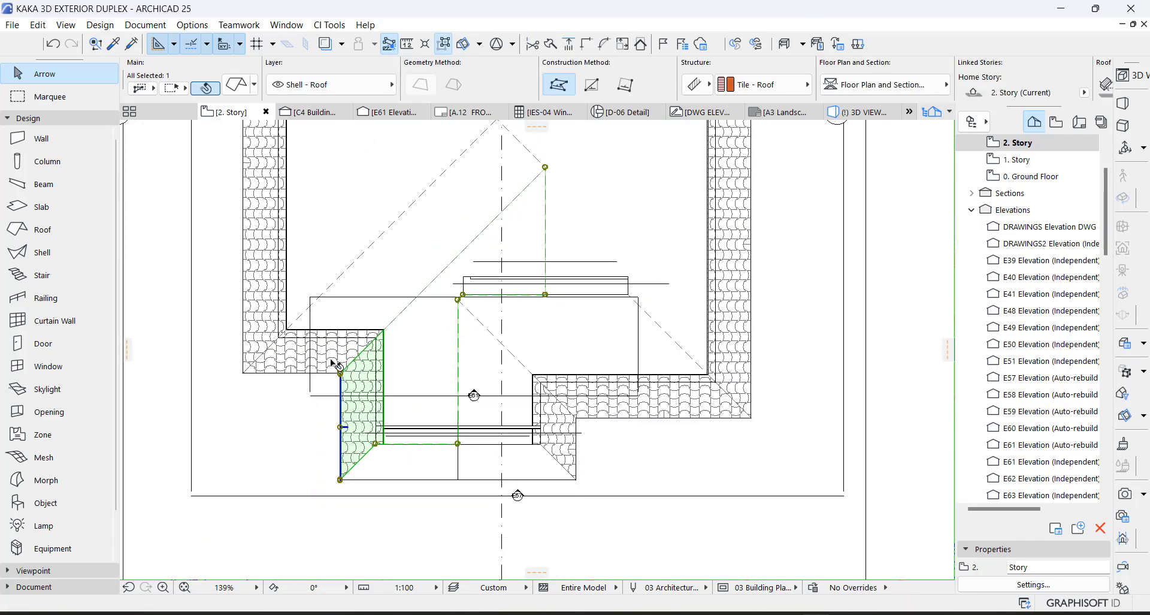
Offset the upper edge of the main roof's front hip plane back to the copied beams' rear edge
scroll(480, 359, "up", 8)
scroll(498, 330, "up", 1)
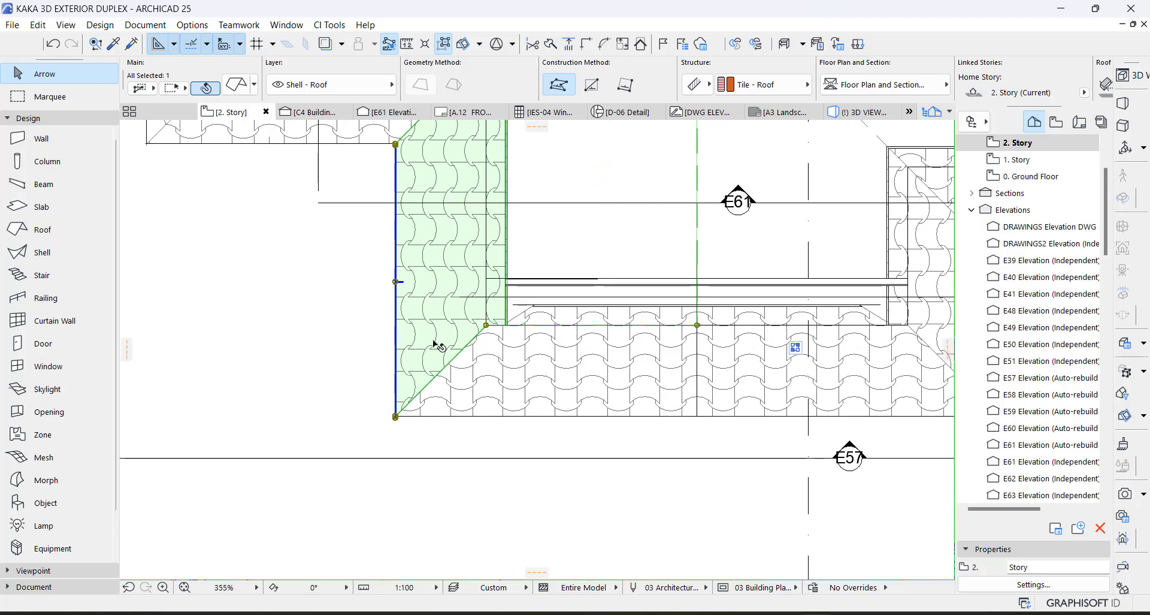
scroll(441, 347, "down", 2)
scroll(483, 412, "down", 2)
left_click(620, 346)
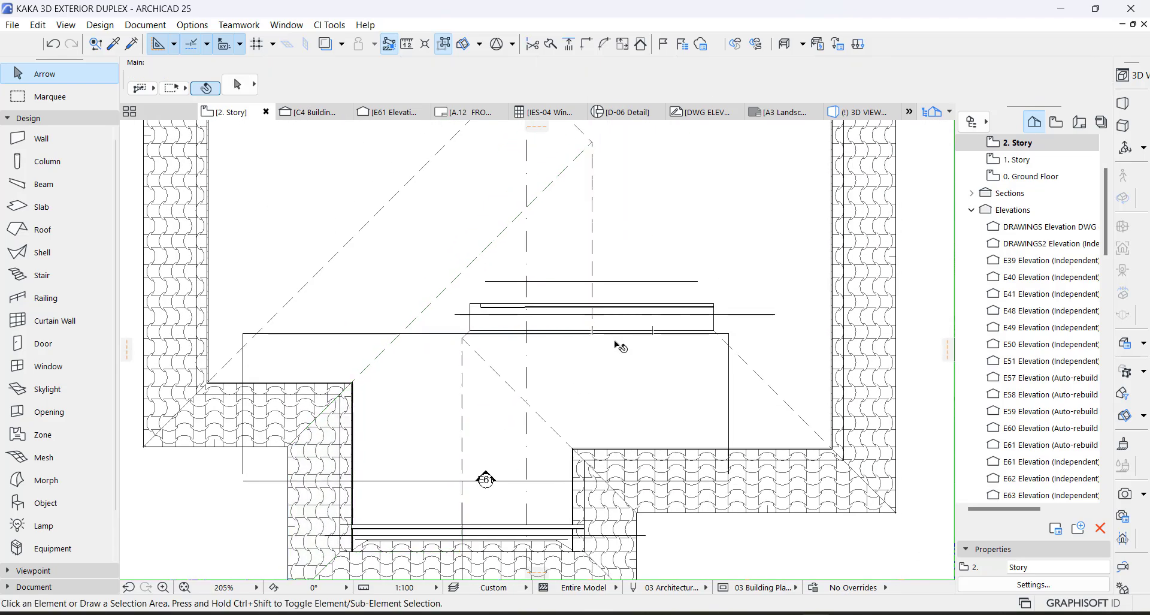
middle_click_drag(549, 424, 571, 291)
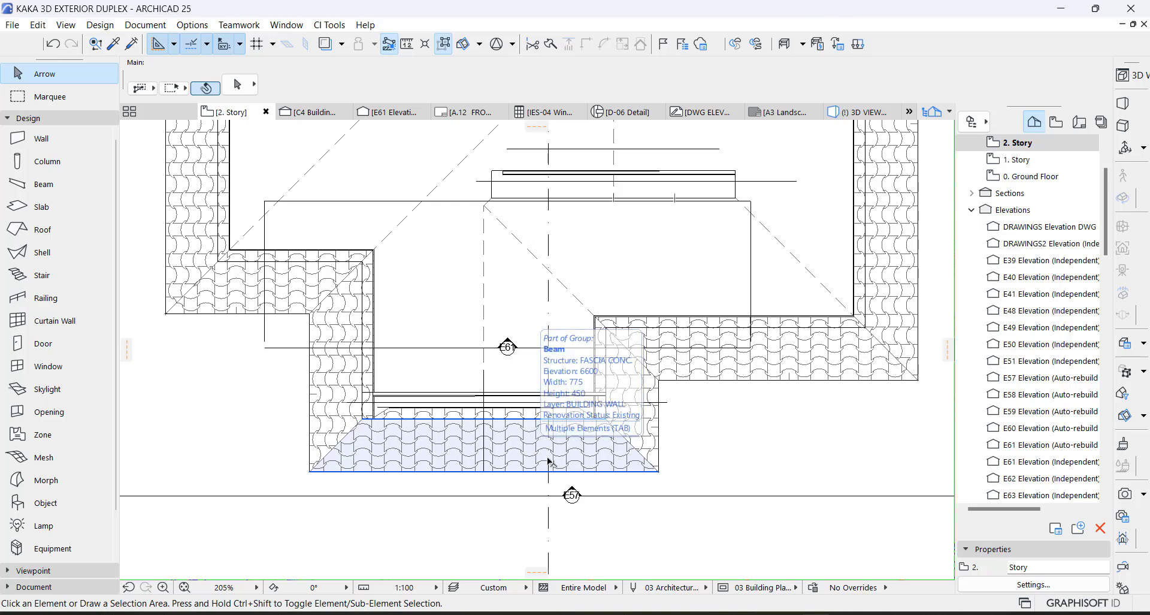
middle_click_drag(595, 460, 576, 529)
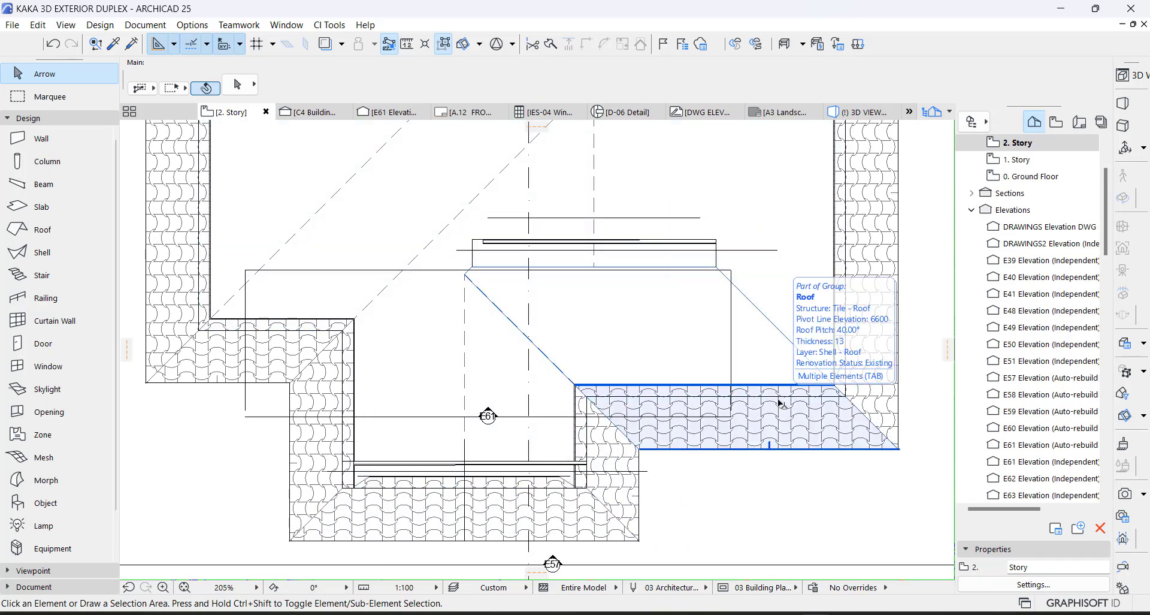
left_click(782, 404)
scroll(629, 242, "up", 3)
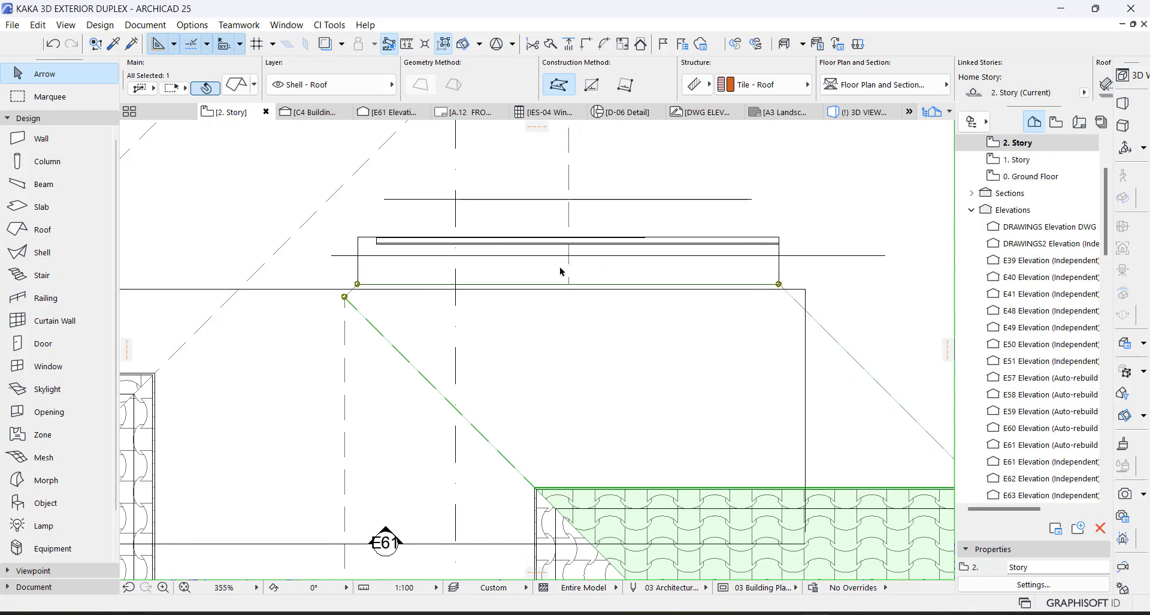
left_click(418, 284)
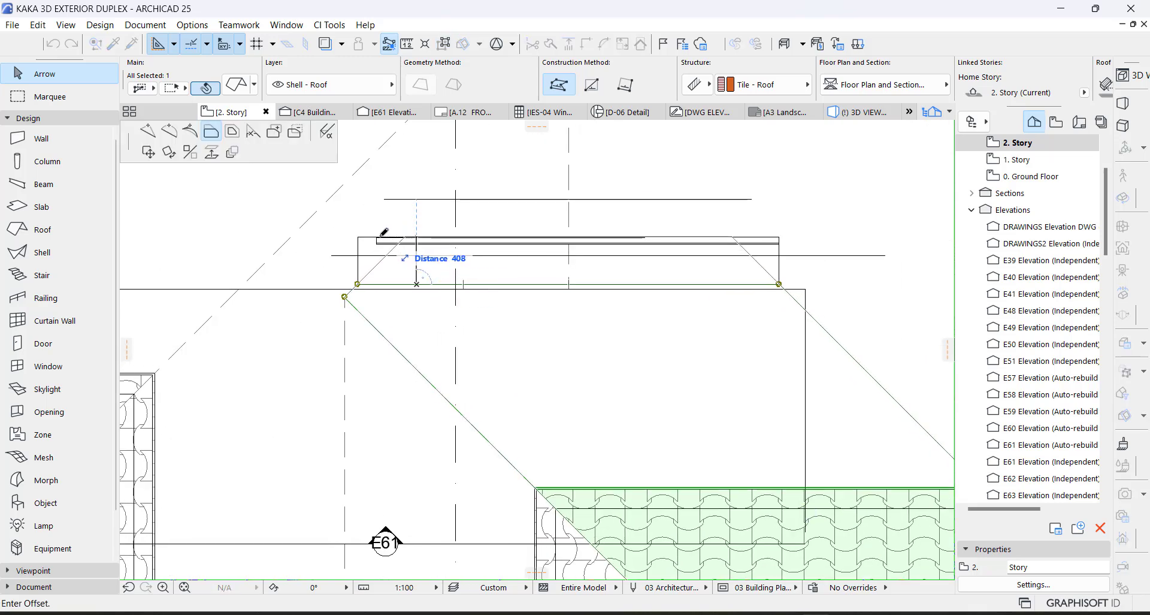
left_click(357, 236)
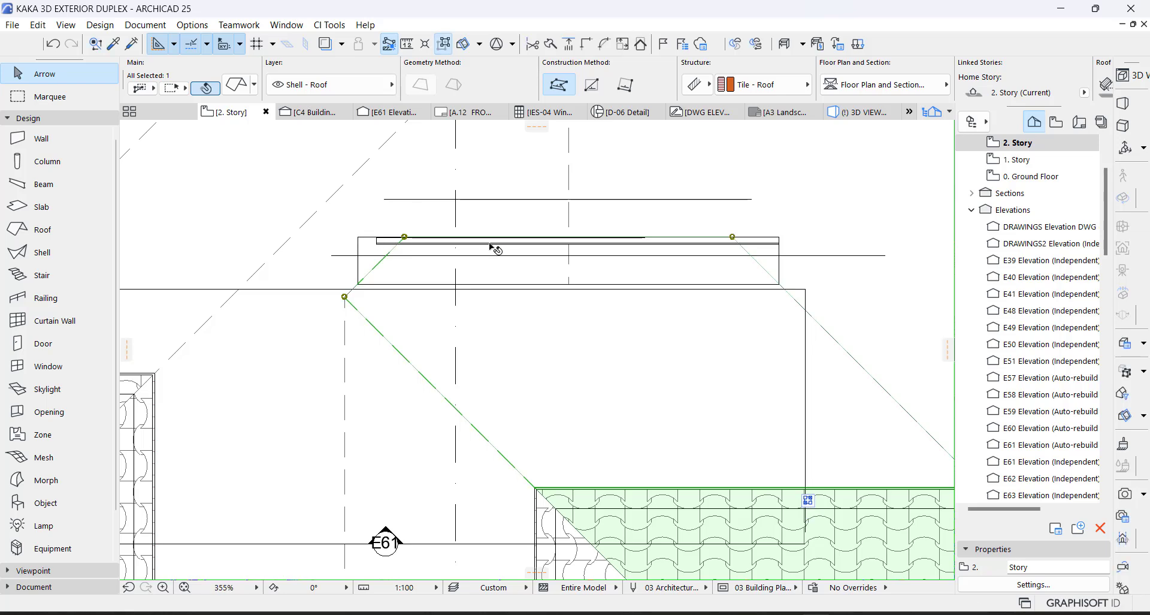
Insert a node in the front hip plane at the beams' front right corner and shift its upper right node inward along the rear edge
scroll(798, 255, "up", 3)
left_click(745, 282)
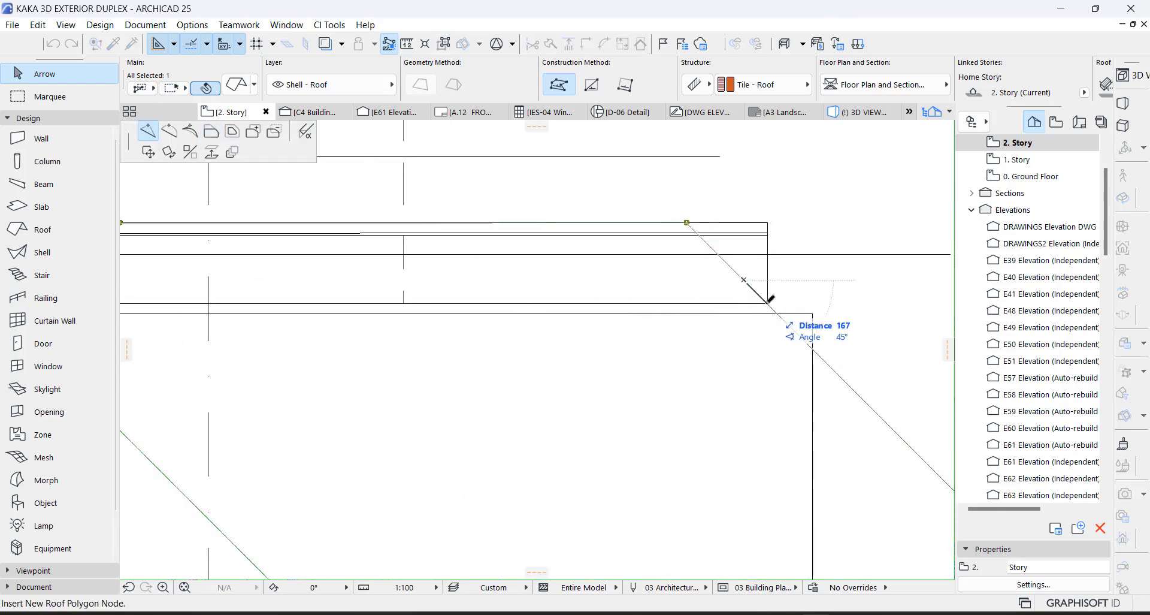
left_click(766, 301)
left_click(687, 223)
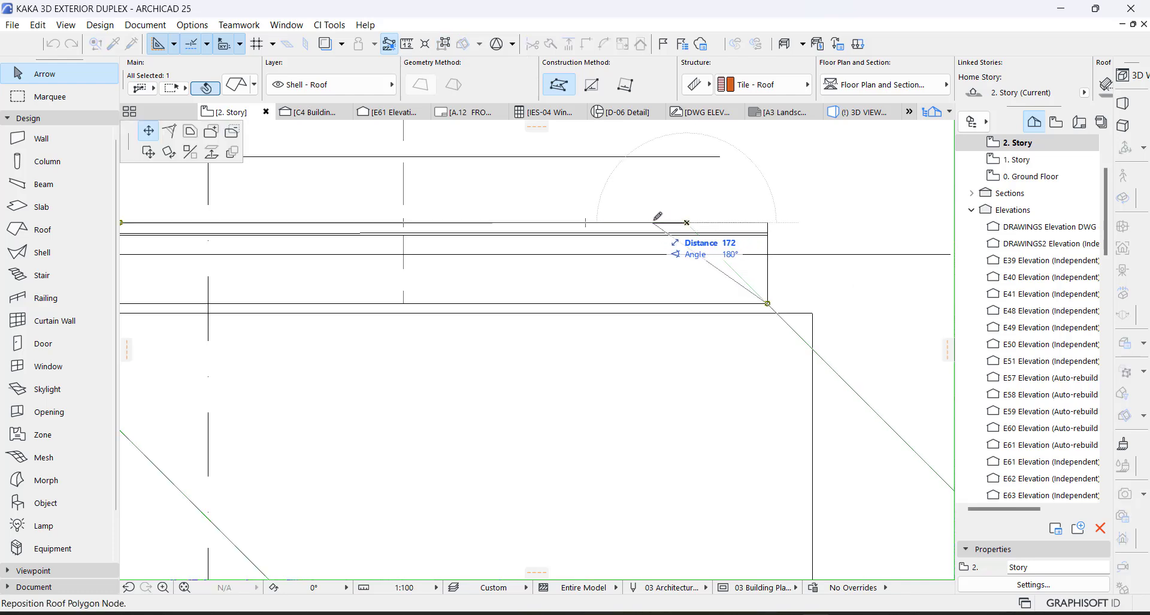
left_click(553, 222)
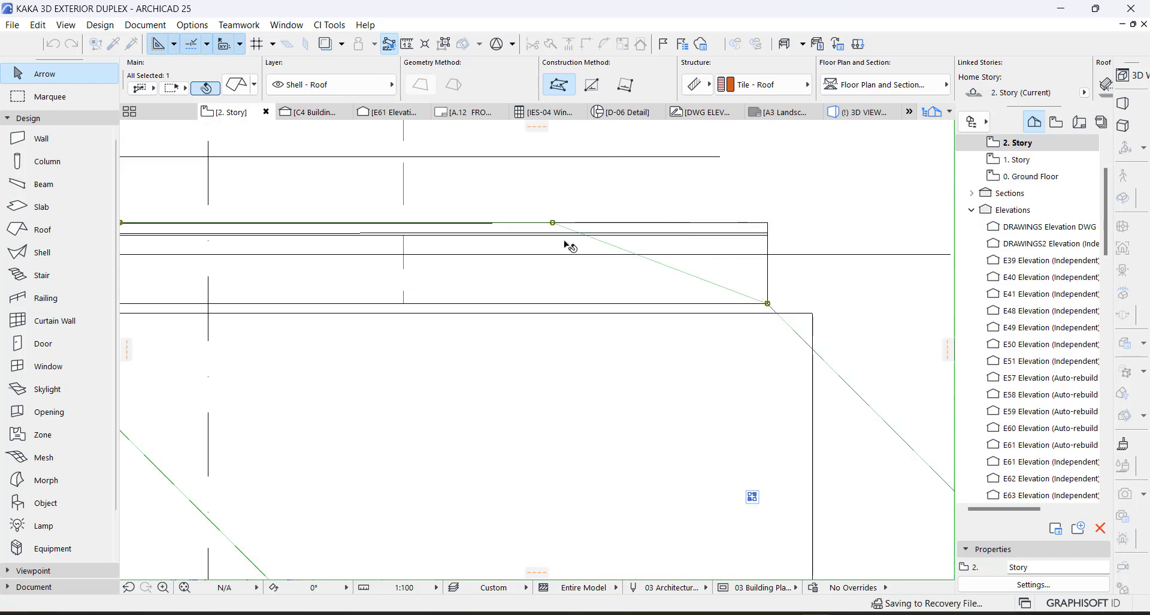
Insert a node in the front hip plane at the beams' front left corner and shift its upper left node inward
scroll(565, 244, "down", 4)
middle_click_drag(375, 255, 593, 290)
scroll(540, 275, "up", 3)
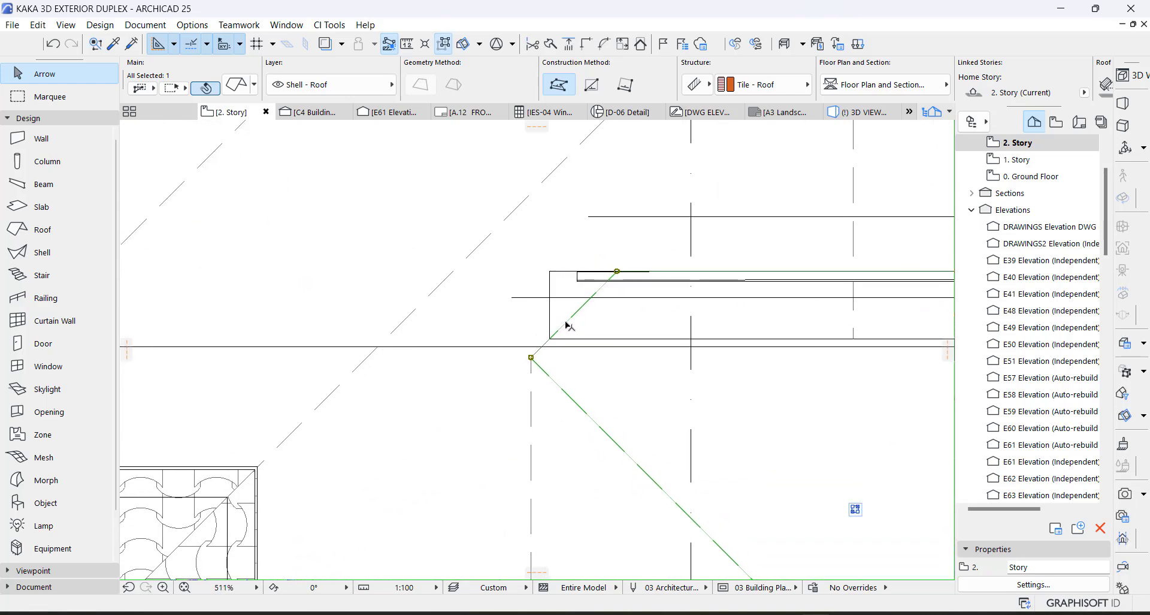
left_click(568, 325)
left_click(551, 337)
left_click(618, 271)
left_click(731, 273)
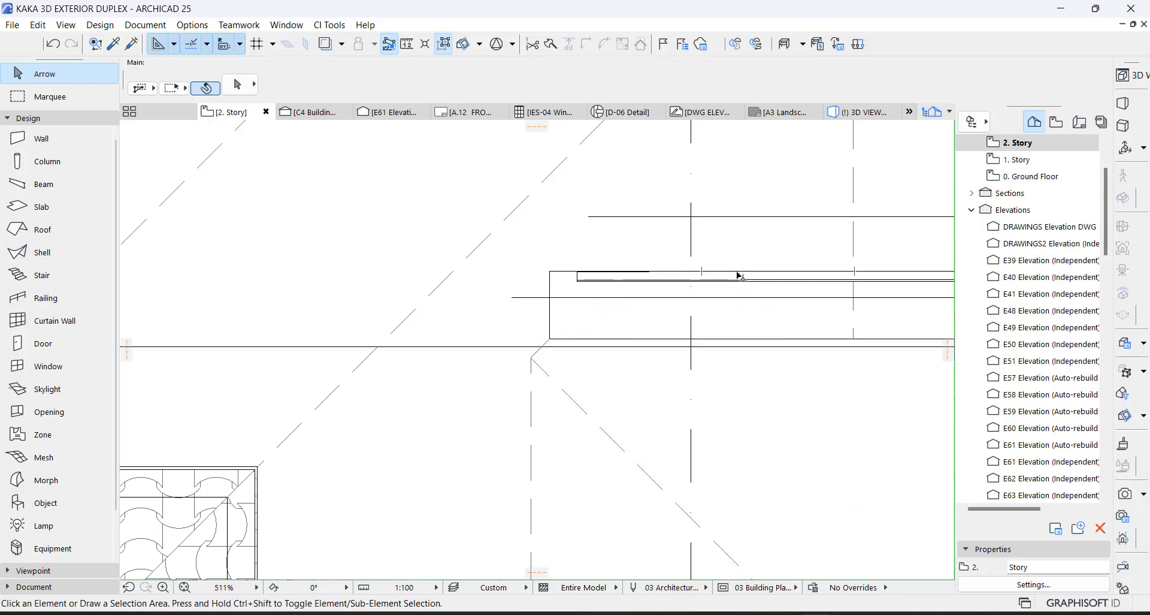
Select the two copied gable beams and their louver on the floor plan and show them selected in 3D
key("F3")
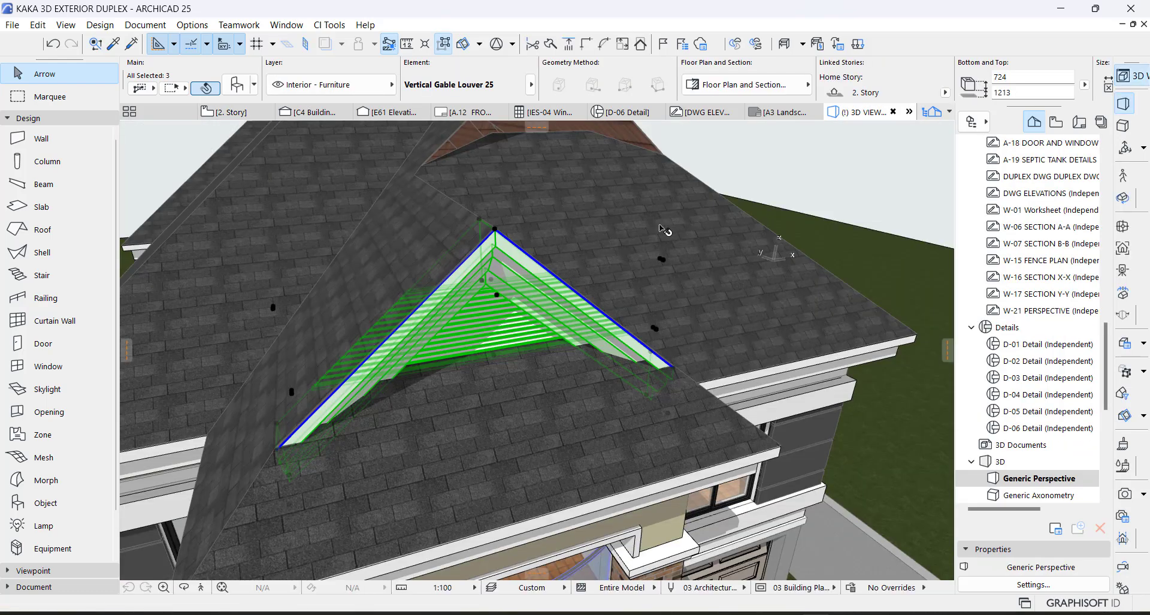
middle_click_drag(664, 230, 565, 280, "shift")
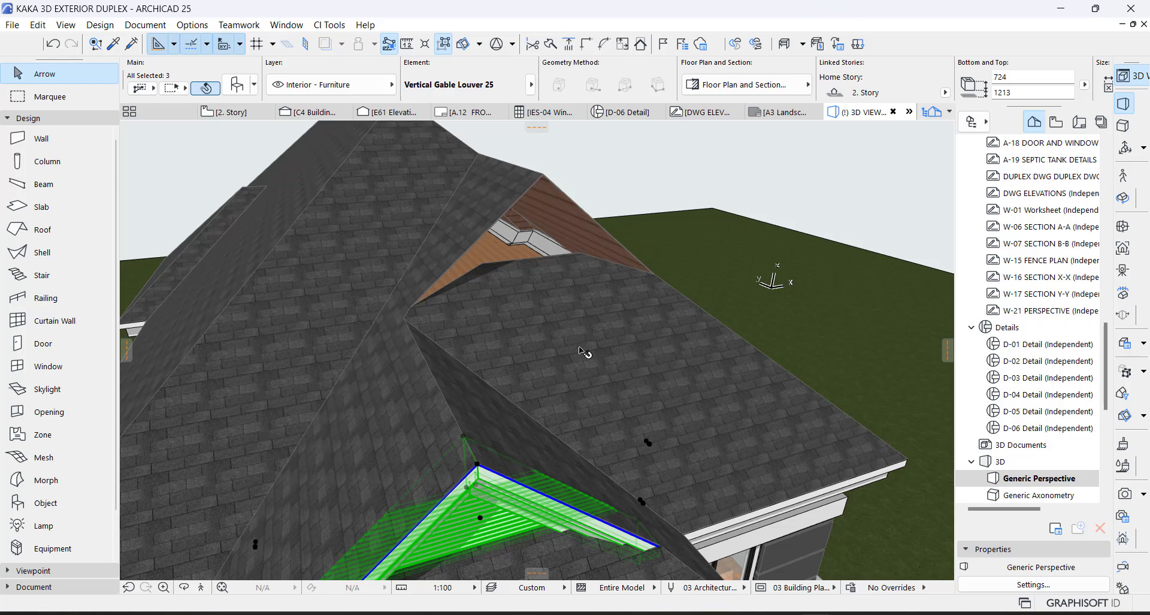
key("F2")
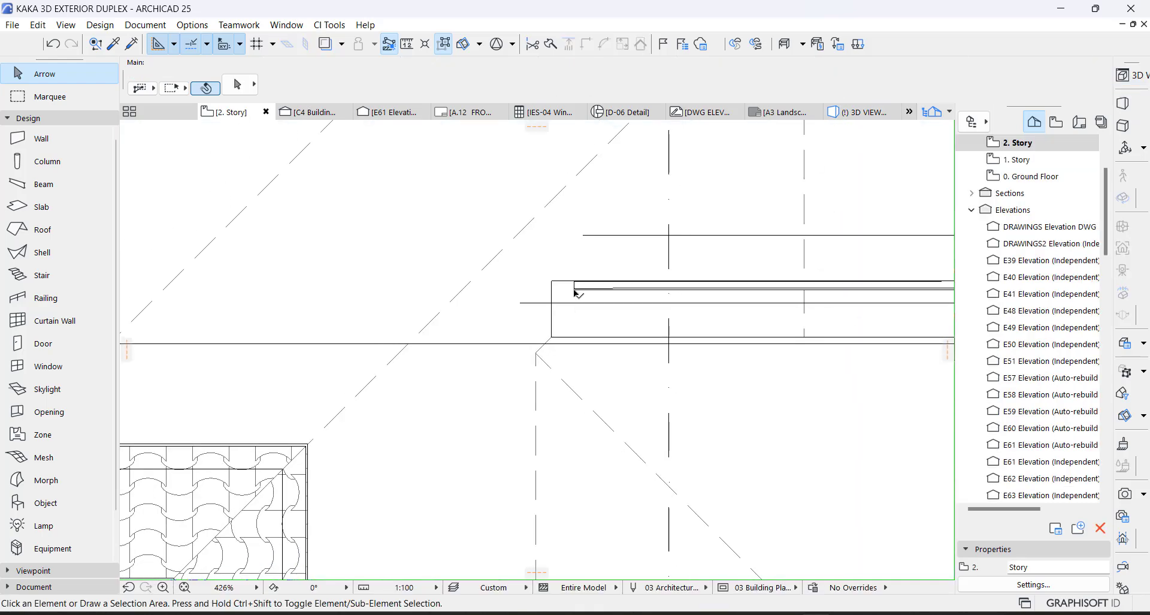
left_click(574, 291)
left_click(552, 290, "shift")
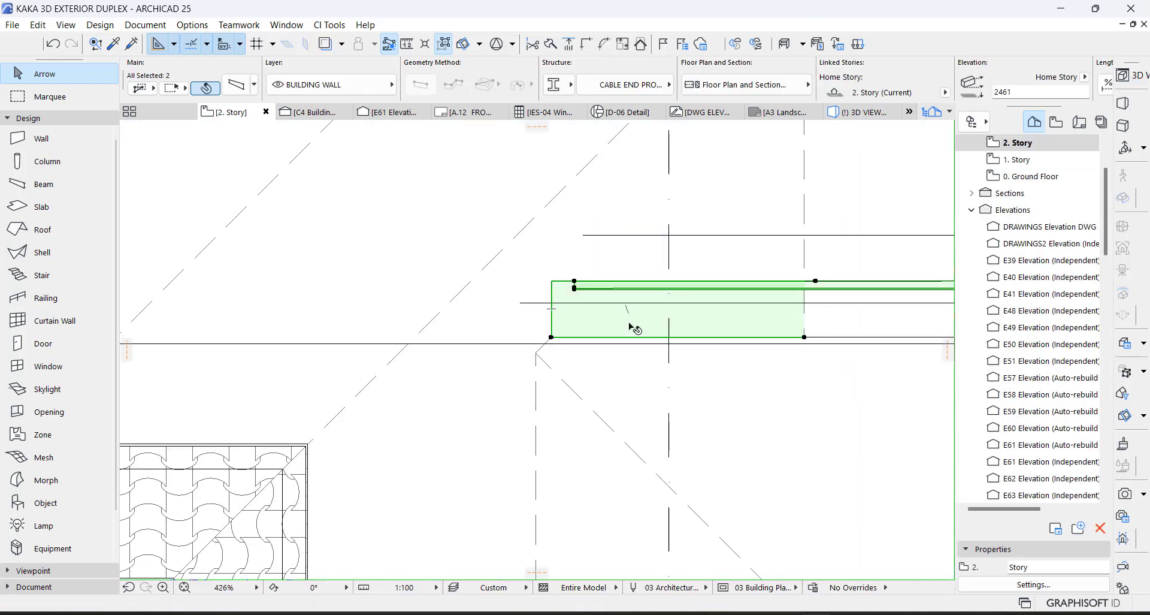
middle_click_drag(631, 326, 376, 326)
left_click(801, 338, "shift")
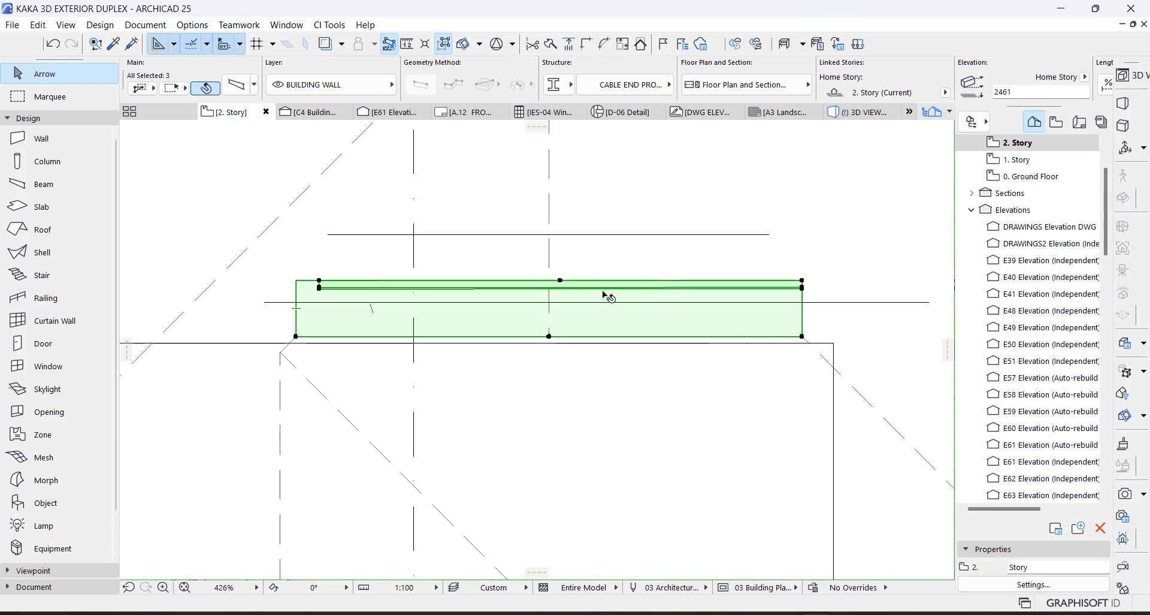
right_click(636, 291)
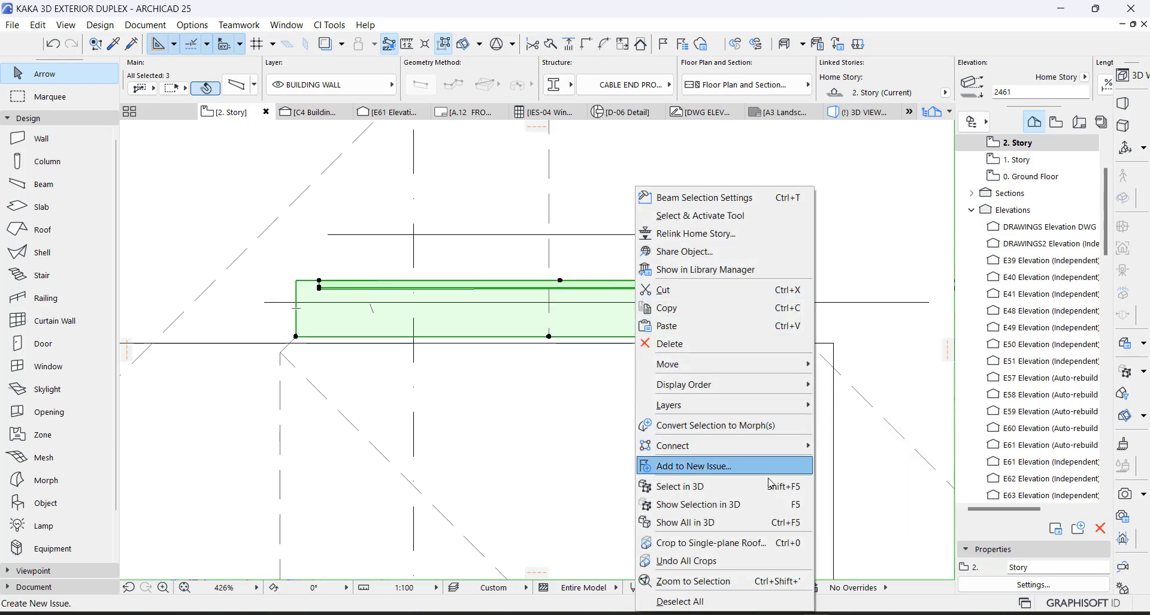
left_click(683, 486)
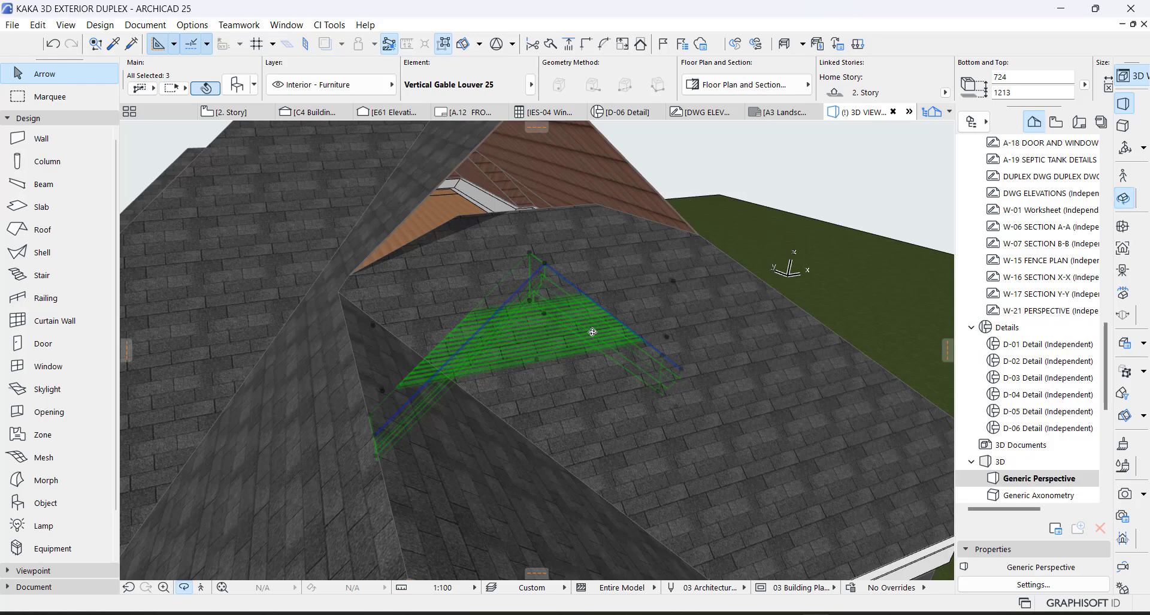
Raise the copied beams and louver vertically until their peak meets the front end of the main roof's ridge
middle_click_drag(592, 332, 492, 477, "shift")
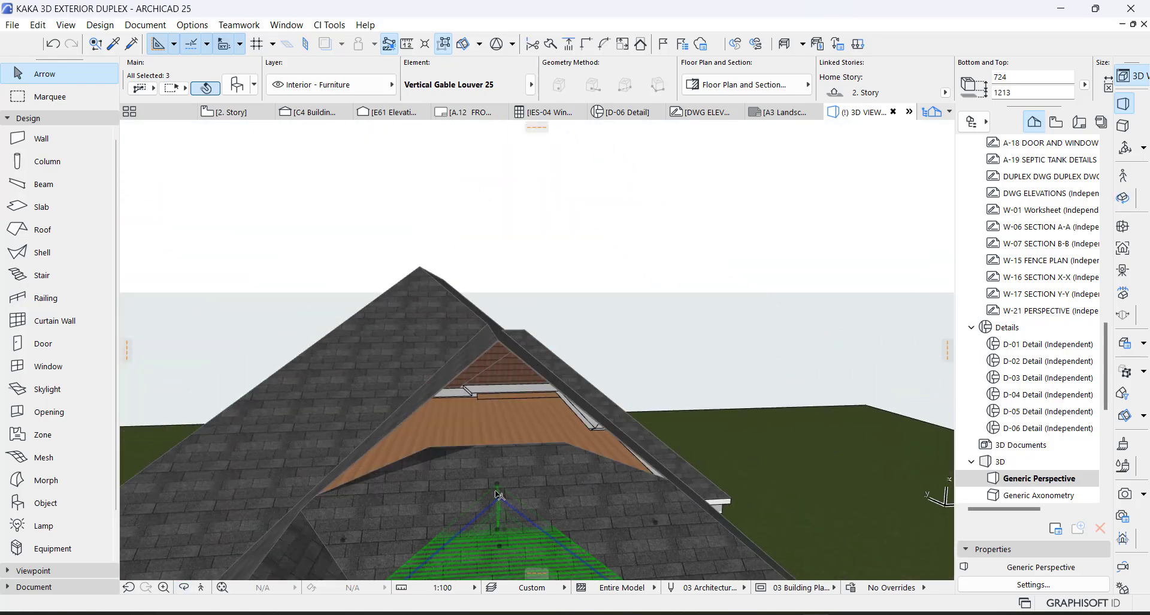
key("ctrl+d")
left_click(500, 498)
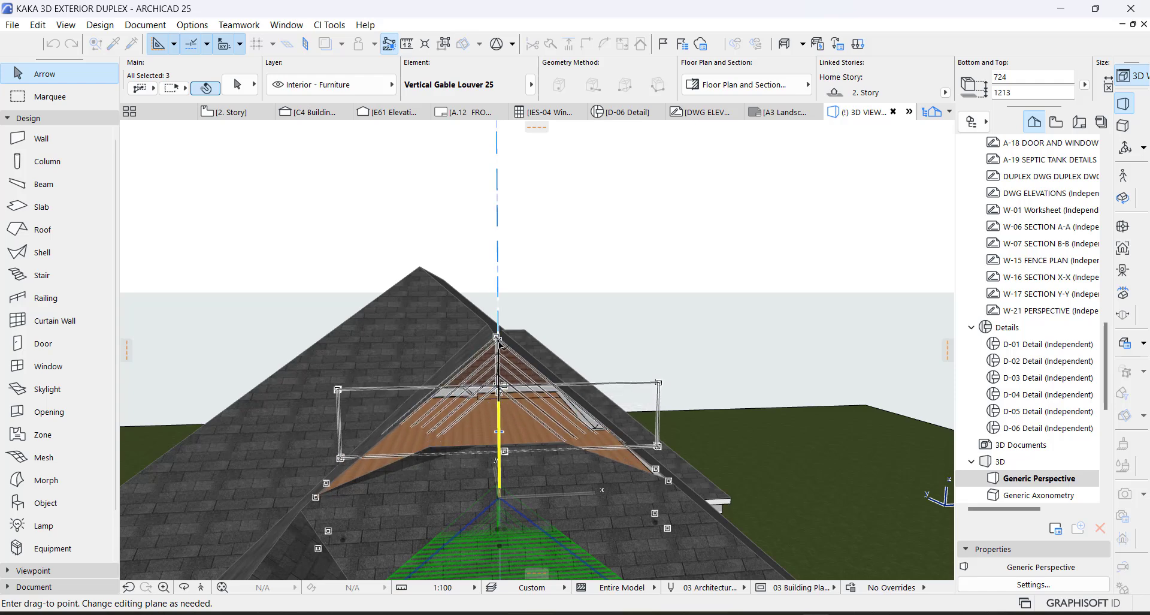
scroll(501, 347, "up", 5)
scroll(506, 359, "down", 6)
scroll(516, 366, "up", 3)
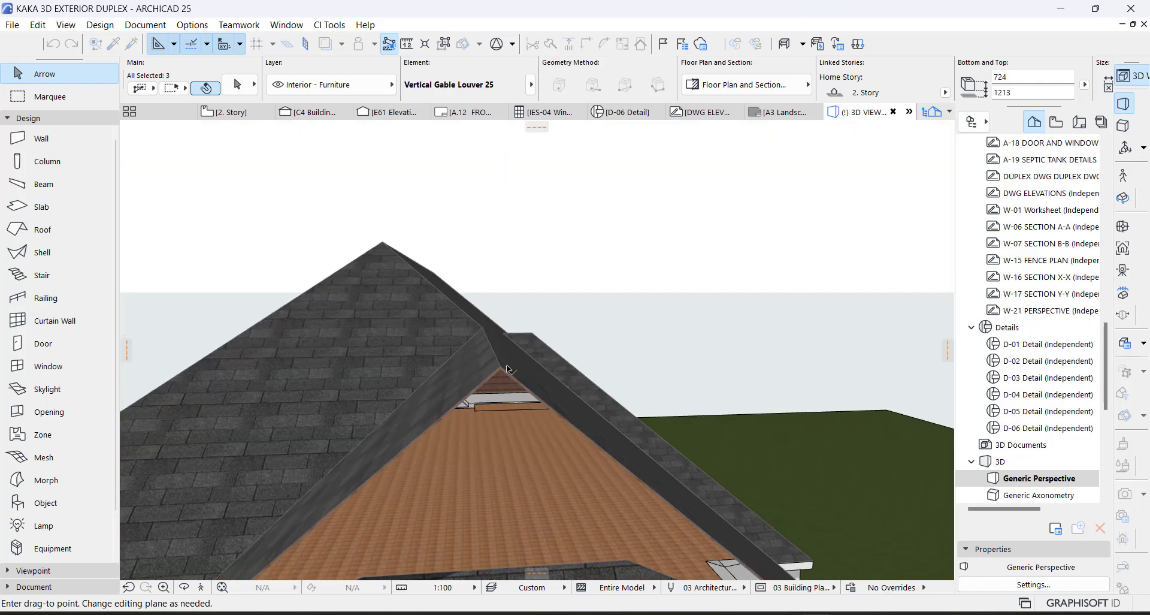
left_click(537, 391)
key("Escape")
scroll(537, 391, "down", 6)
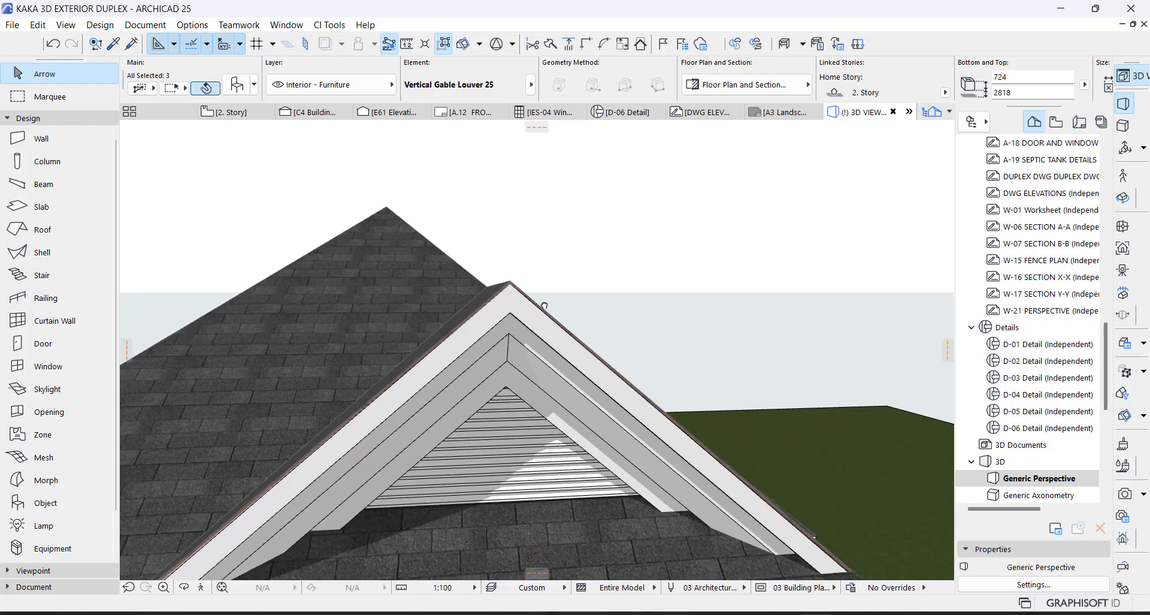
middle_click_drag(667, 322, 708, 314, "shift")
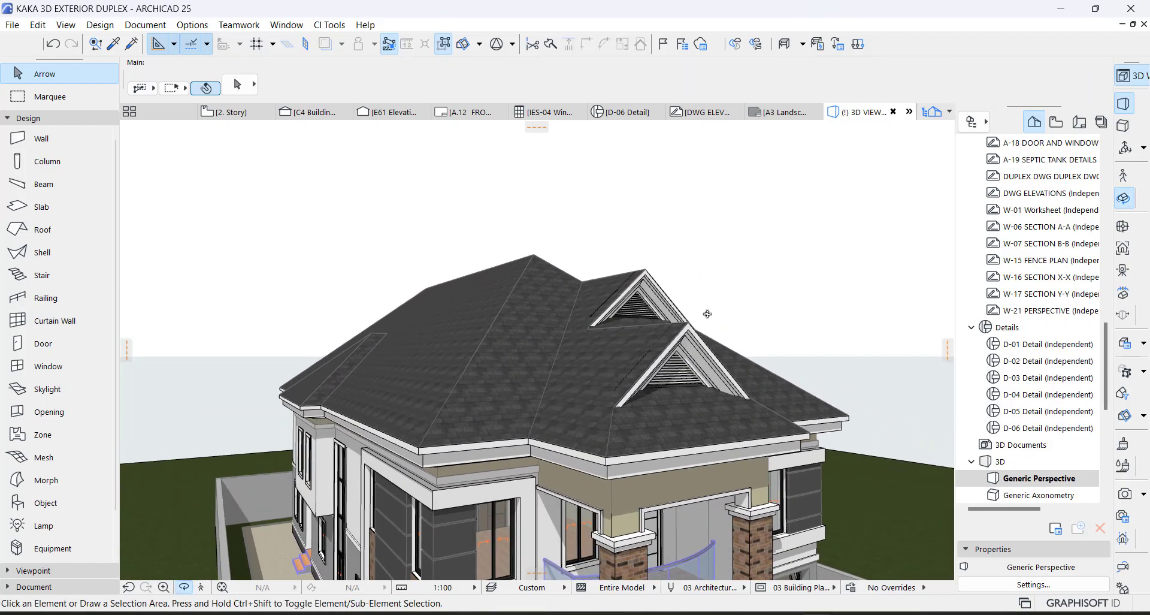
middle_click_drag(433, 274, 404, 404, "shift")
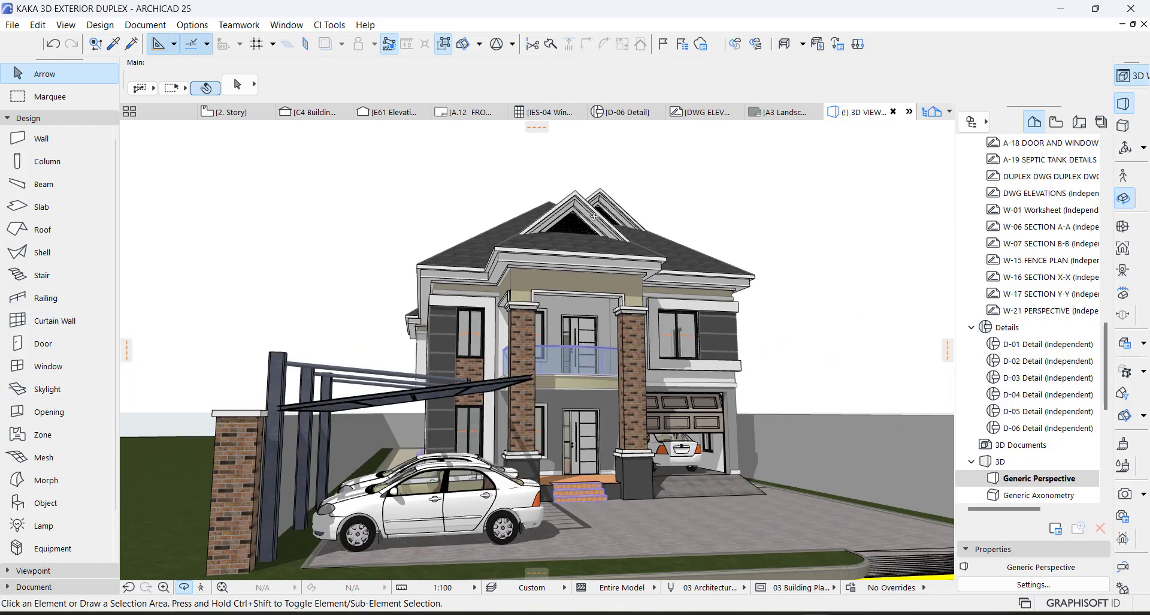
Select all the grouped roof planes together and apply a CI Tools Roof Covering to them with the offered settings
middle_click_drag(594, 216, 588, 342, "shift")
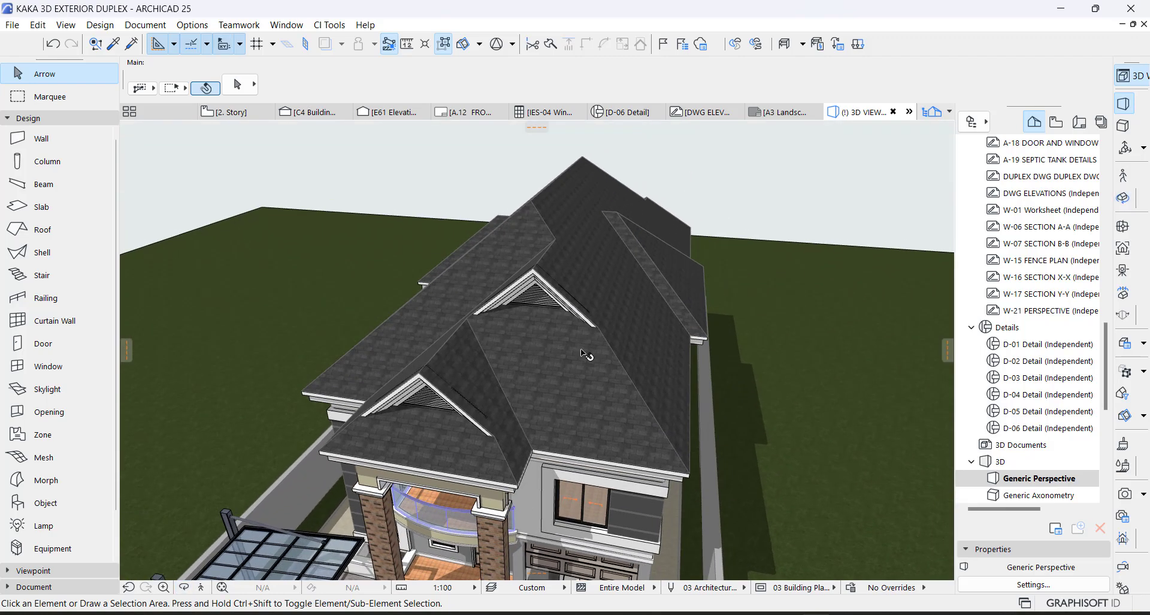
left_click(586, 355)
scroll(590, 352, "up", 3)
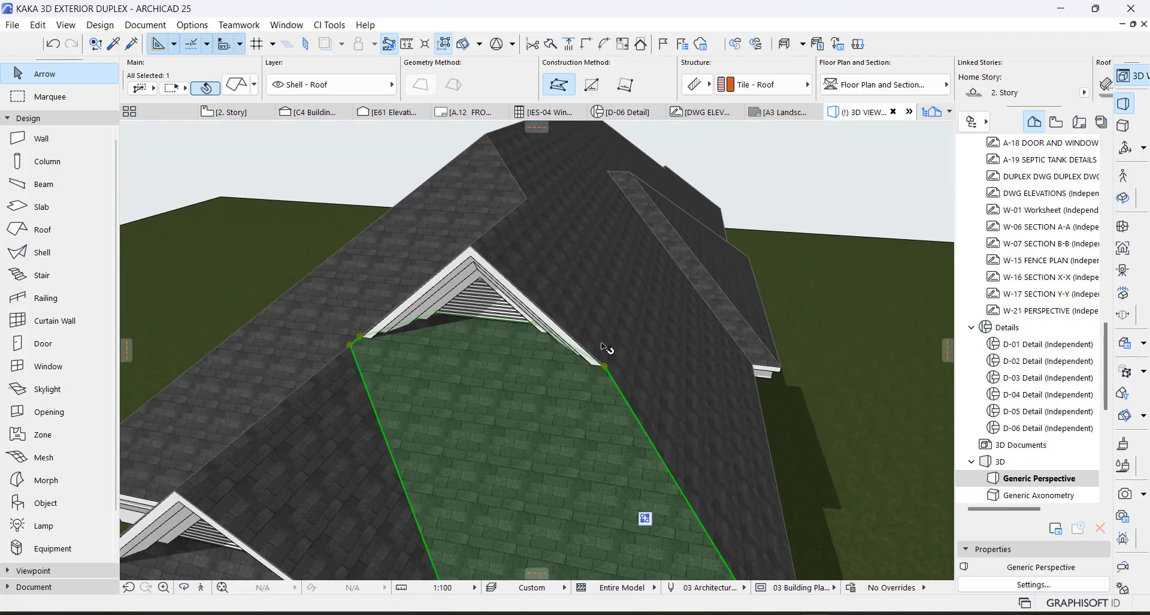
scroll(605, 348, "down", 2)
left_click(444, 44)
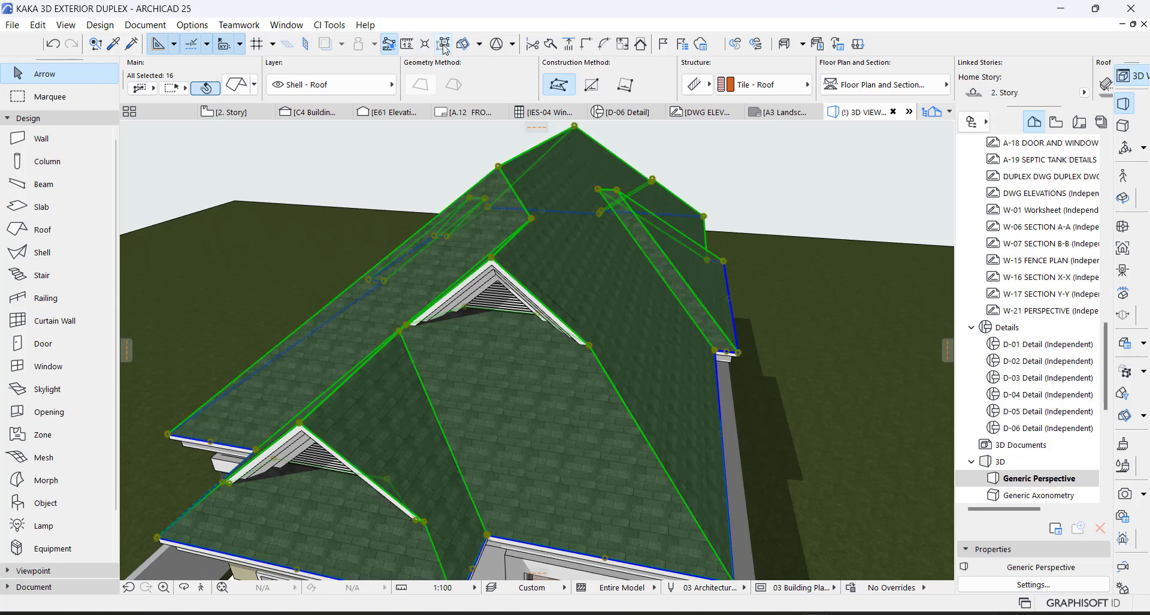
scroll(483, 252, "down", 2)
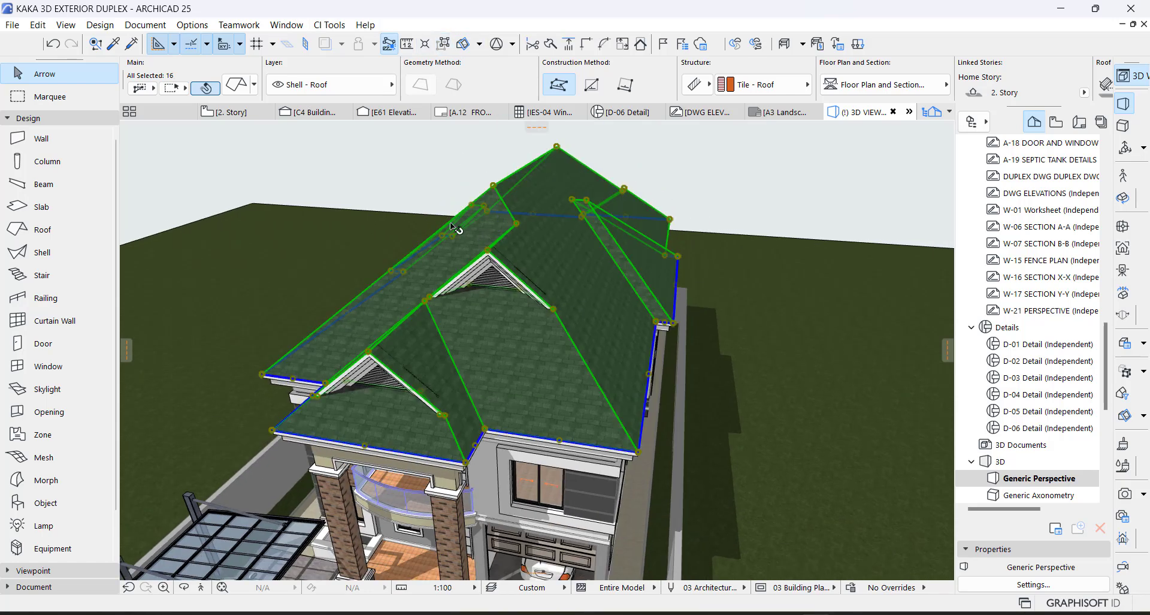
left_click(341, 28)
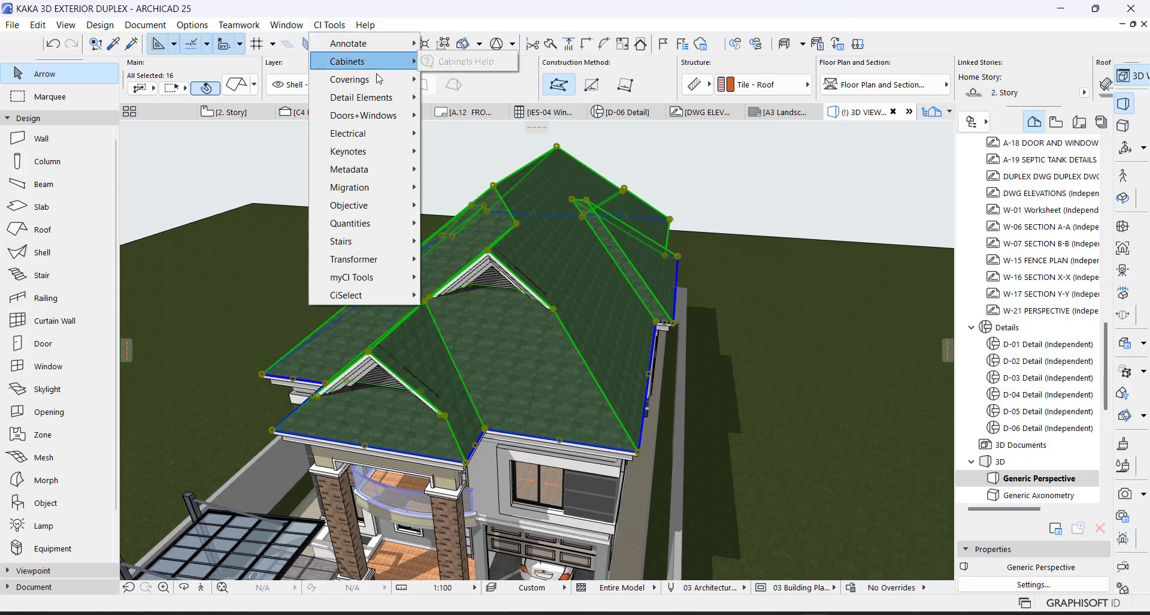
mouse_move(383, 81)
left_click(466, 98)
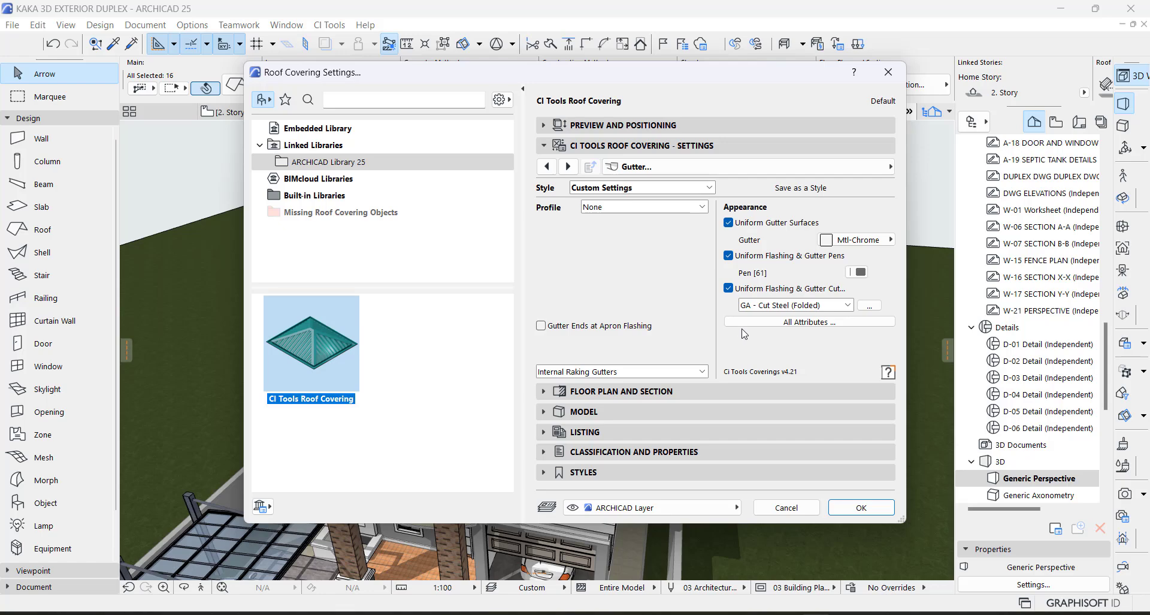
left_click(861, 508)
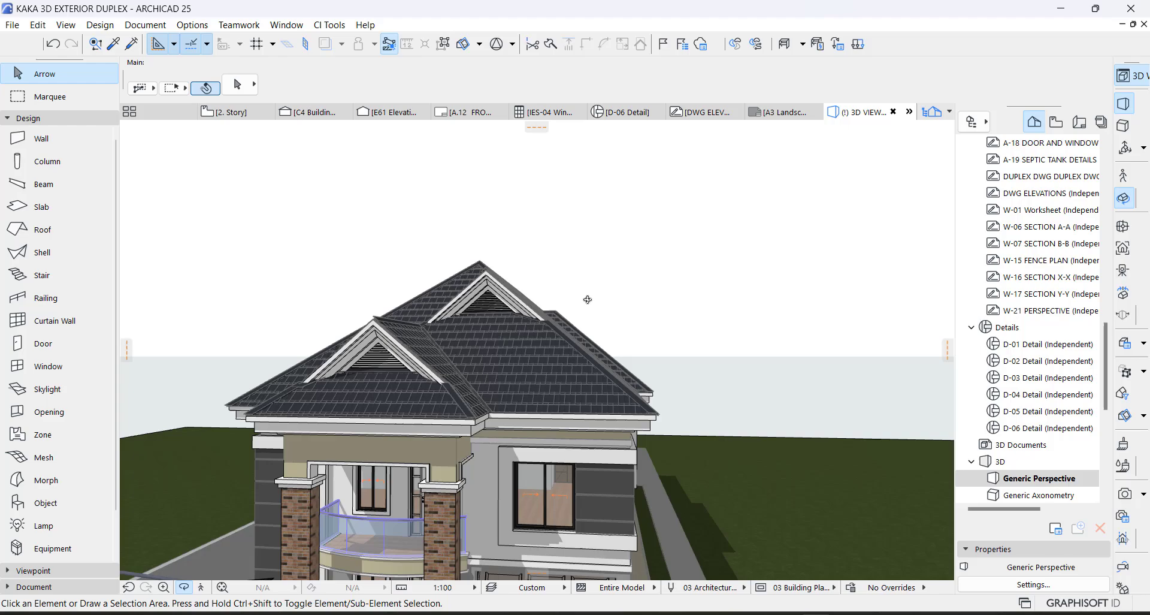
Examine the covered roof, both front gables and the front facade down to the entrance and garage from several angles
scroll(588, 297, "up", 10)
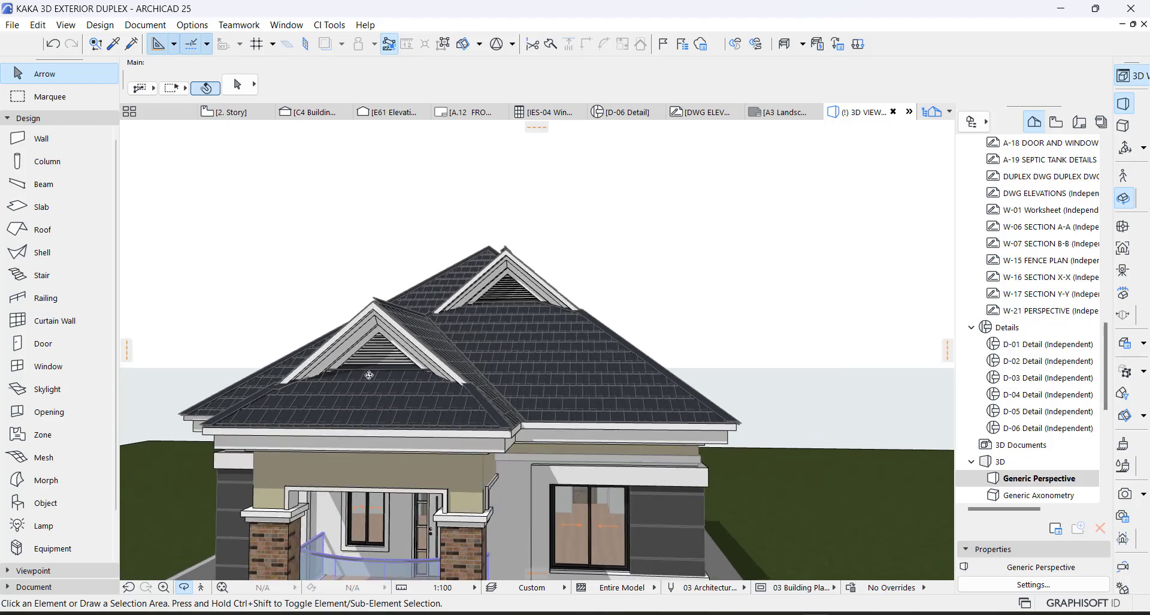
middle_click_drag(474, 392, 639, 431, "shift")
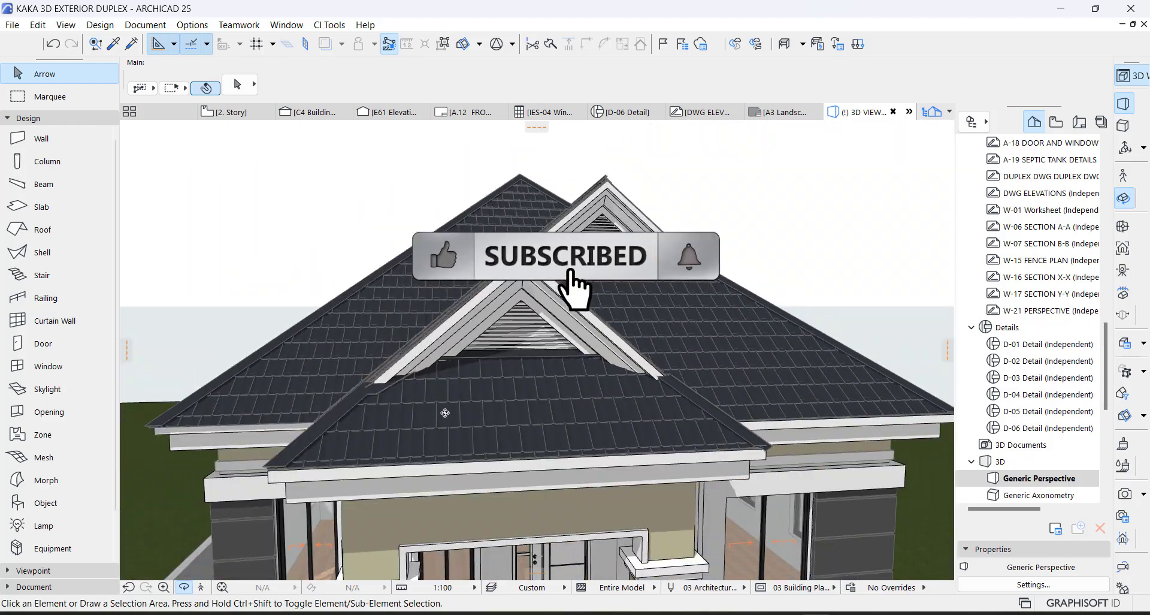
middle_click_drag(445, 414, 620, 373, "shift")
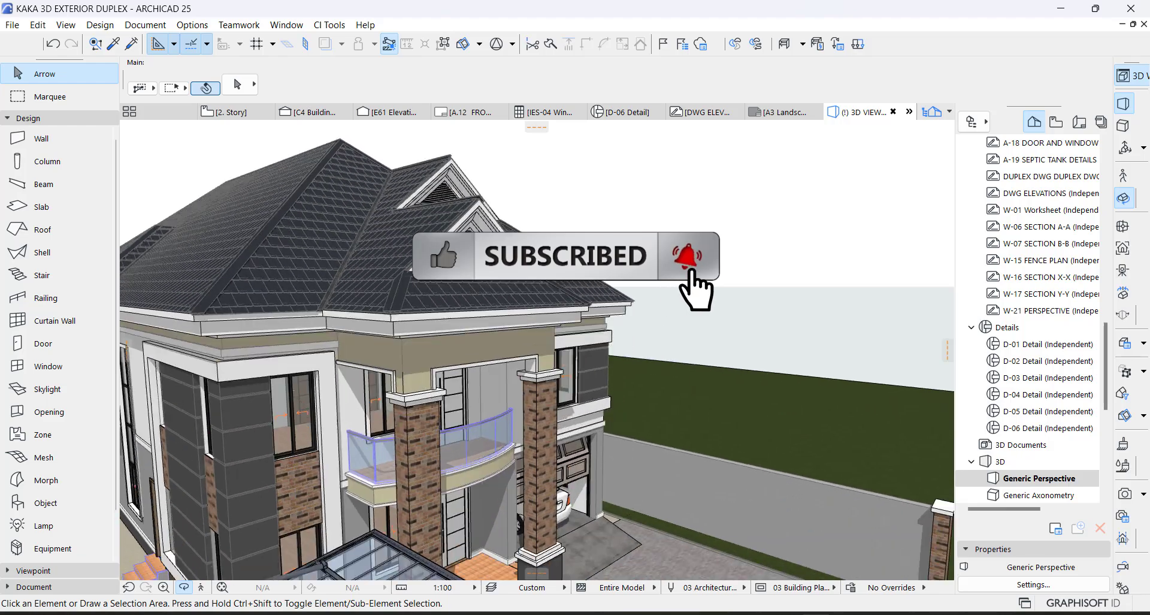
middle_click_drag(539, 360, 587, 350, "shift")
scroll(537, 299, "up", 5)
scroll(536, 299, "up", 5)
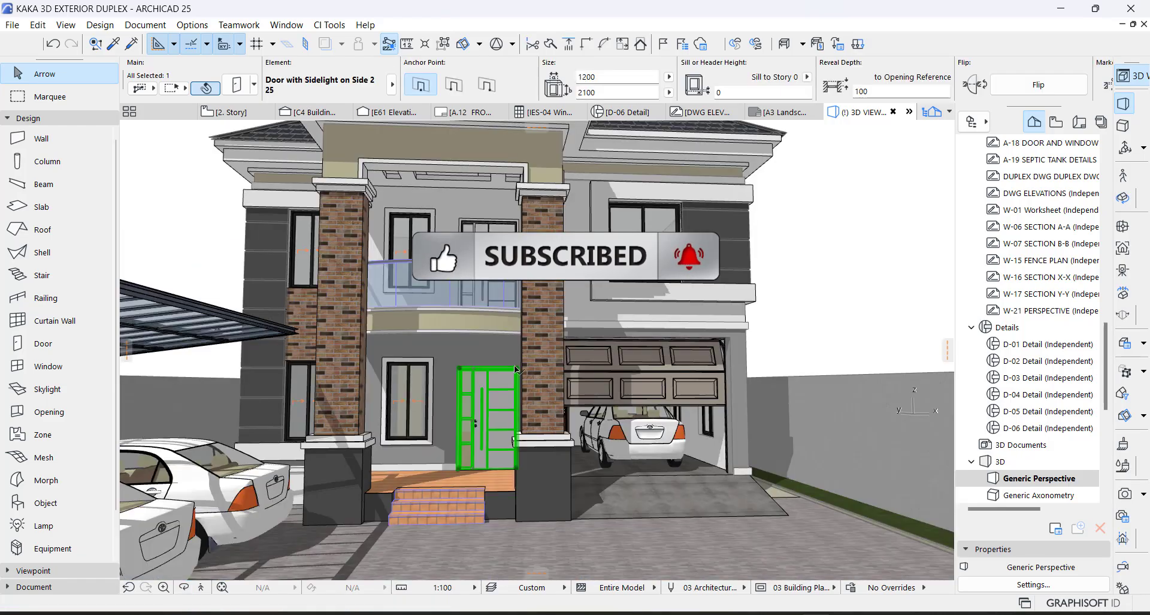
middle_click_drag(514, 365, 535, 394, "shift")
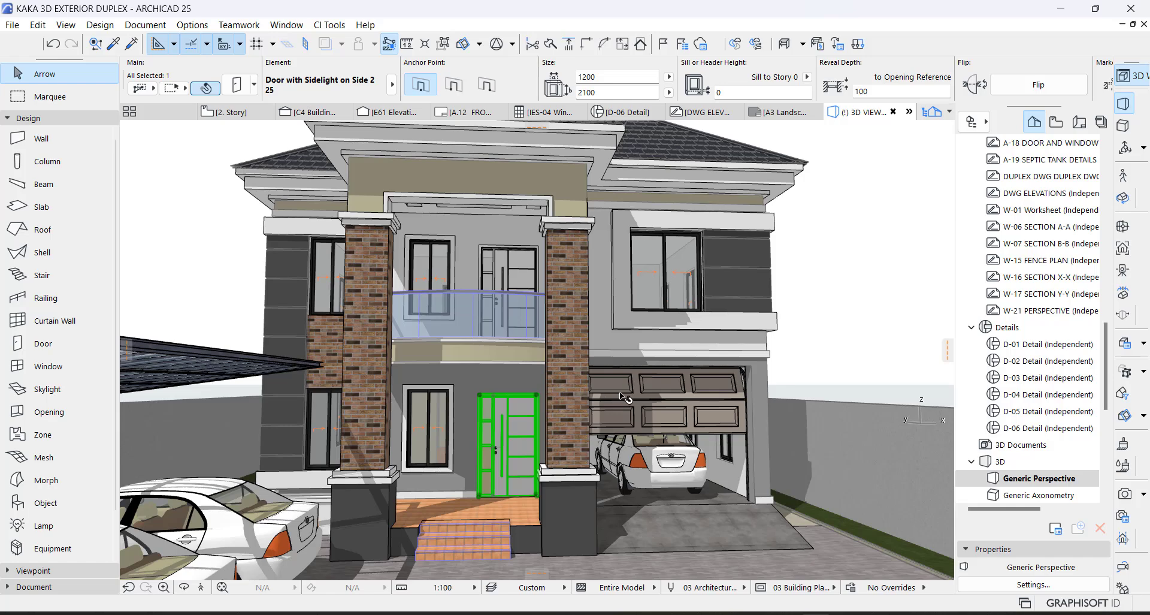
key("Escape")
scroll(512, 412, "down", 2)
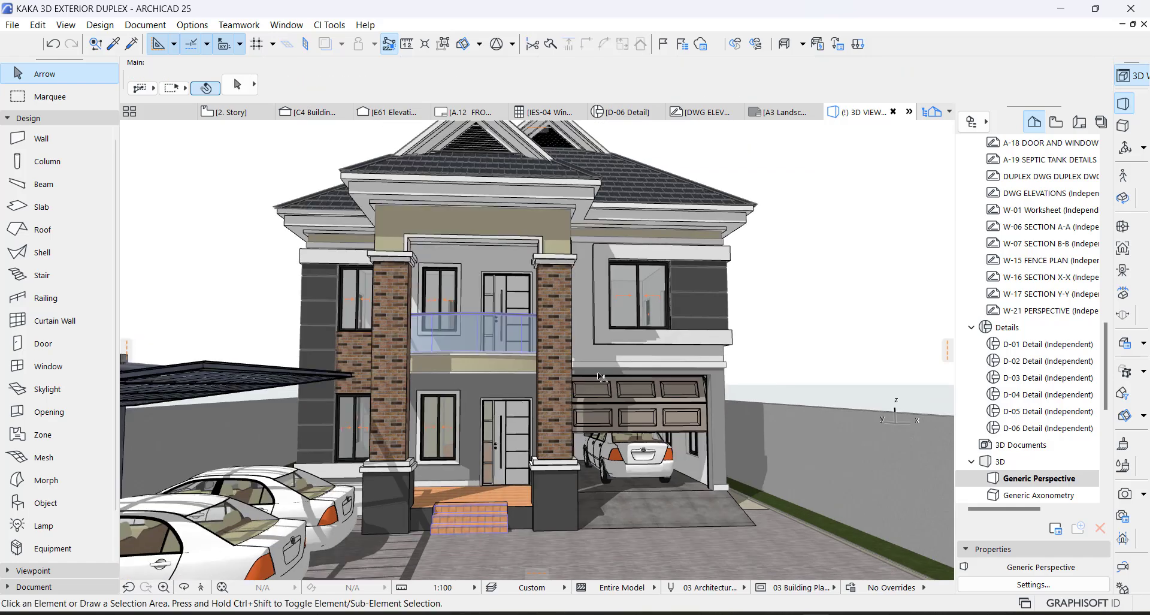